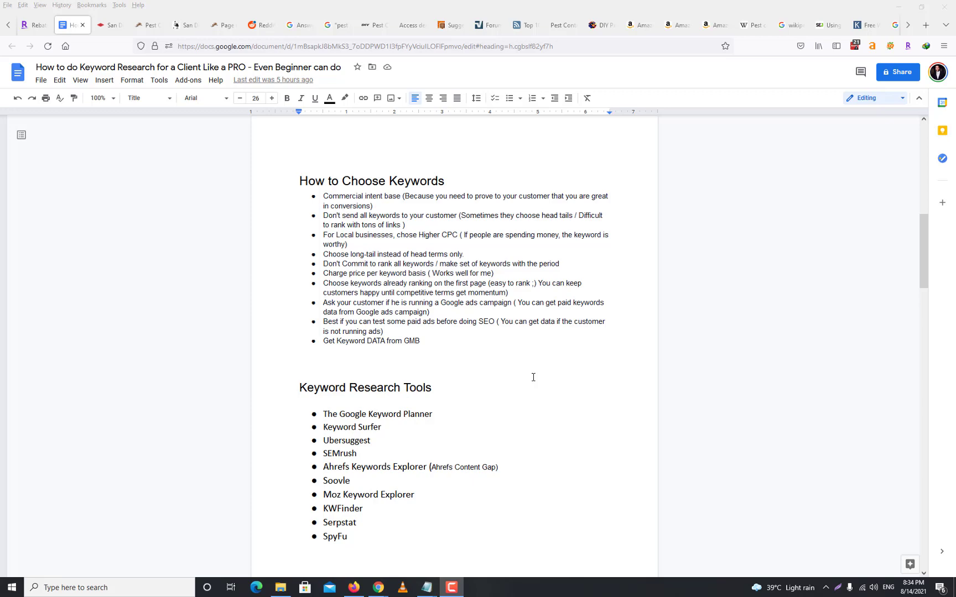
Review the How to Choose Keywords advice and the Keyword Research Tools list in the document.
scroll(533, 378, down, 2)
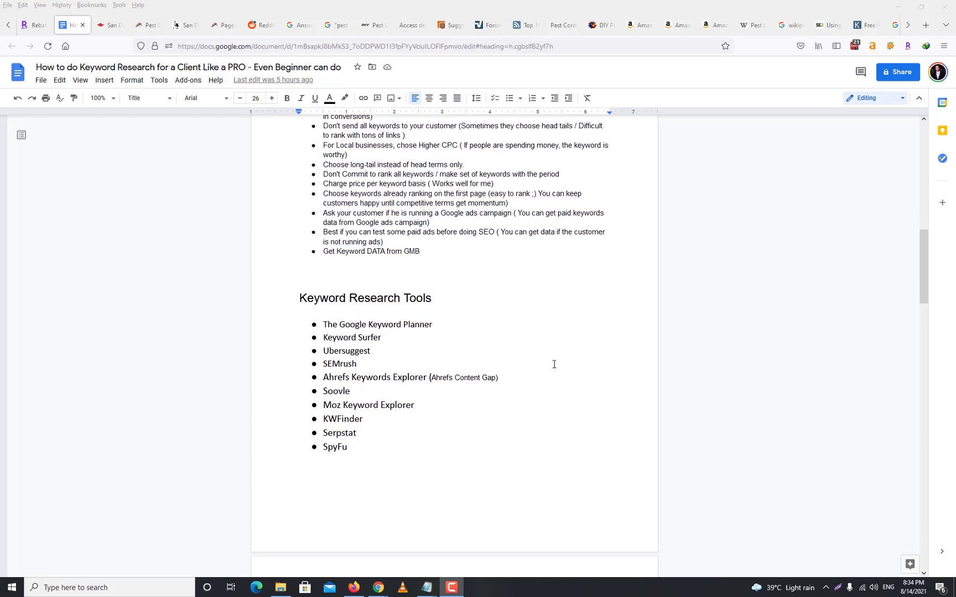
scroll(553, 364, down, 3)
scroll(554, 364, up, 1)
scroll(554, 364, up, 1)
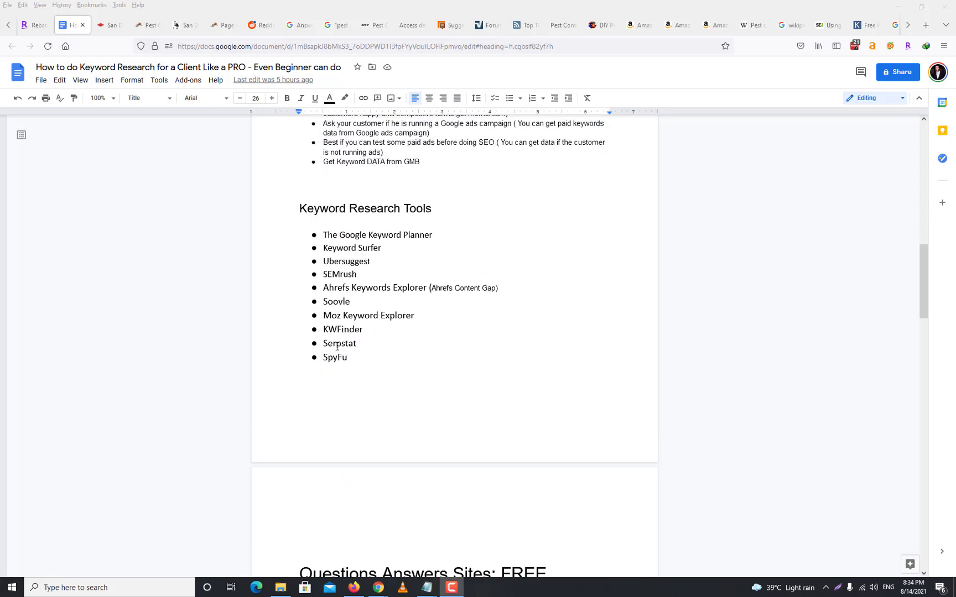
scroll(337, 345, up, 5)
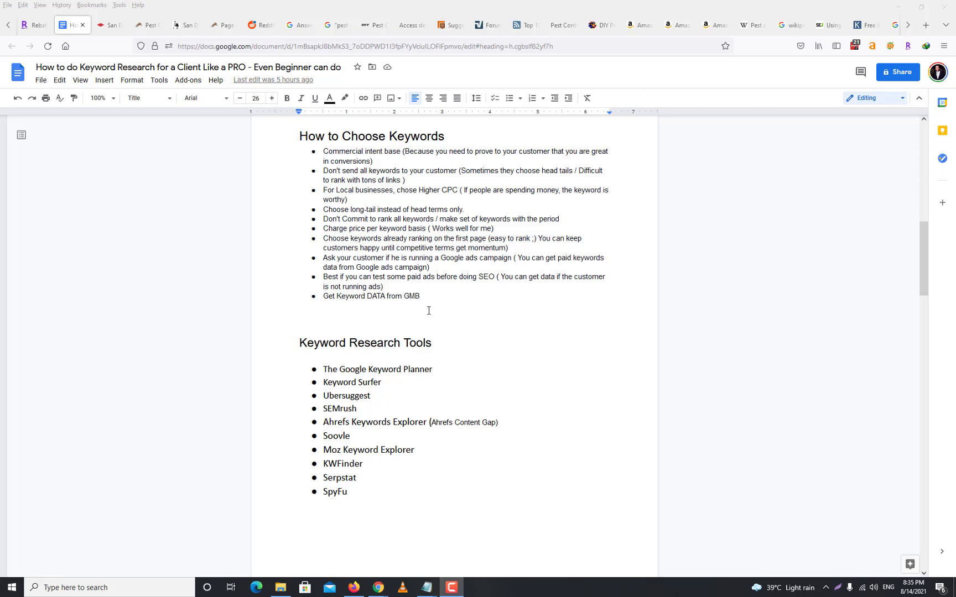
scroll(450, 367, down, 3)
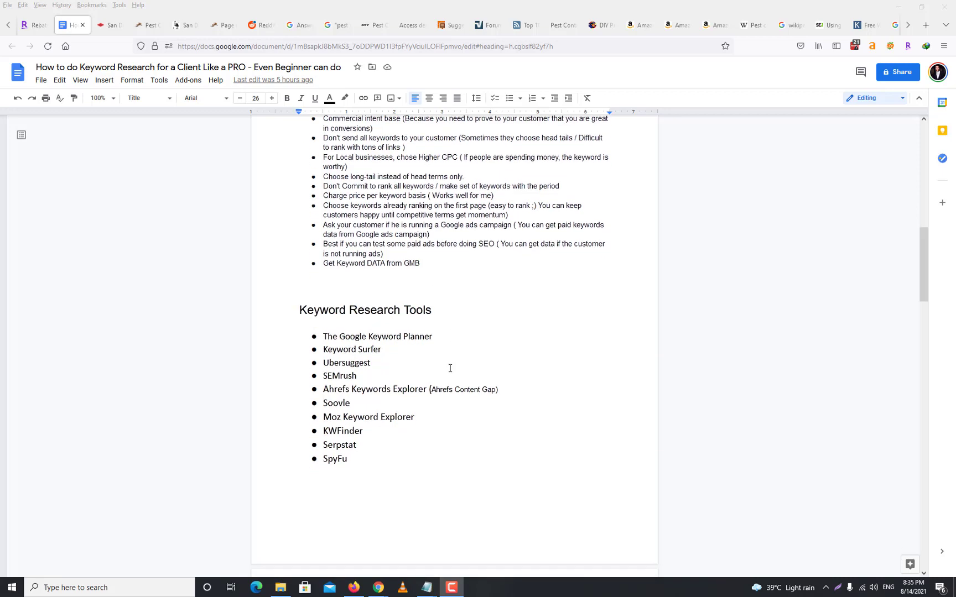
scroll(451, 368, down, 1)
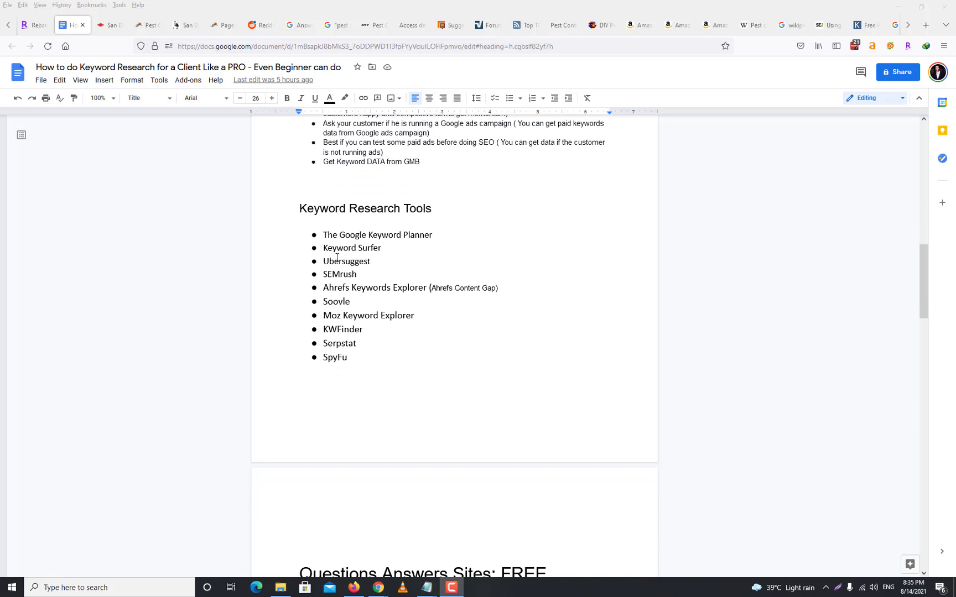
scroll(367, 353, down, 3)
scroll(367, 353, up, 3)
click(443, 594)
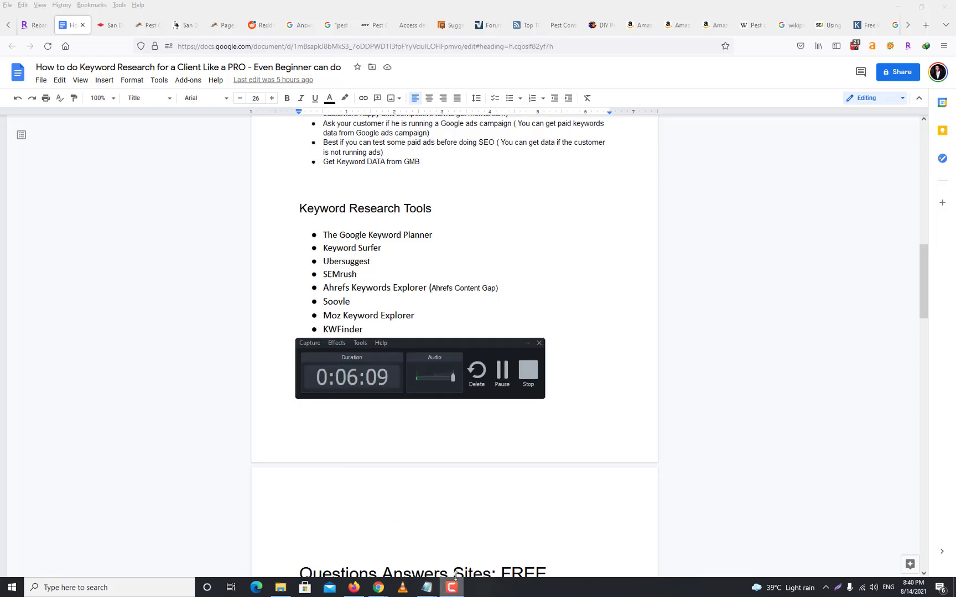
click(606, 308)
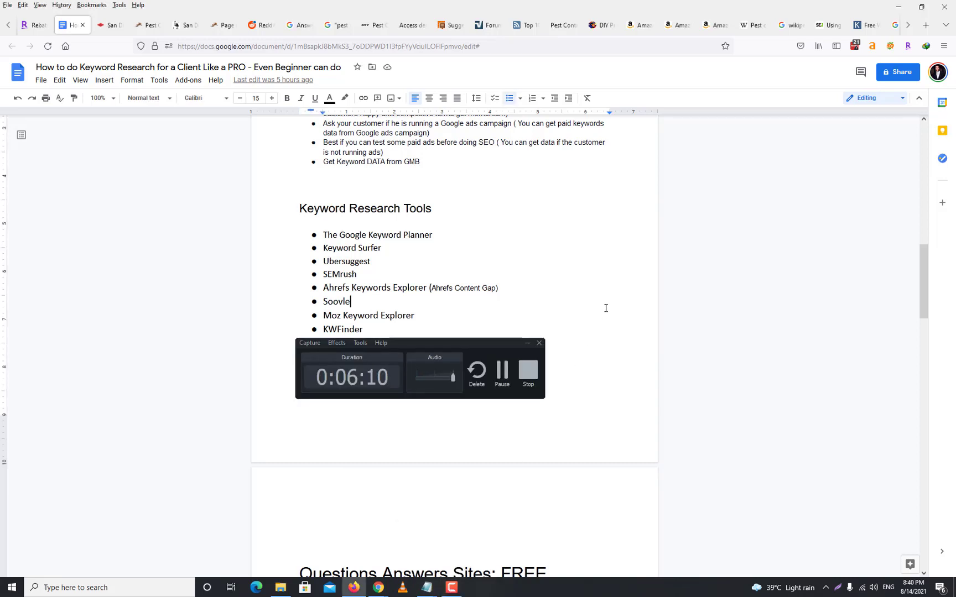
click(527, 344)
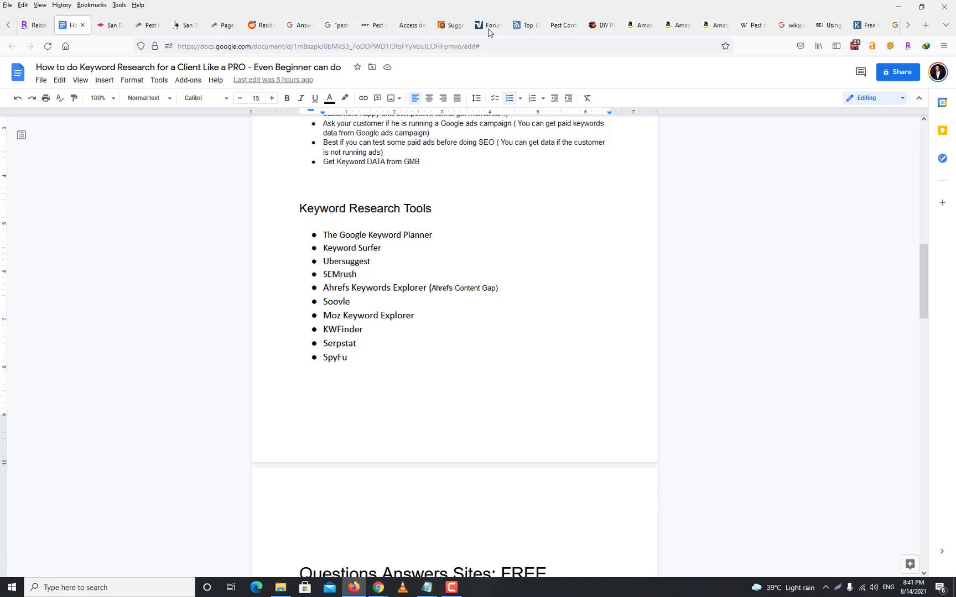
Look through the open pest control competitor pages and go to the Lloyd Pest Control home page.
click(109, 34)
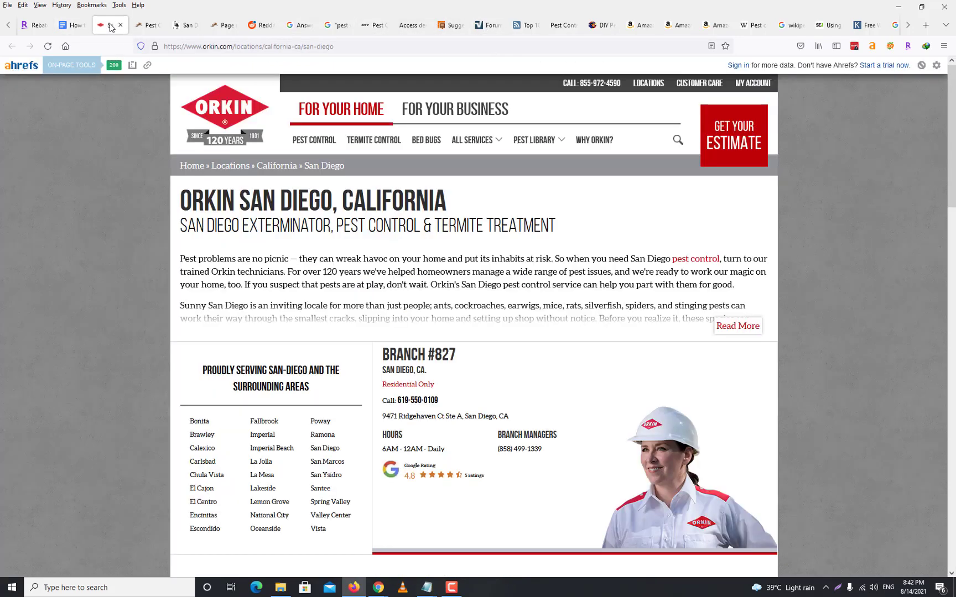
click(72, 26)
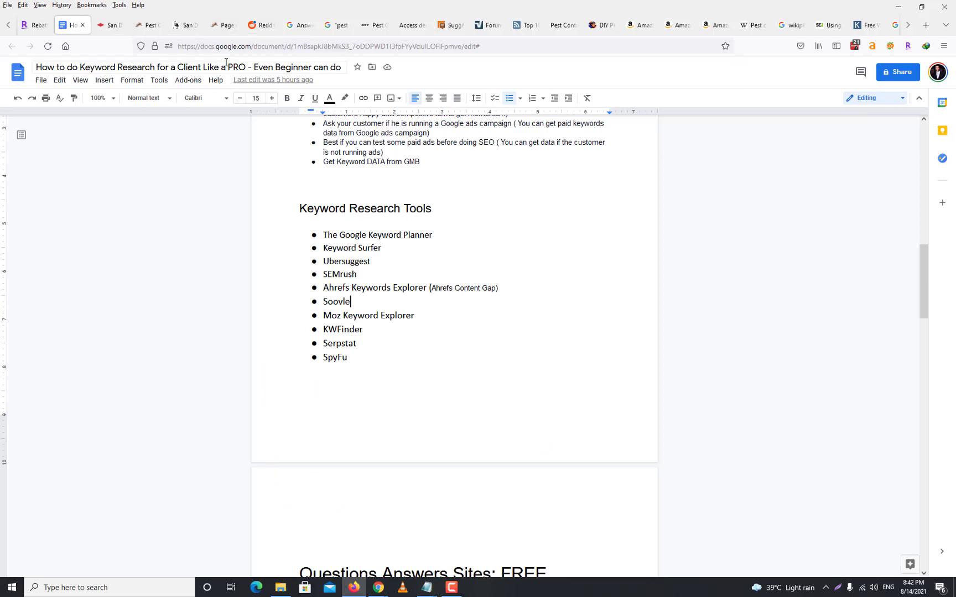
click(186, 25)
click(216, 26)
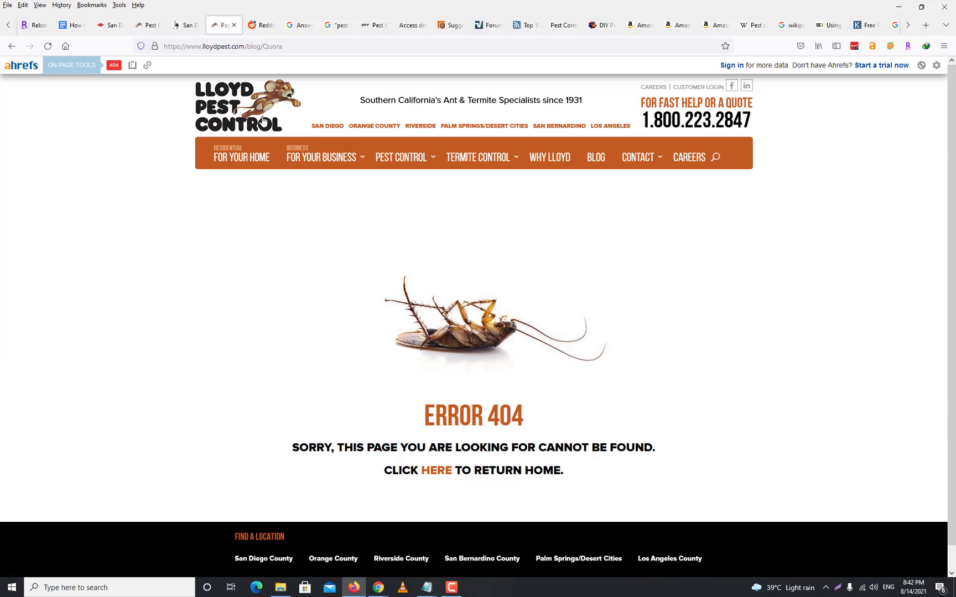
click(108, 25)
click(142, 26)
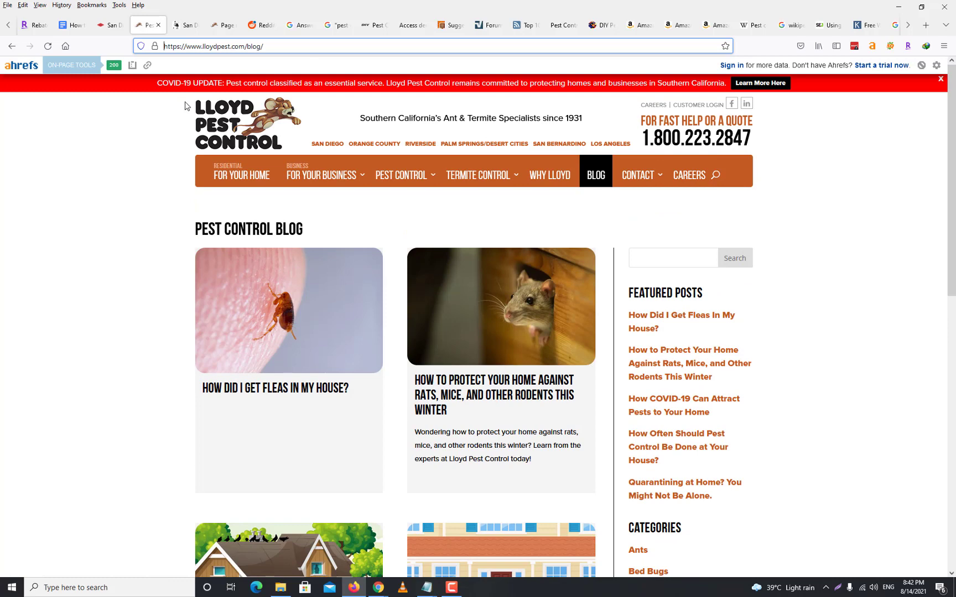
click(244, 124)
Examine the Lloyd Pest Control home page and the pest types listed under its pest control services.
mouse_move(441, 135)
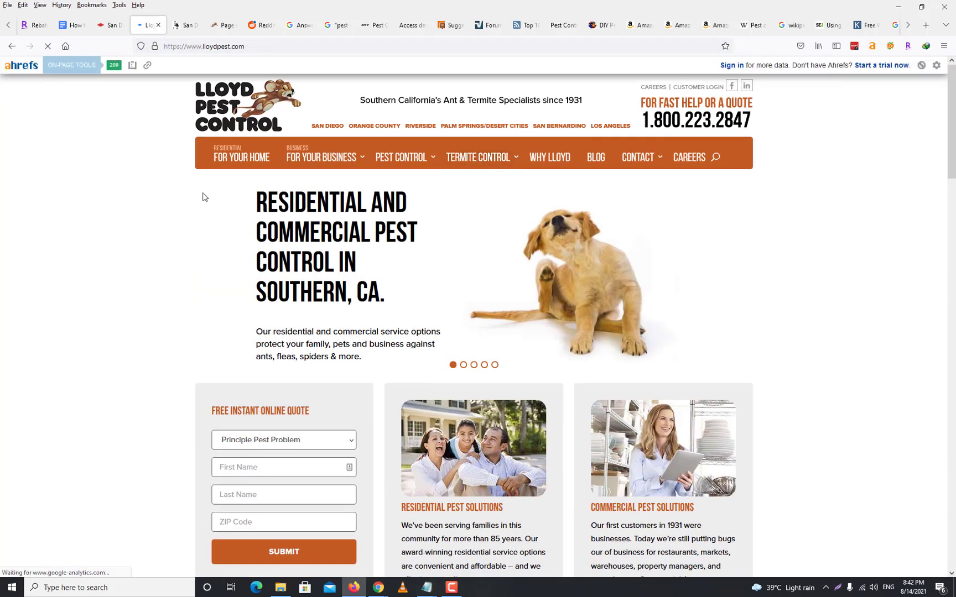
scroll(856, 279, down, 4)
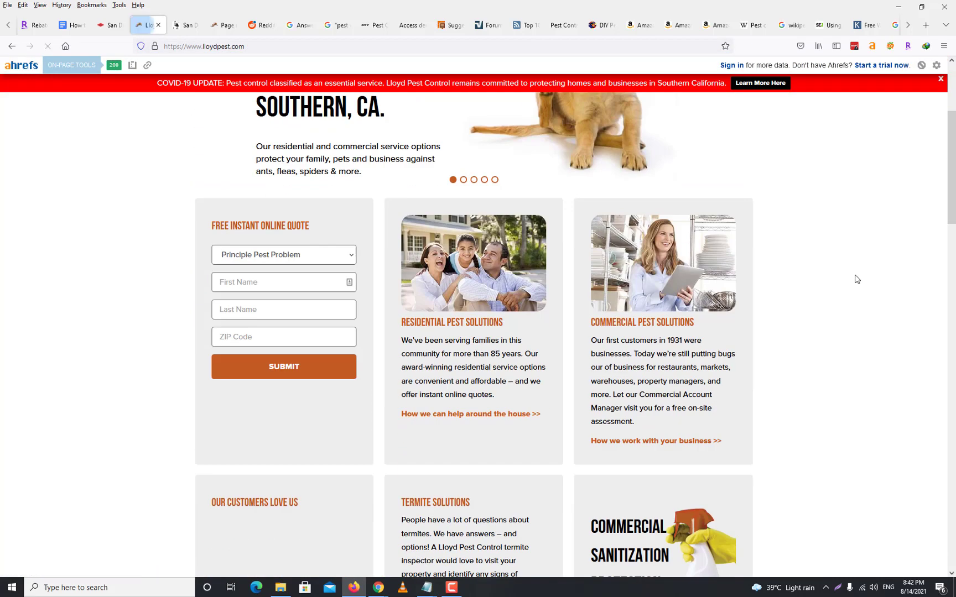
scroll(855, 278, up, 4)
mouse_move(416, 175)
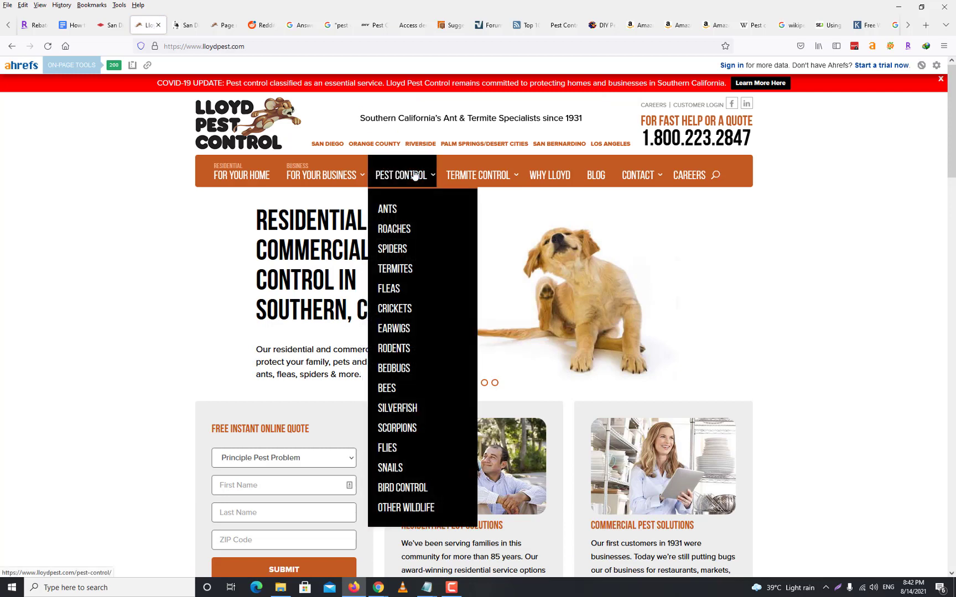
mouse_move(464, 175)
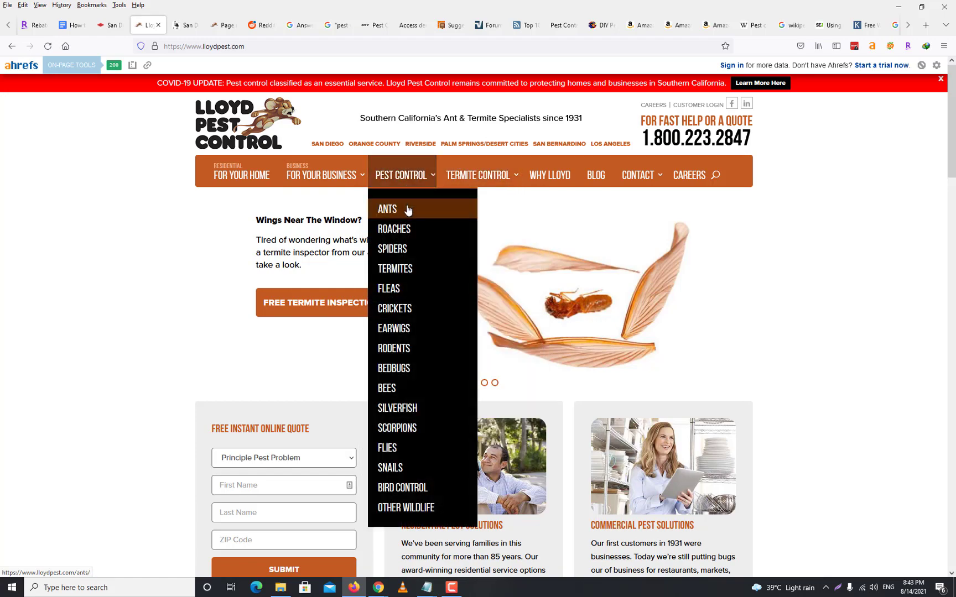
Open the Ants service page, highlight its heading and skim the page content.
click(397, 216)
scroll(564, 298, down, 5)
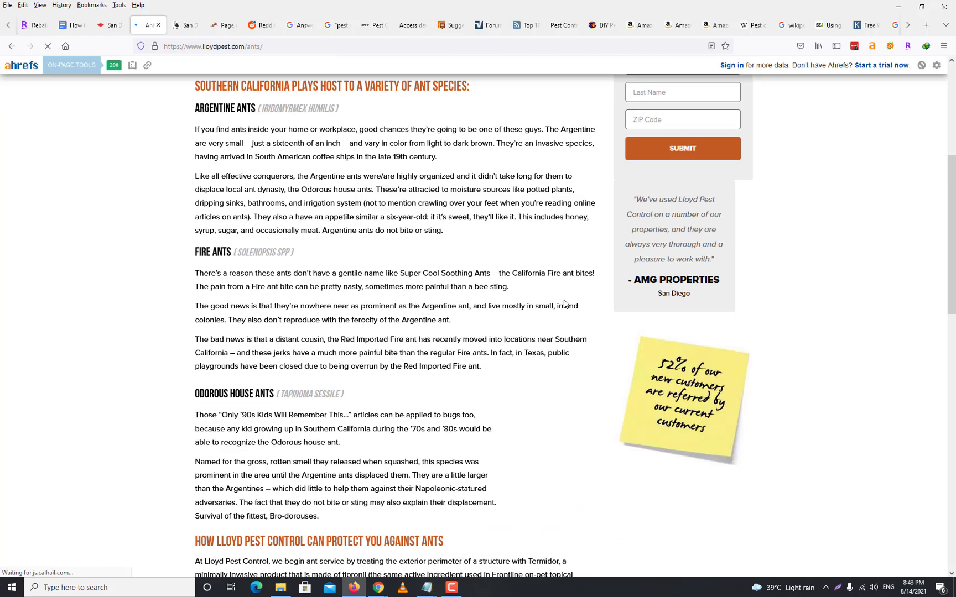
scroll(565, 298, up, 5)
double_click(267, 204)
scroll(265, 313, down, 10)
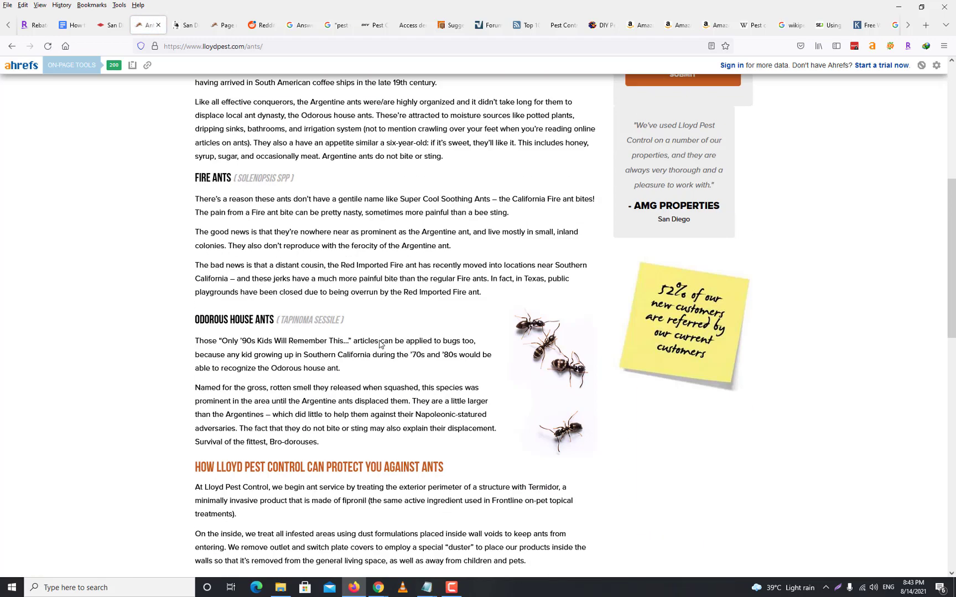
scroll(265, 313, up, 10)
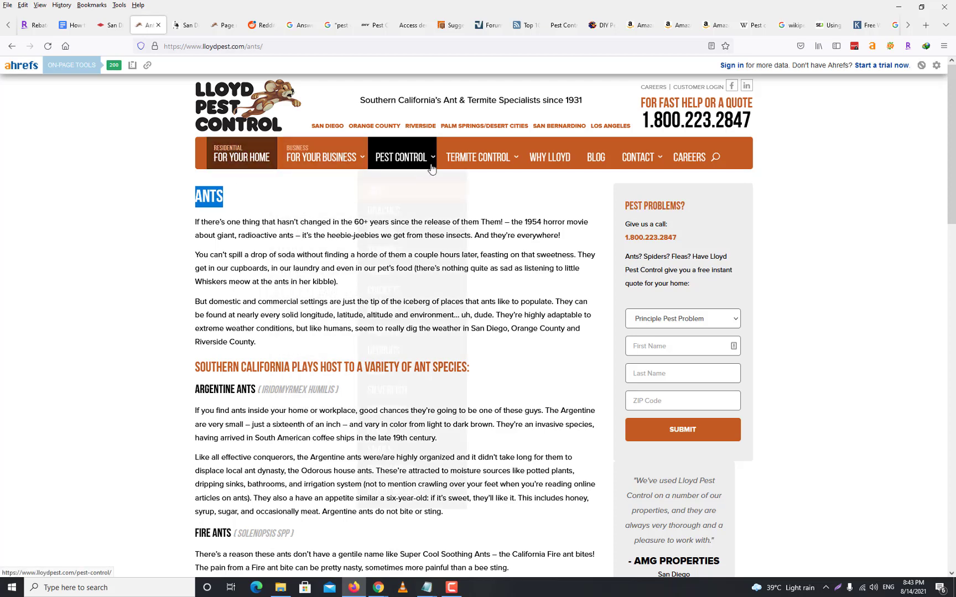
Open the blog article on protecting your home against rats, mice, and other rodents this winter.
click(599, 167)
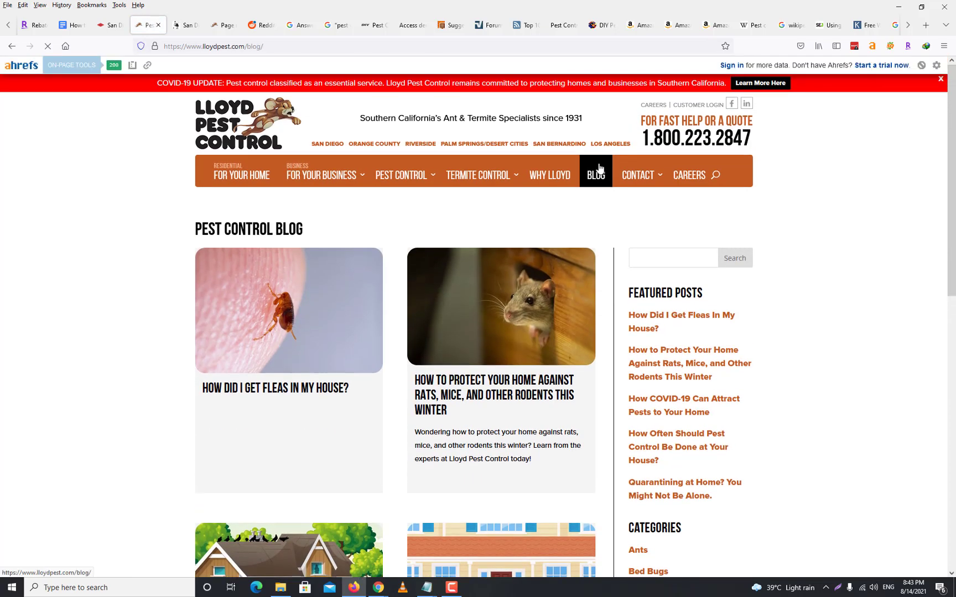
scroll(607, 256, down, 3)
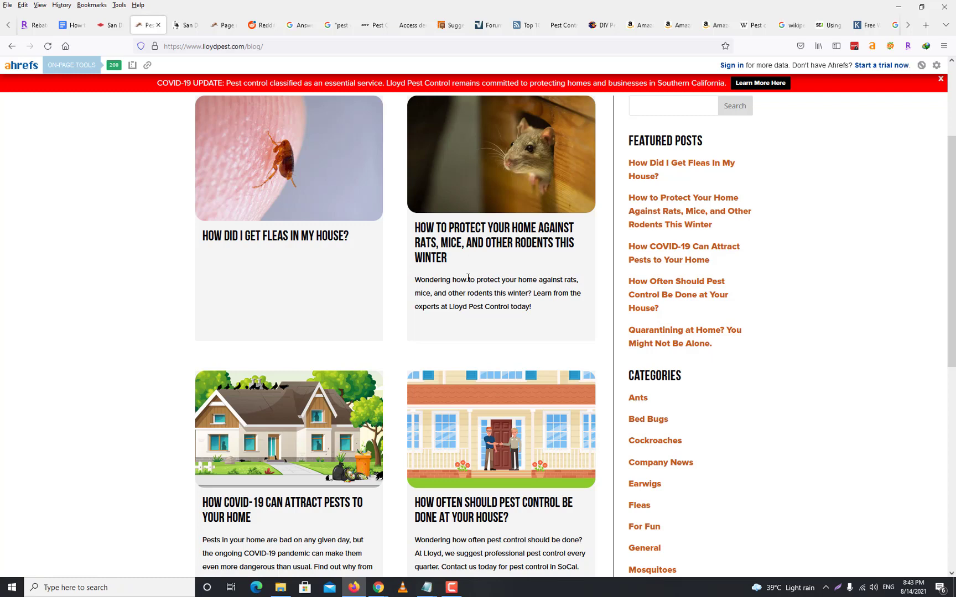
click(518, 236)
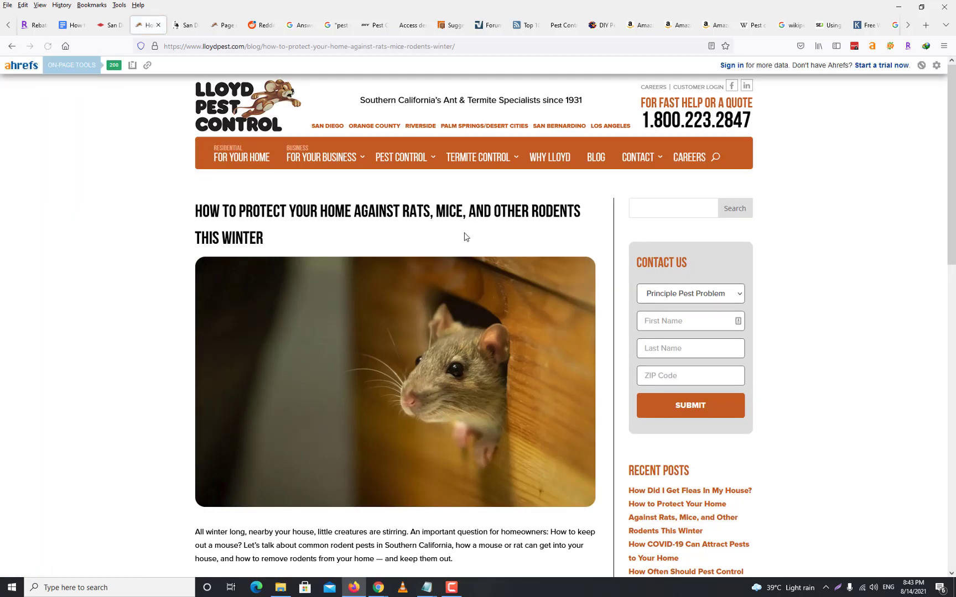
Read through the rodent article, examining its introduction, question-style subheadings and closing call to action.
scroll(491, 242, down, 5)
scroll(492, 241, up, 5)
scroll(239, 231, down, 1)
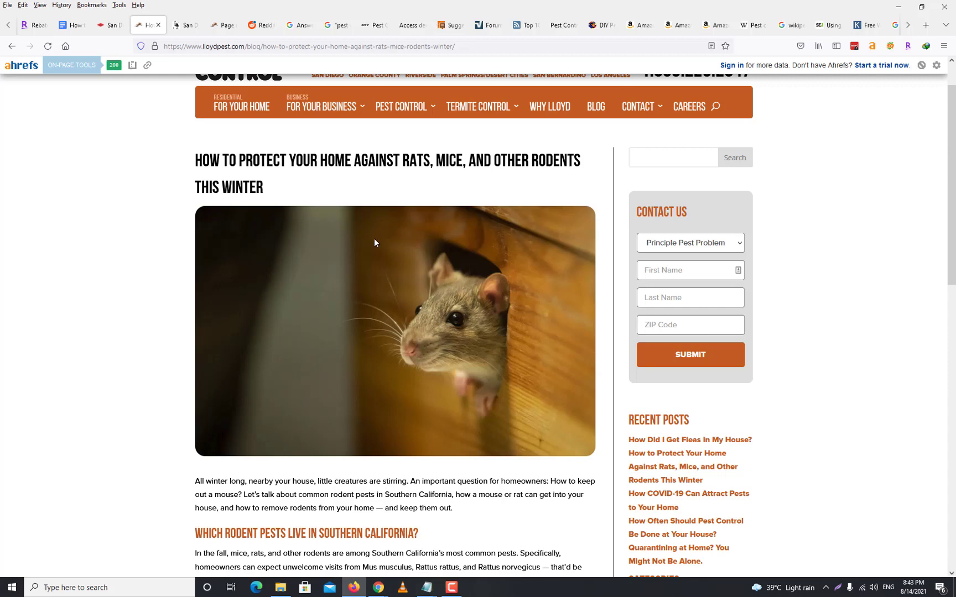
scroll(377, 244, down, 1)
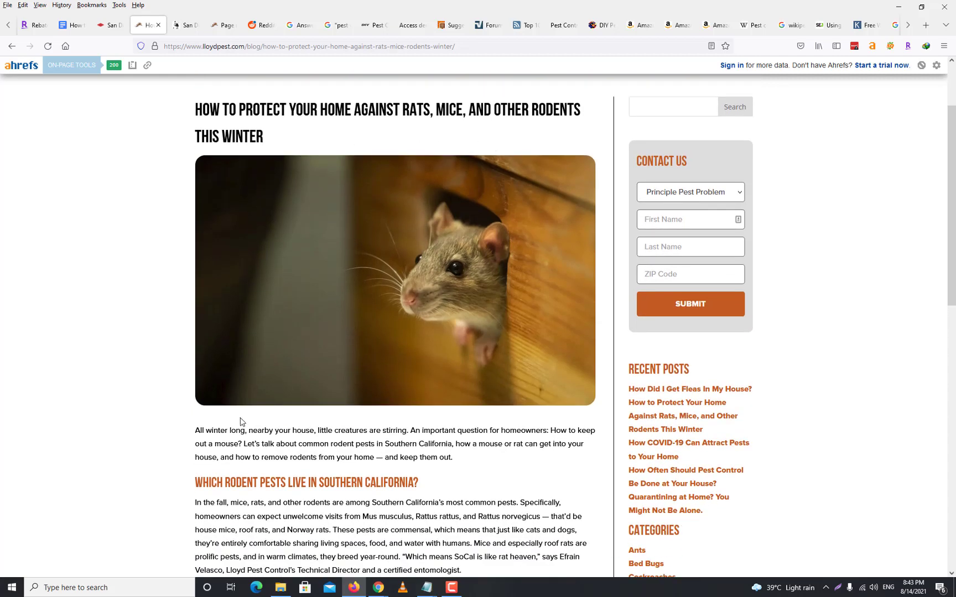
scroll(475, 318, down, 2)
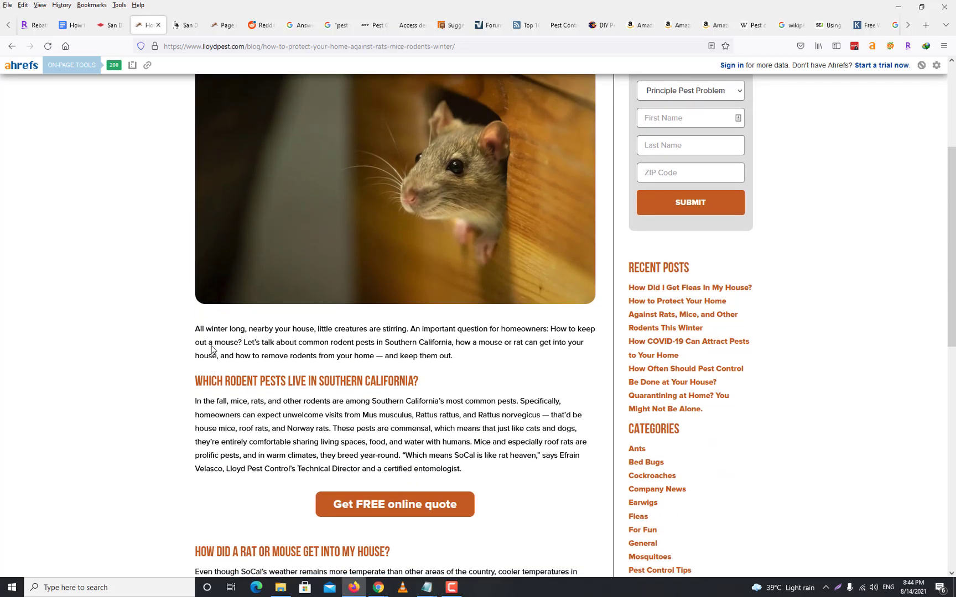
scroll(473, 390, down, 1)
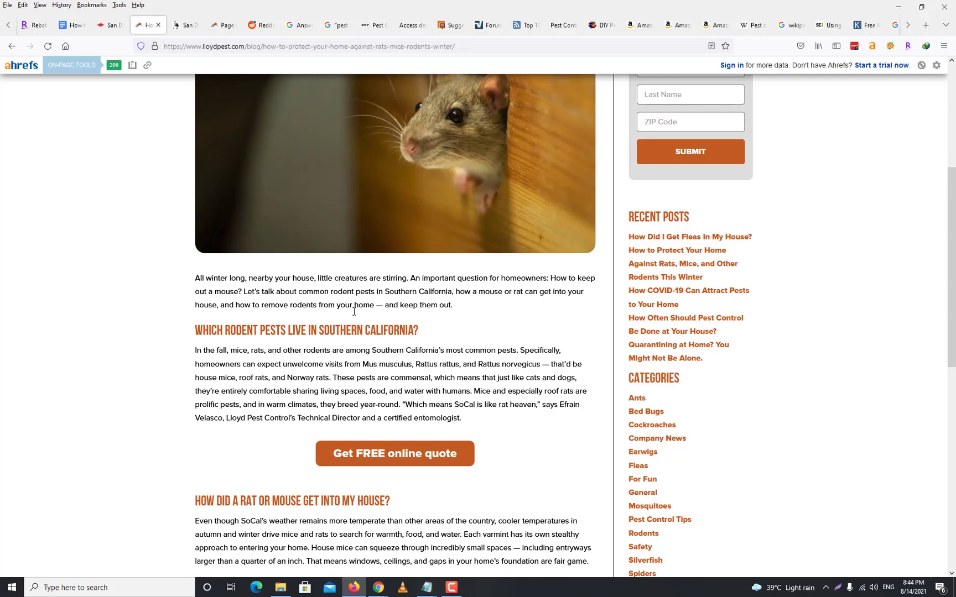
scroll(377, 382, down, 3)
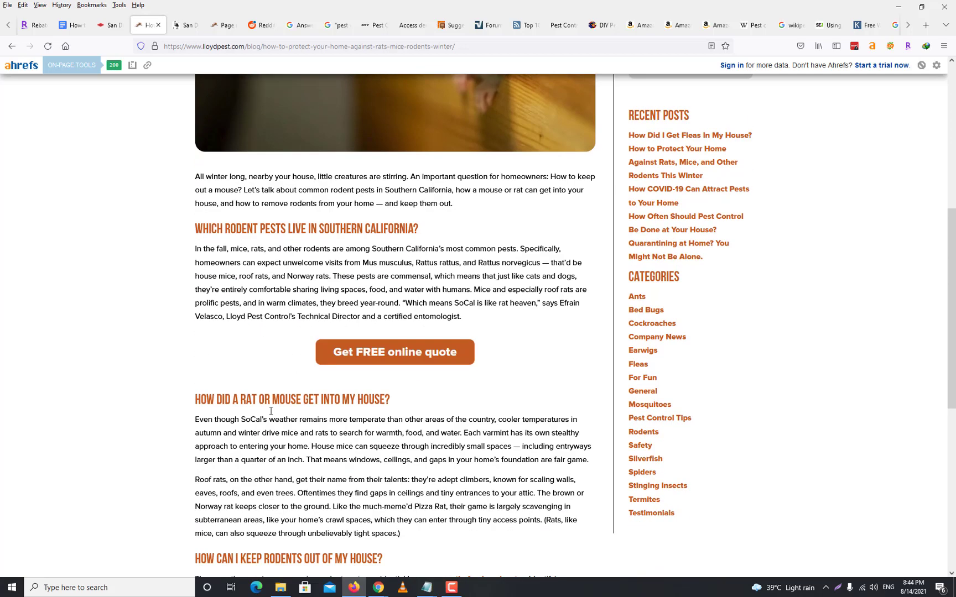
scroll(433, 365, down, 10)
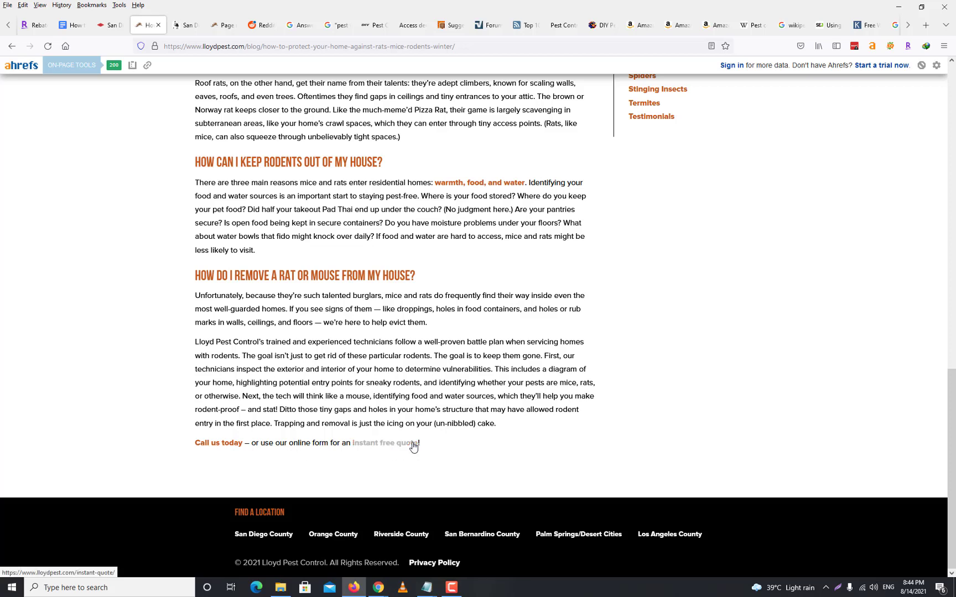
scroll(413, 447, up, 5)
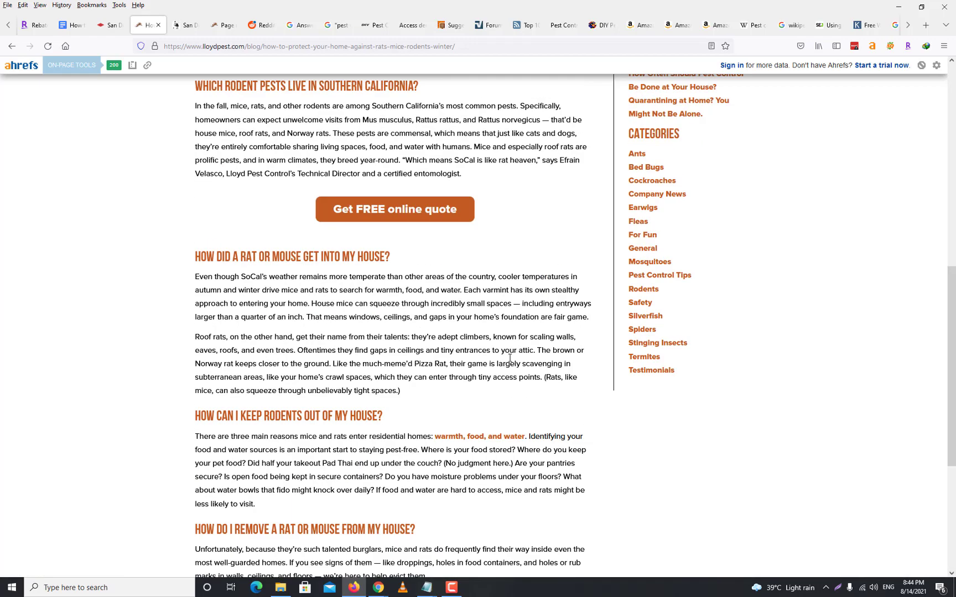
scroll(542, 328, up, 3)
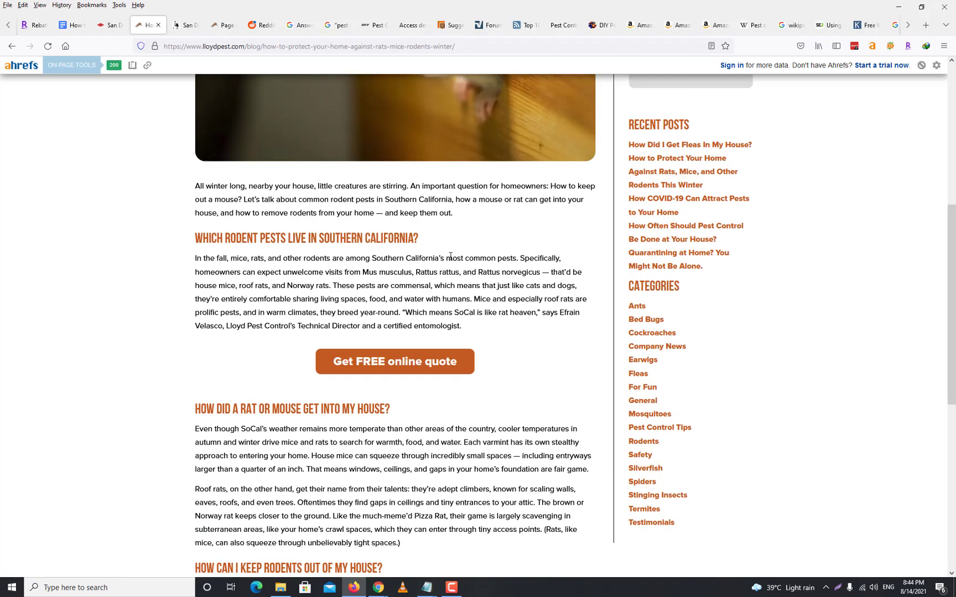
scroll(488, 289, down, 4)
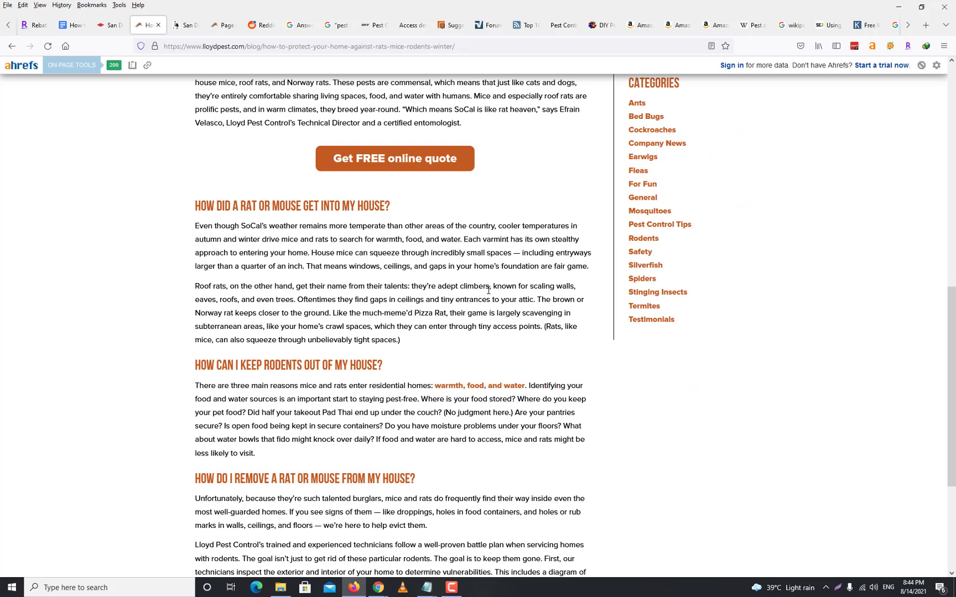
scroll(488, 291, down, 4)
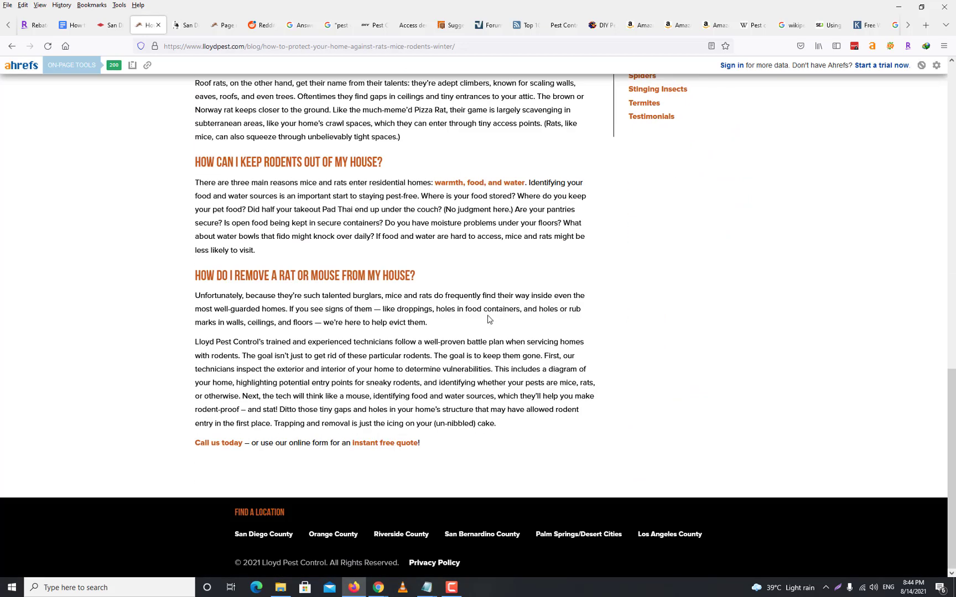
Open the article's instant free quote form, review its fields, and return to the rodent article.
click(388, 444)
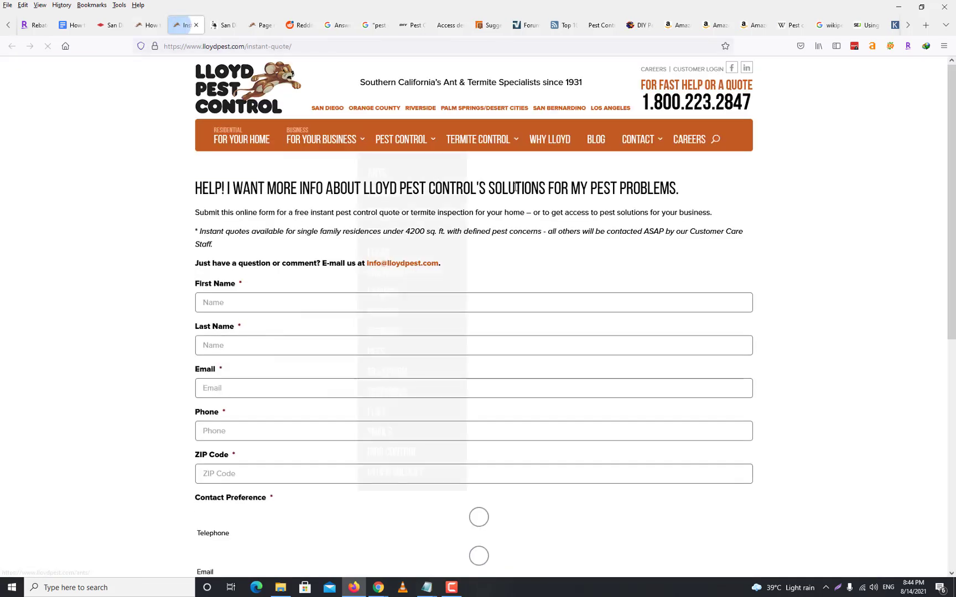
scroll(550, 370, down, 4)
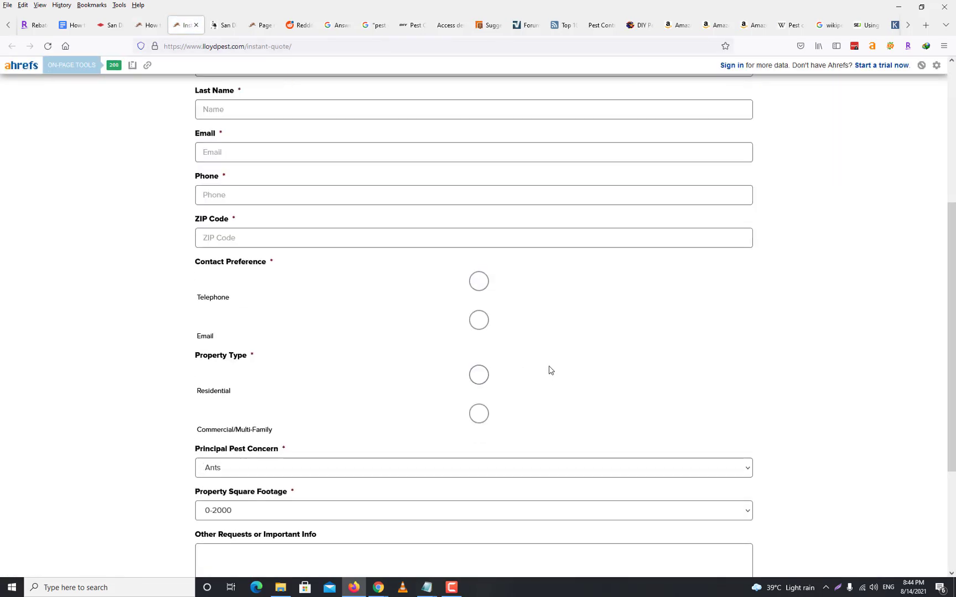
scroll(390, 401, up, 2)
click(161, 32)
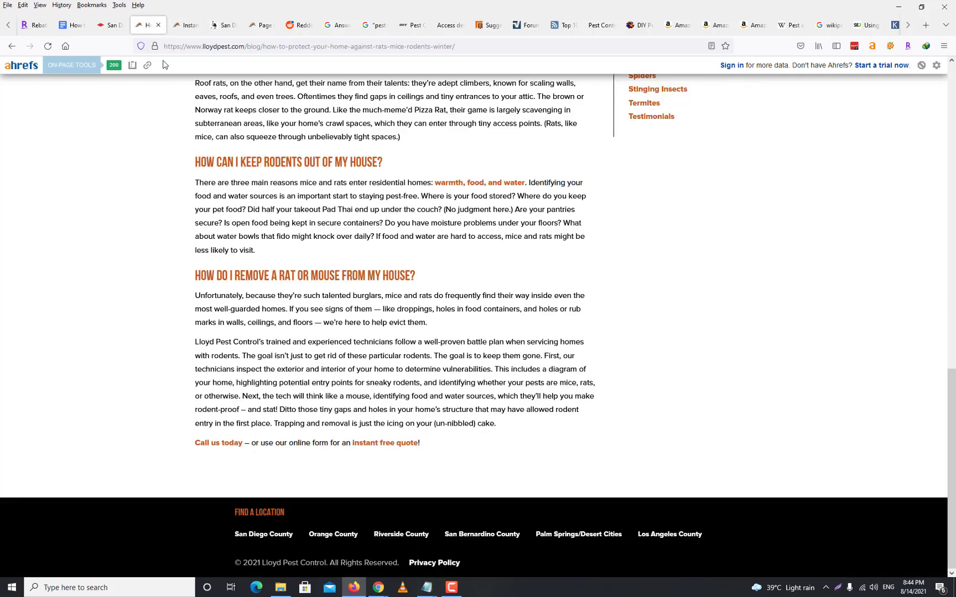
Re-examine the rodent article's headline, introduction and first question-style section down to the Get FREE online quote call to action.
scroll(473, 305, up, 6)
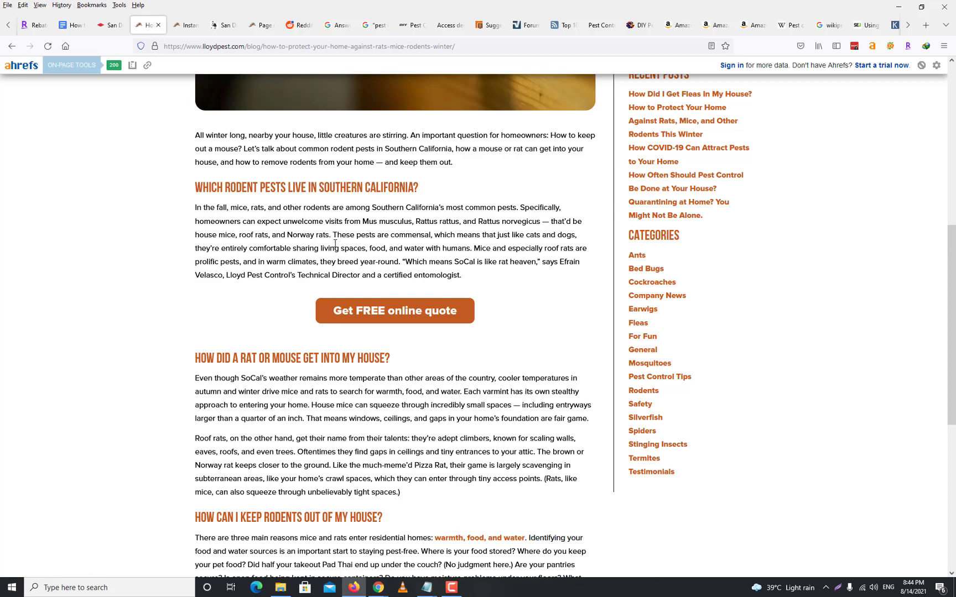
scroll(335, 243, up, 6)
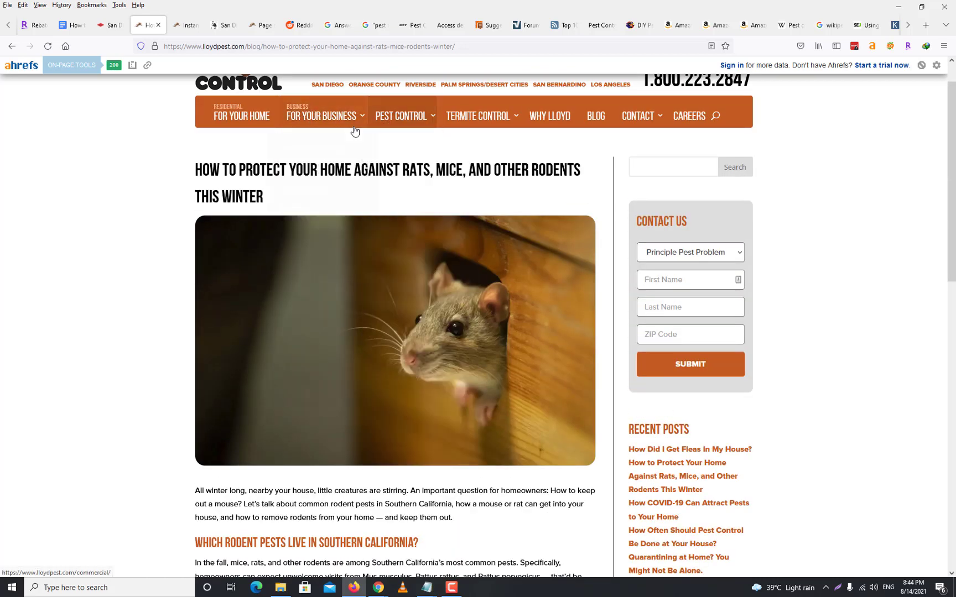
mouse_move(356, 129)
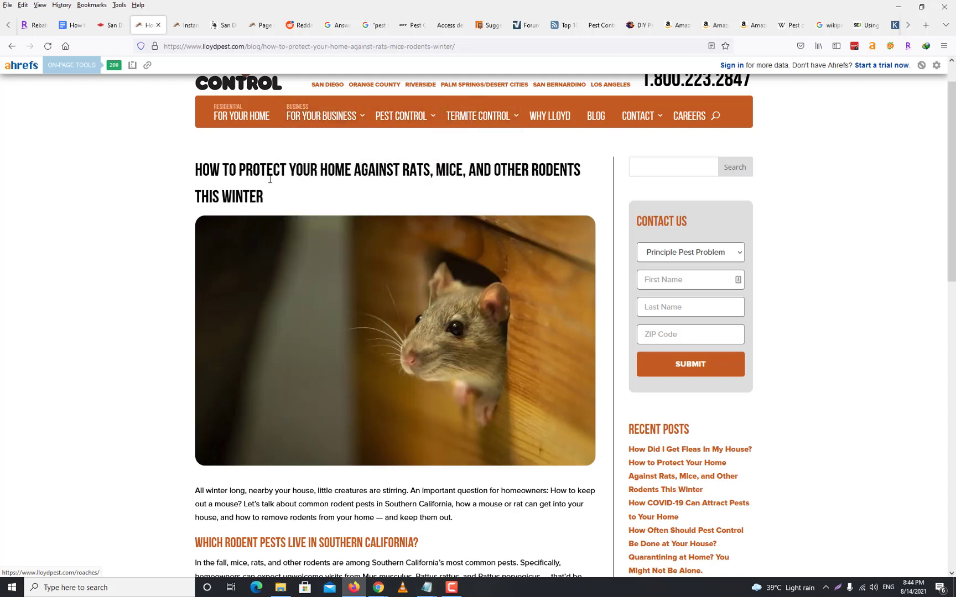
drag(196, 175, 447, 318)
scroll(447, 318, down, 3)
click(331, 370)
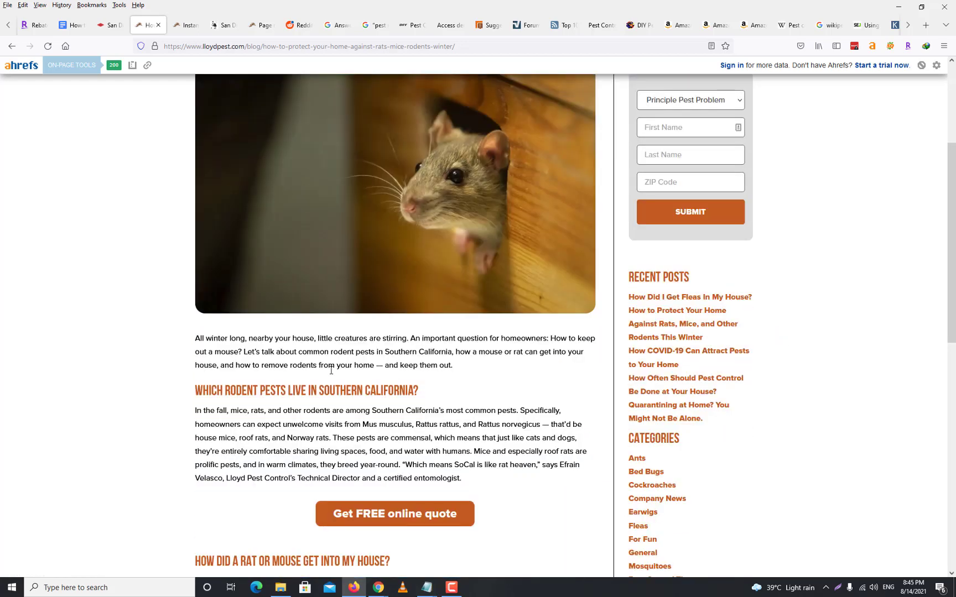
scroll(382, 453, down, 2)
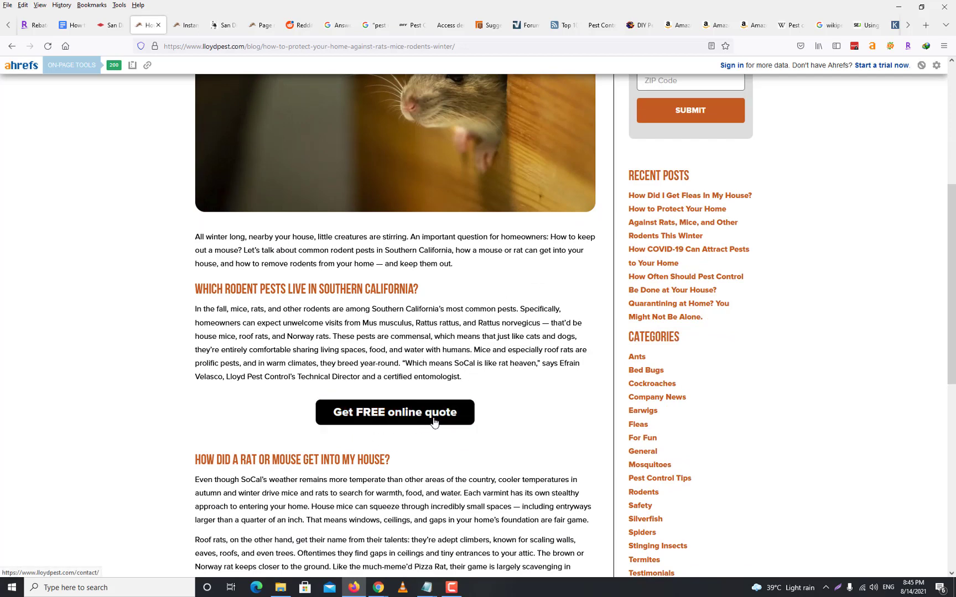
scroll(397, 434, down, 3)
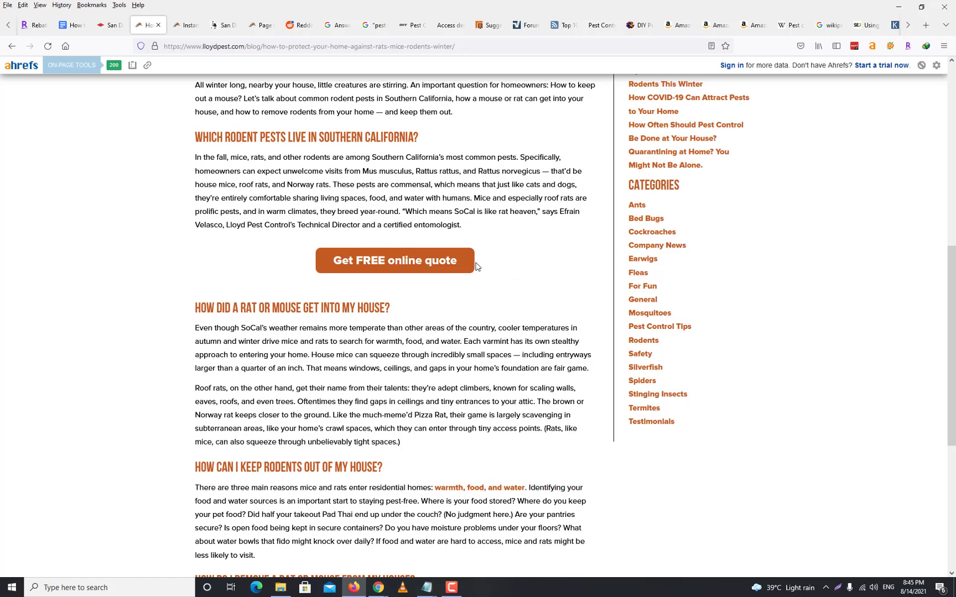
Review the rodent article's overall structure again, from its title and image through the introduction, quote call to action and question subheadings.
scroll(476, 265, up, 8)
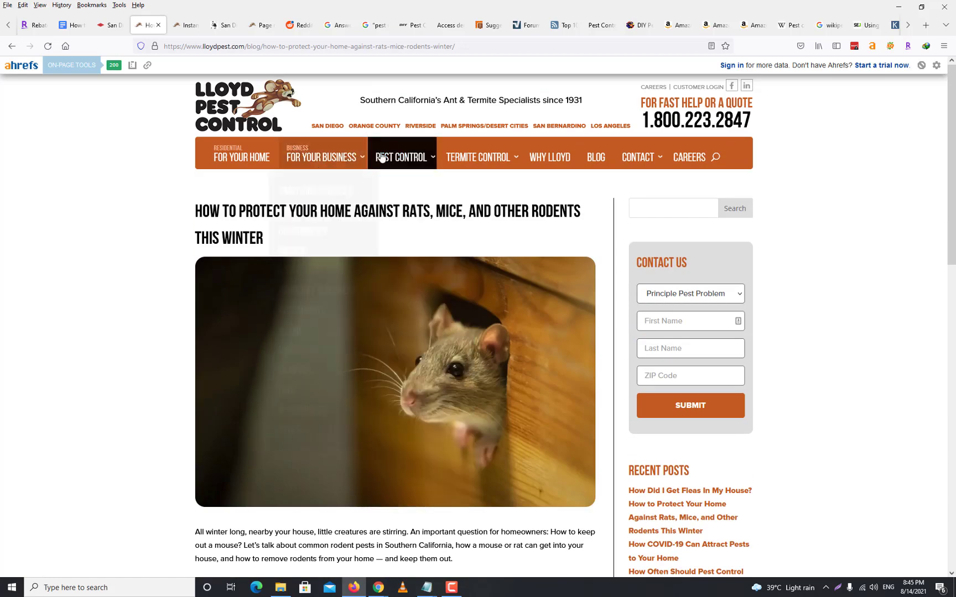
mouse_move(358, 161)
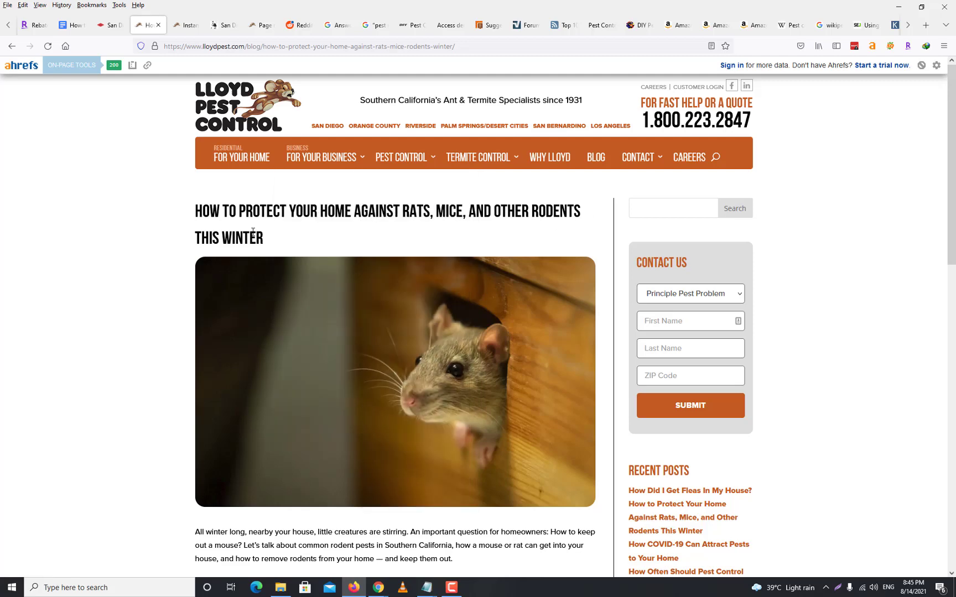
scroll(409, 380, down, 5)
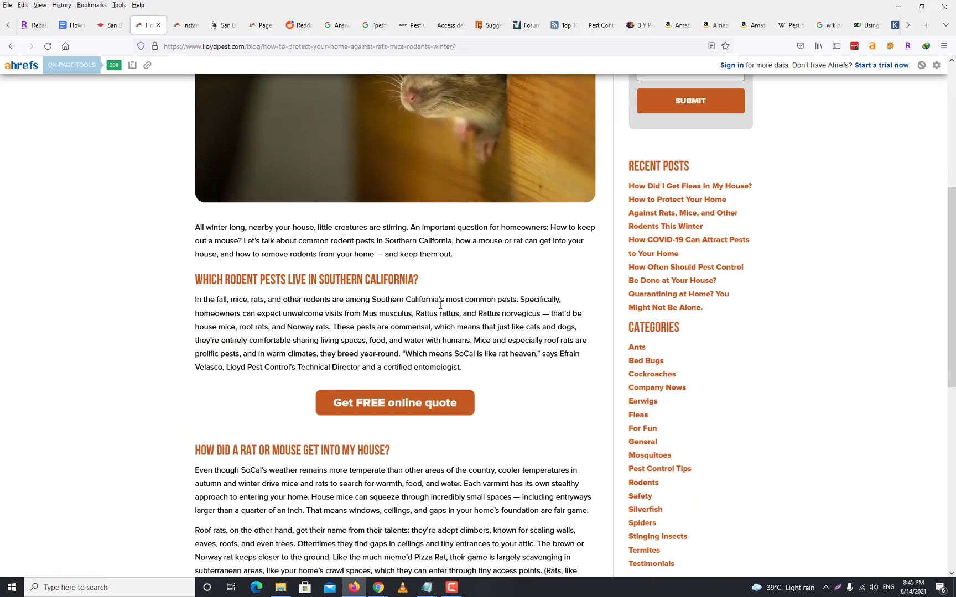
scroll(532, 323, down, 3)
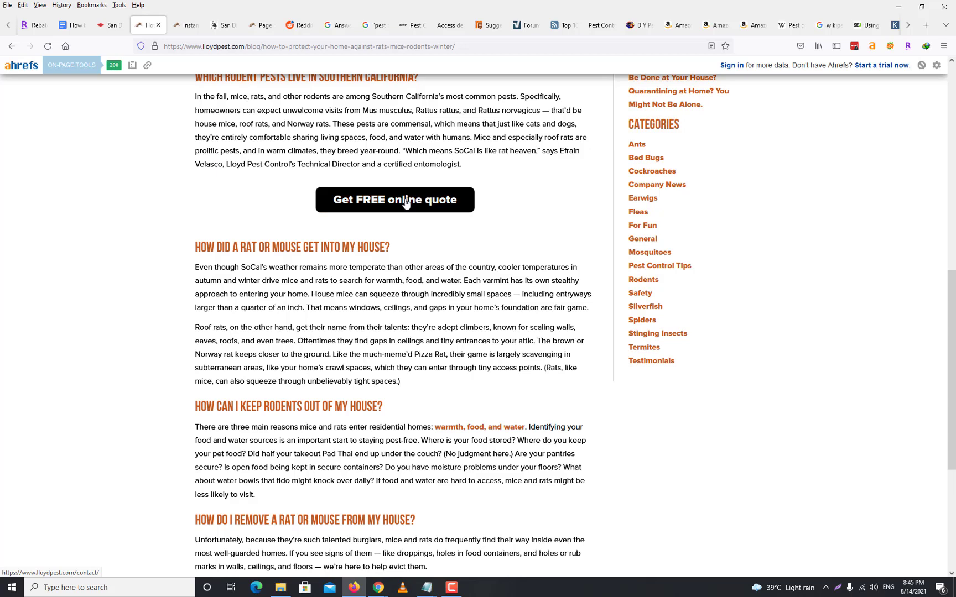
scroll(490, 242, up, 6)
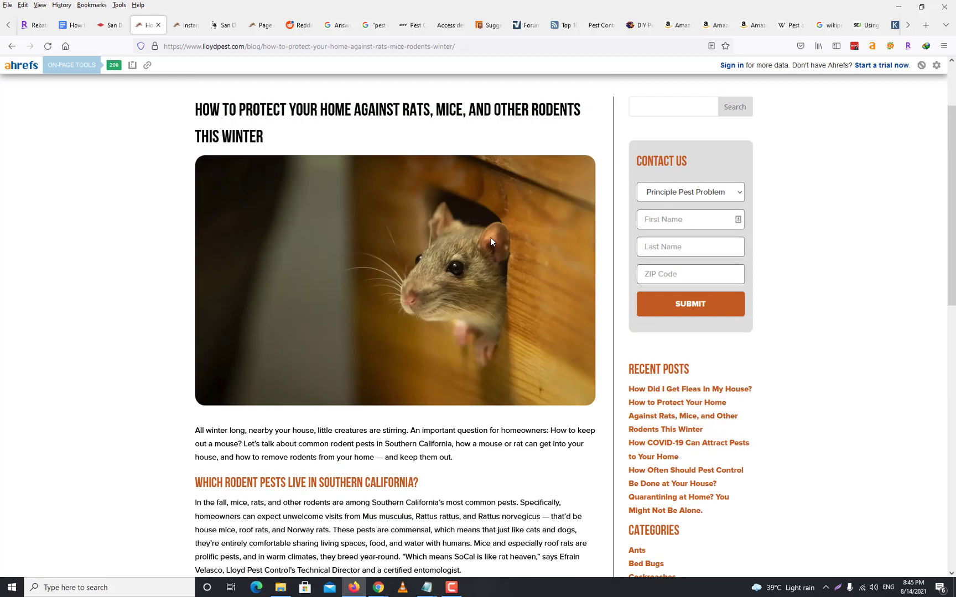
scroll(490, 242, up, 2)
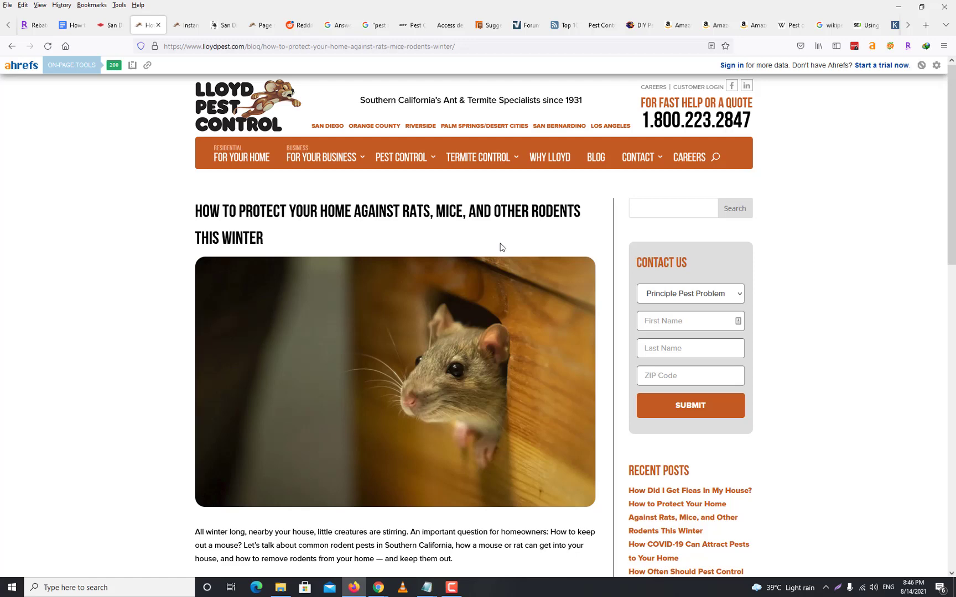
scroll(501, 247, down, 3)
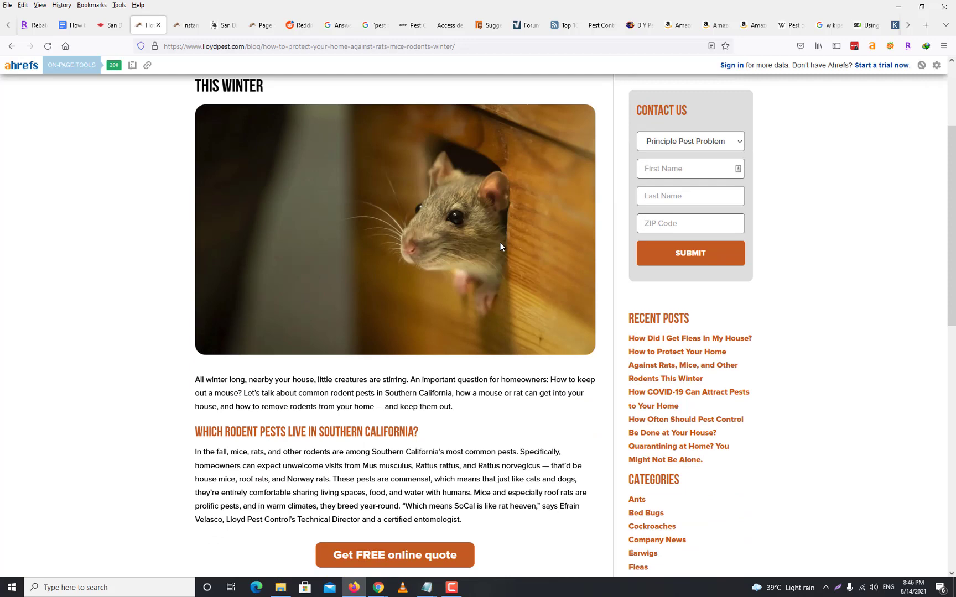
scroll(493, 330, down, 3)
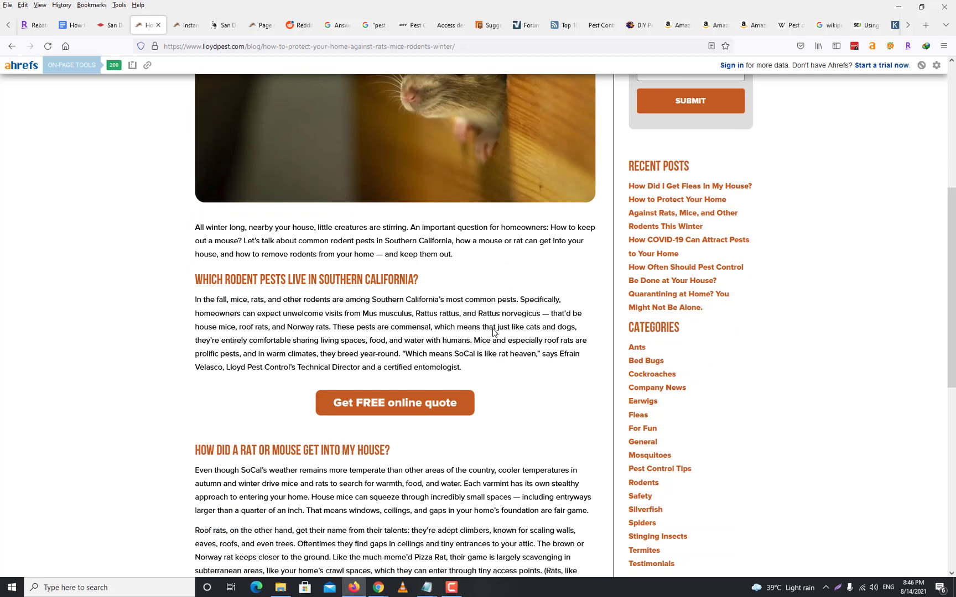
scroll(493, 330, up, 5)
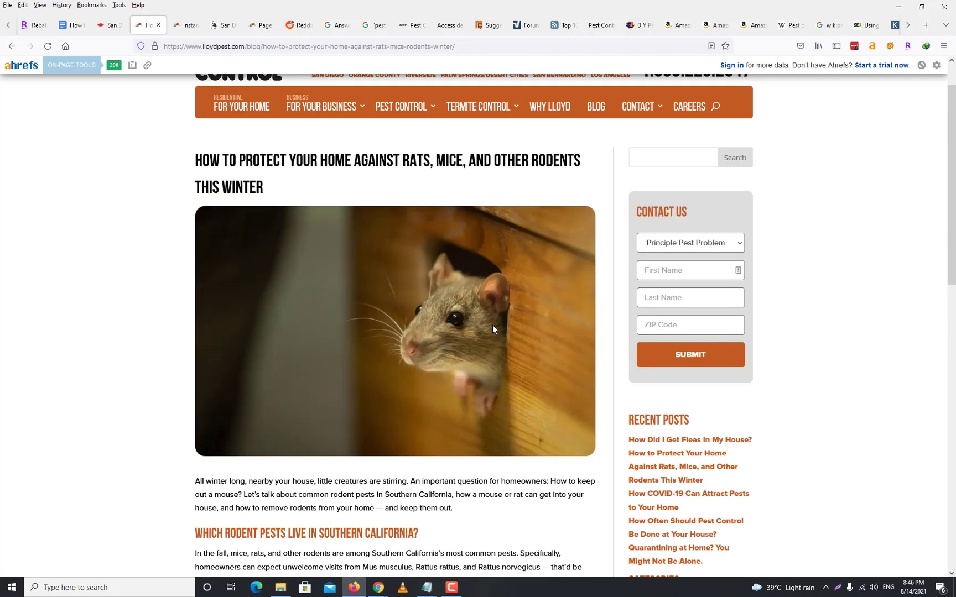
scroll(492, 326, up, 1)
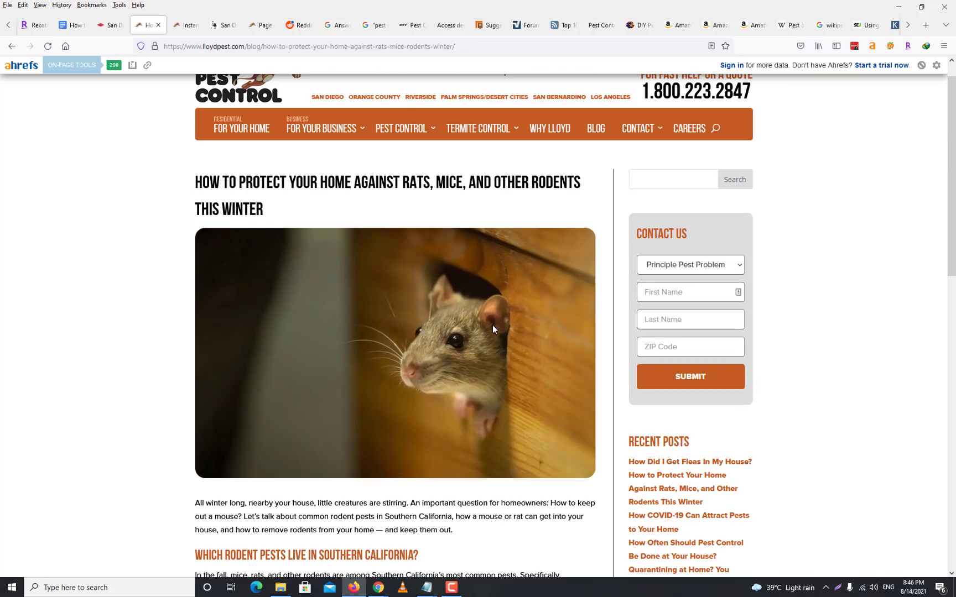
Return to the blog listing and open the article "How Often Should Pest Control Be Done at Your House?".
click(10, 47)
scroll(541, 331, down, 4)
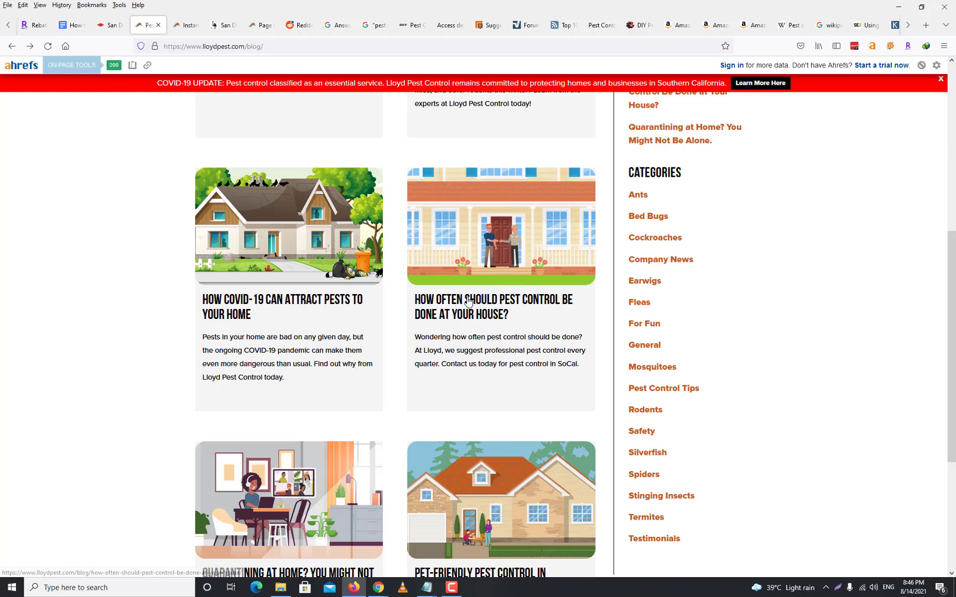
click(496, 316)
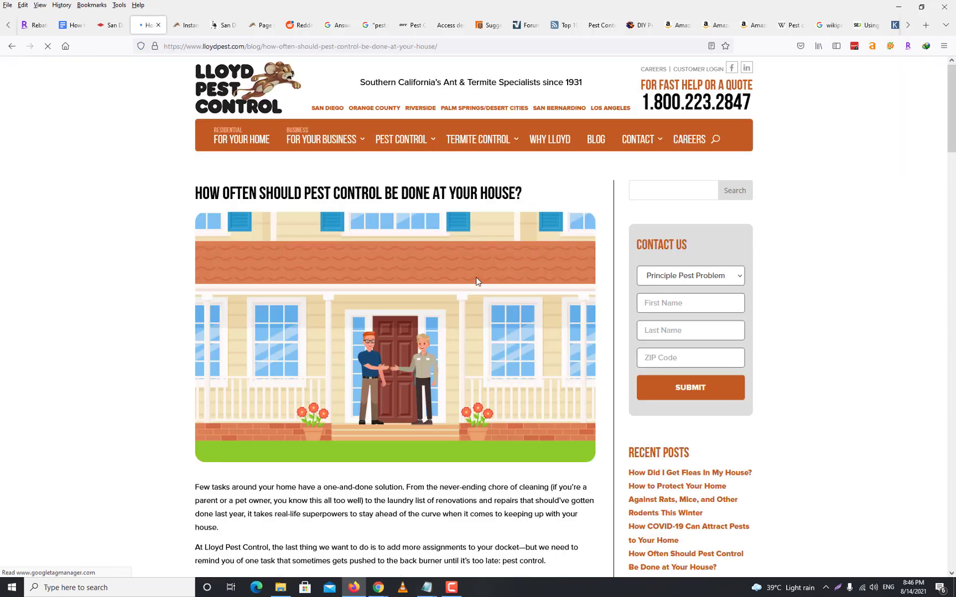
Skim the pest control frequency article, examining its quarterly treatment, termite prevention and seasonal pest sections.
scroll(487, 301, down, 7)
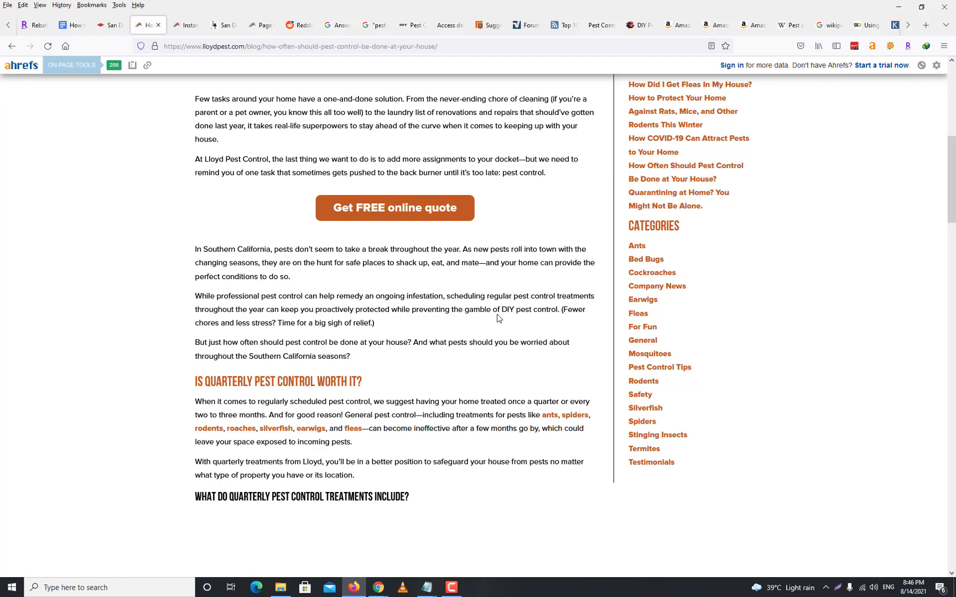
scroll(497, 318, down, 7)
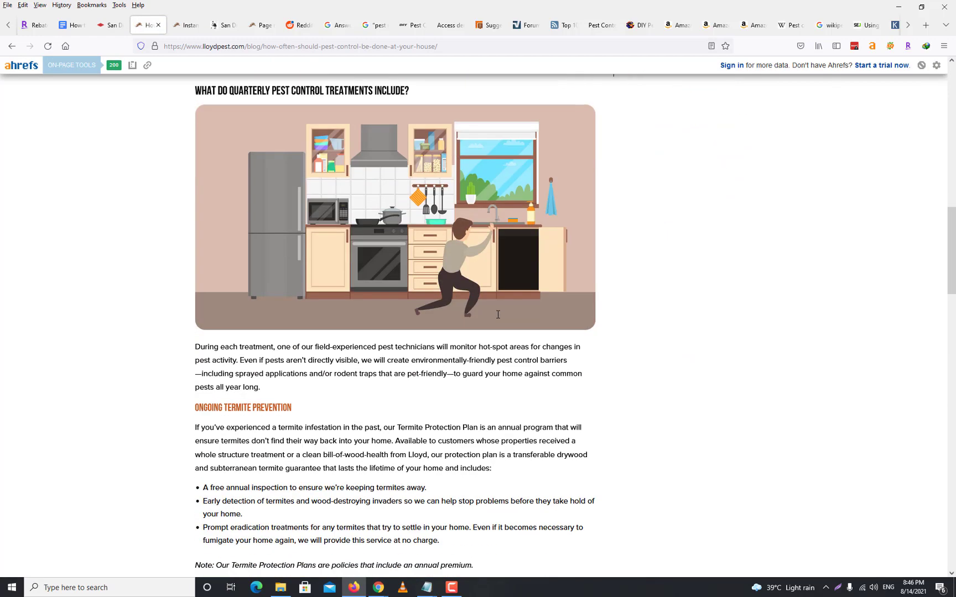
scroll(516, 360, down, 3)
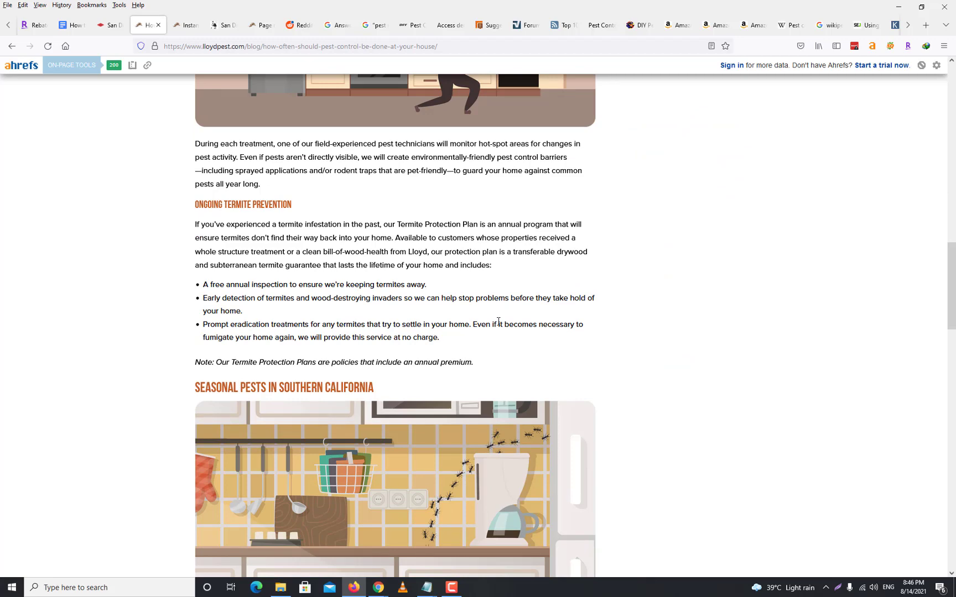
scroll(499, 322, down, 9)
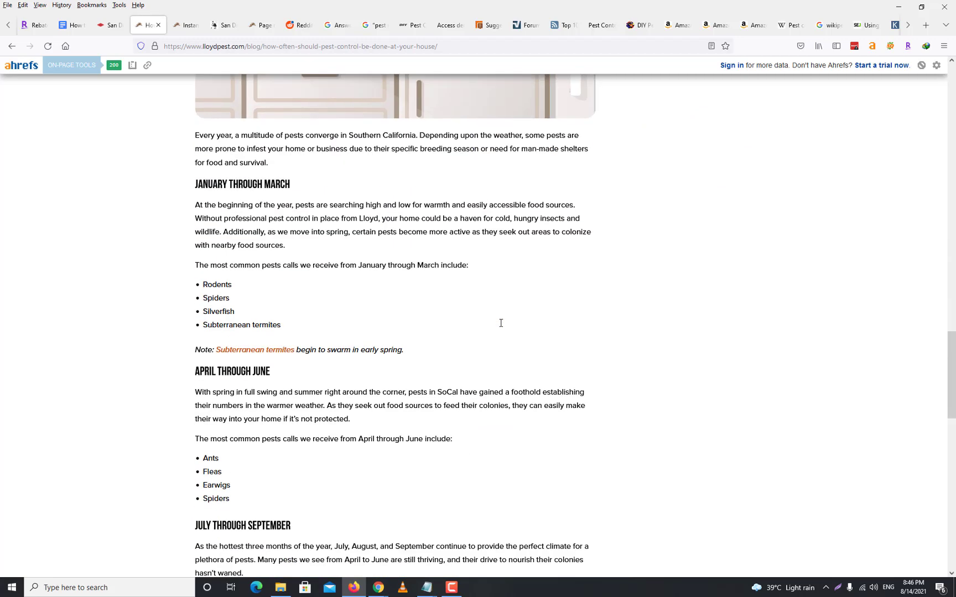
scroll(501, 323, down, 5)
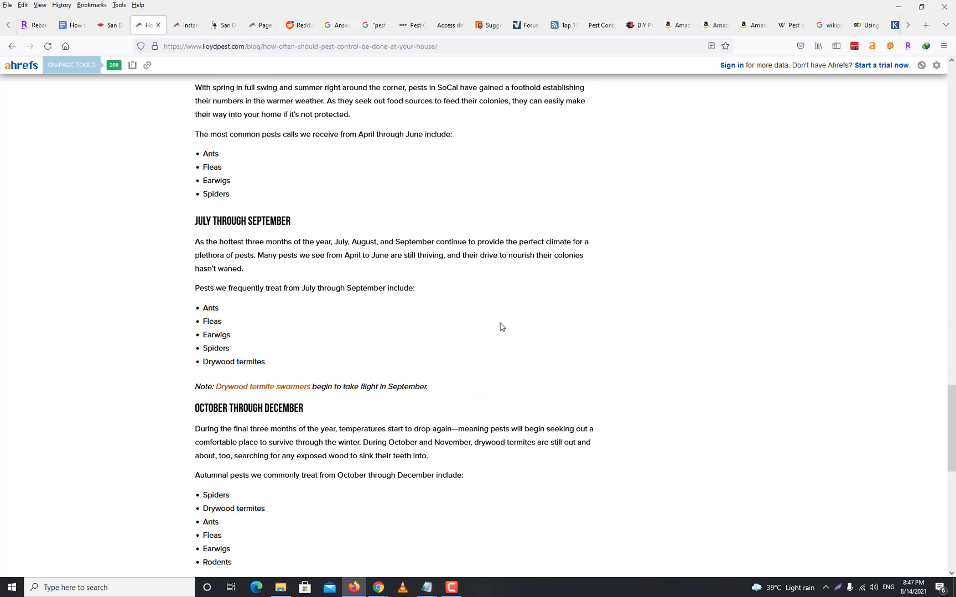
scroll(500, 327, down, 6)
Return to the blog listing and review its post titles, featured posts and categories for informational topics.
click(12, 46)
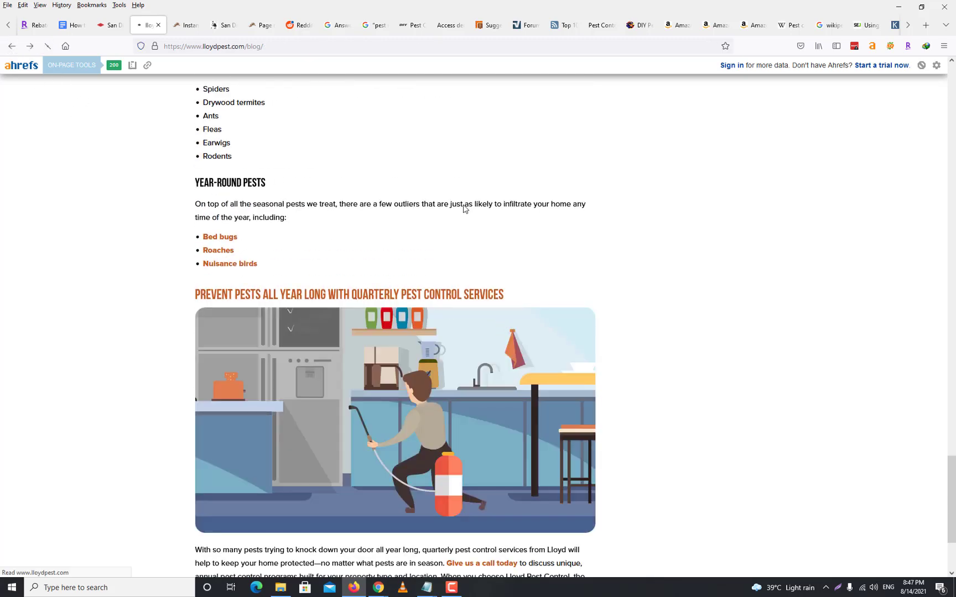
scroll(299, 382, down, 2)
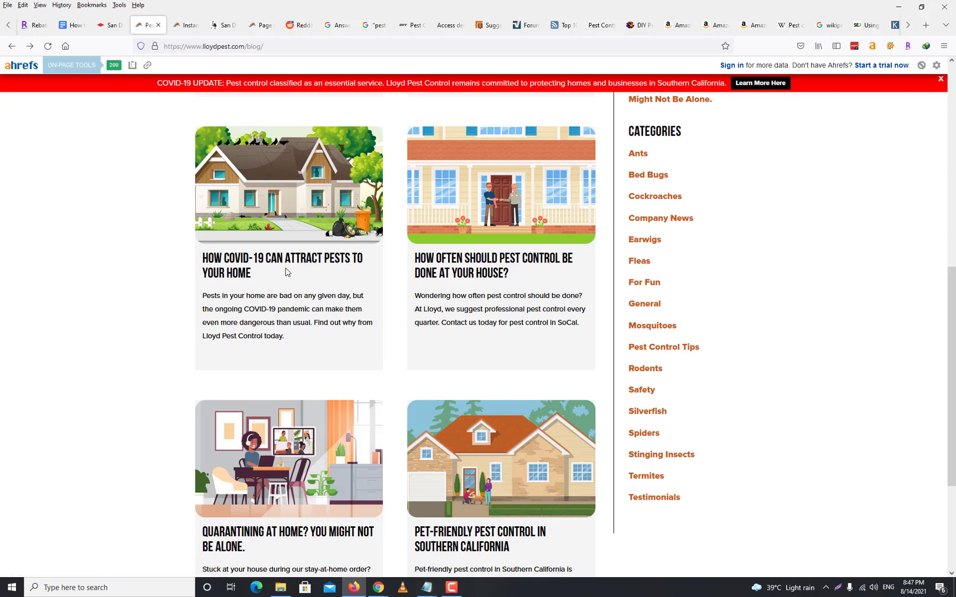
scroll(434, 310, down, 3)
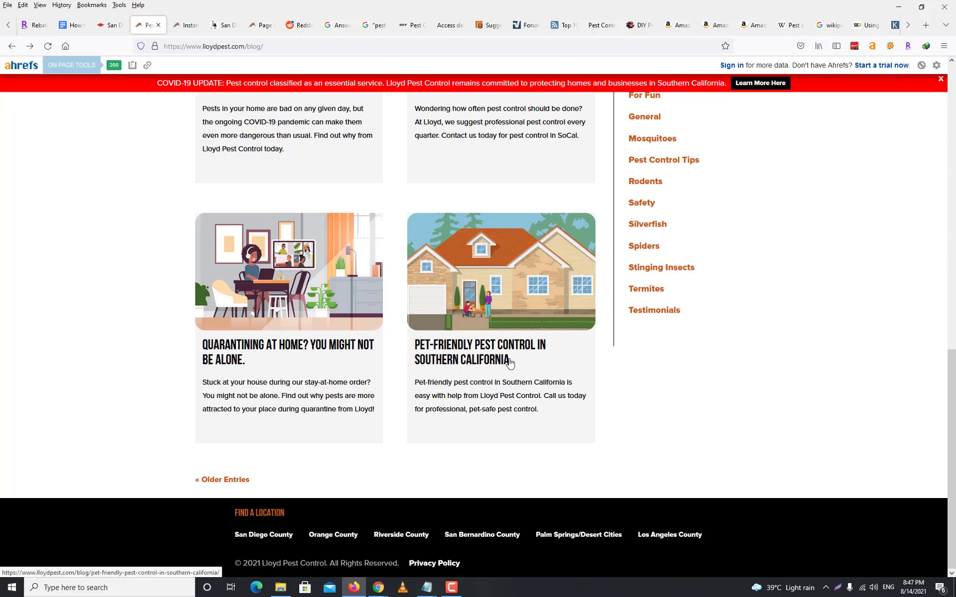
scroll(508, 365, up, 5)
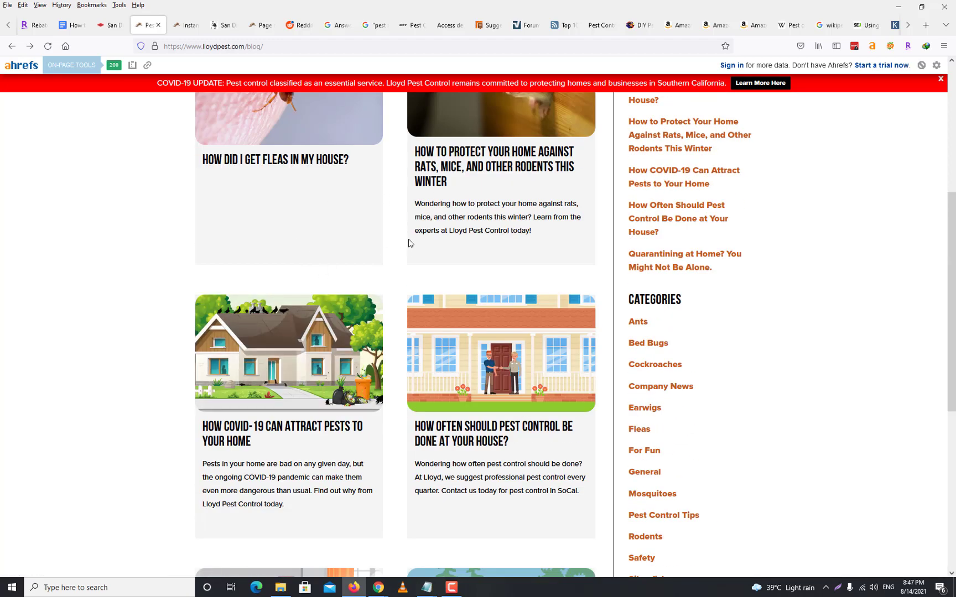
scroll(409, 243, up, 3)
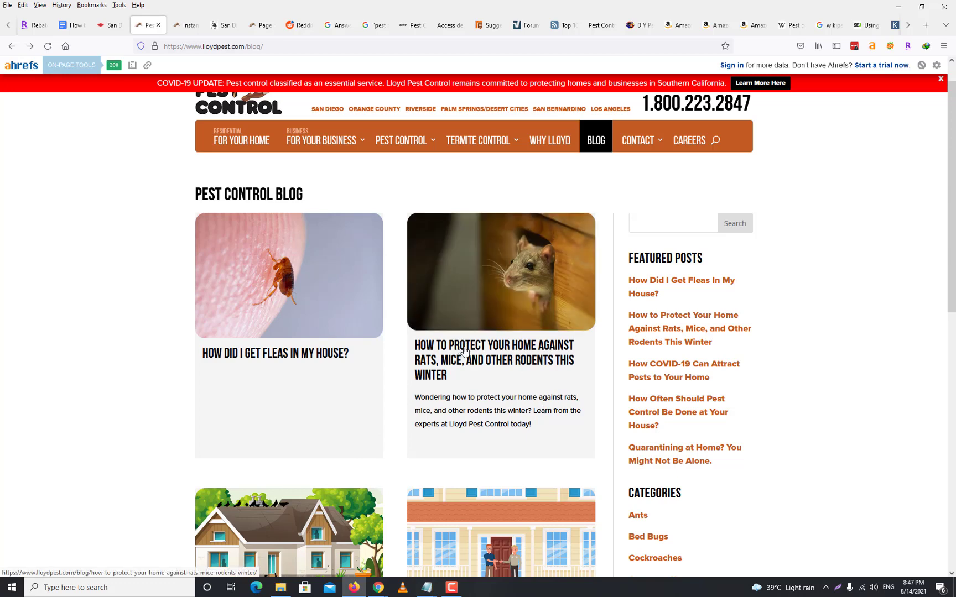
scroll(703, 418, down, 3)
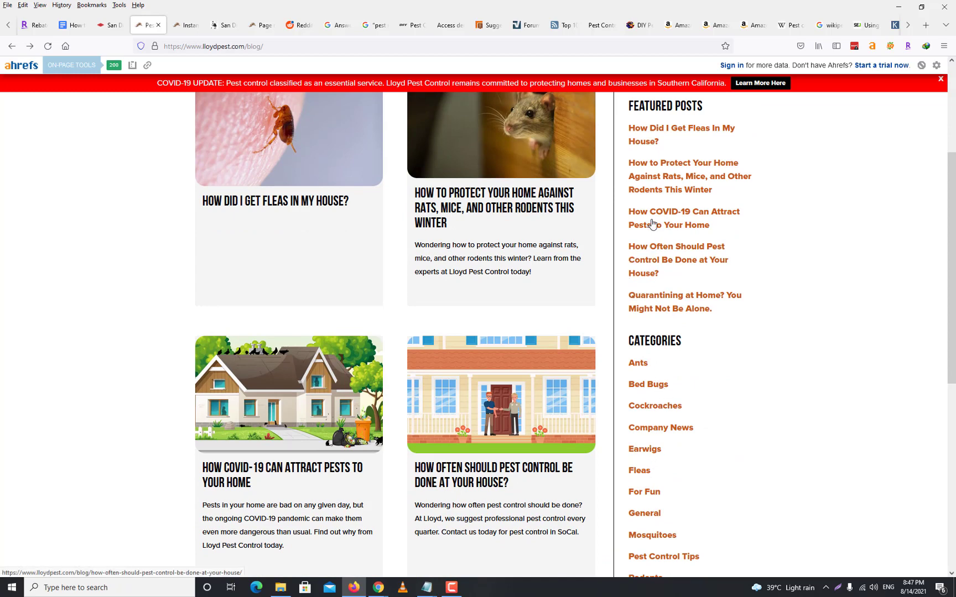
scroll(777, 245, up, 4)
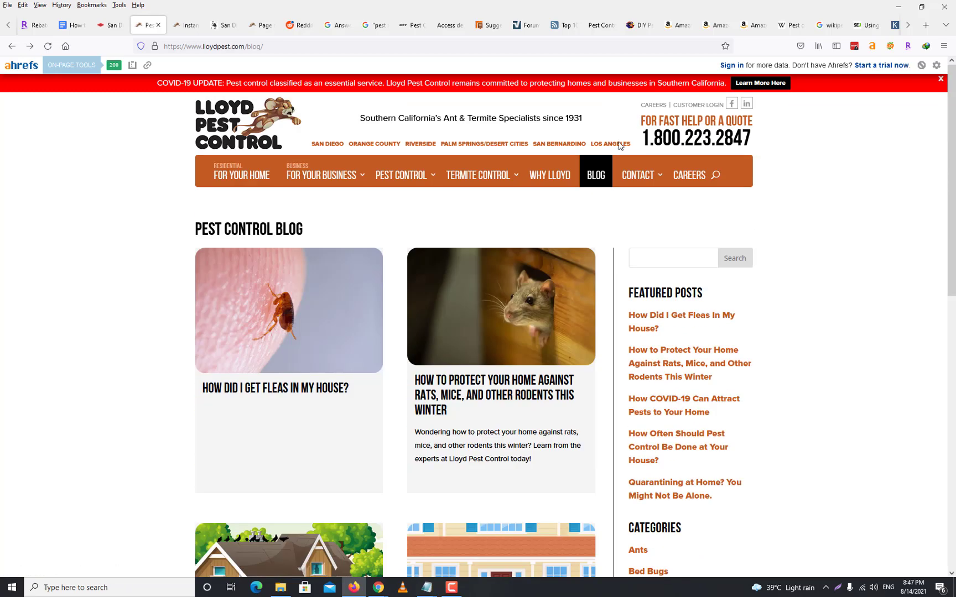
click(238, 46)
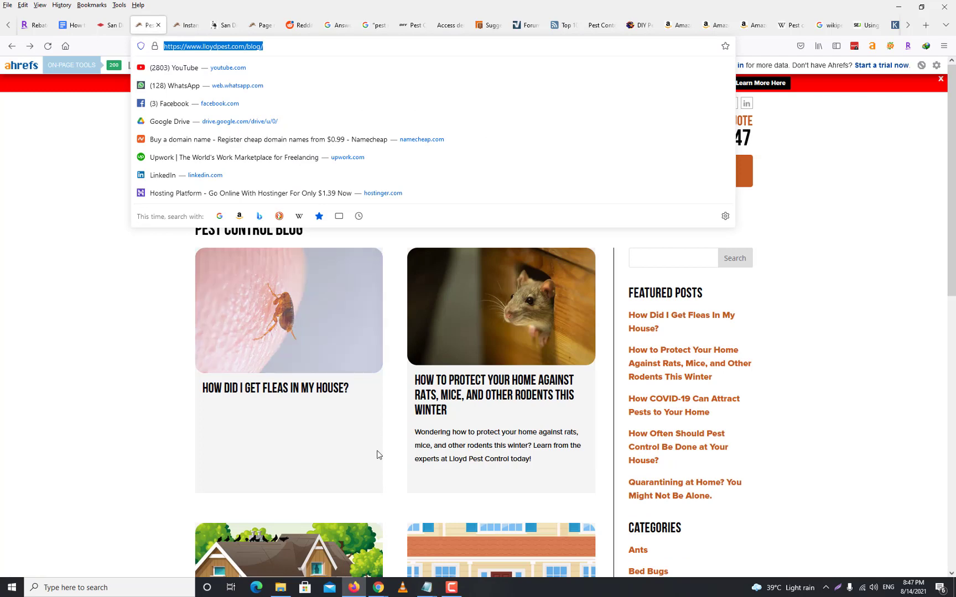
click(379, 587)
click(326, 545)
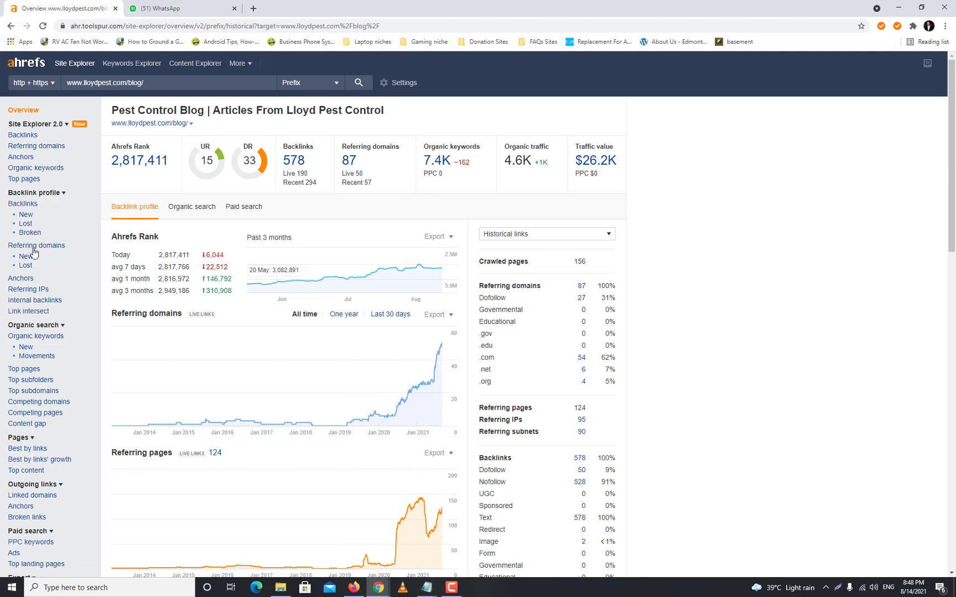
Open the blog's Organic keywords report, signing in with the saved account credentials, and look through its ranking keywords.
click(42, 174)
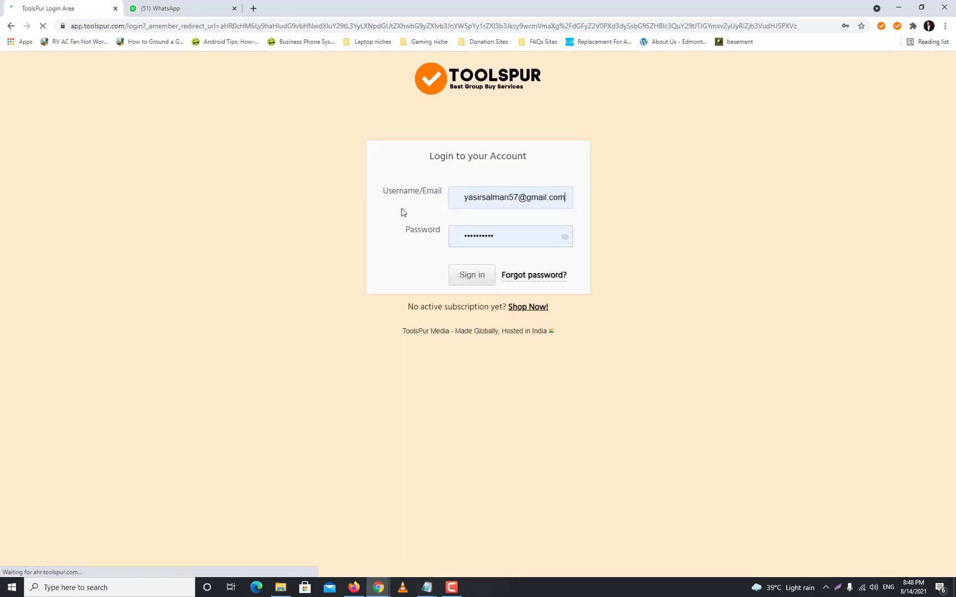
click(476, 275)
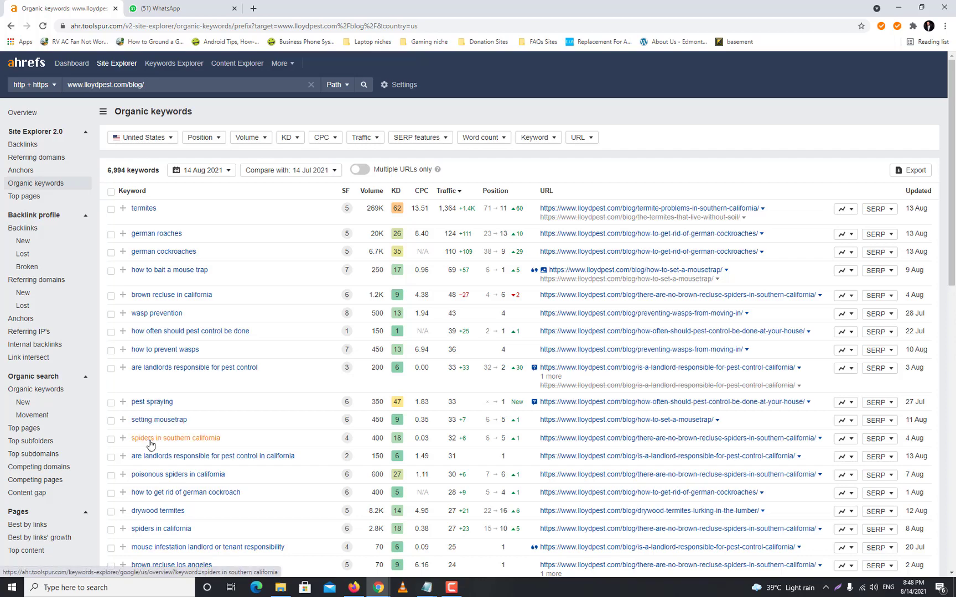
scroll(250, 309, down, 7)
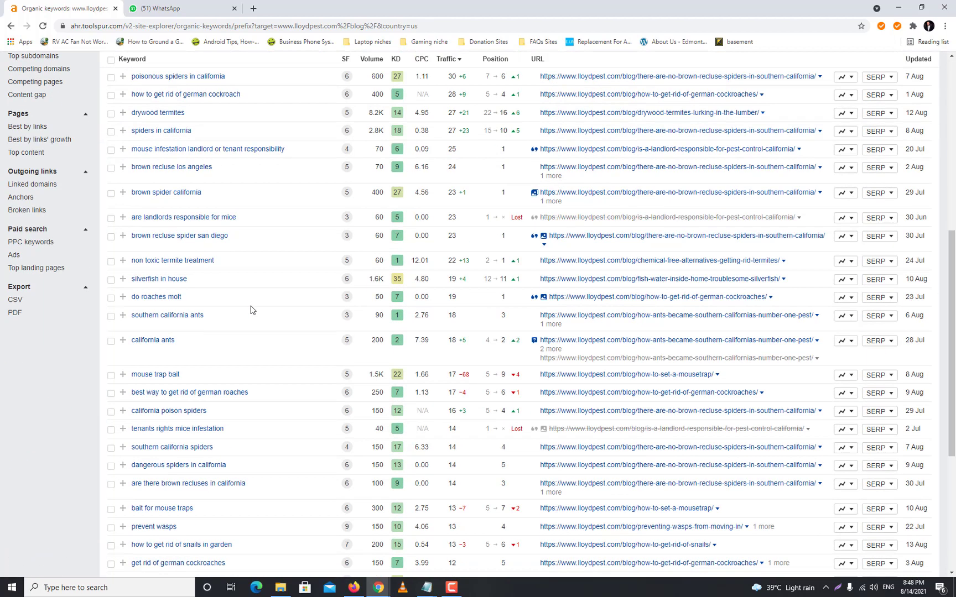
Look through the remaining ranking keywords and open the mousetrap article ranking for "how to bait a mouse trap" in a new tab.
scroll(250, 309, down, 5)
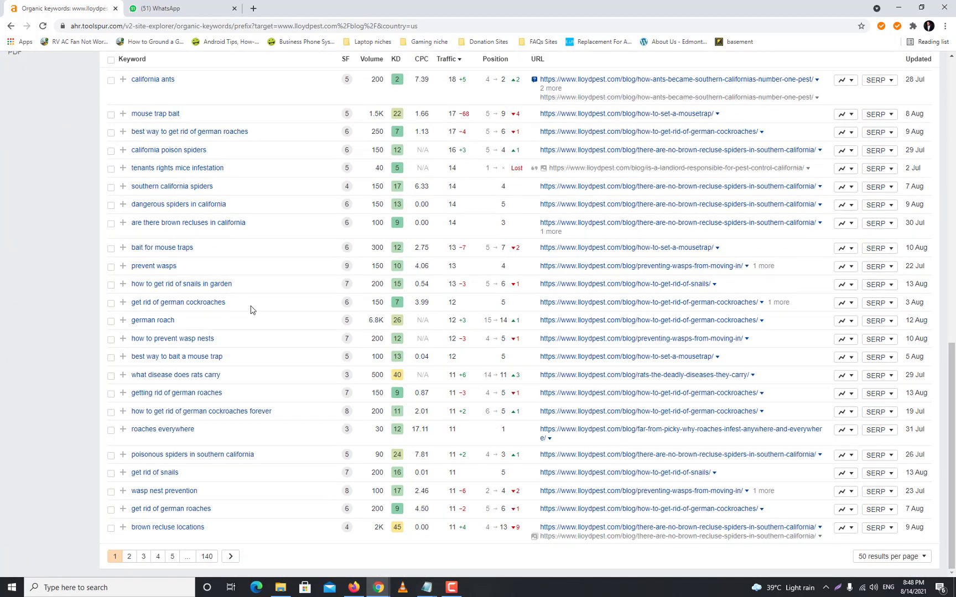
scroll(250, 310, up, 15)
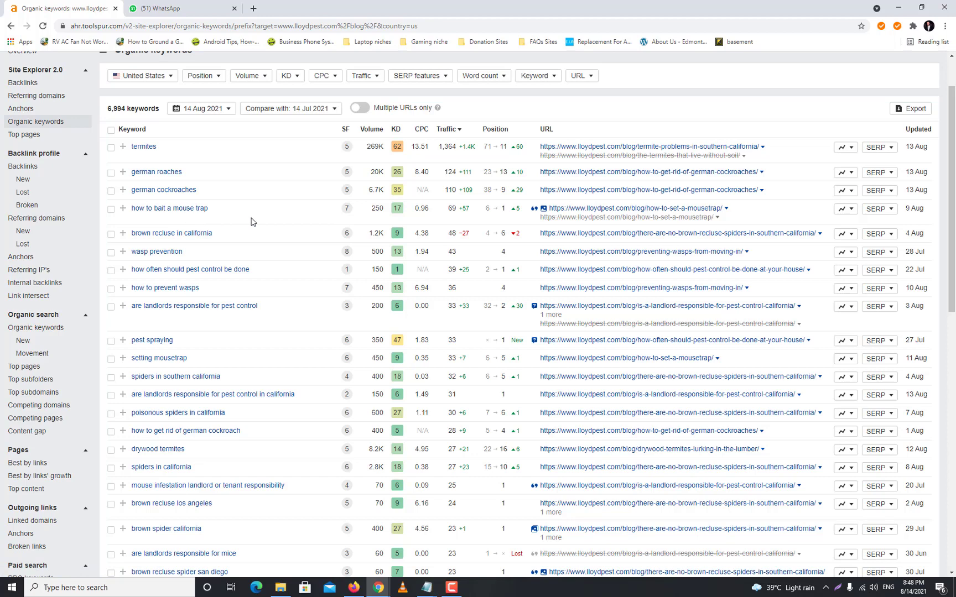
right_click(645, 214)
click(681, 218)
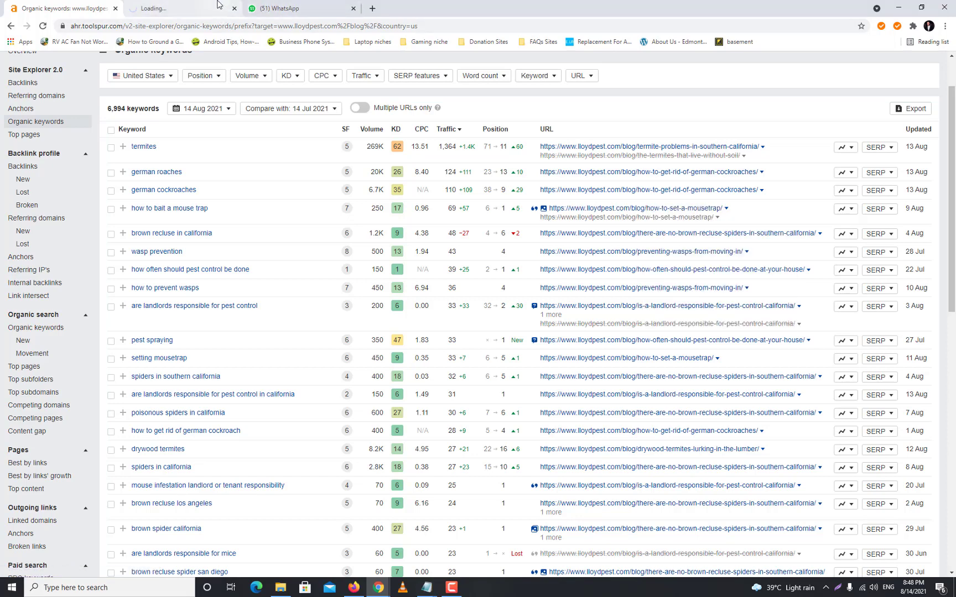
click(218, 4)
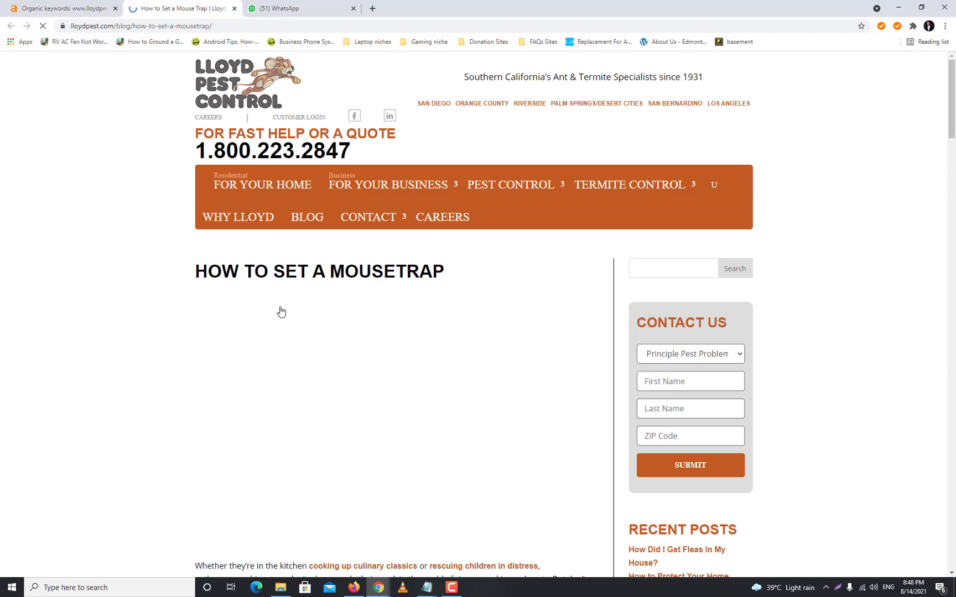
Skim the How to Set a Mousetrap article, examining its trap, bait, placement and rodent control sections and the reader comments.
scroll(375, 336, down, 6)
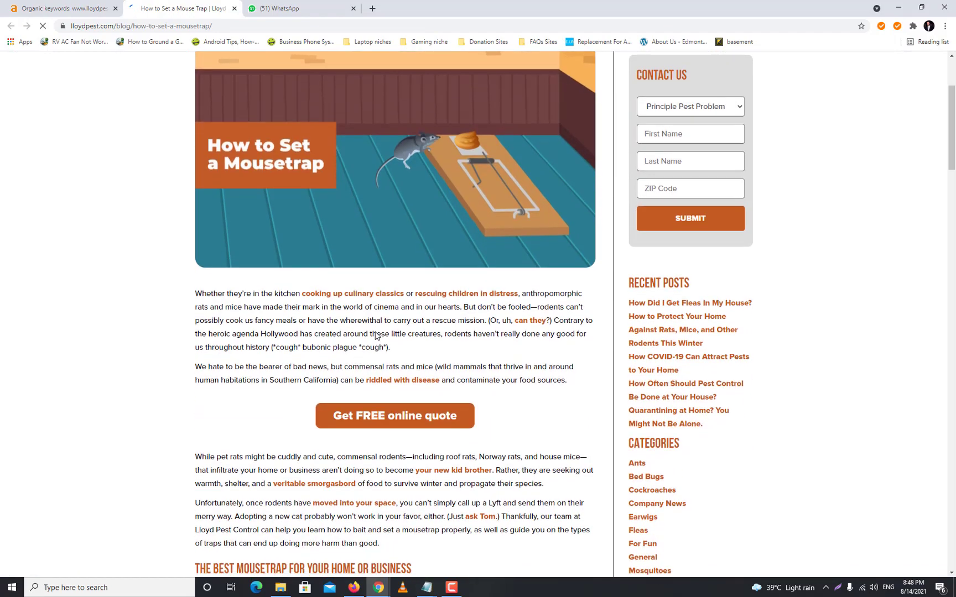
scroll(375, 336, down, 15)
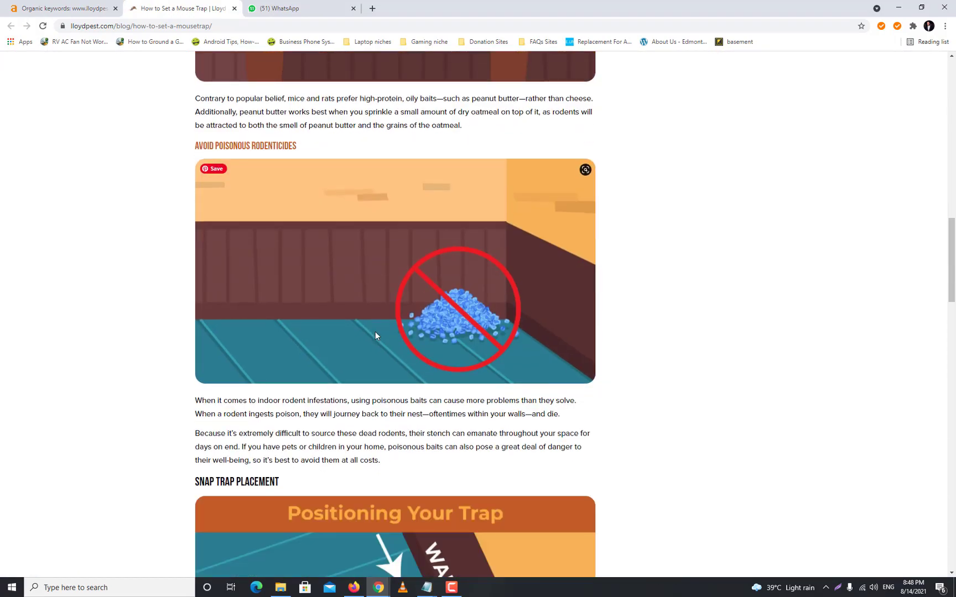
scroll(375, 331, down, 13)
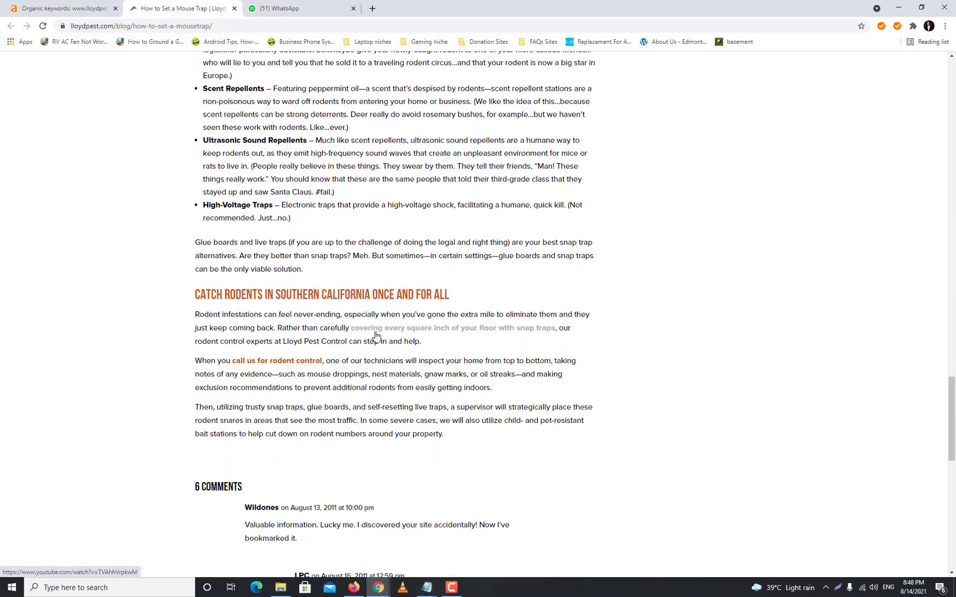
scroll(376, 332, up, 7)
scroll(375, 332, up, 20)
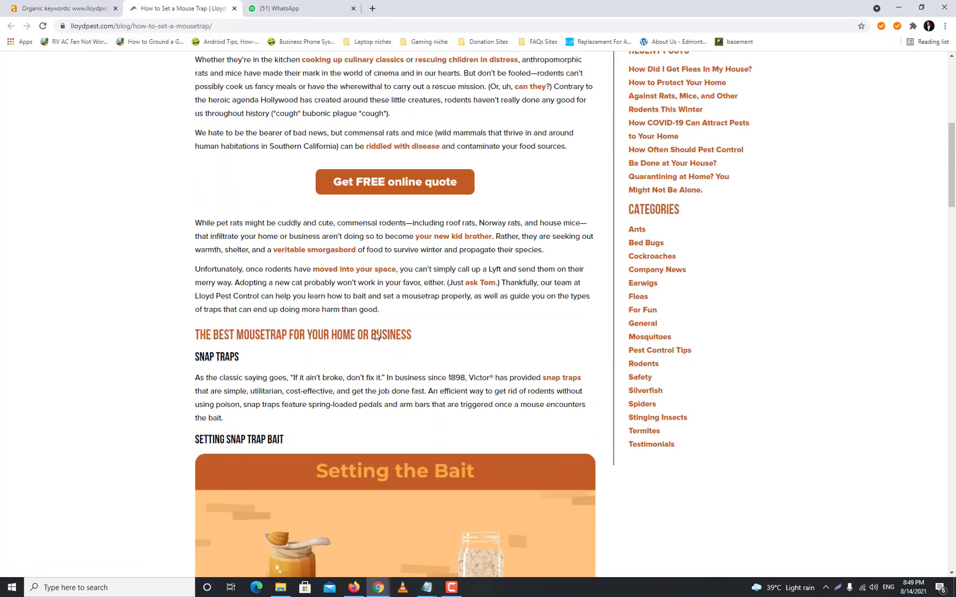
scroll(375, 332, up, 4)
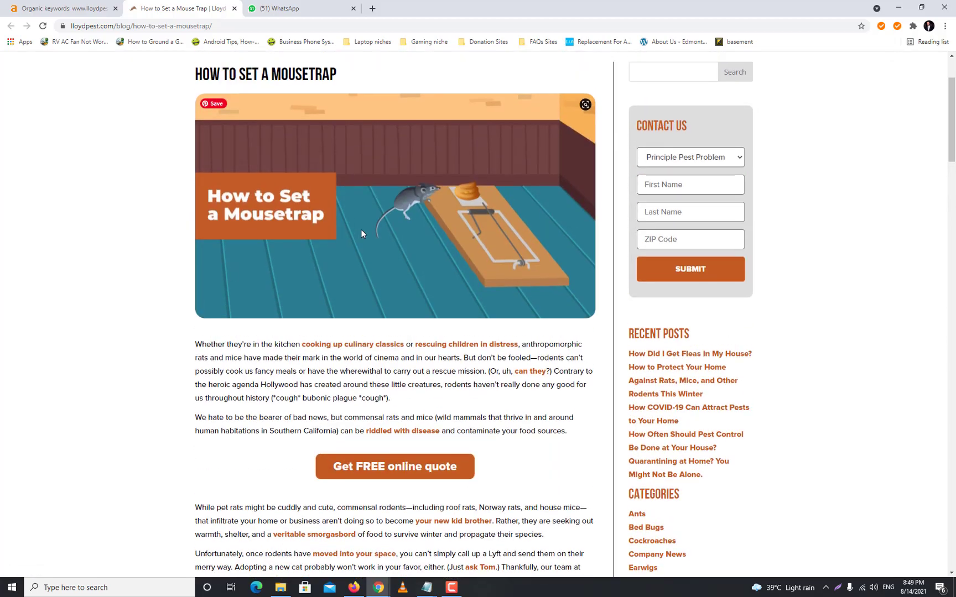
scroll(434, 330, down, 3)
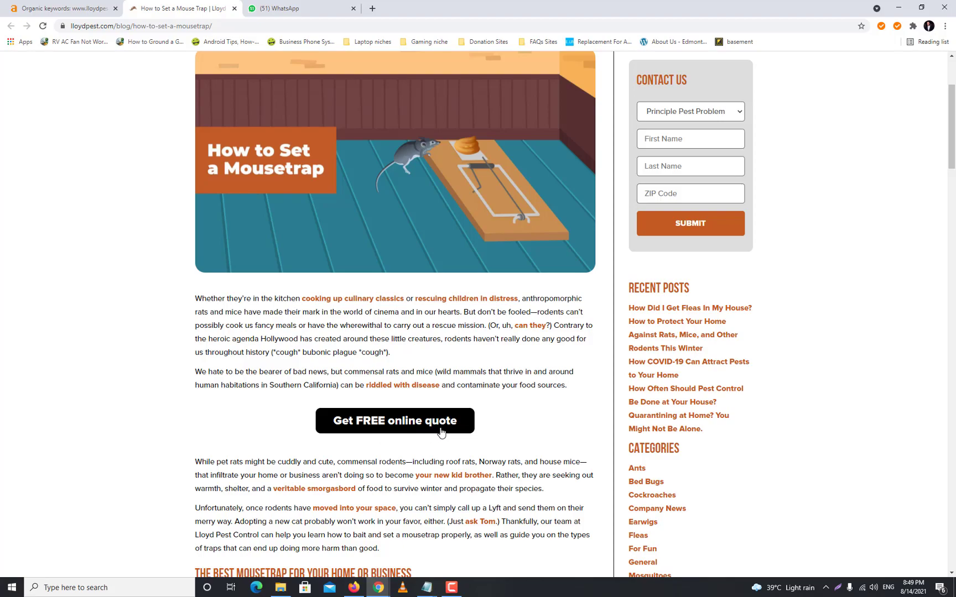
scroll(654, 307, up, 3)
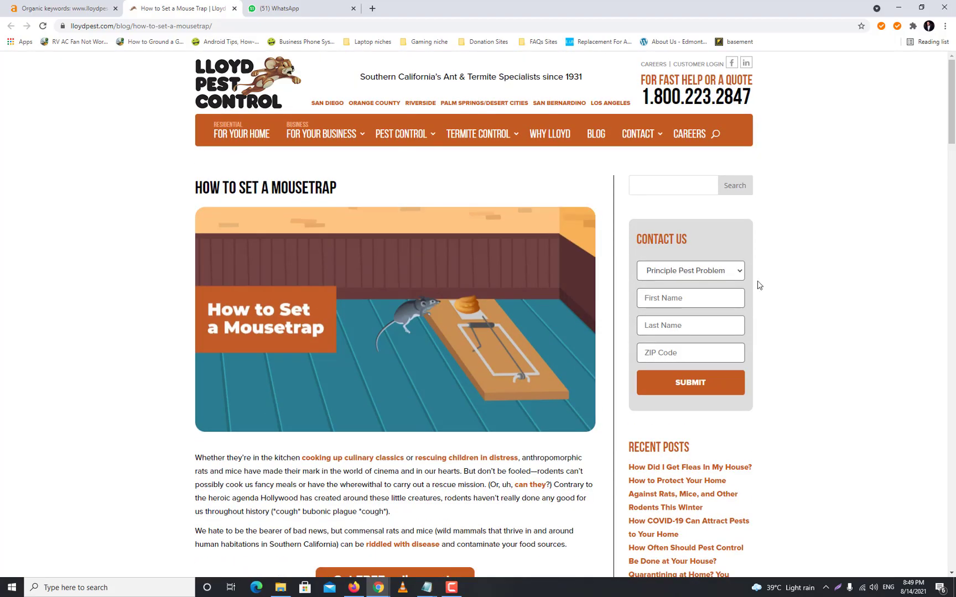
scroll(375, 417, down, 20)
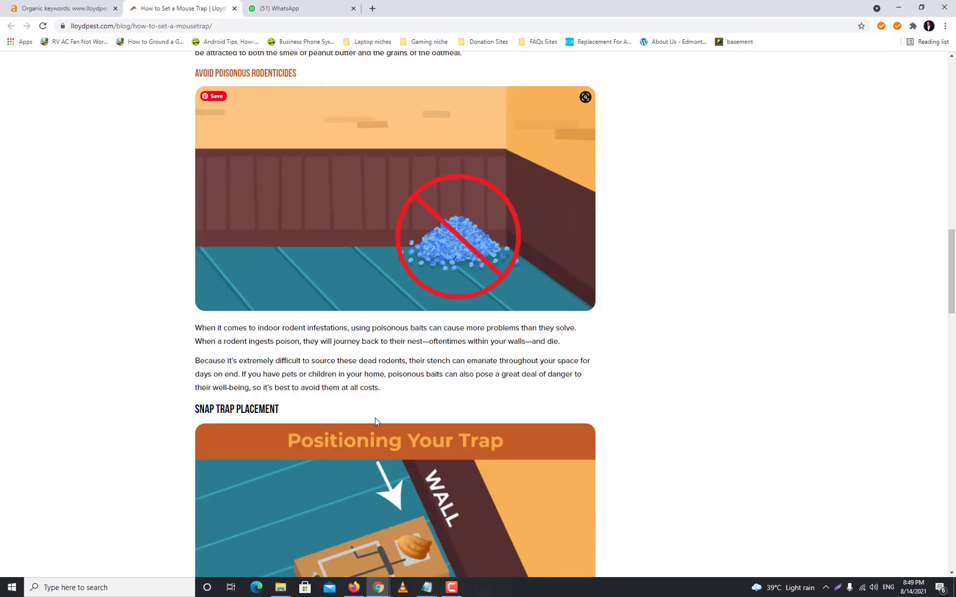
scroll(377, 419, down, 18)
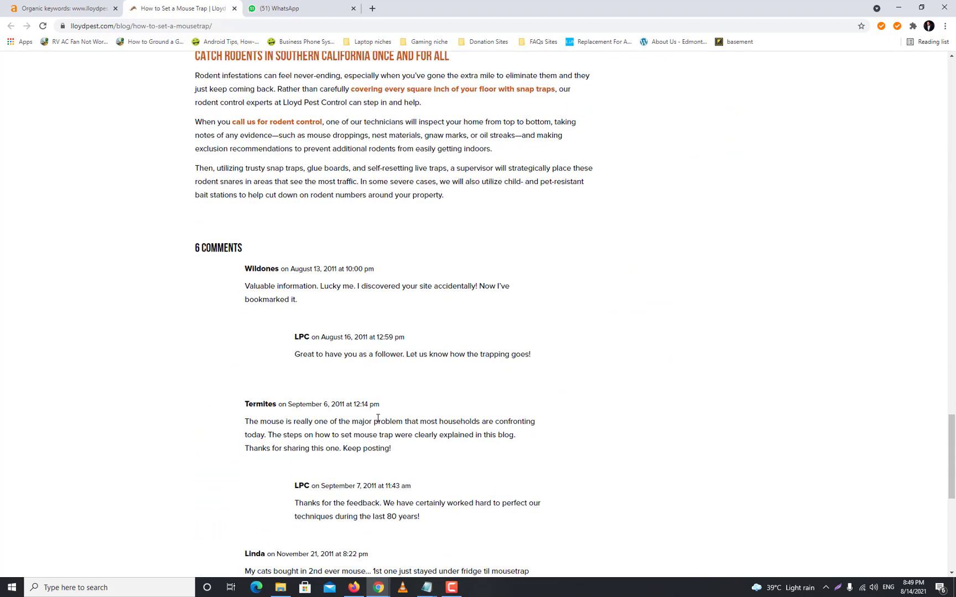
scroll(378, 422, down, 2)
scroll(382, 387, down, 2)
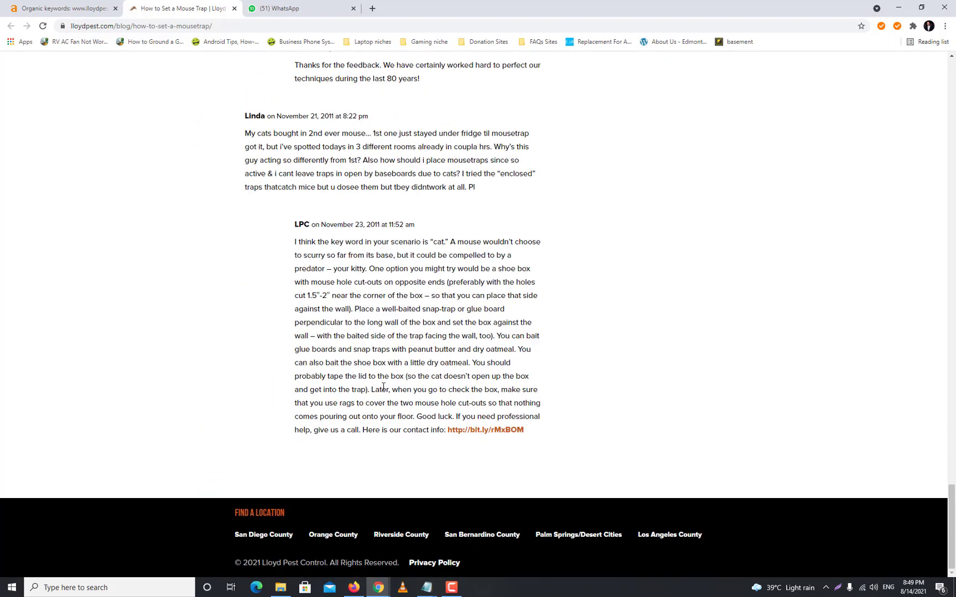
Return to the blog's Organic keywords report and review its ranking keywords, positions and URLs.
click(55, 8)
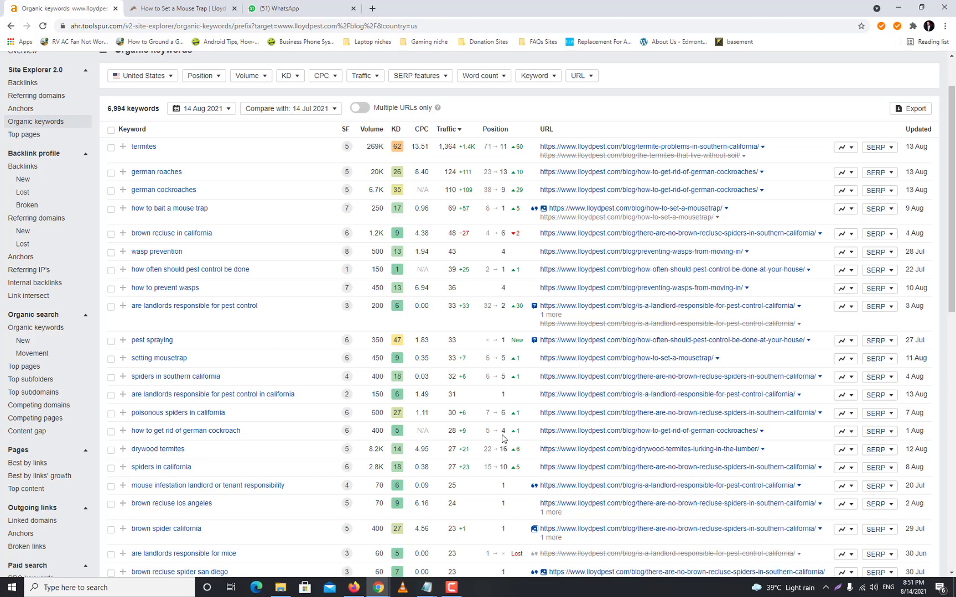
scroll(246, 431, down, 2)
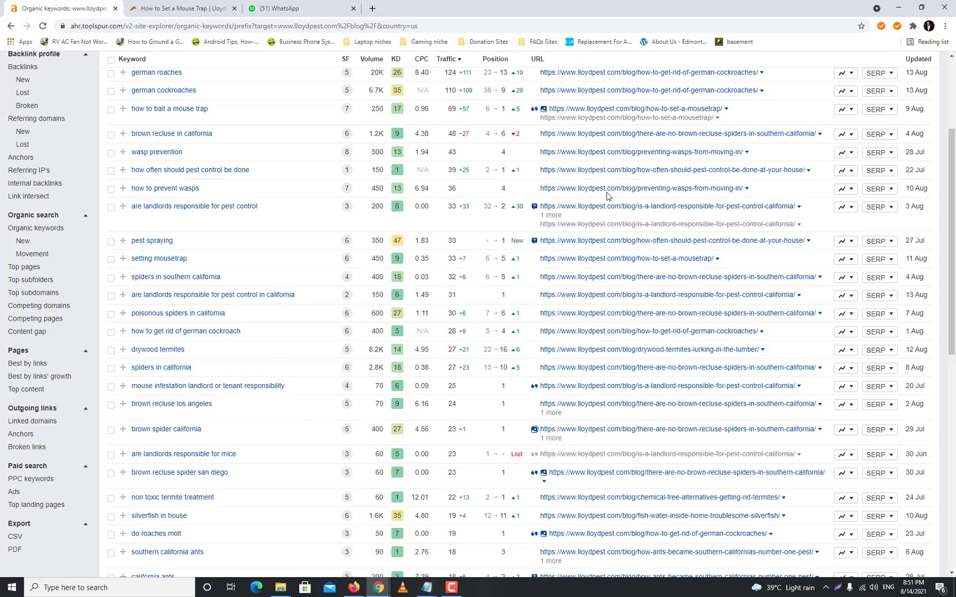
scroll(273, 369, down, 4)
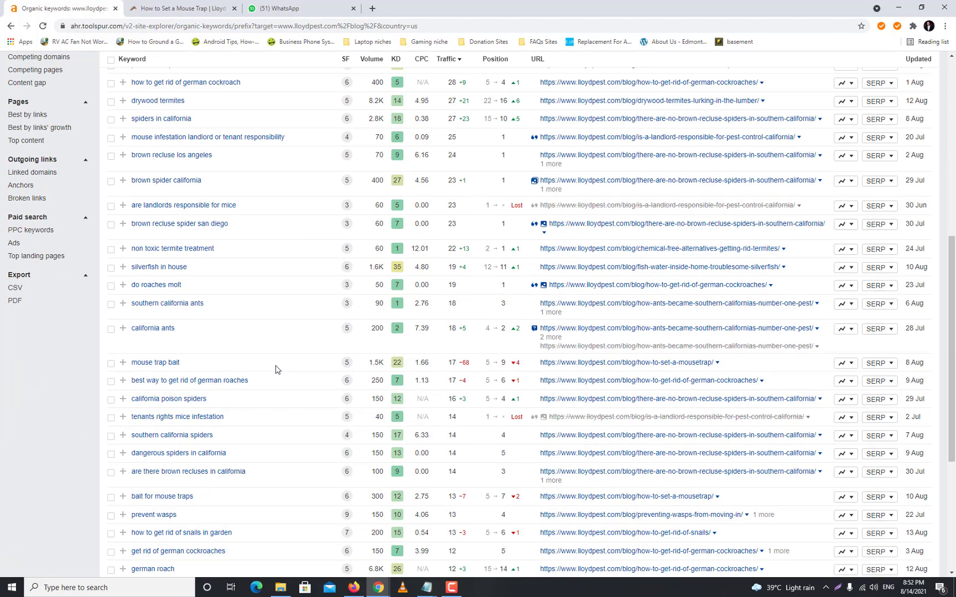
scroll(275, 369, down, 4)
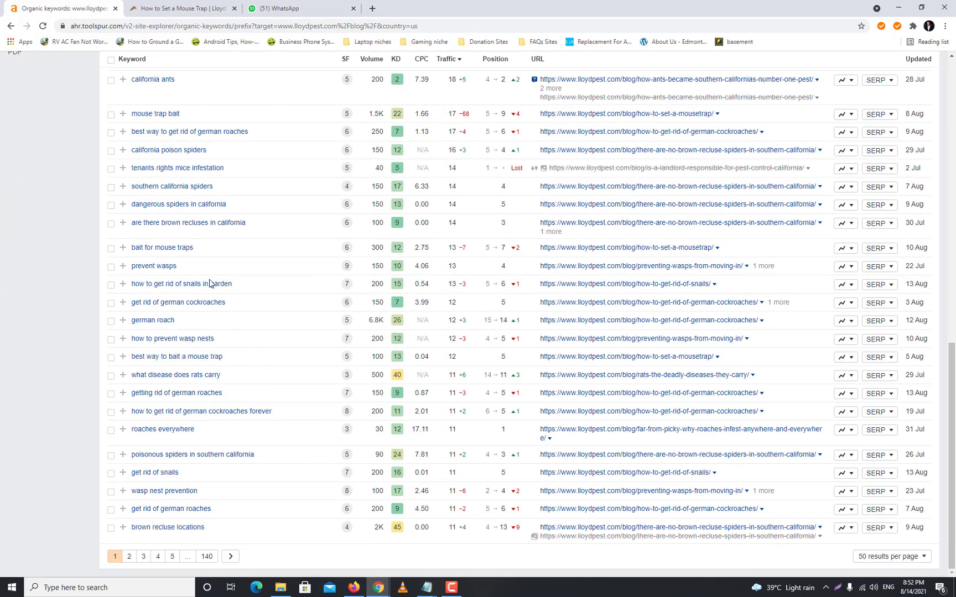
scroll(232, 238, up, 7)
scroll(293, 173, up, 2)
scroll(293, 172, up, 1)
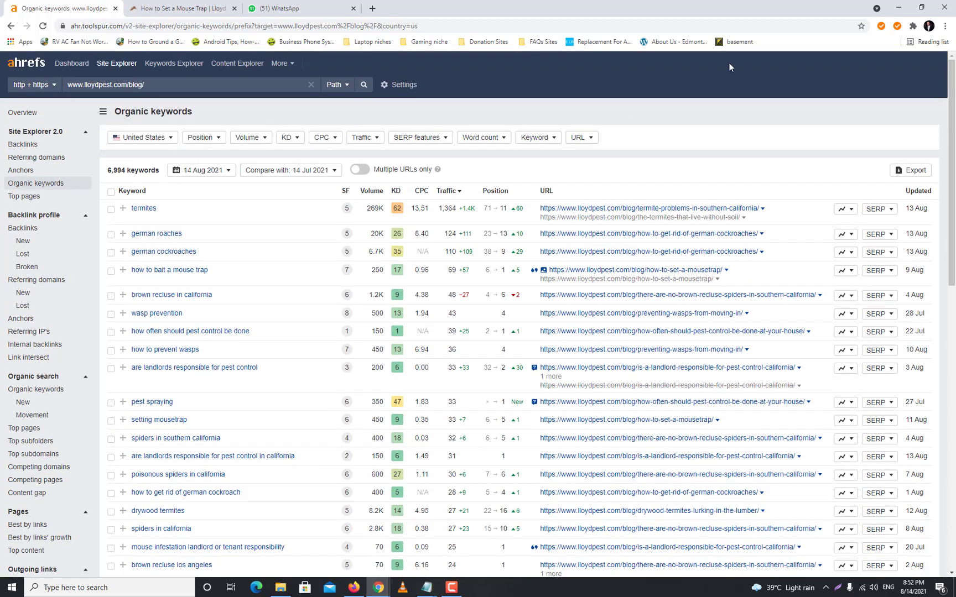
Switch to Firefox and look through the open keyword research document, pest control forum search, exterminator site and Reddit pages.
click(899, 7)
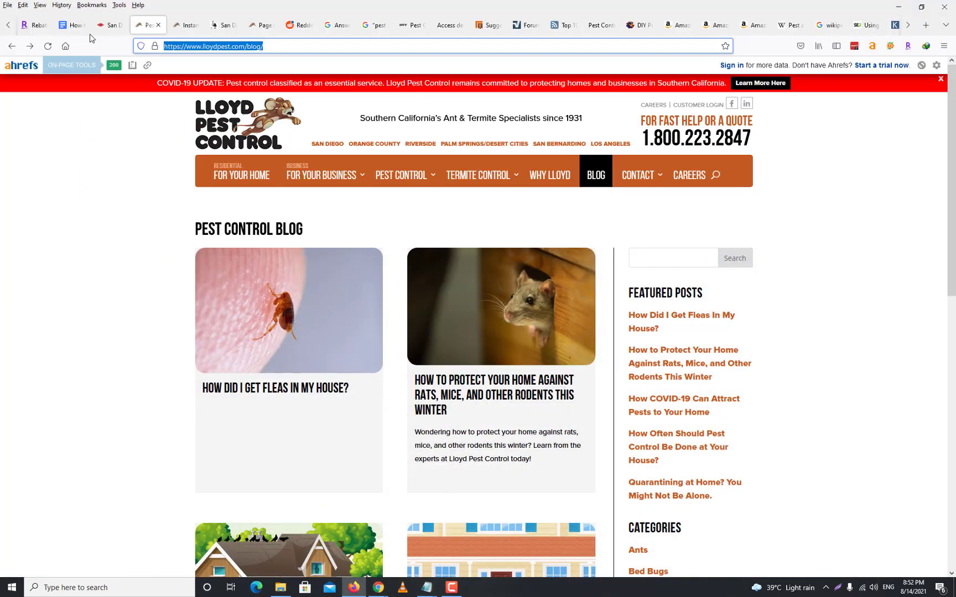
click(73, 25)
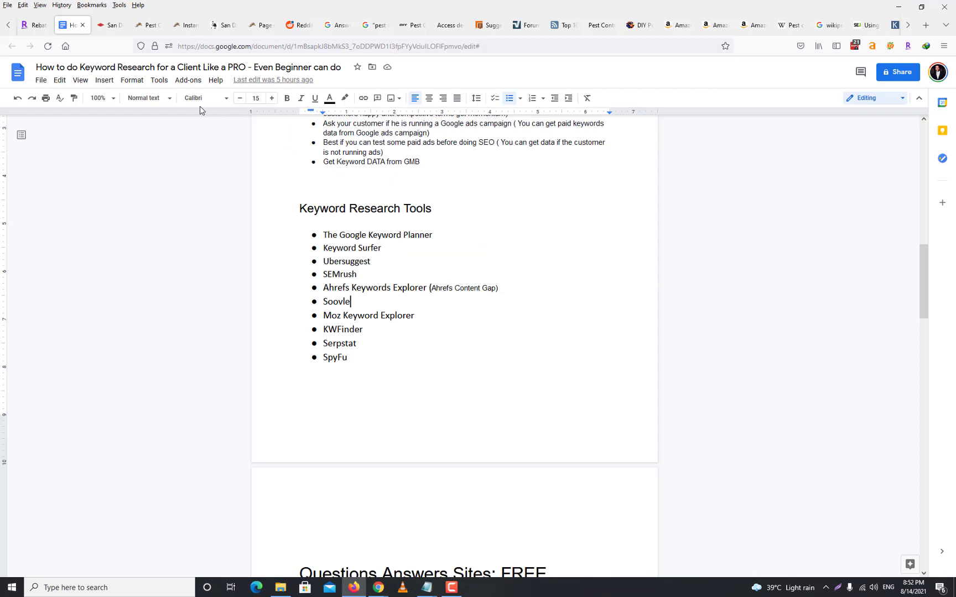
click(378, 27)
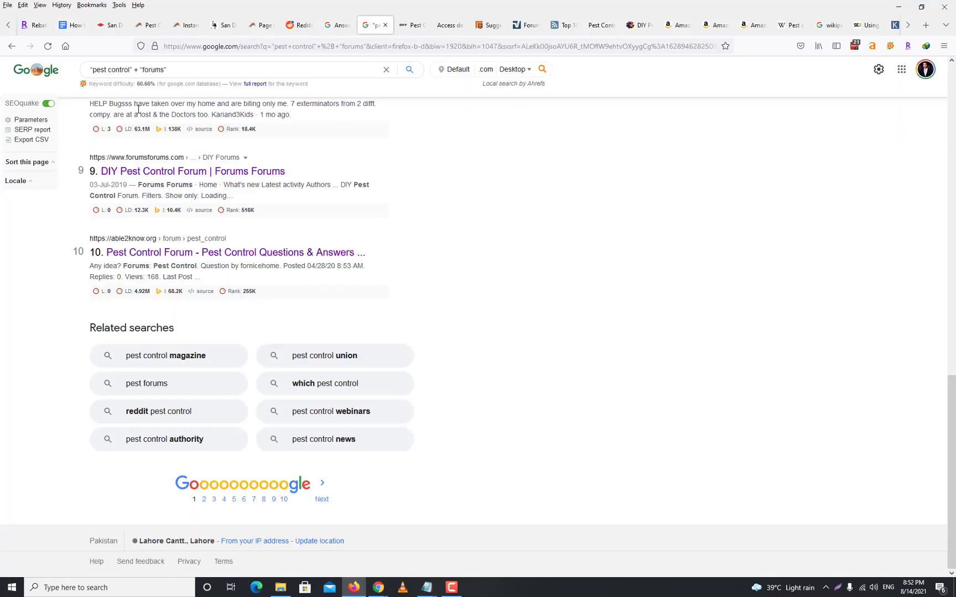
click(217, 28)
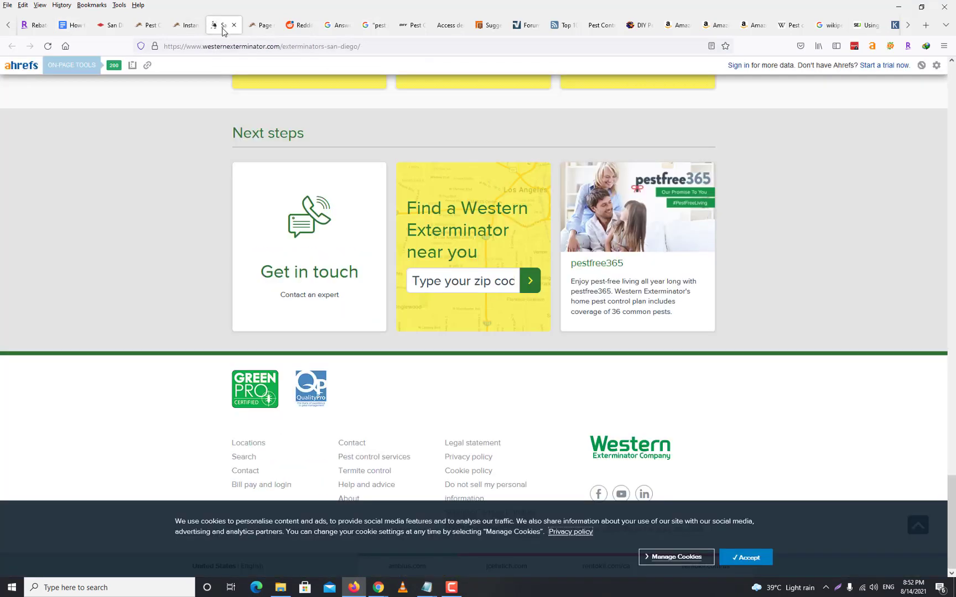
click(261, 25)
click(295, 26)
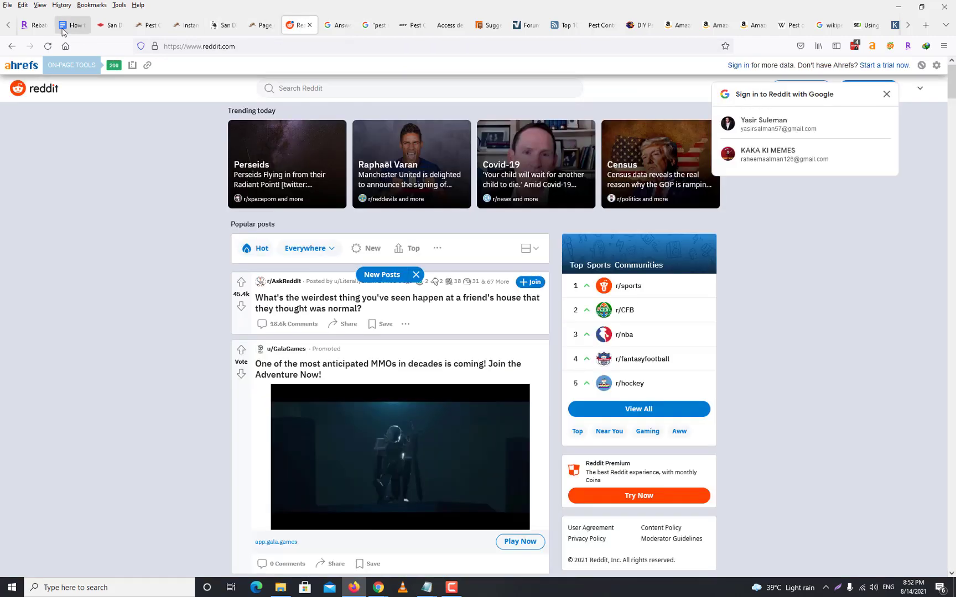
Return to the keyword research document and copy the tool name Soovle from the Keyword Research Tools list.
click(72, 25)
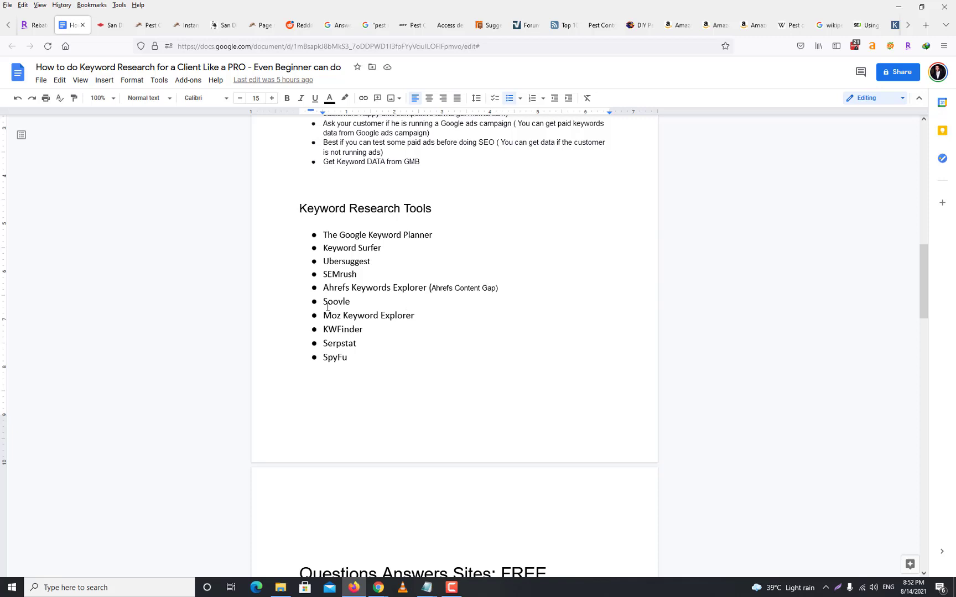
drag(323, 303, 356, 304)
key(ctrl+c)
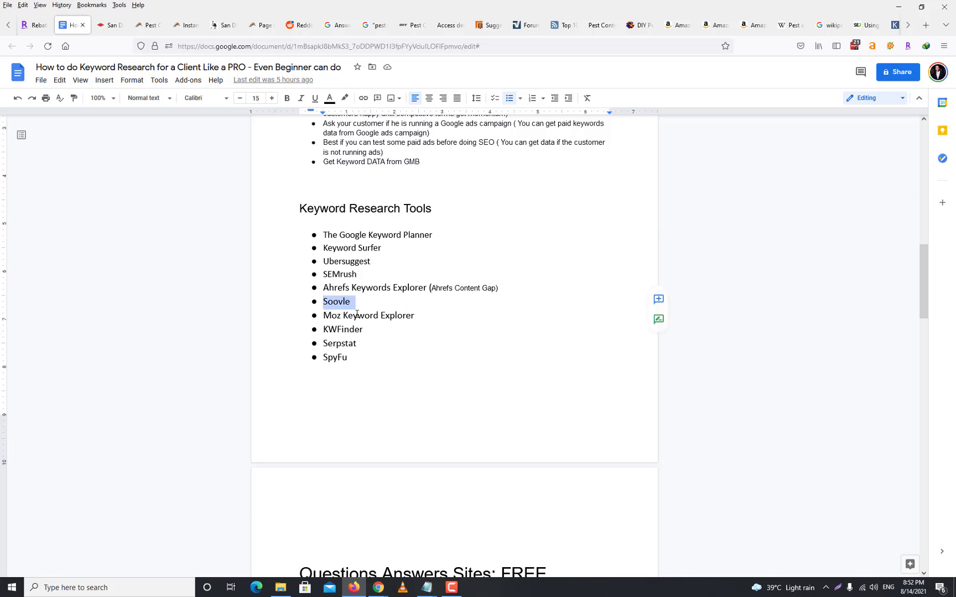
Search Google for the copied name Soovle in place of the Orkin page and open the soovle.com result.
click(124, 28)
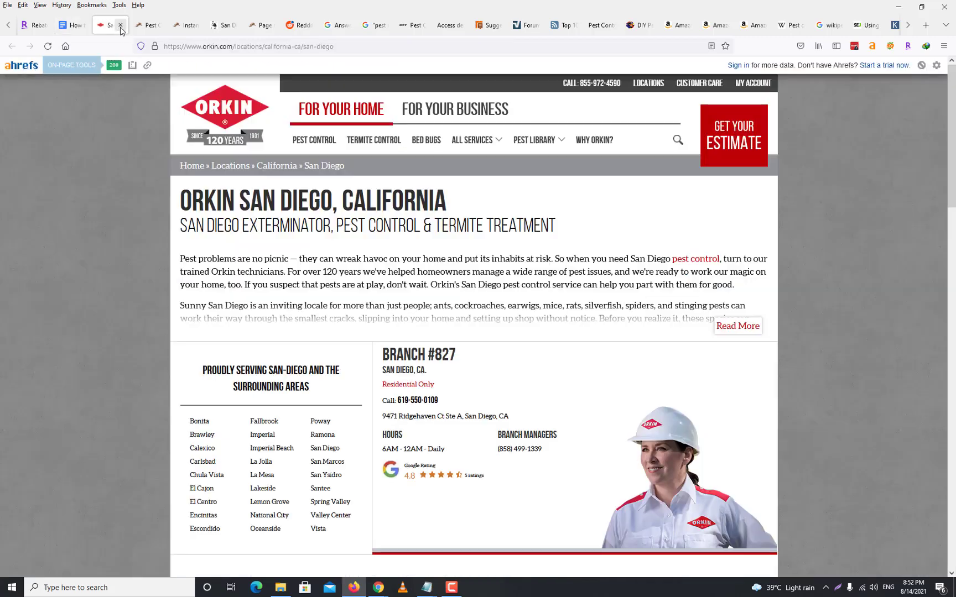
click(218, 45)
key(ctrl+v)
key(Return)
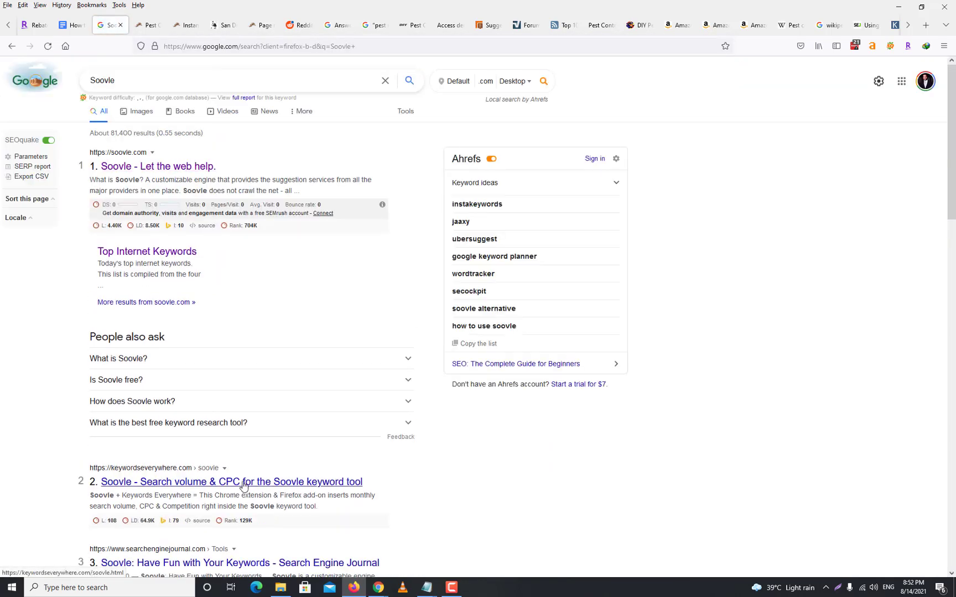
click(210, 167)
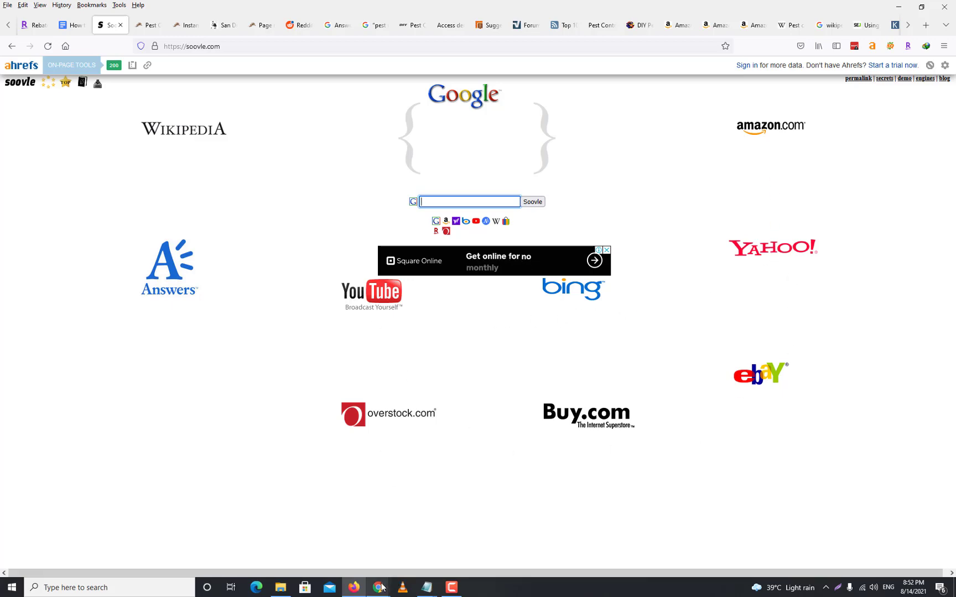
Copy the keyword "termites" from the Ahrefs Organic keywords report in Chrome and enter it in Soovle's search in Firefox.
mouse_move(378, 587)
click(342, 537)
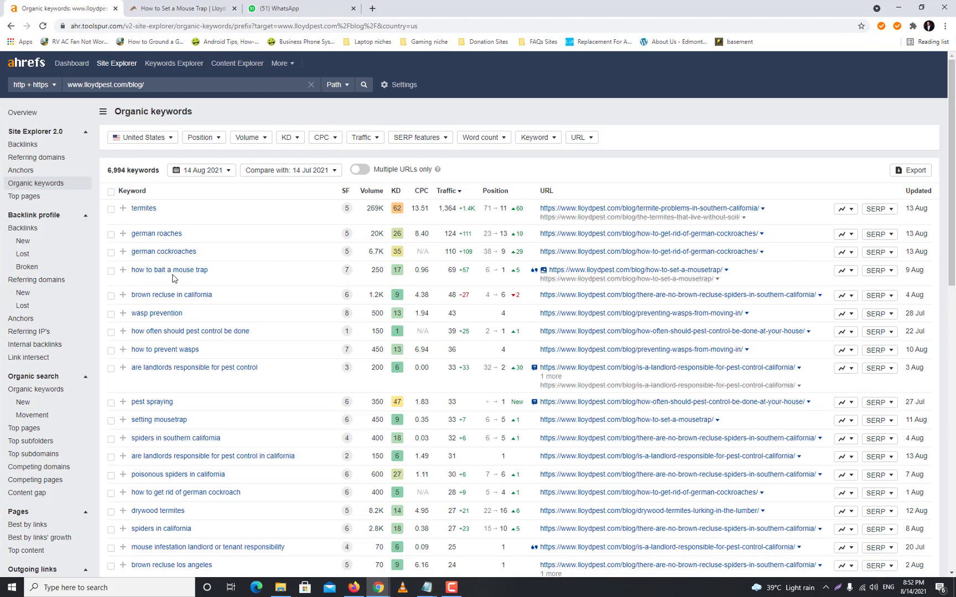
drag(163, 214, 133, 216)
key(ctrl+c)
click(898, 8)
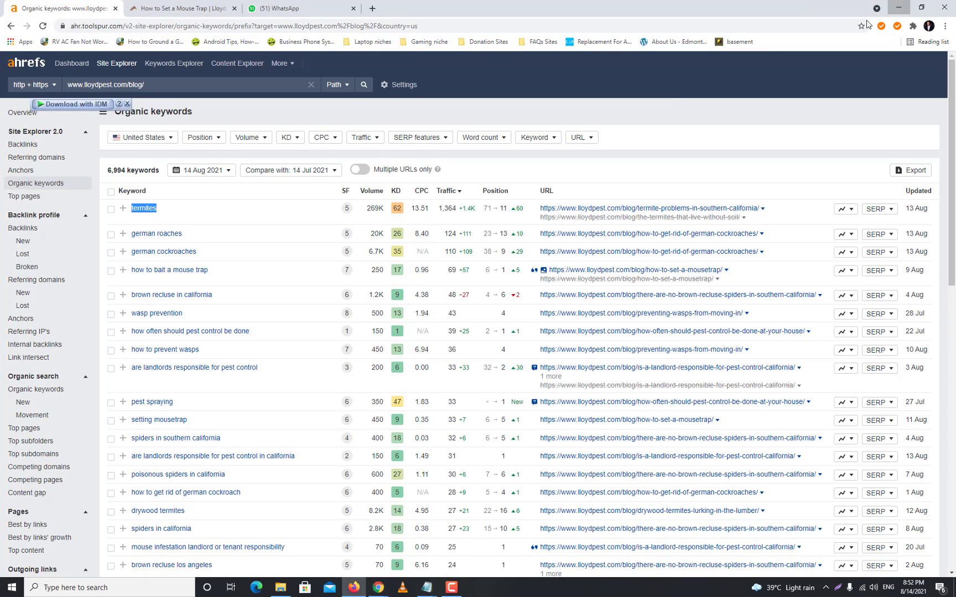
click(463, 202)
key(ctrl+v)
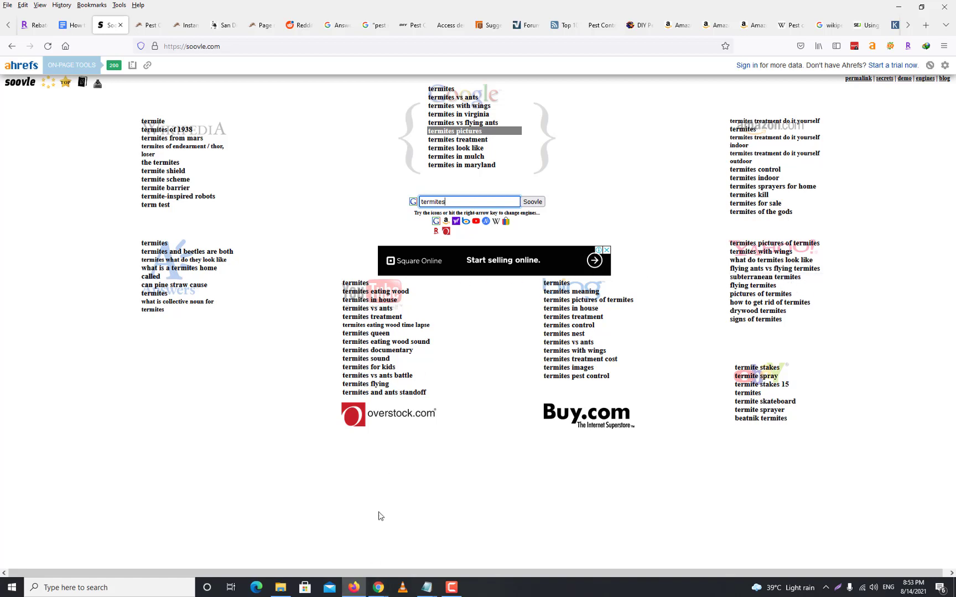
Switch to the Ahrefs Organic keywords report in Chrome and highlight "mouse trap" in the keyword "how to bait a mouse trap".
click(379, 587)
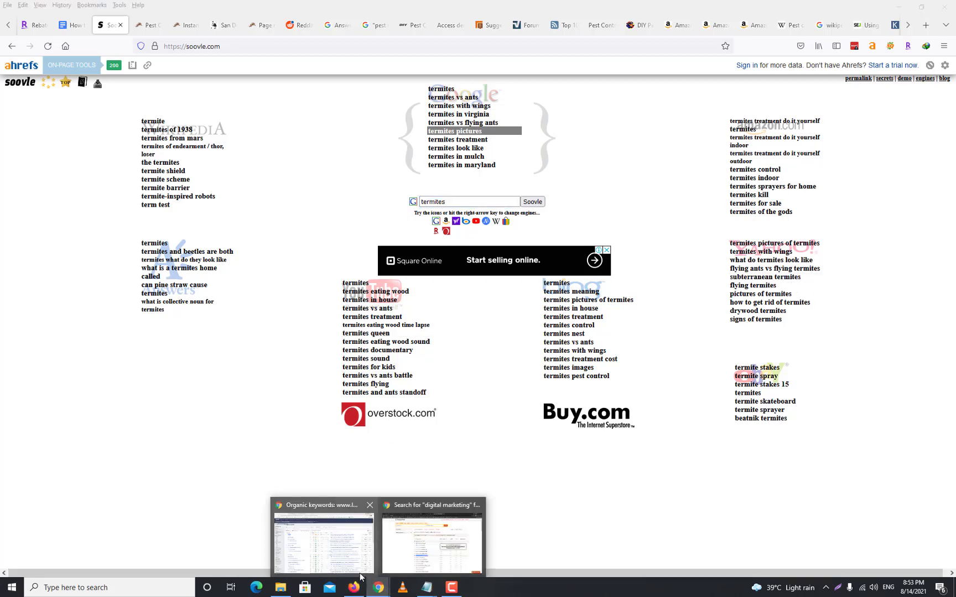
click(350, 550)
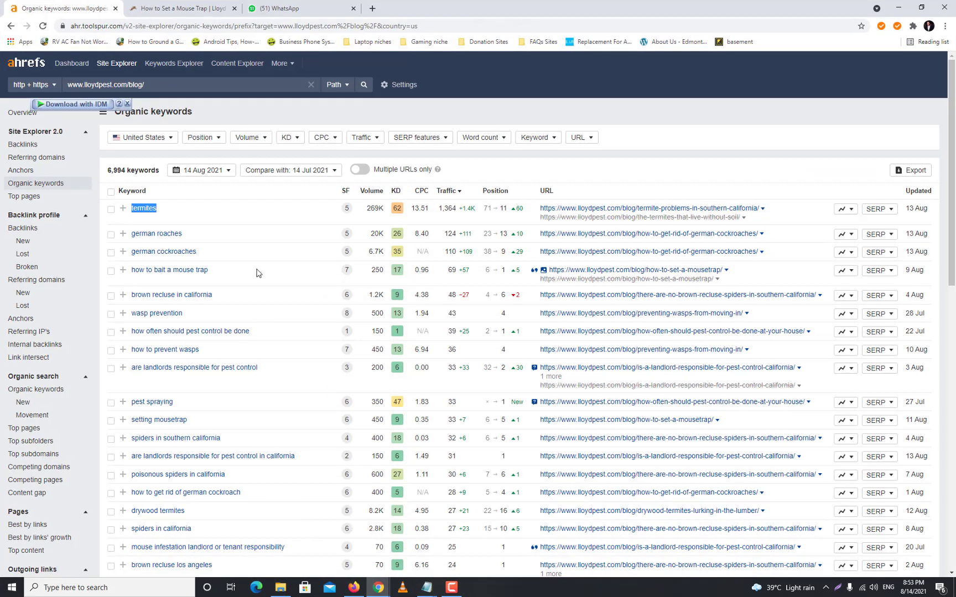
click(219, 275)
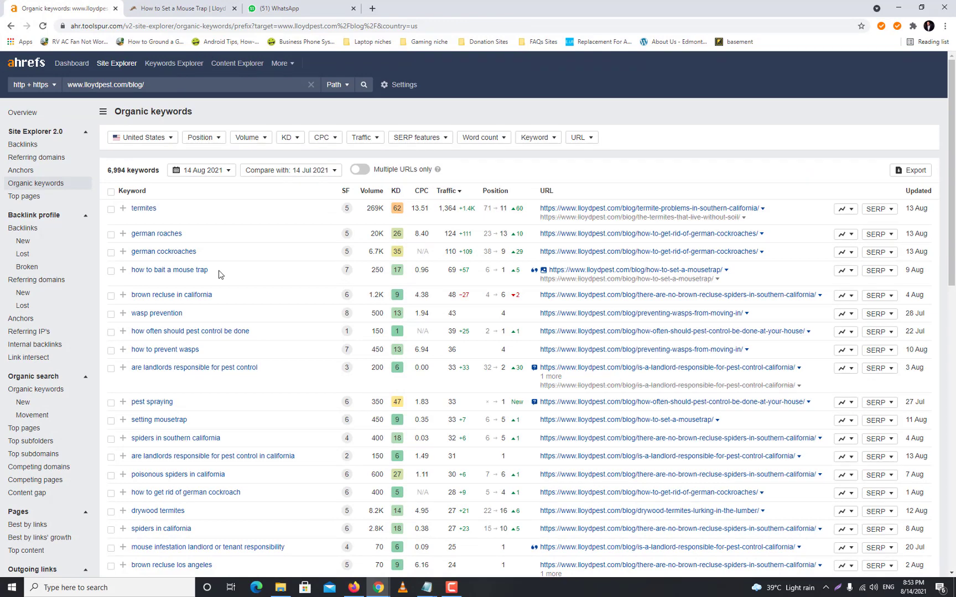
drag(214, 272, 171, 271)
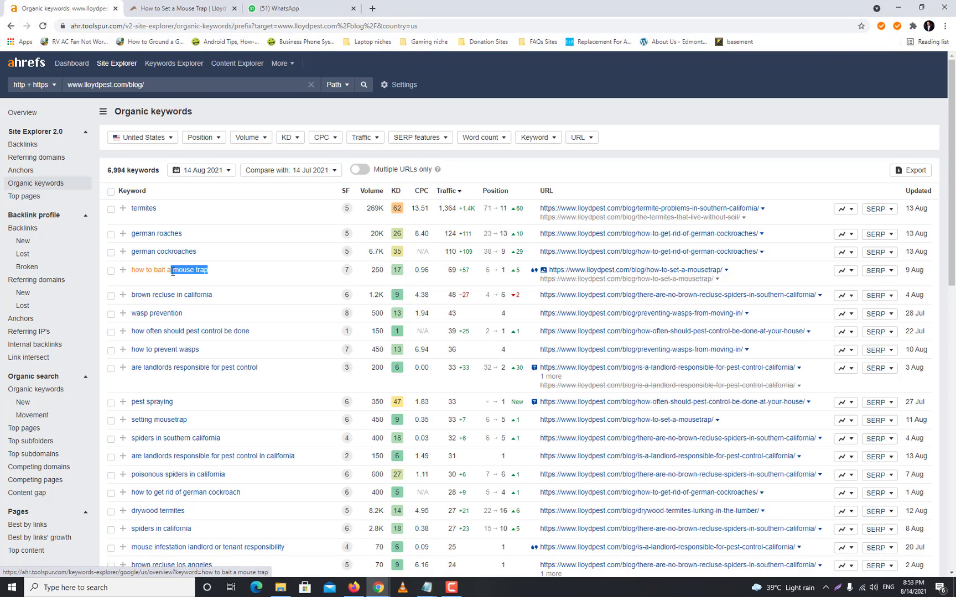
Return to Soovle in Firefox and replace the search term with "pest control".
click(898, 7)
key(ctrl+a)
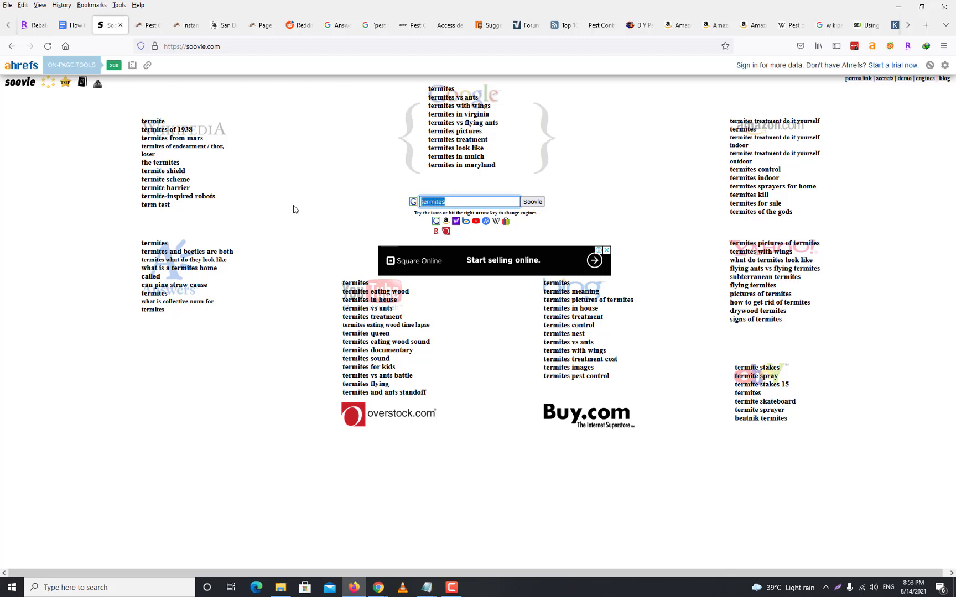
key(BackSpace)
text(pest )
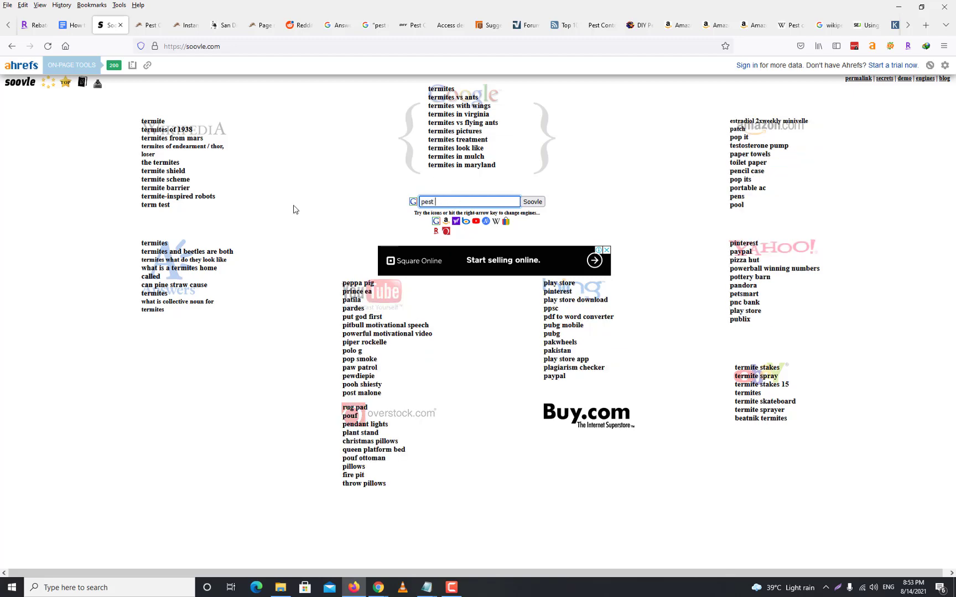
text(contr)
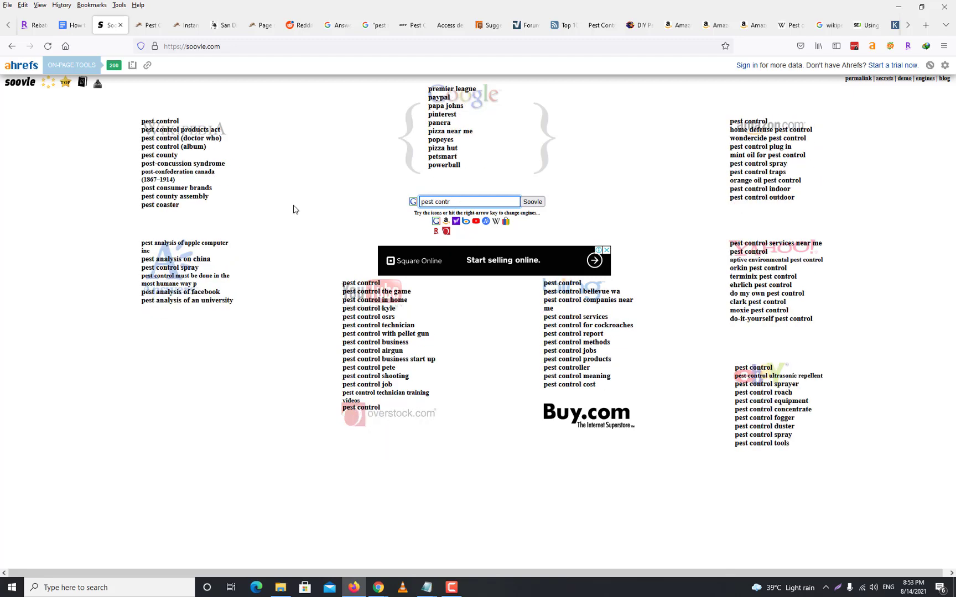
text(o)
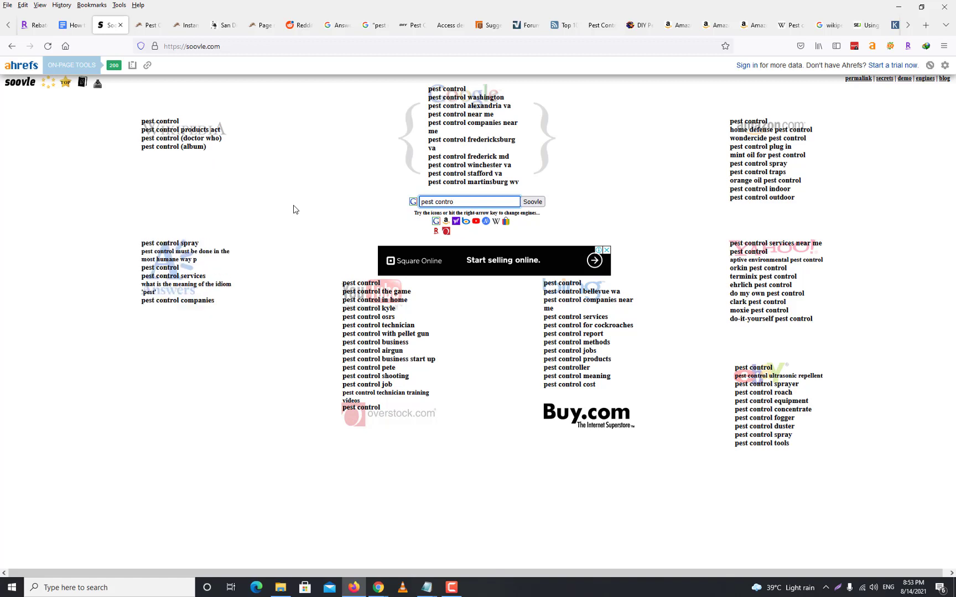
text(l)
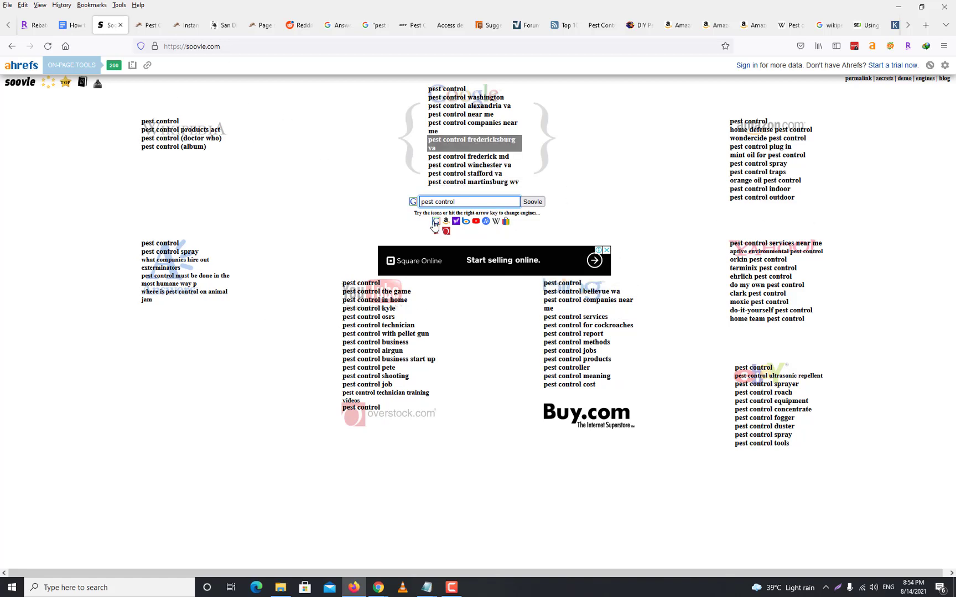
Return to the keyword research document and copy the word "Quora" from the Questions Answers Sites section.
click(72, 25)
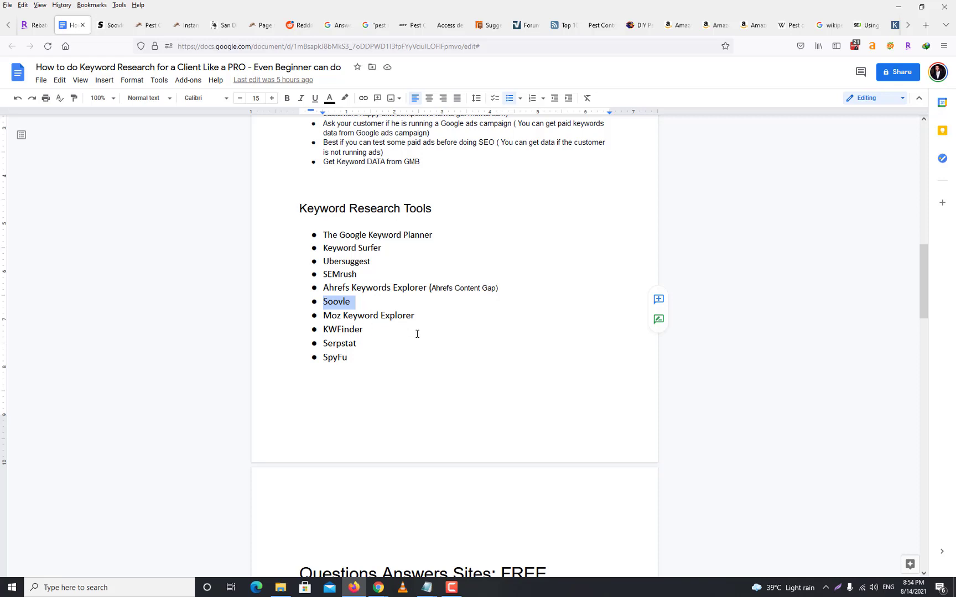
scroll(417, 334, down, 5)
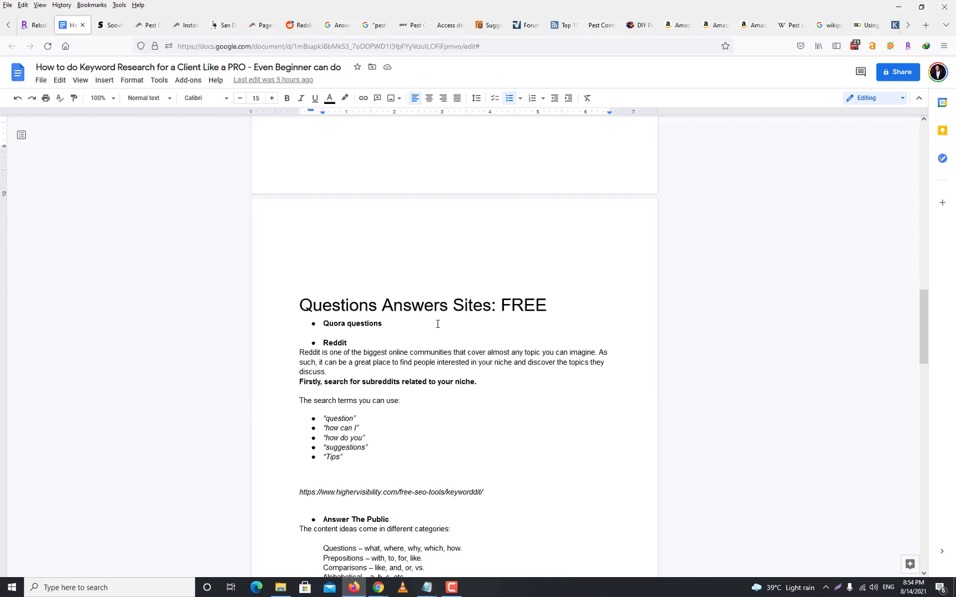
scroll(437, 324, down, 2)
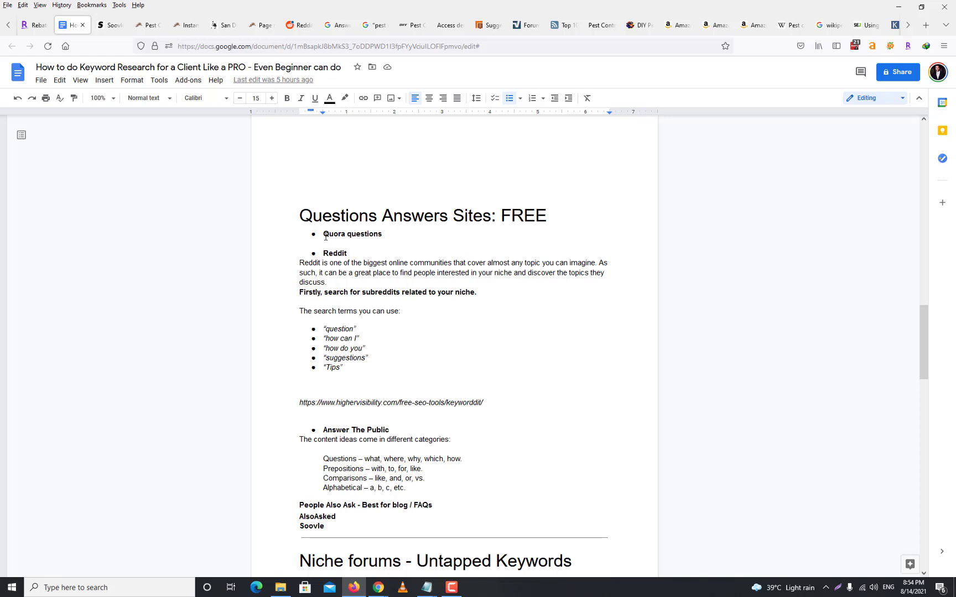
drag(325, 237, 347, 235)
key(ctrl+c)
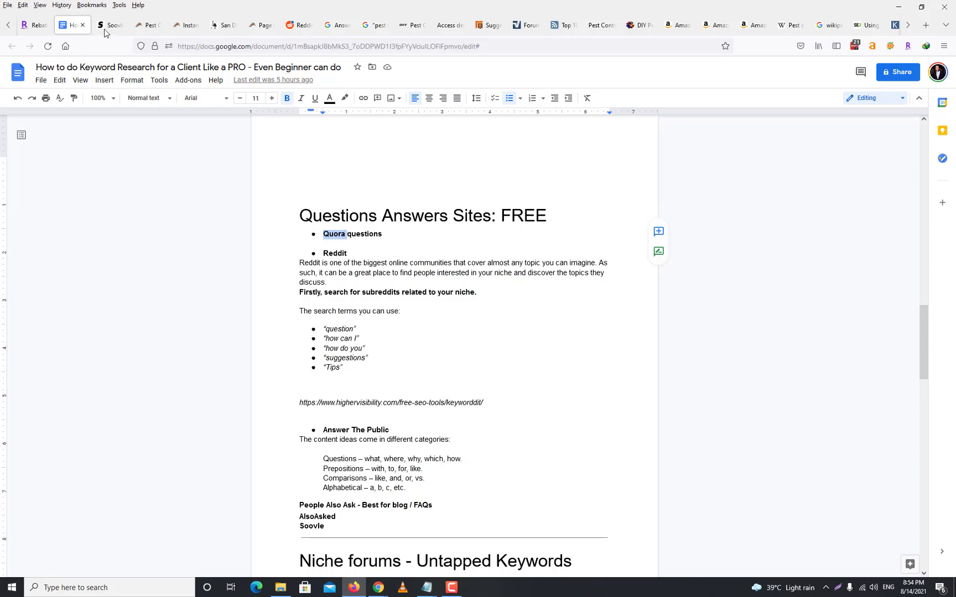
Search Google for the copied name Quora in place of the Soovle page and open the quora.com result.
click(109, 26)
click(254, 44)
key(ctrl+v)
key(Return)
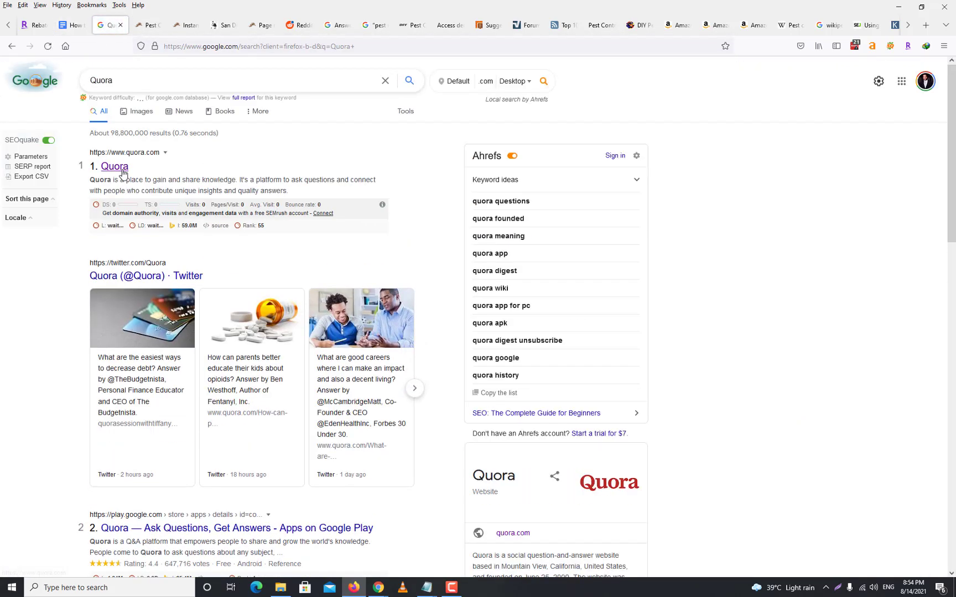
click(117, 165)
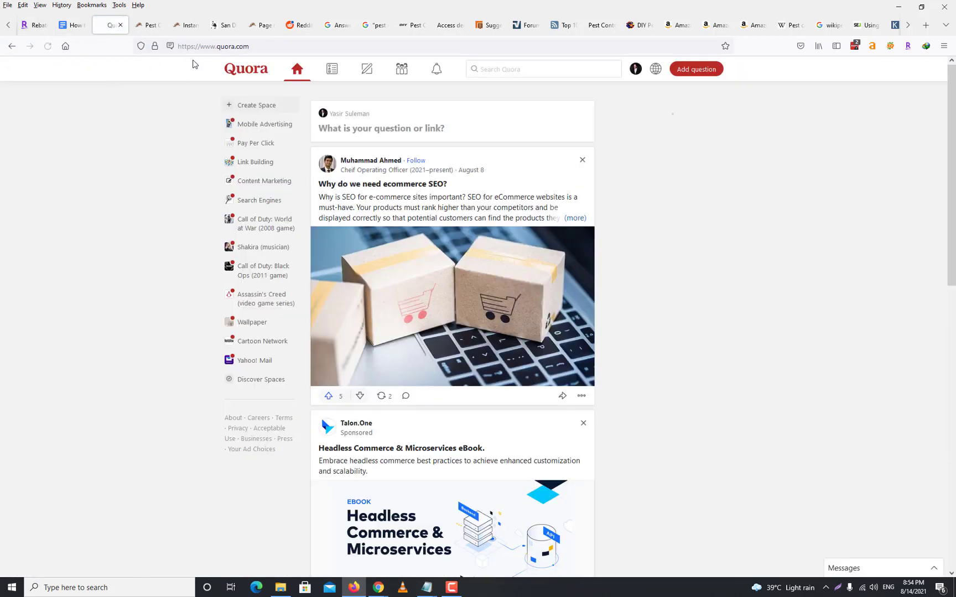
Search Quora for "pest control" and look through the first results.
click(503, 90)
text(p)
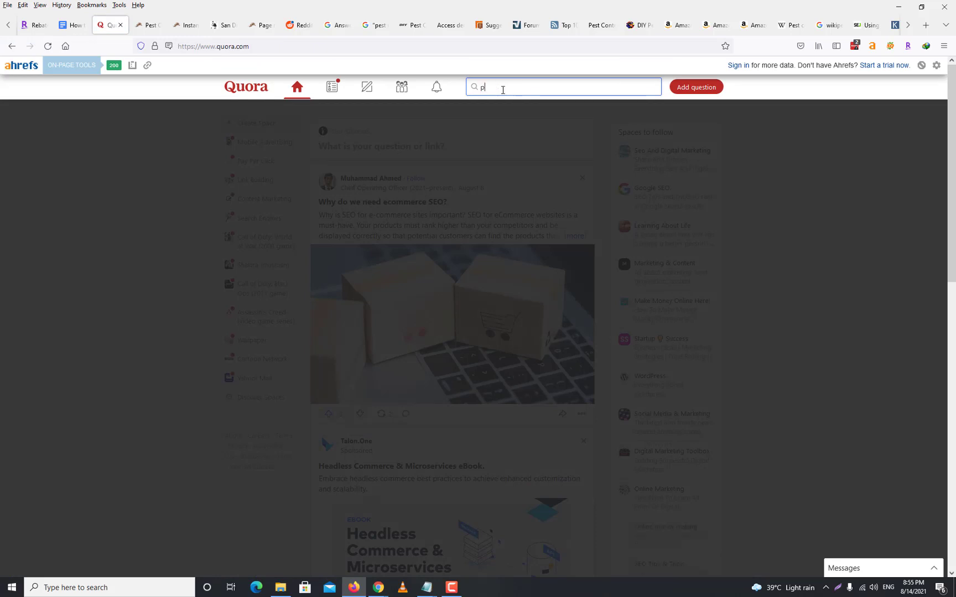
text(est control)
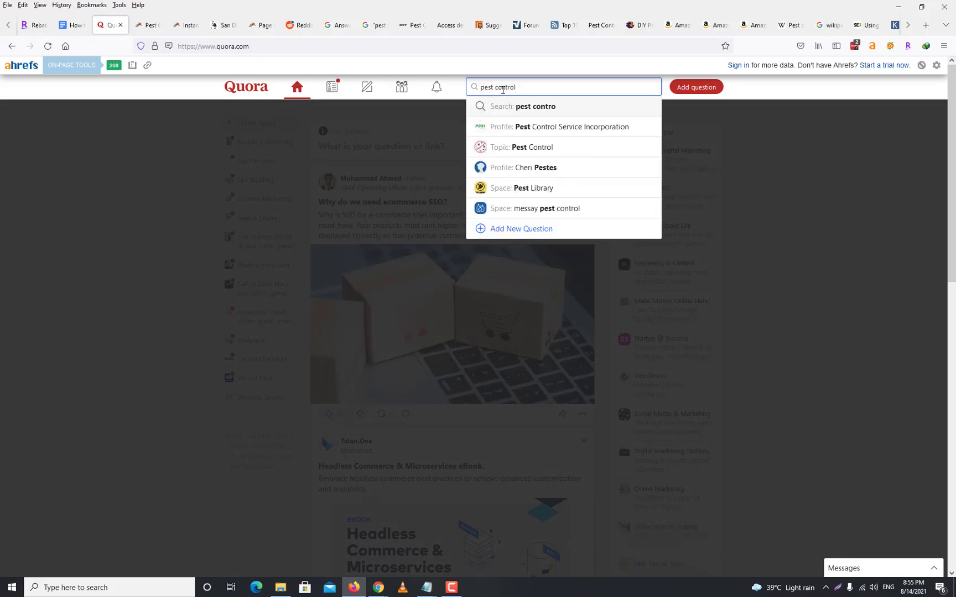
key(Return)
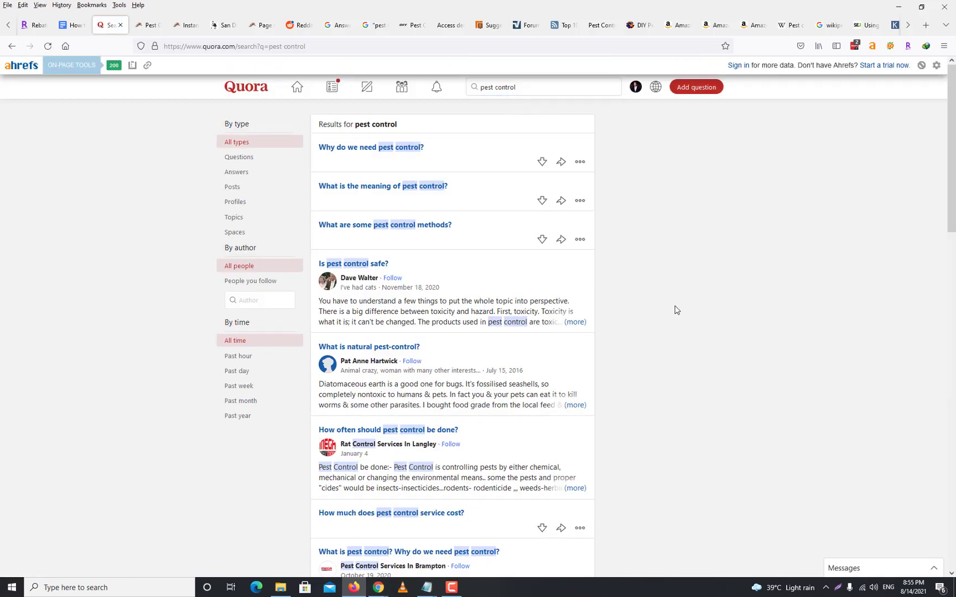
scroll(675, 309, down, 3)
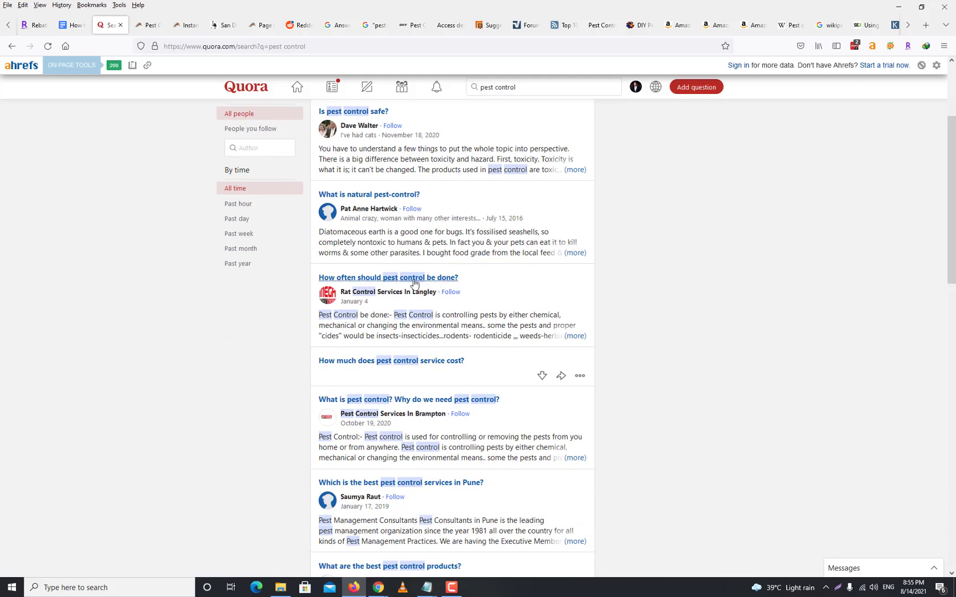
mouse_move(329, 306)
scroll(714, 248, up, 3)
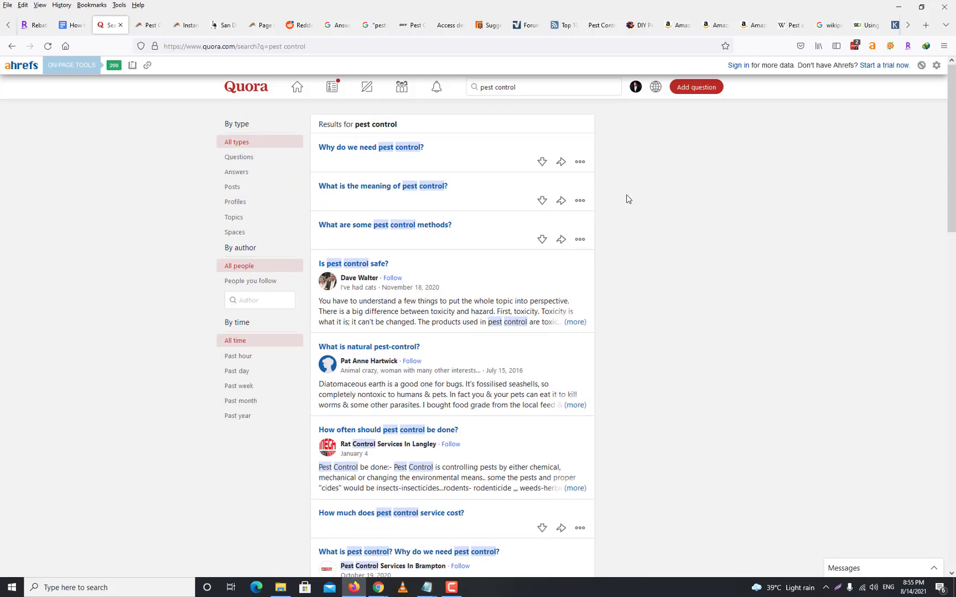
Filter the Quora results to Questions and look through the pest control questions for blog keyword ideas.
click(269, 159)
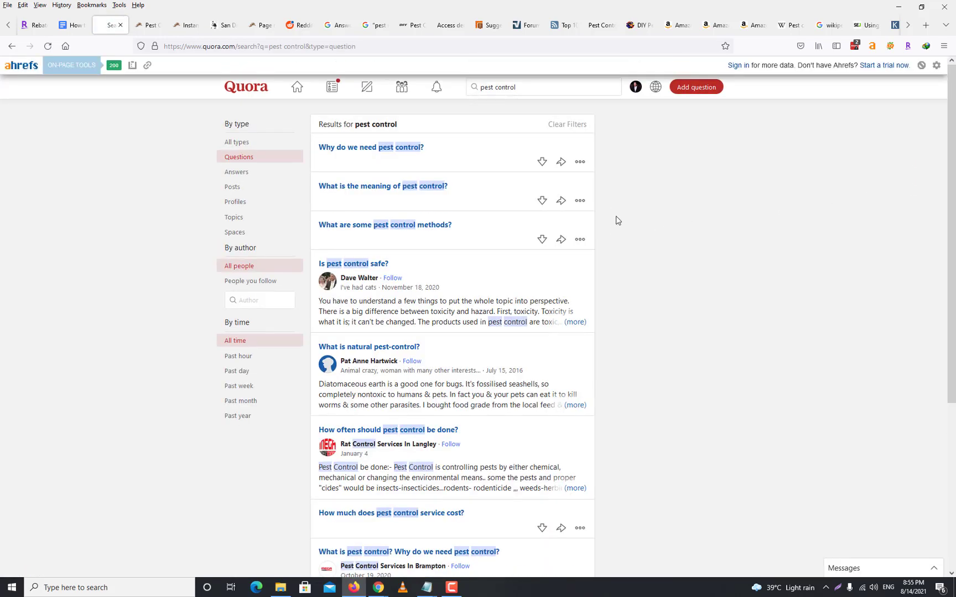
scroll(658, 286, down, 3)
scroll(530, 326, down, 2)
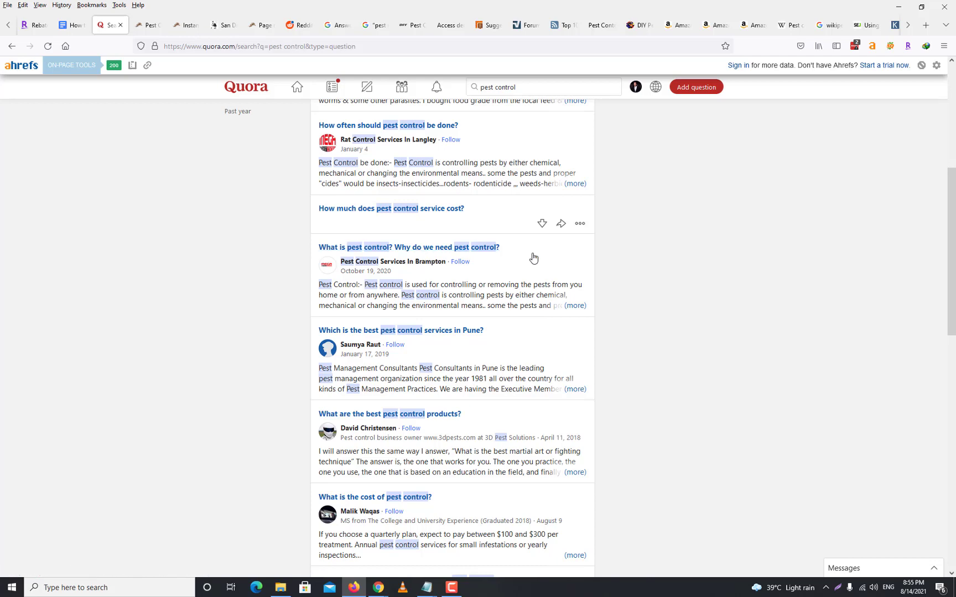
scroll(603, 360, down, 3)
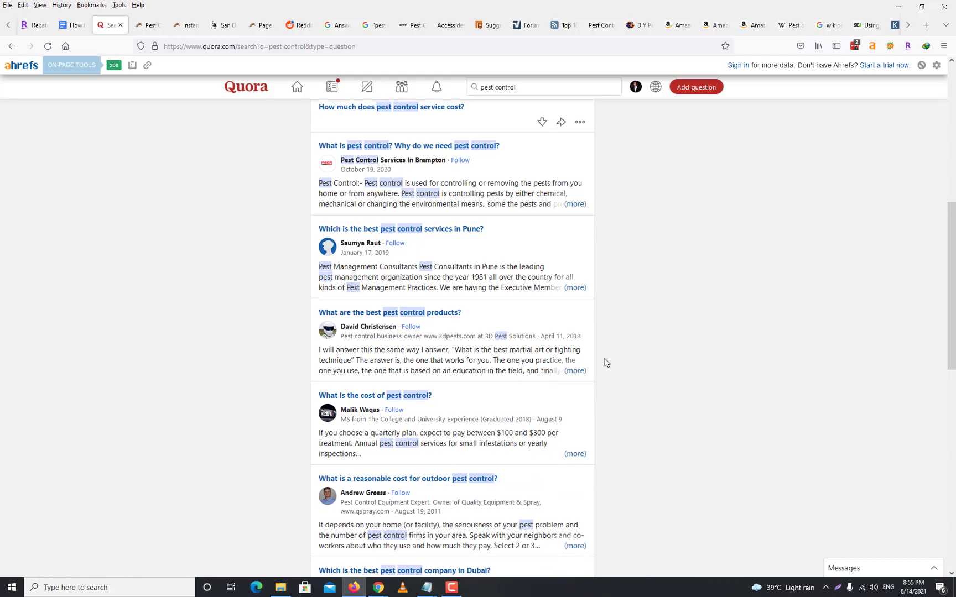
scroll(605, 363, down, 5)
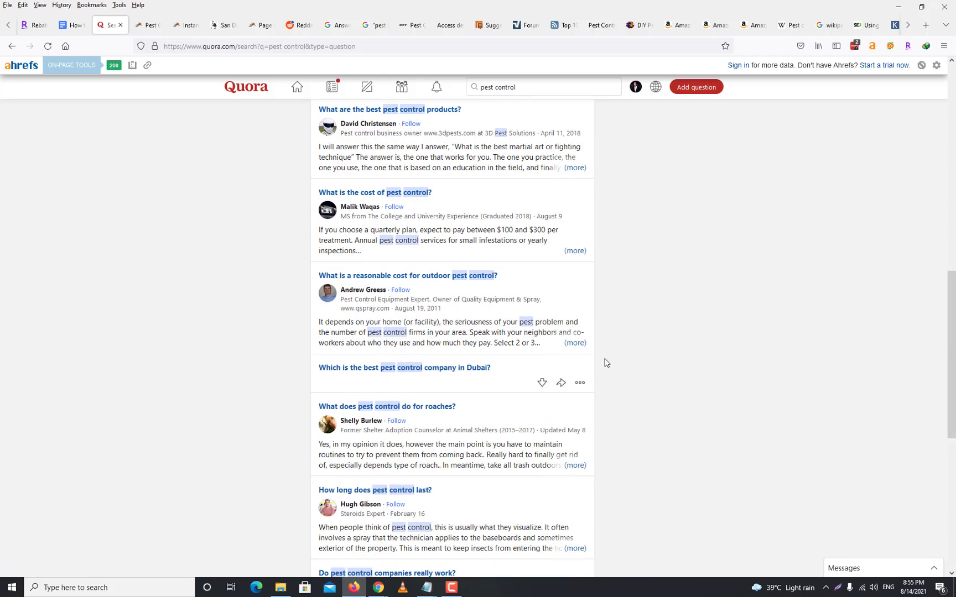
mouse_move(343, 209)
scroll(658, 269, down, 3)
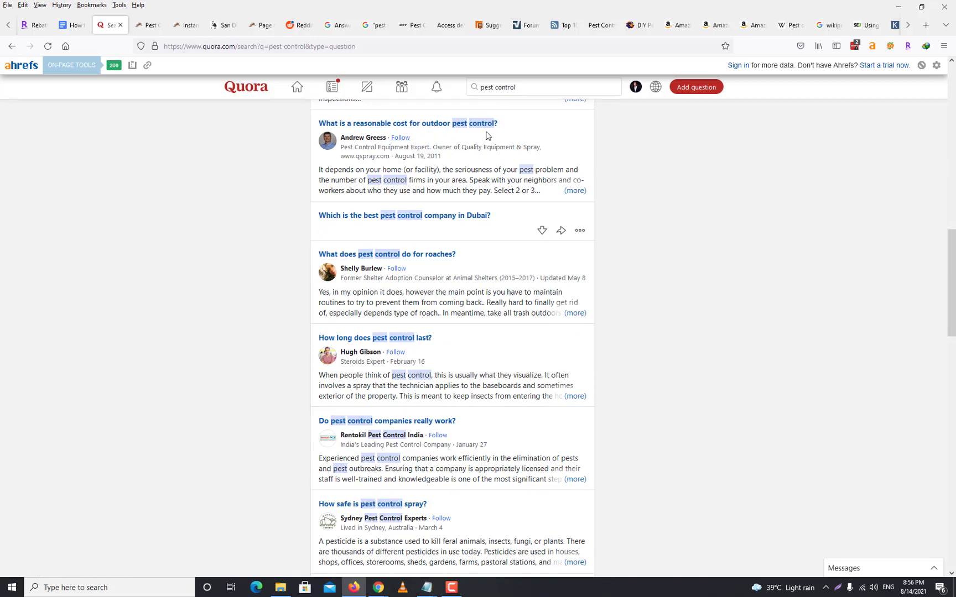
scroll(656, 273, down, 15)
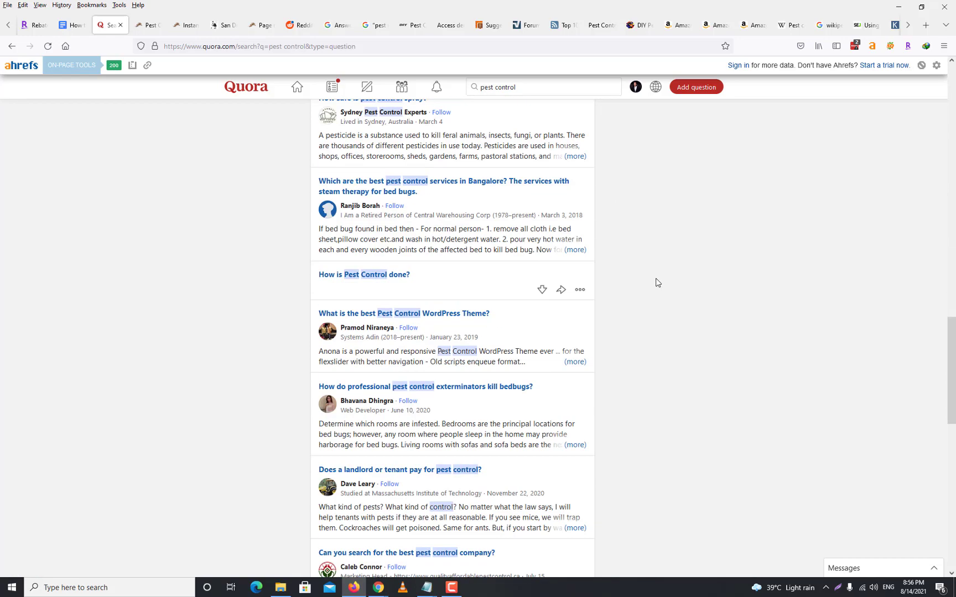
scroll(658, 283, down, 3)
scroll(657, 283, up, 20)
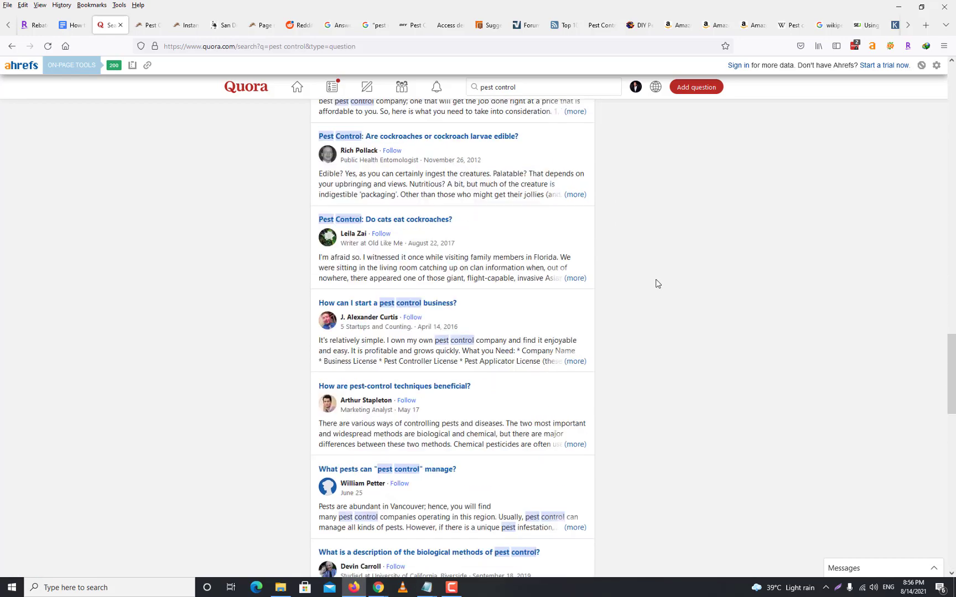
scroll(658, 284, up, 7)
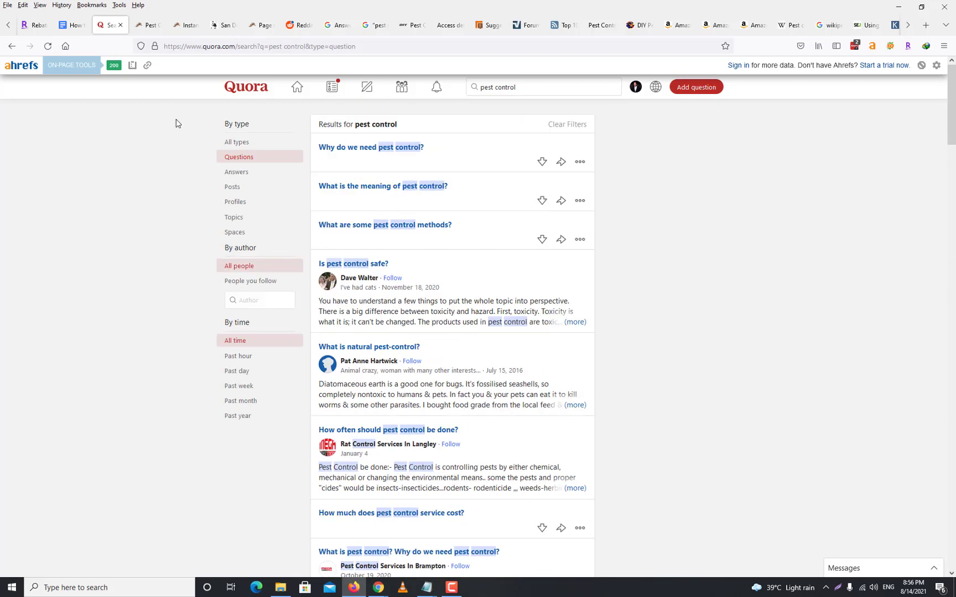
drag(238, 52, 126, 54)
key(ctrl+c)
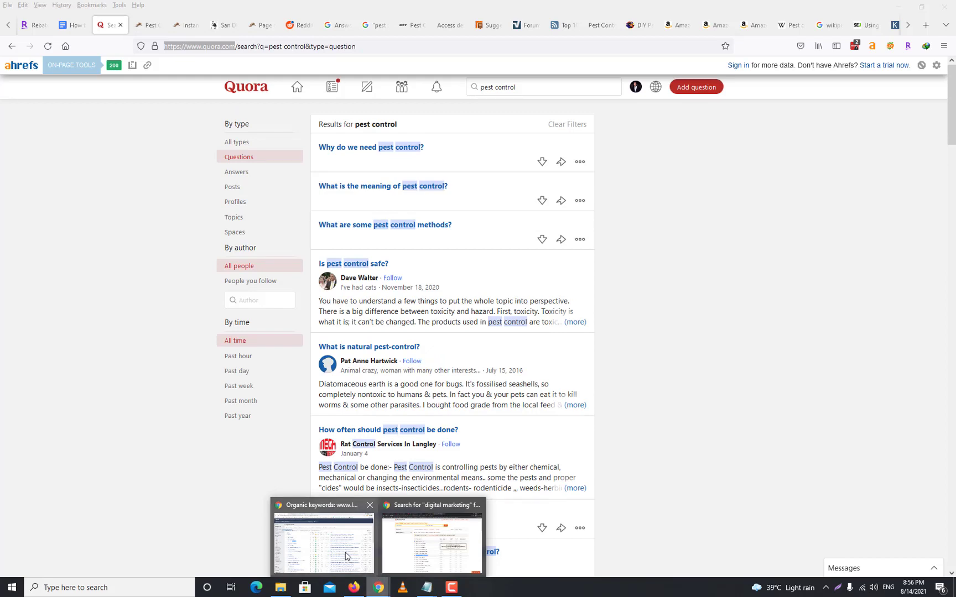
click(348, 556)
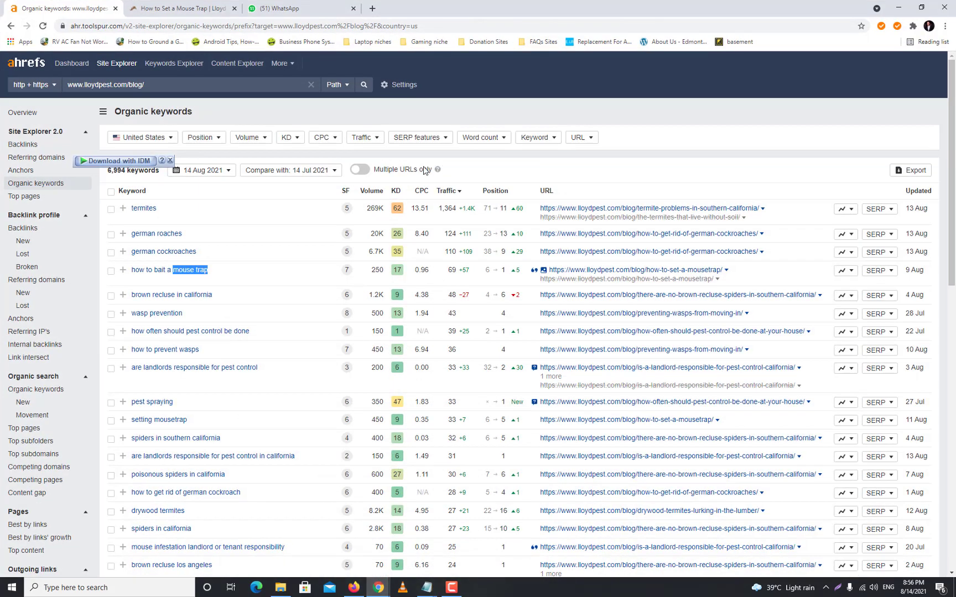
click(171, 86)
click(121, 65)
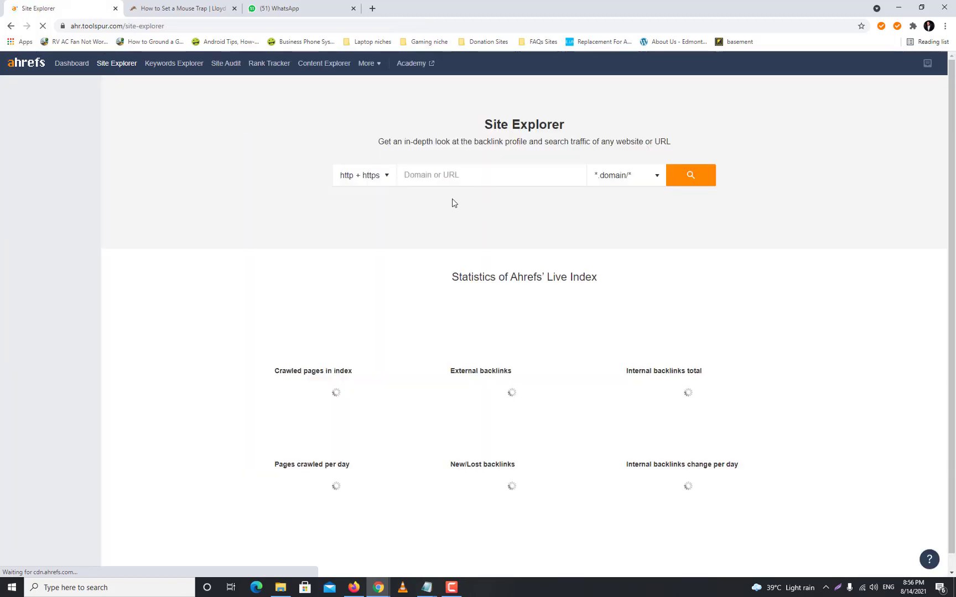
click(458, 177)
key(ctrl+v)
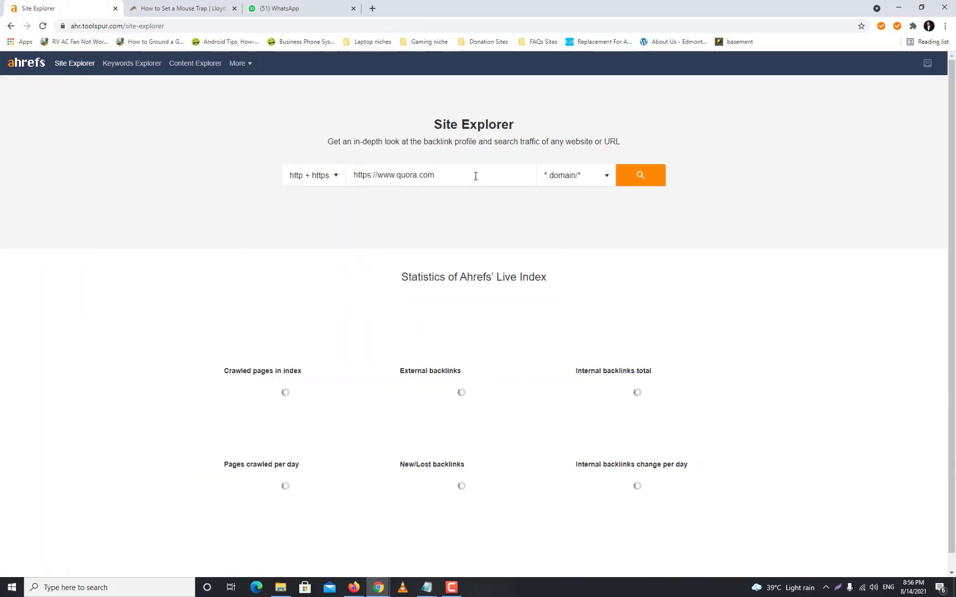
click(641, 174)
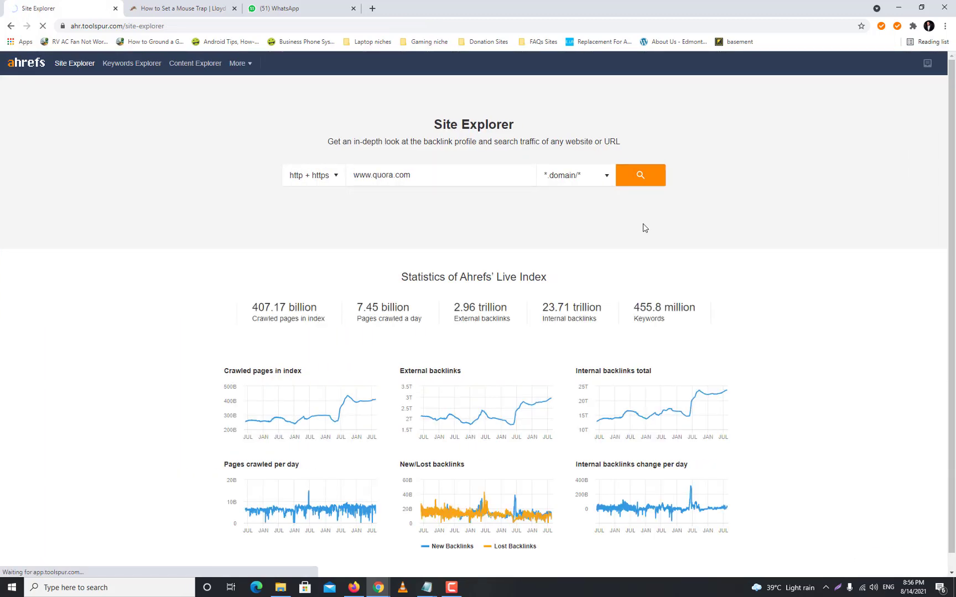
click(898, 7)
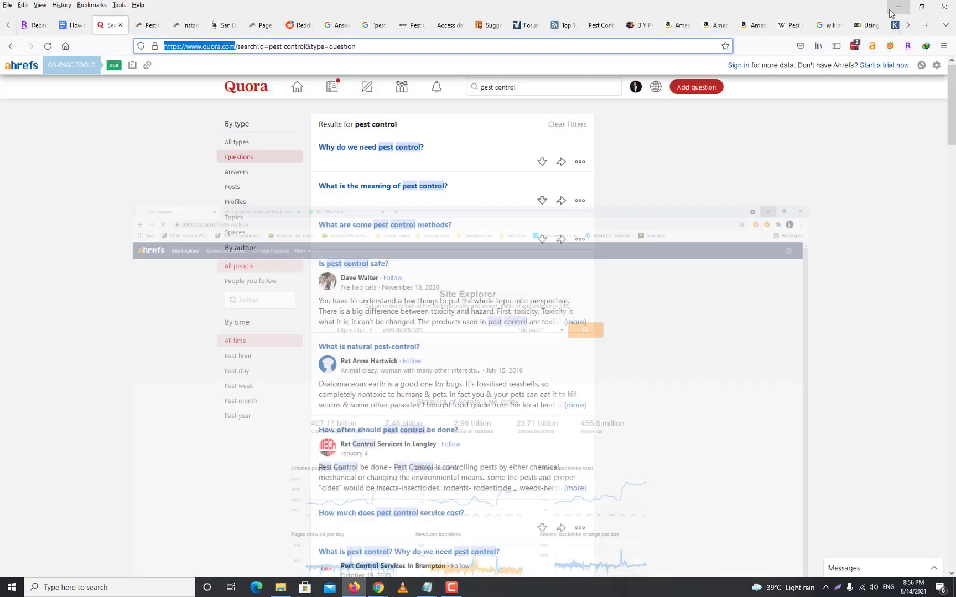
click(252, 46)
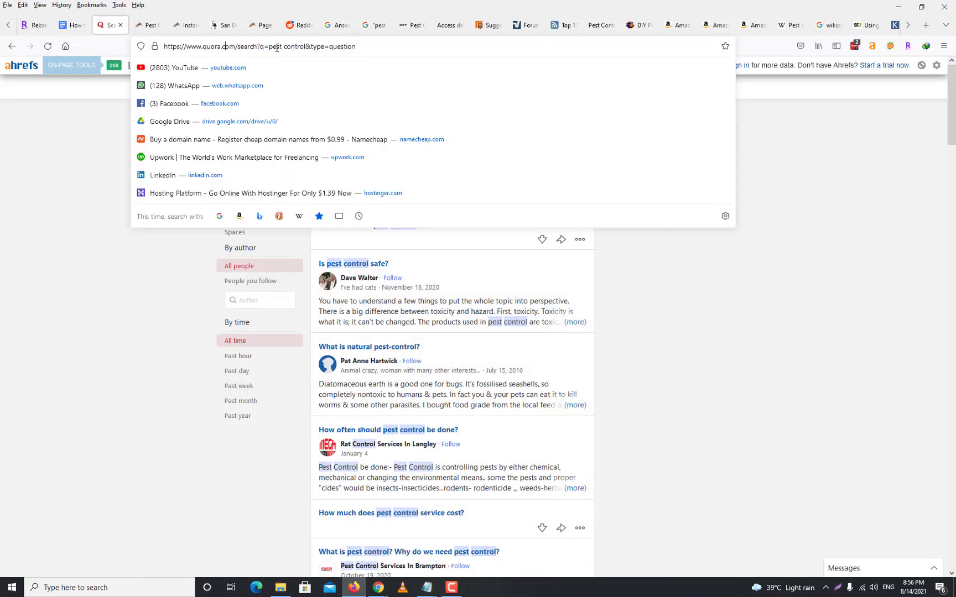
mouse_move(270, 48)
mouse_down()
mouse_move(306, 49)
mouse_move(273, 49)
mouse_up()
click(314, 537)
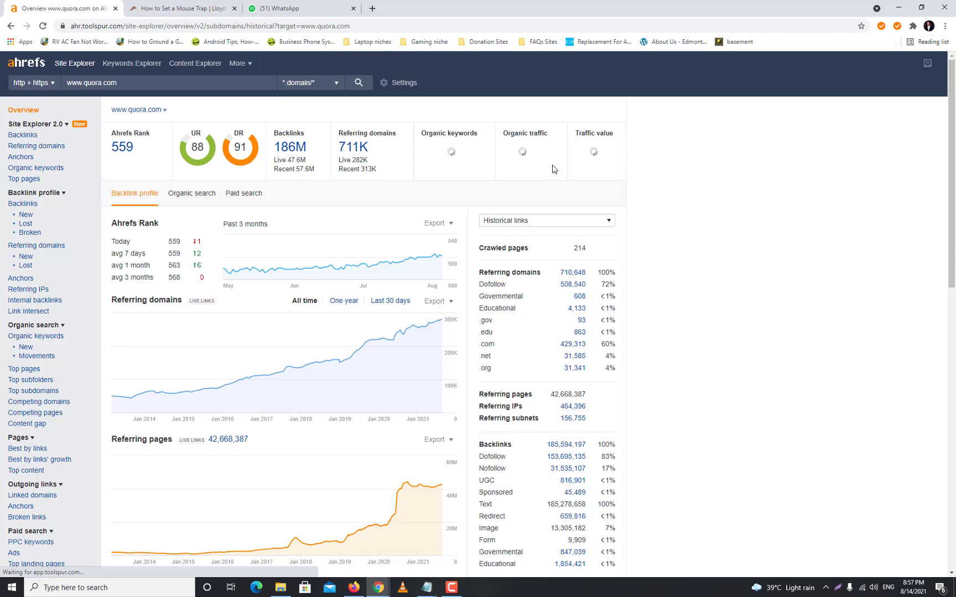
click(39, 171)
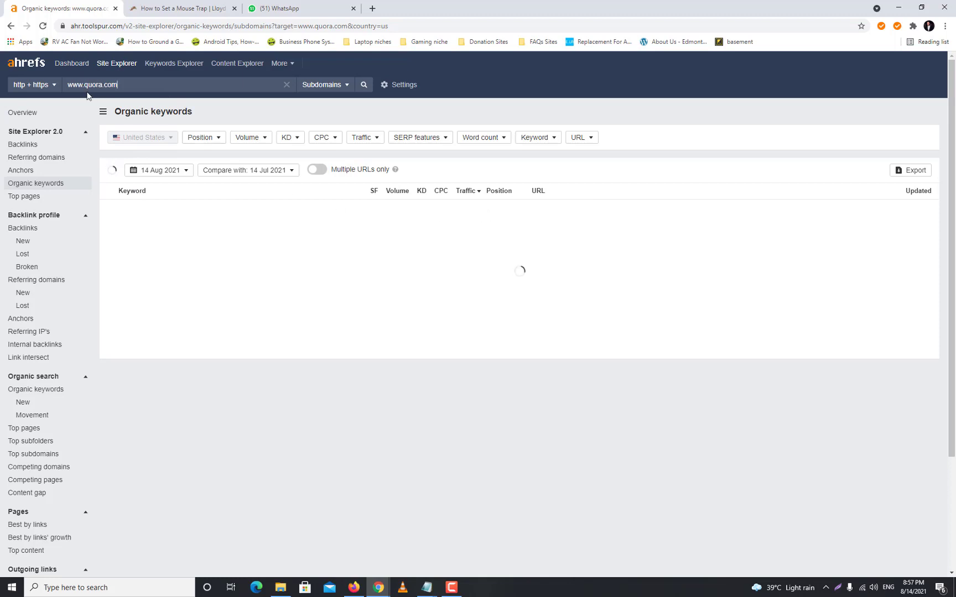
Switch to Firefox, open the Quora question "What is a reasonable cost for outdoor pest control?" and read through its answers.
click(893, 5)
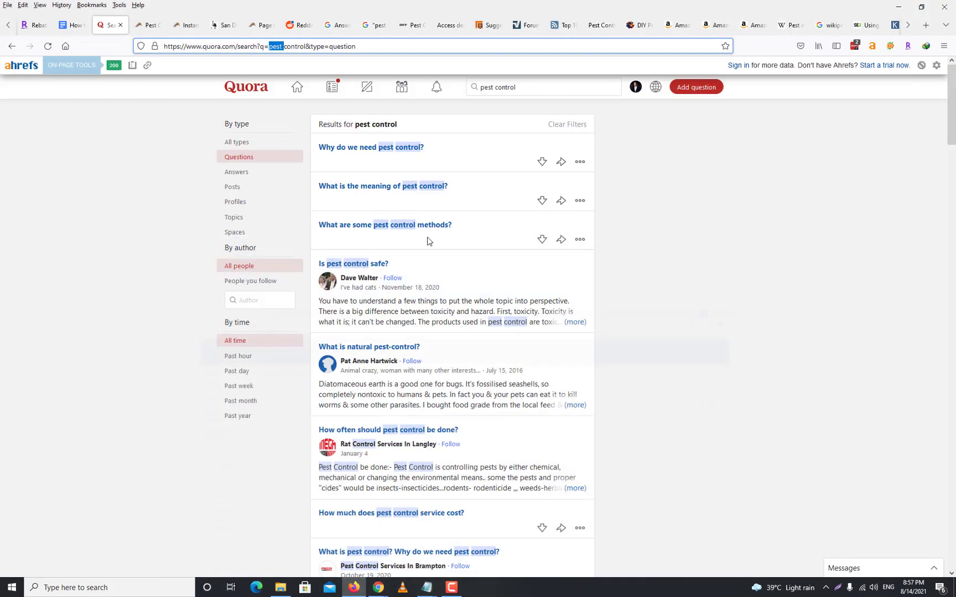
scroll(517, 390, down, 10)
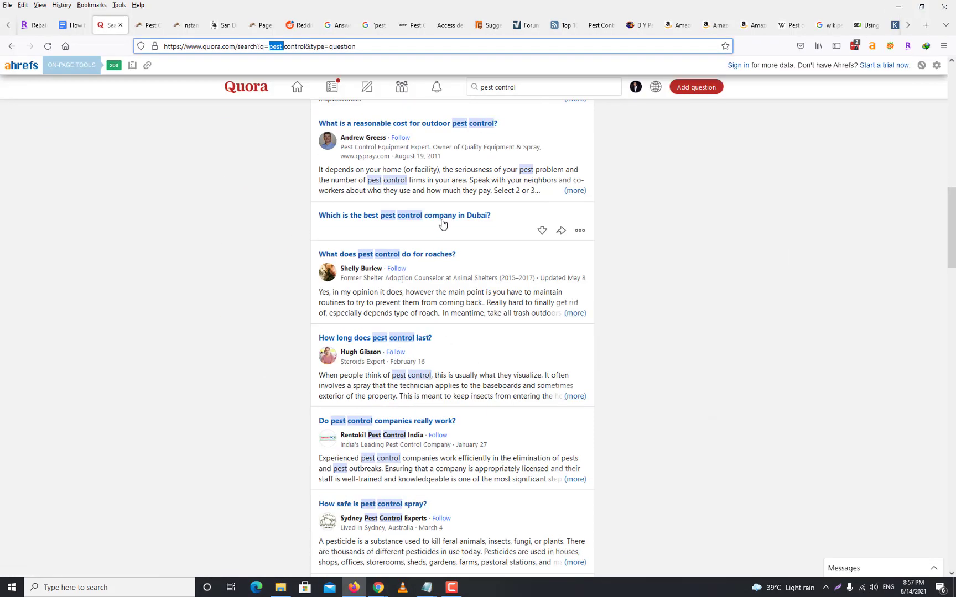
click(455, 128)
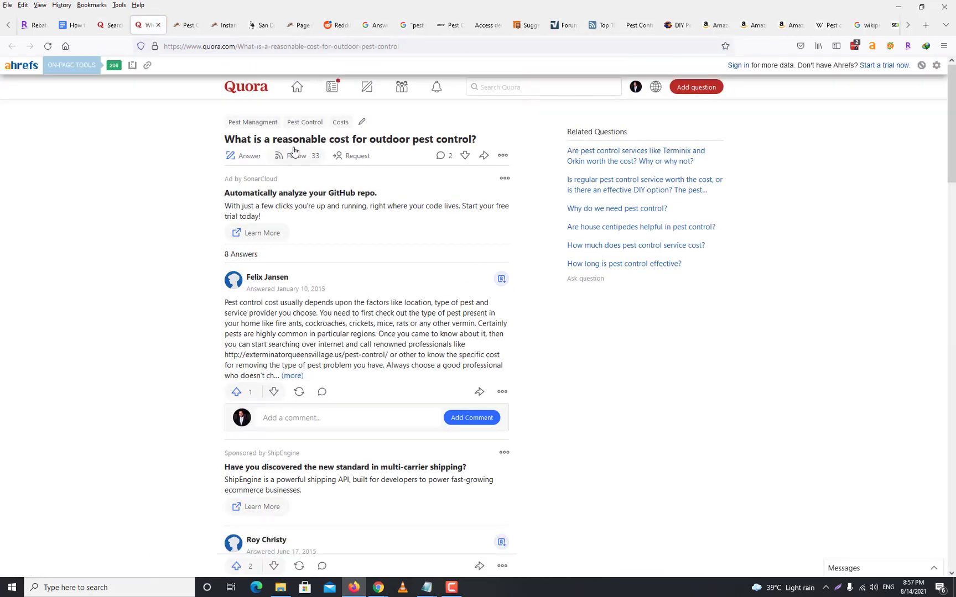
scroll(484, 274, down, 3)
scroll(491, 285, down, 6)
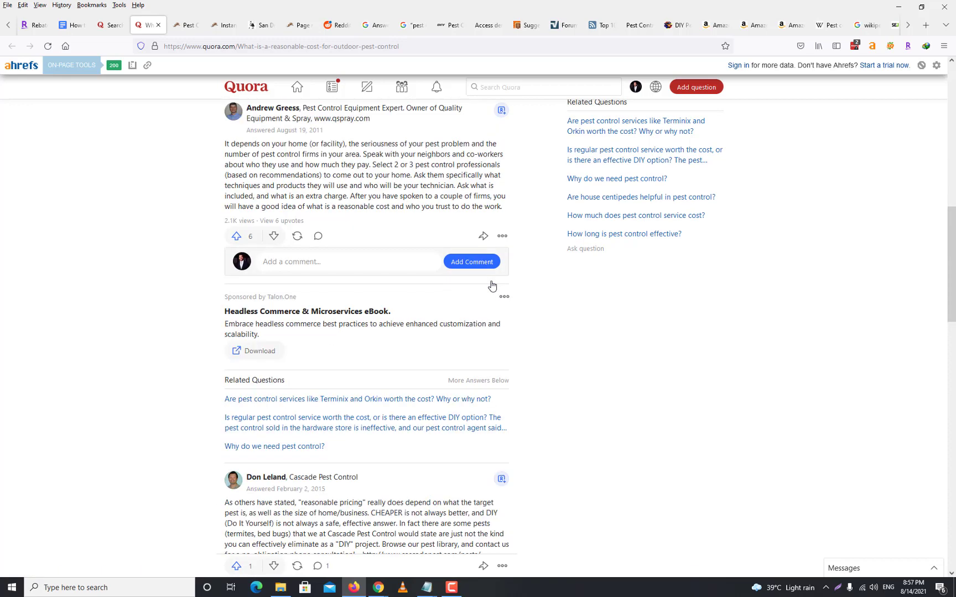
scroll(491, 285, down, 5)
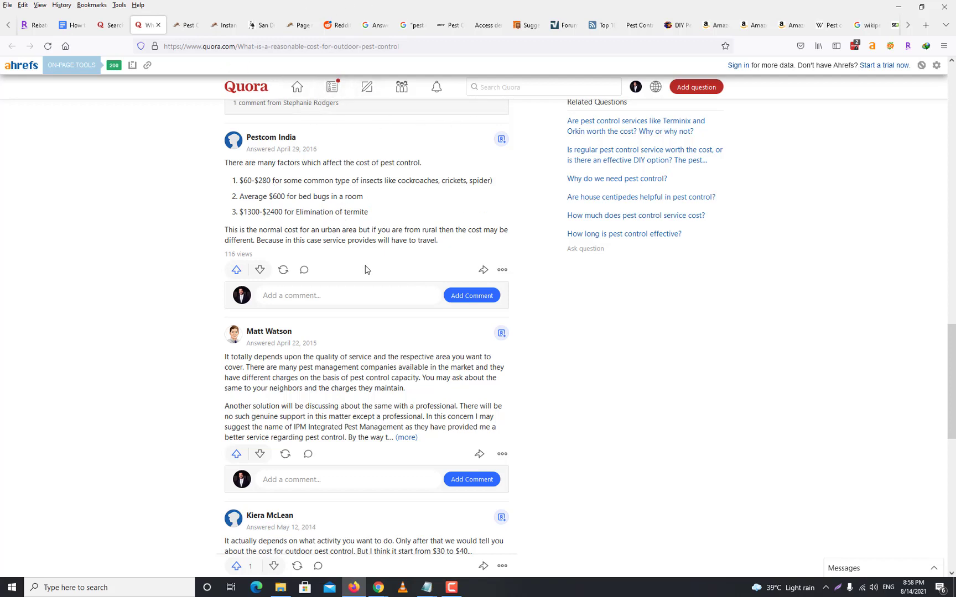
Return to Ahrefs in Chrome and filter Quora's organic keywords to those containing "pest".
mouse_move(379, 589)
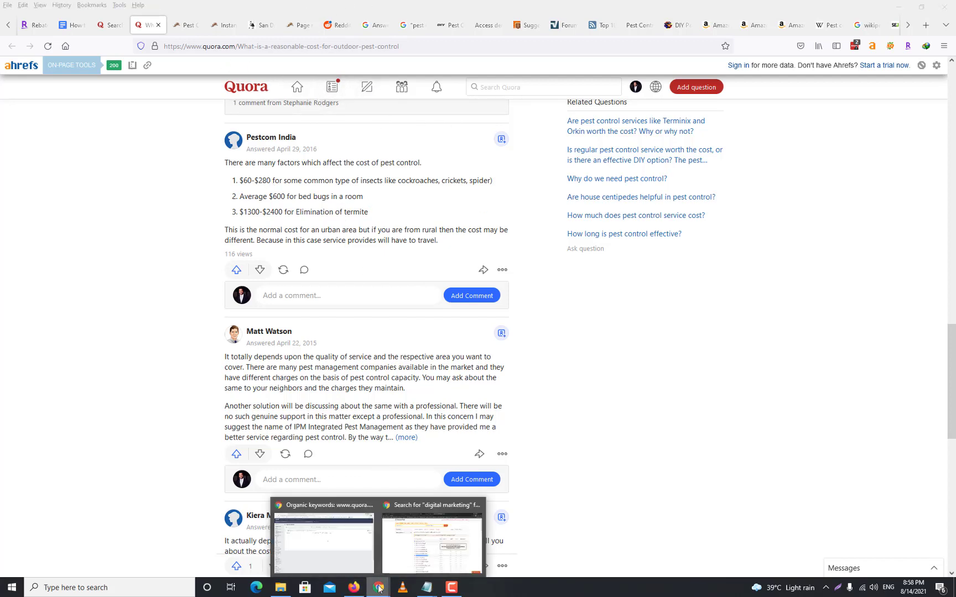
click(335, 539)
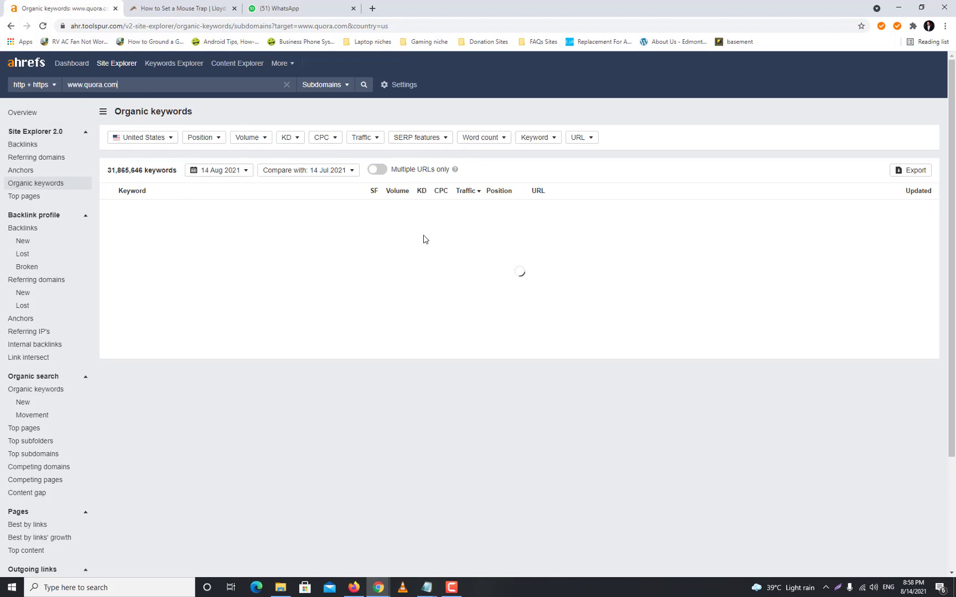
click(542, 145)
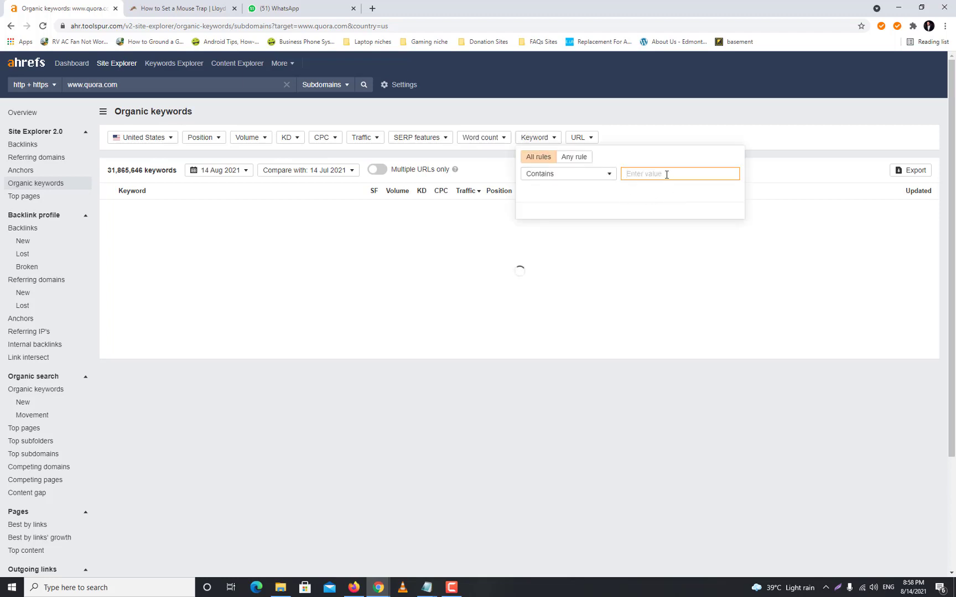
text(pest)
key(Return)
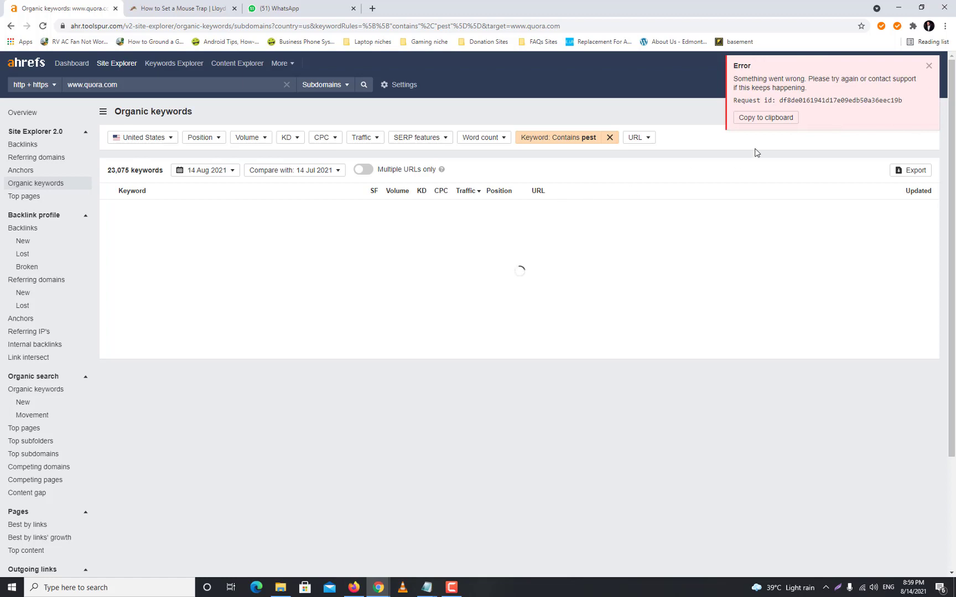
click(929, 67)
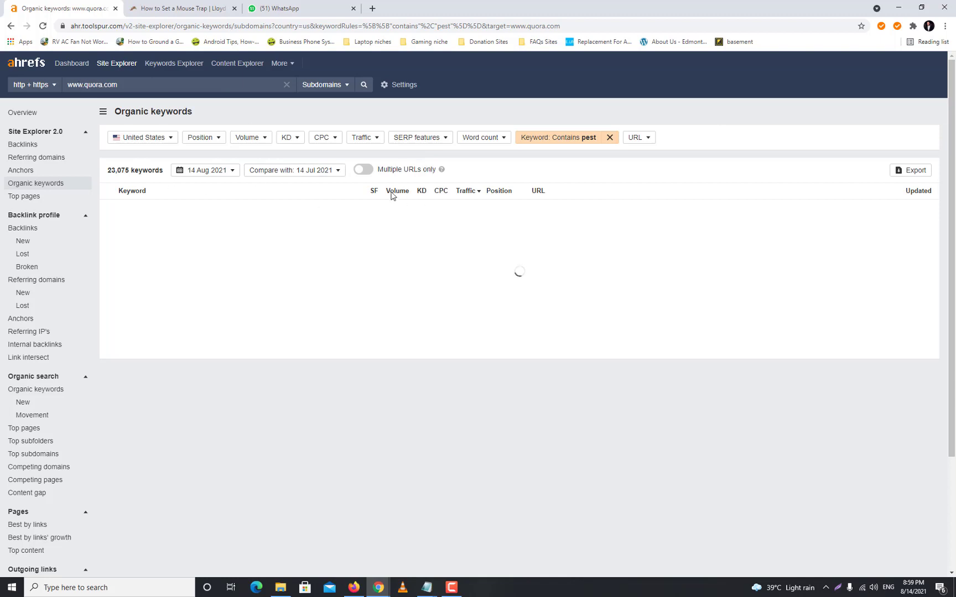
Limit the organic keywords to a keyword difficulty (KD) from 0 to 10.
click(292, 138)
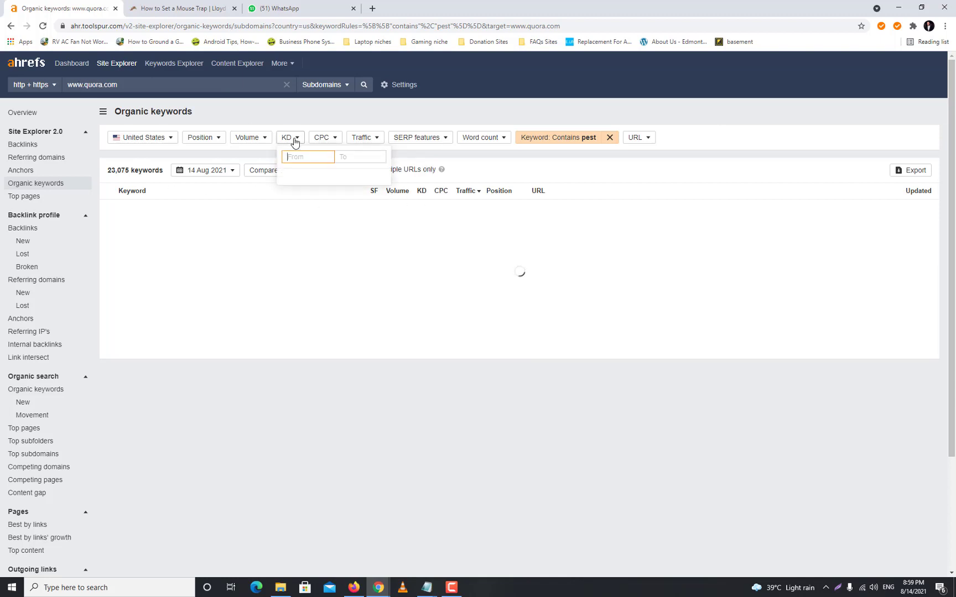
text(0)
click(343, 156)
text(10)
key(Return)
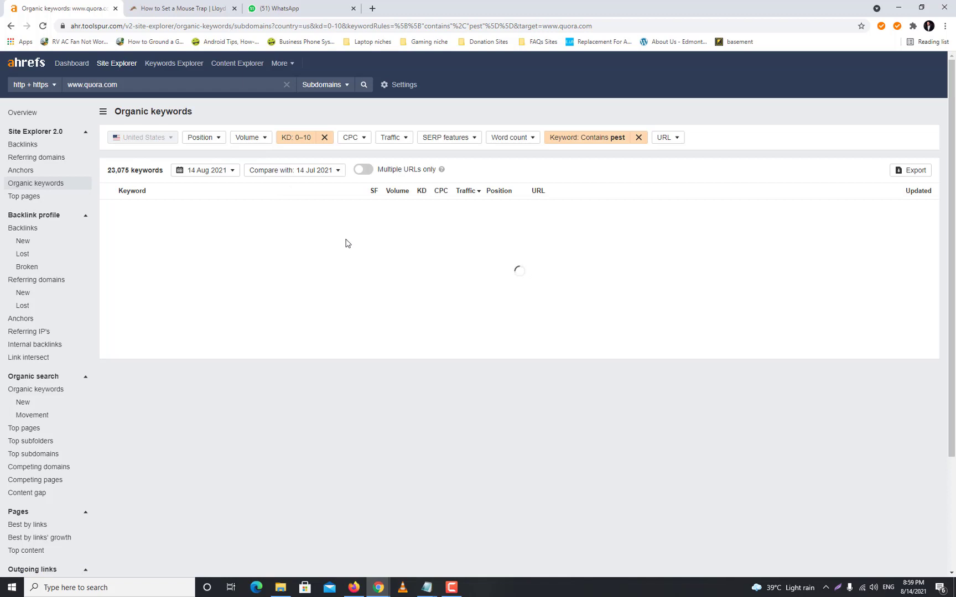
click(257, 140)
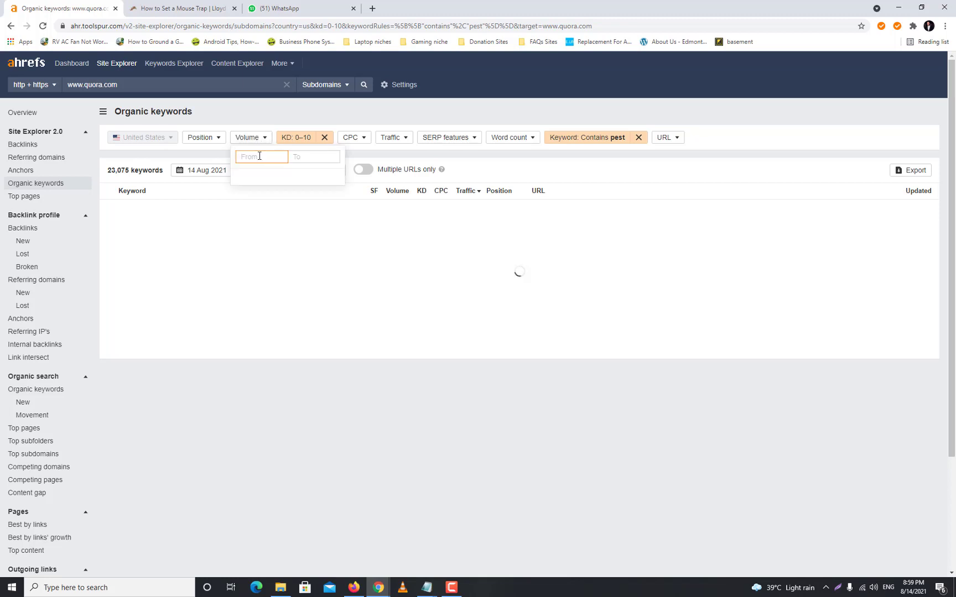
click(324, 260)
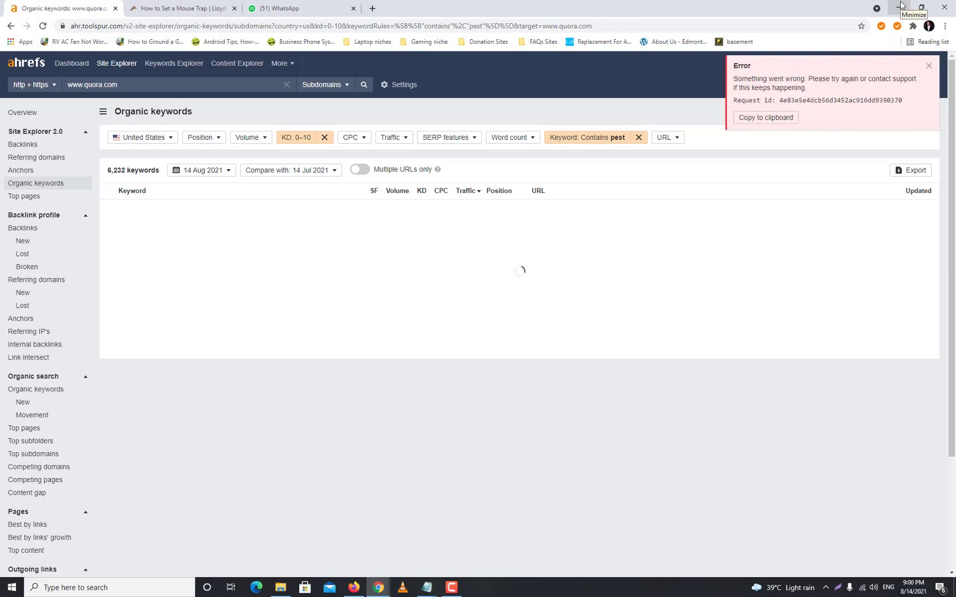
Dismiss the error, reload the filtered organic keywords report and retry fetching its data.
click(929, 67)
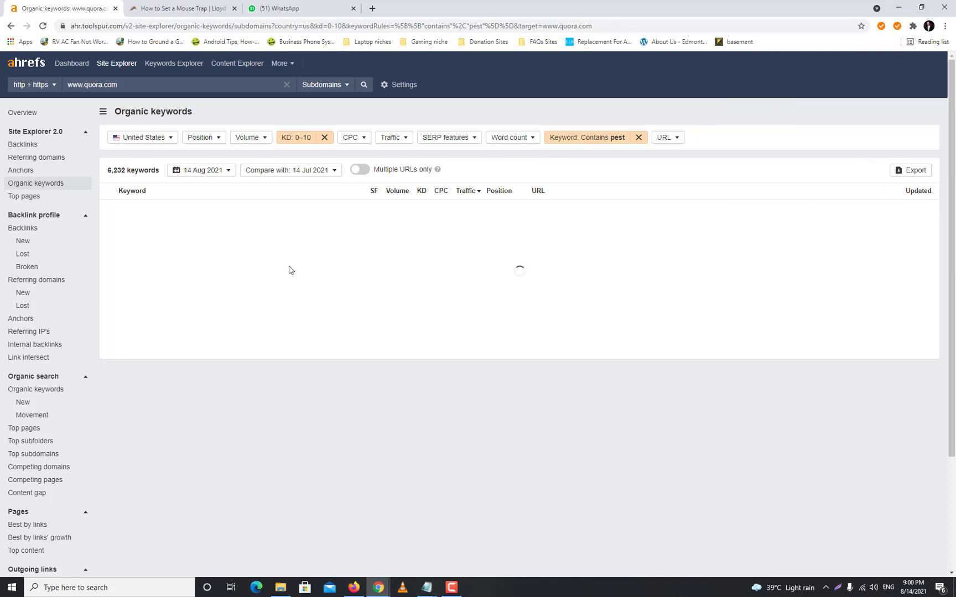
click(224, 85)
click(43, 29)
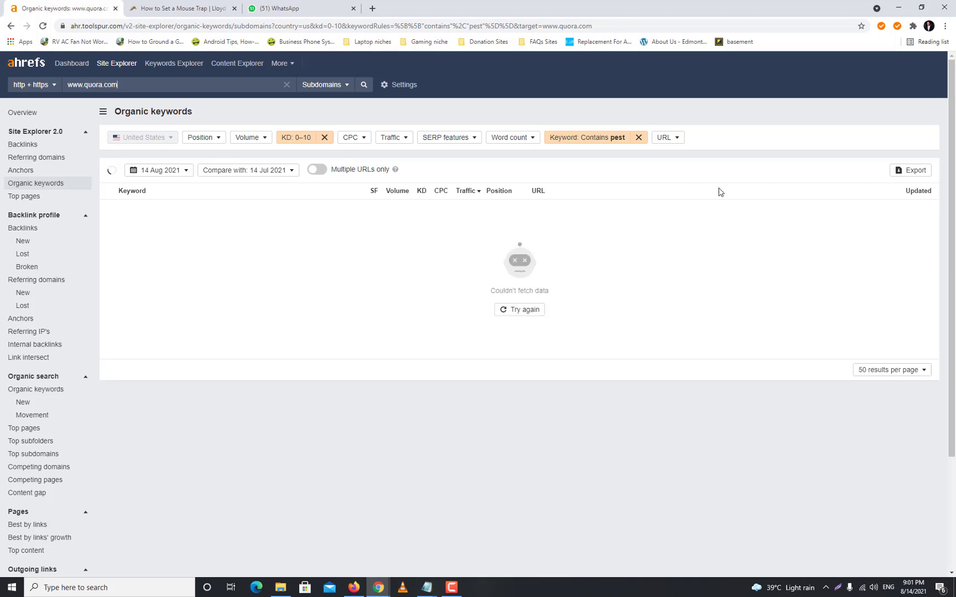
click(530, 310)
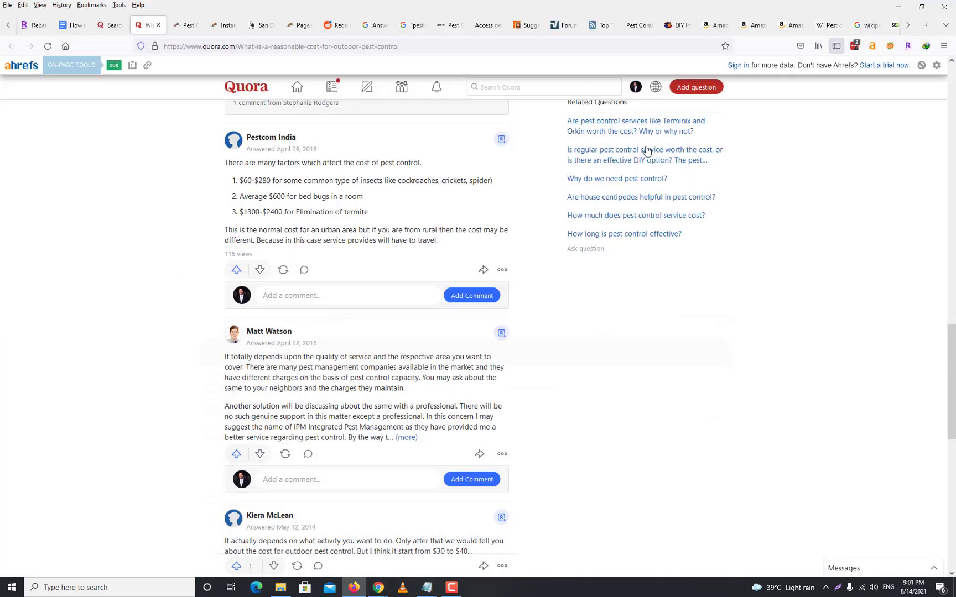
click(898, 7)
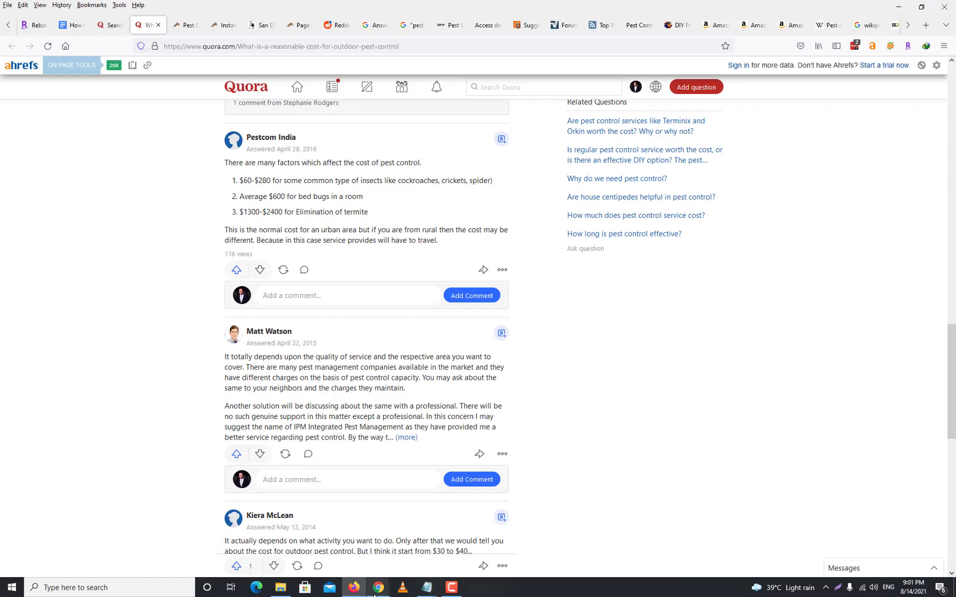
scroll(356, 156, up, 15)
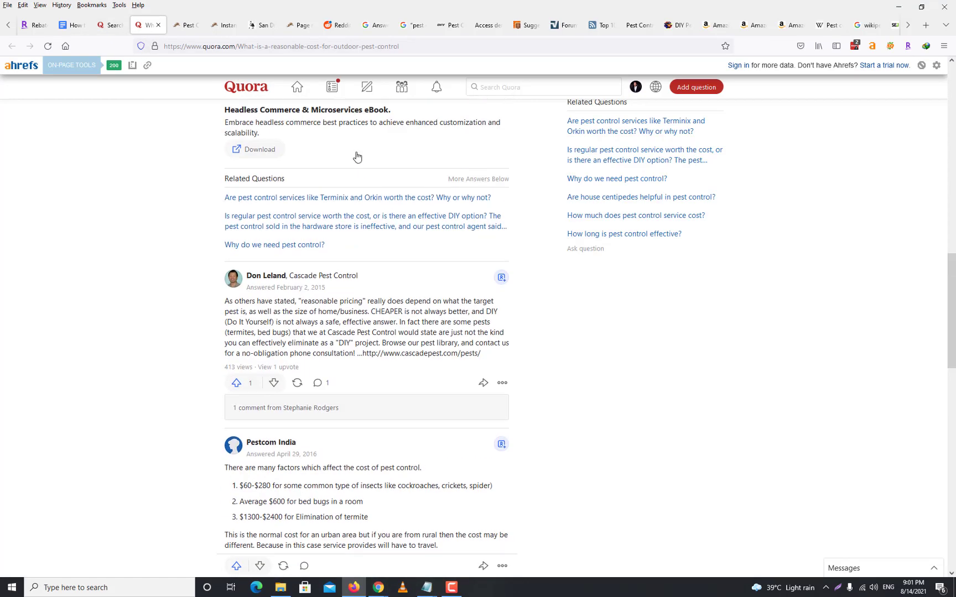
double_click(208, 46)
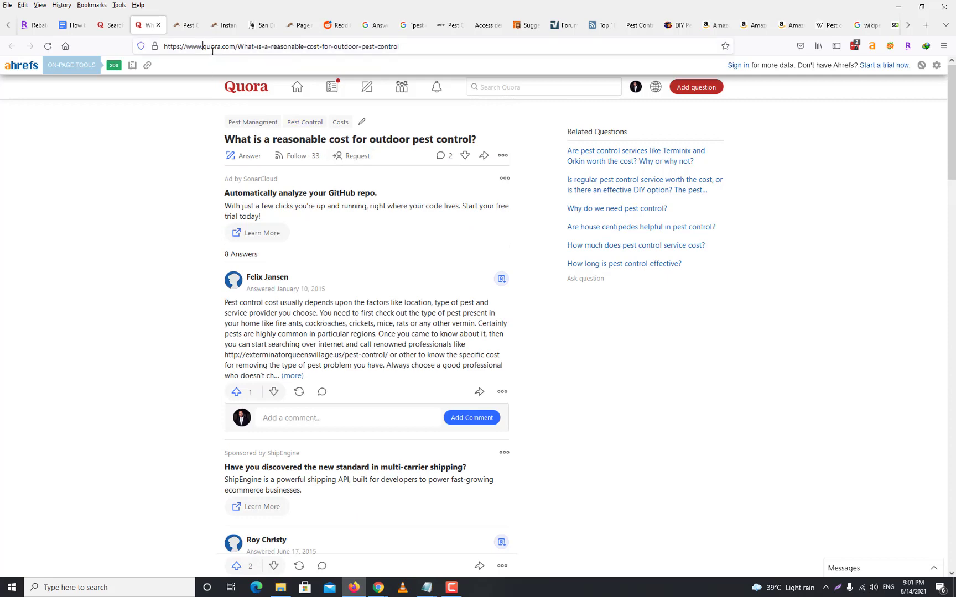
click(187, 25)
click(224, 24)
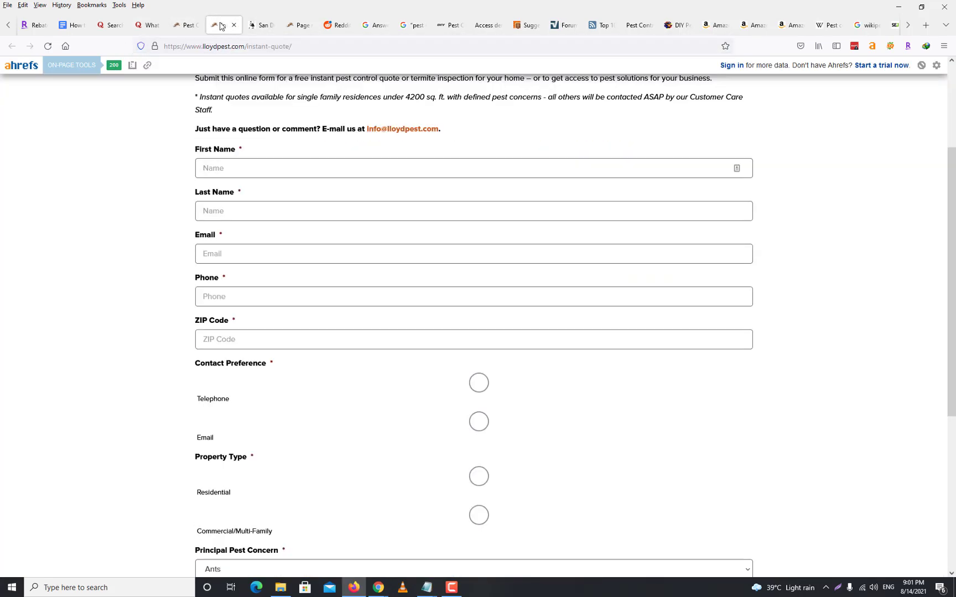
click(253, 44)
text(quora)
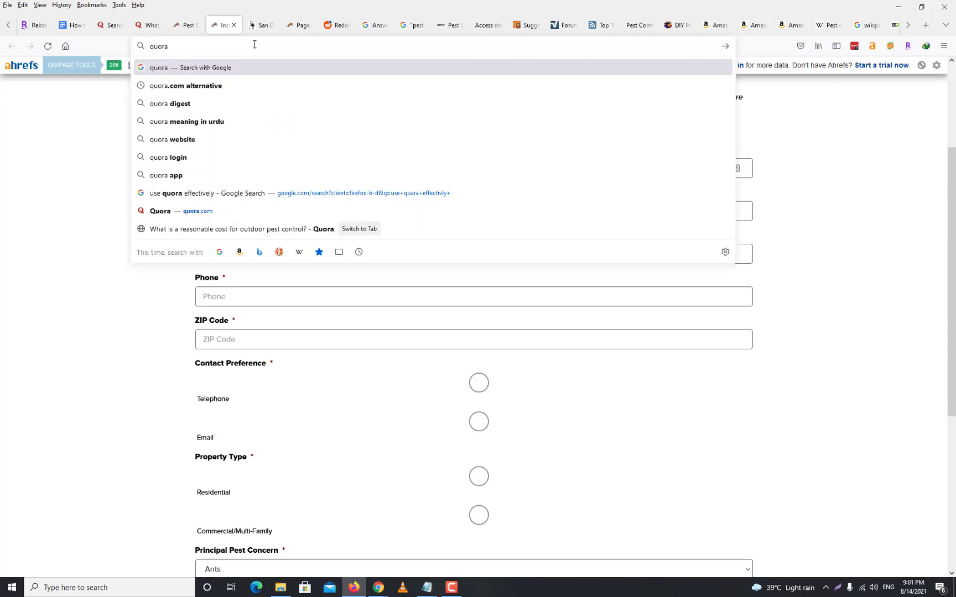
key(ctrl+a)
key(BackSpace)
click(149, 25)
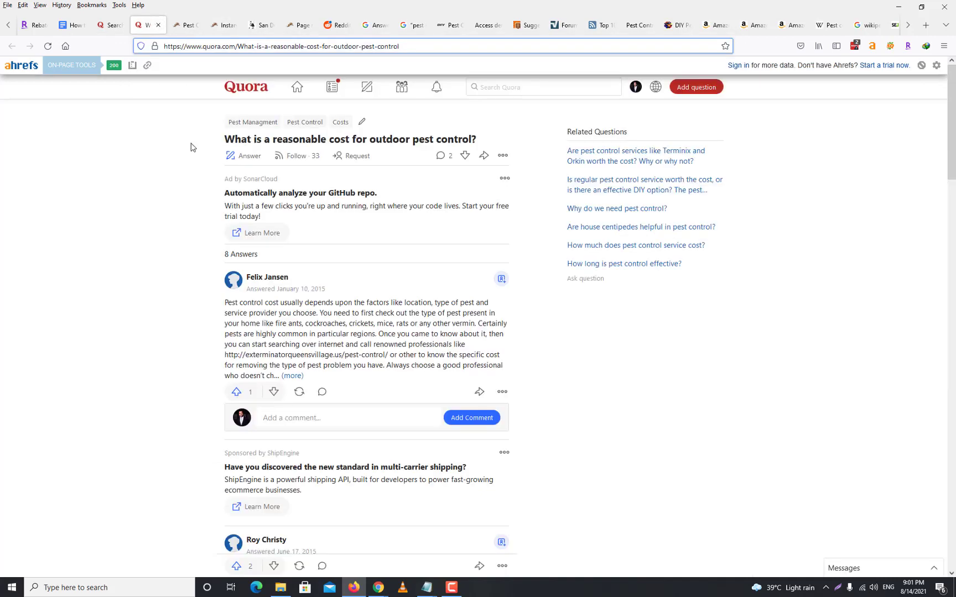
Check the filtered Quora organic keywords report in Ahrefs in Chrome for loaded data.
mouse_move(379, 588)
click(335, 545)
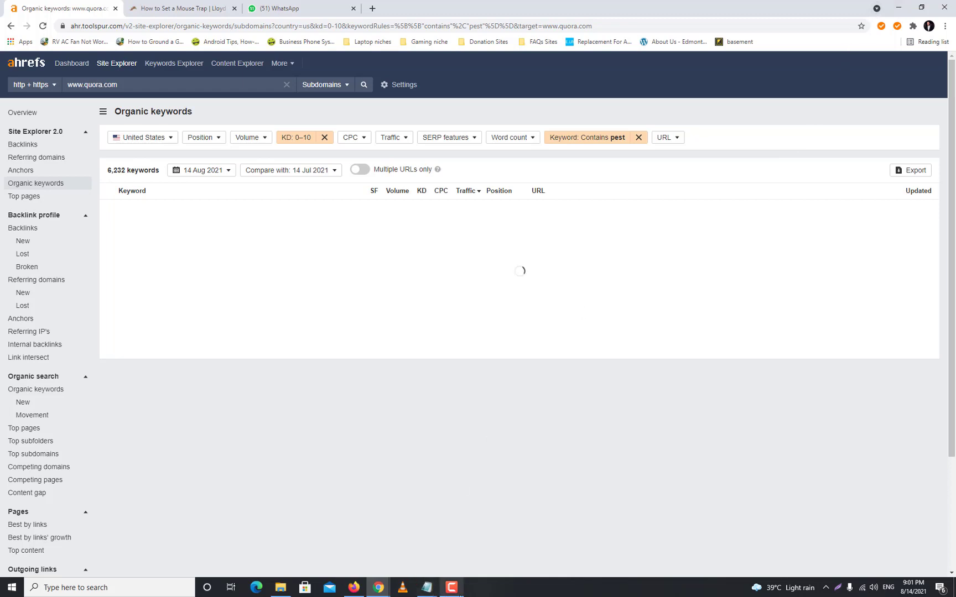
click(451, 587)
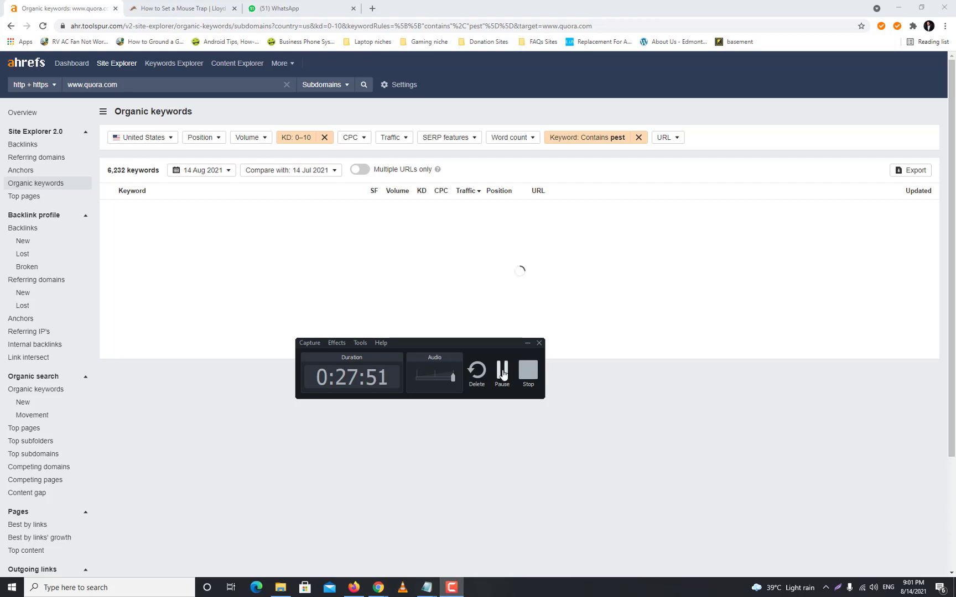
click(502, 372)
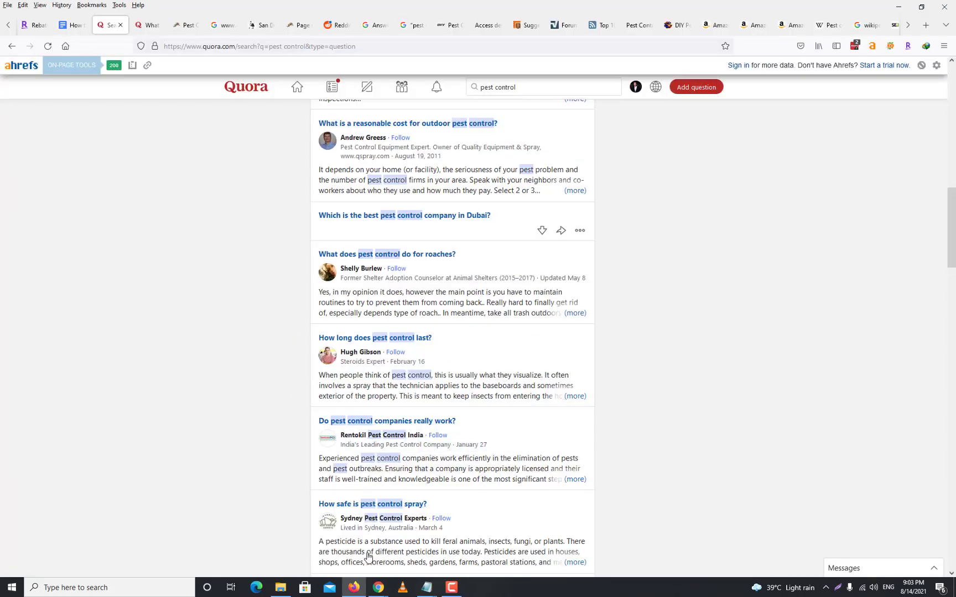
click(381, 591)
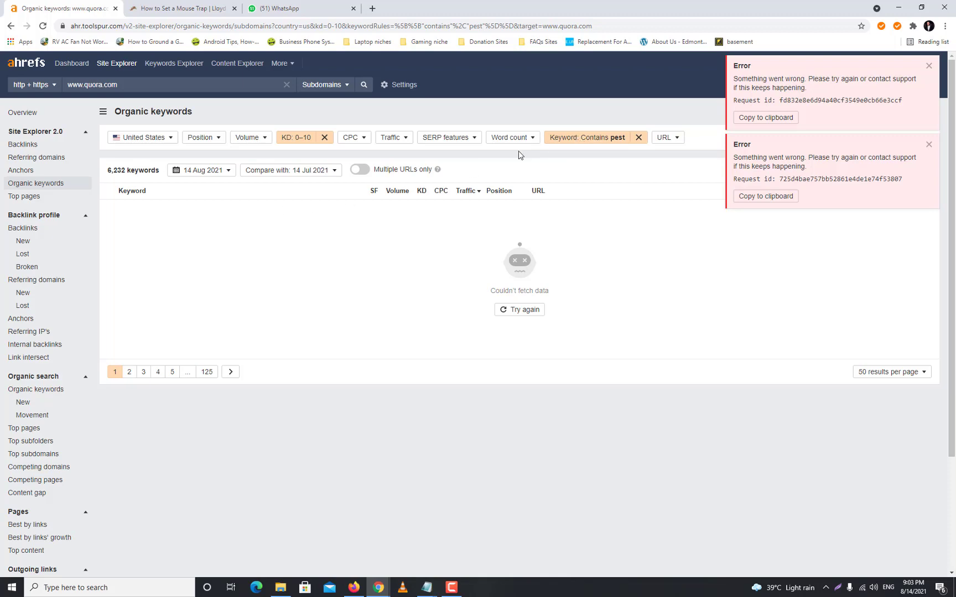
click(894, 6)
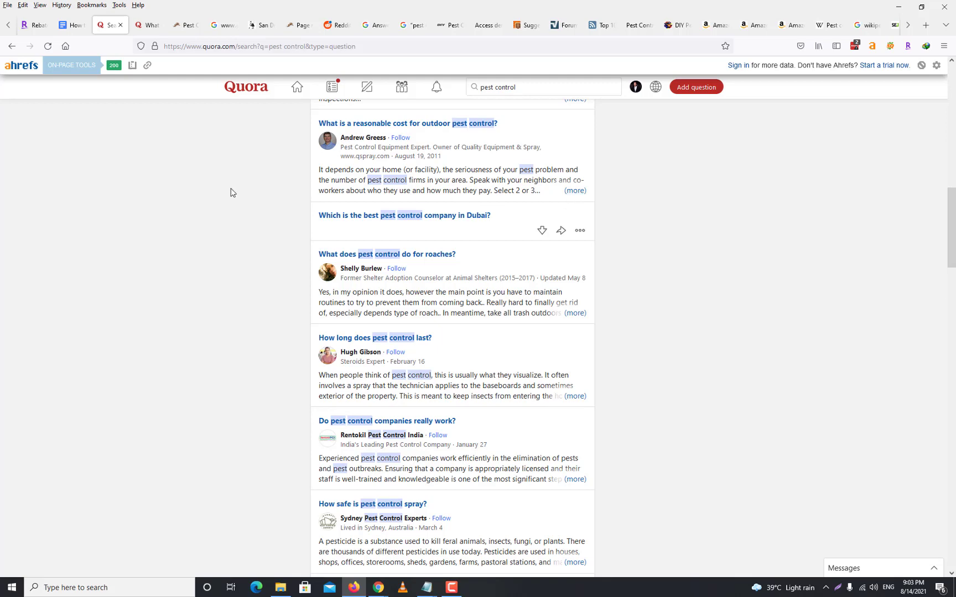
click(187, 28)
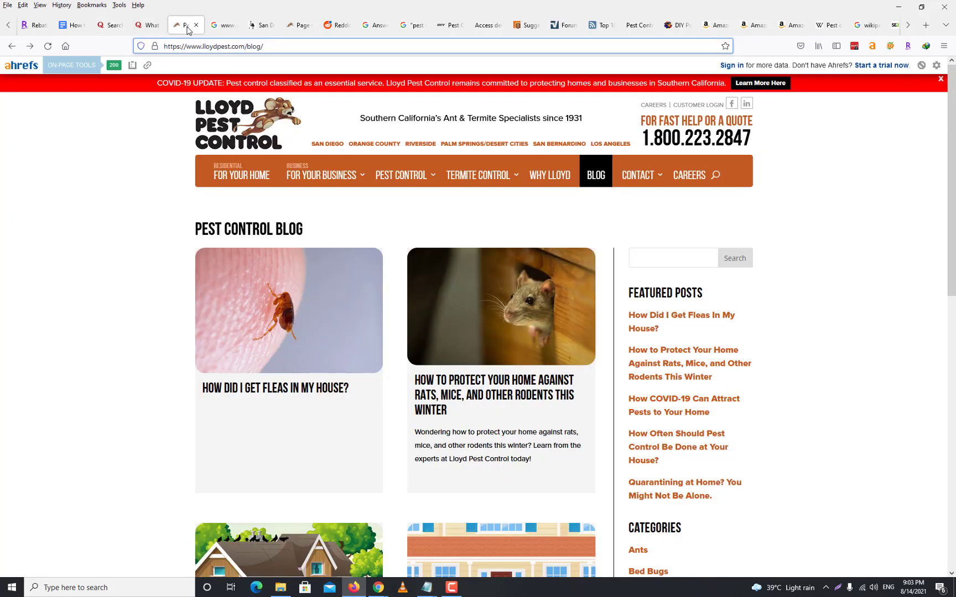
click(222, 26)
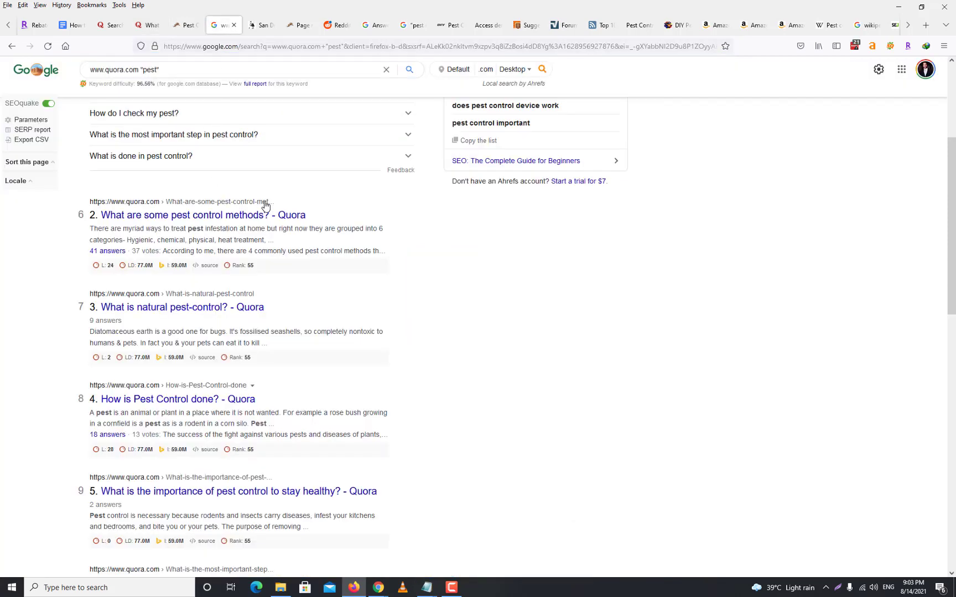
scroll(483, 198, down, 4)
scroll(484, 199, up, 7)
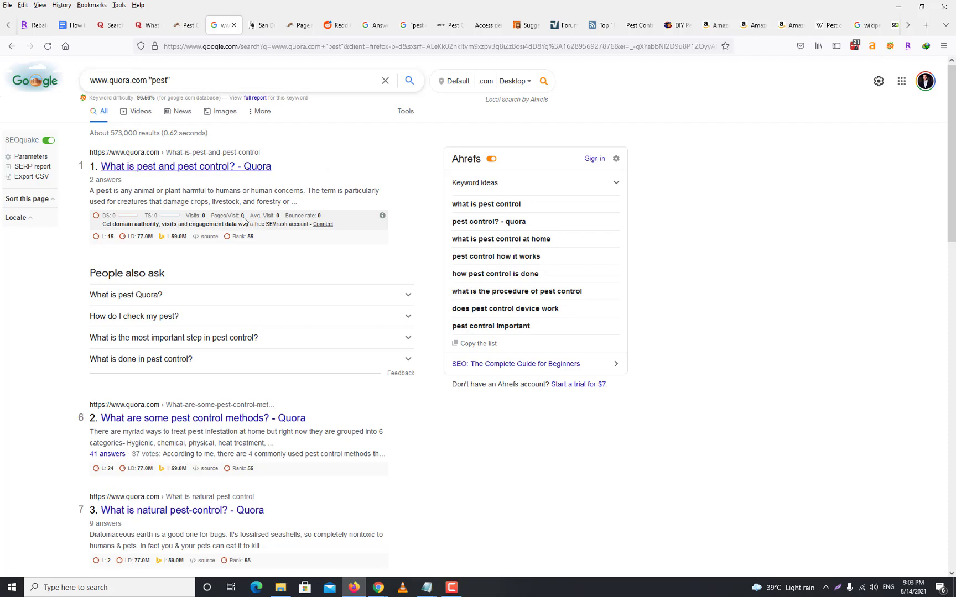
Browse the Quora question titles ranking in Google for "pest" as blog keyword candidates.
scroll(279, 271, down, 4)
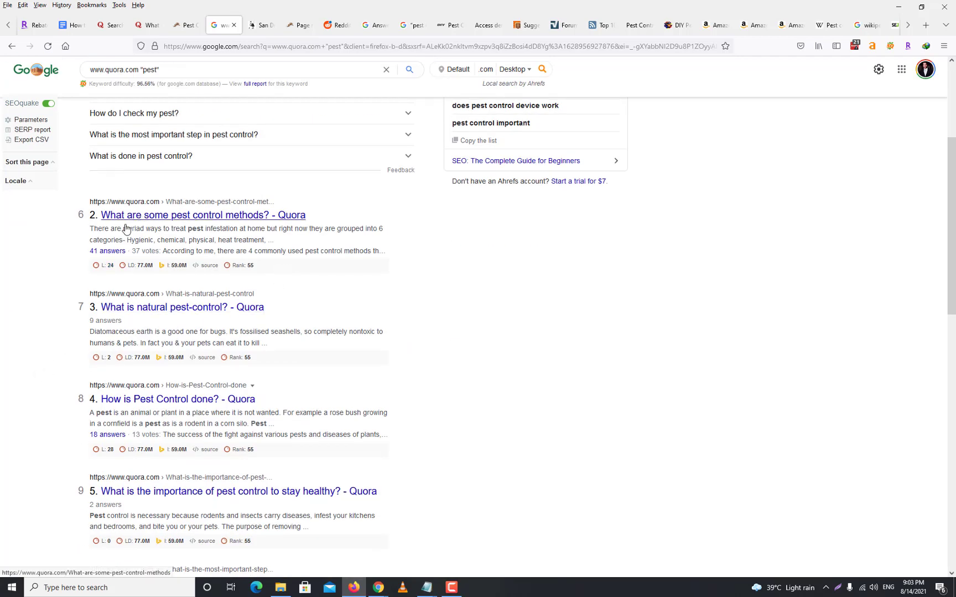
scroll(97, 195, up, 4)
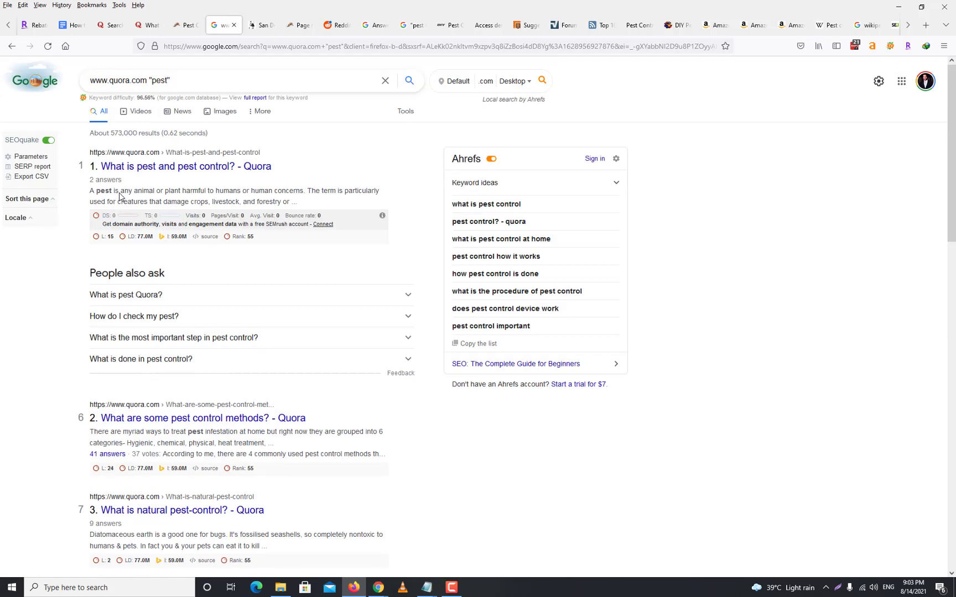
scroll(104, 194, down, 4)
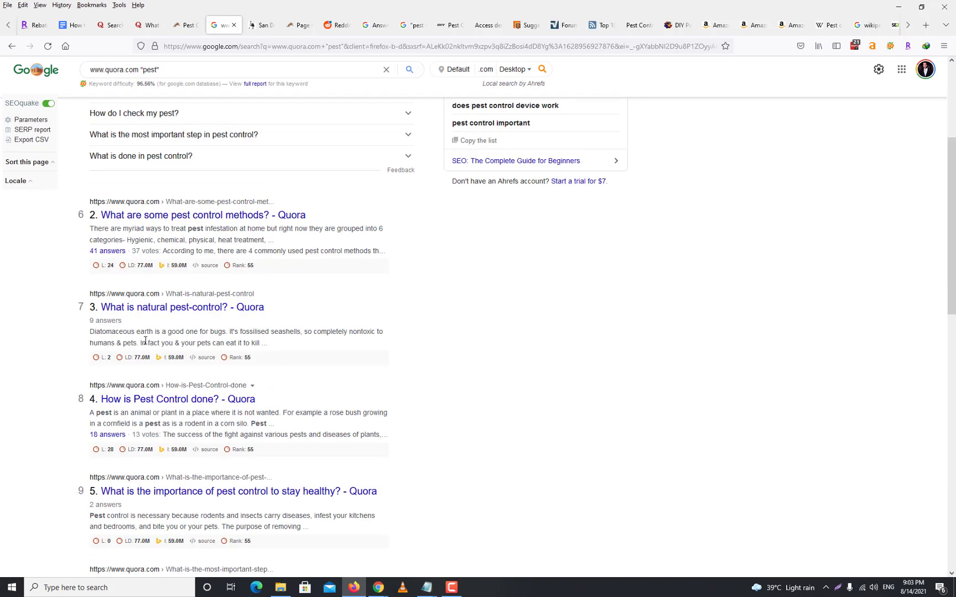
scroll(312, 350, down, 4)
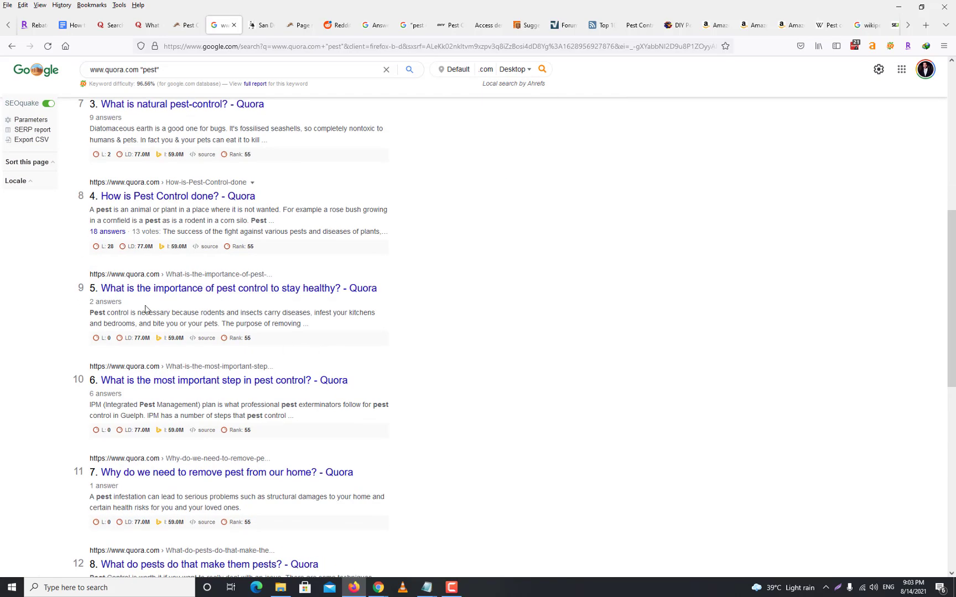
scroll(239, 479, down, 3)
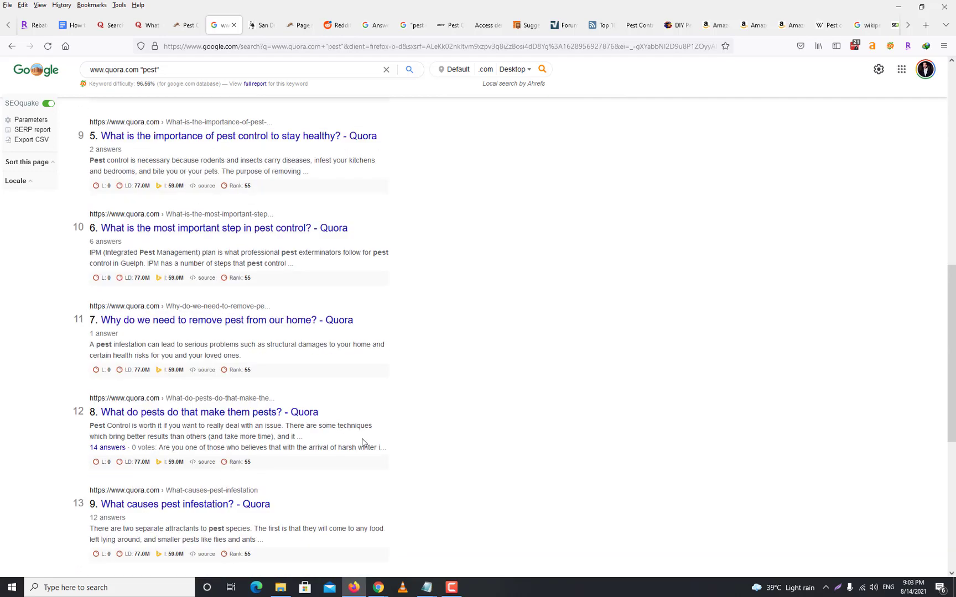
scroll(481, 441, down, 3)
key(Home)
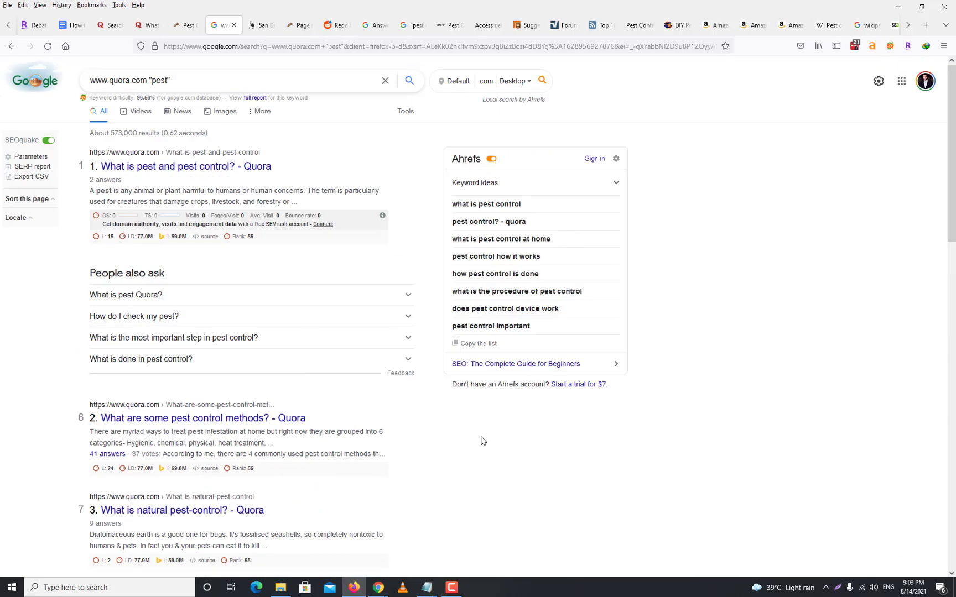
Open the Quora result "What are some pest control methods?" in a new tab and copy its URL.
scroll(264, 387, down, 4)
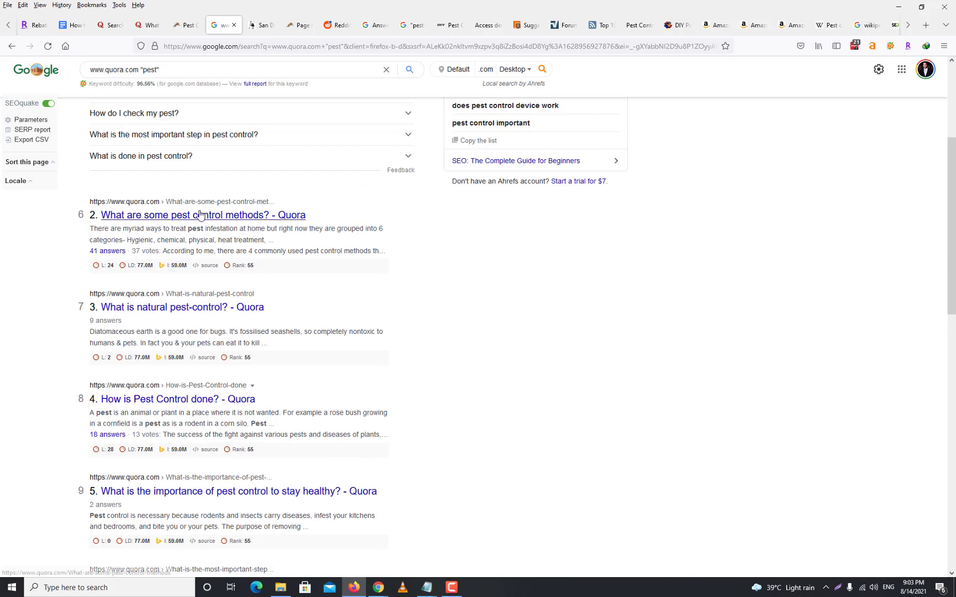
right_click(274, 217)
click(283, 222)
click(261, 24)
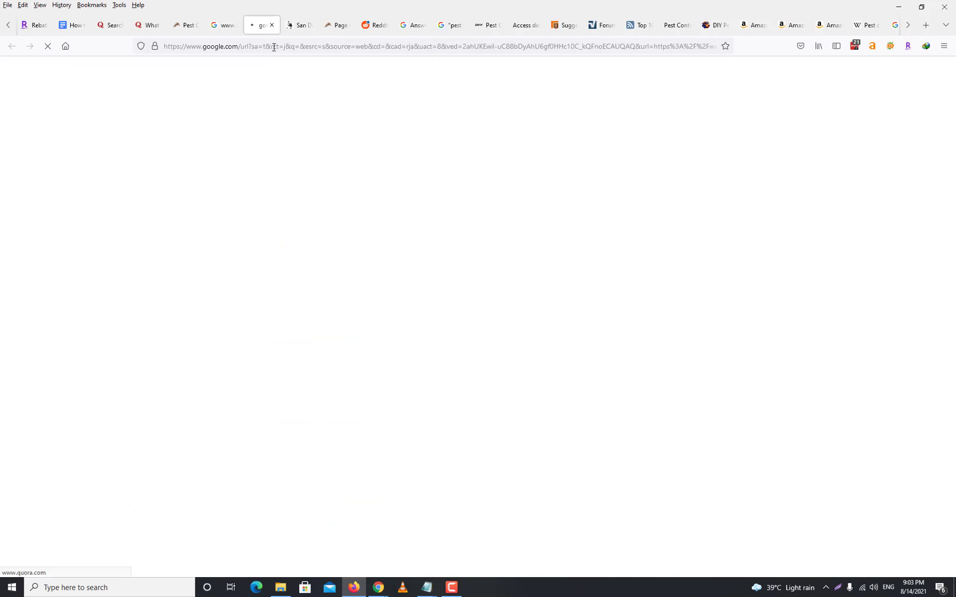
click(274, 47)
key(ctrl+c)
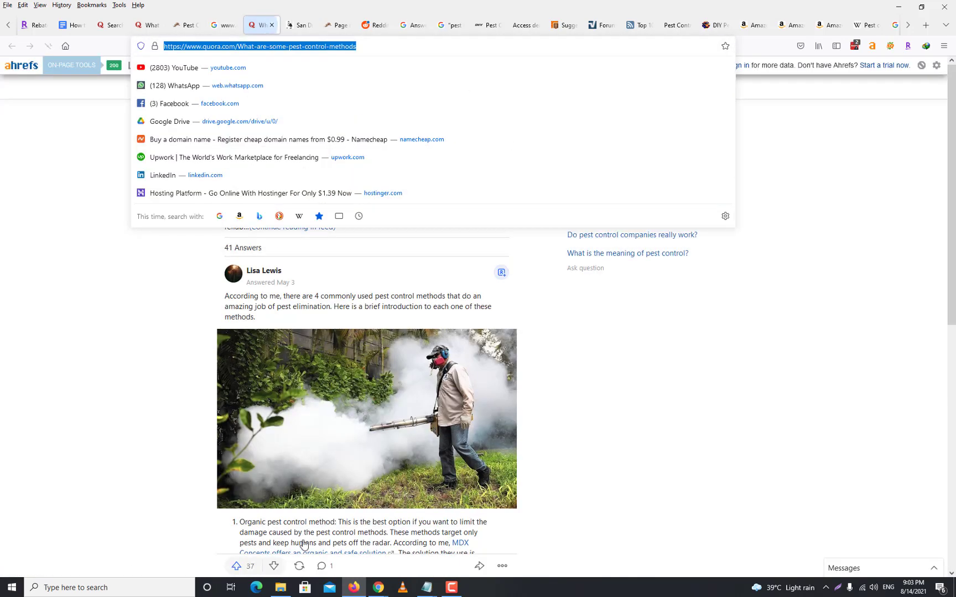
click(378, 587)
click(351, 564)
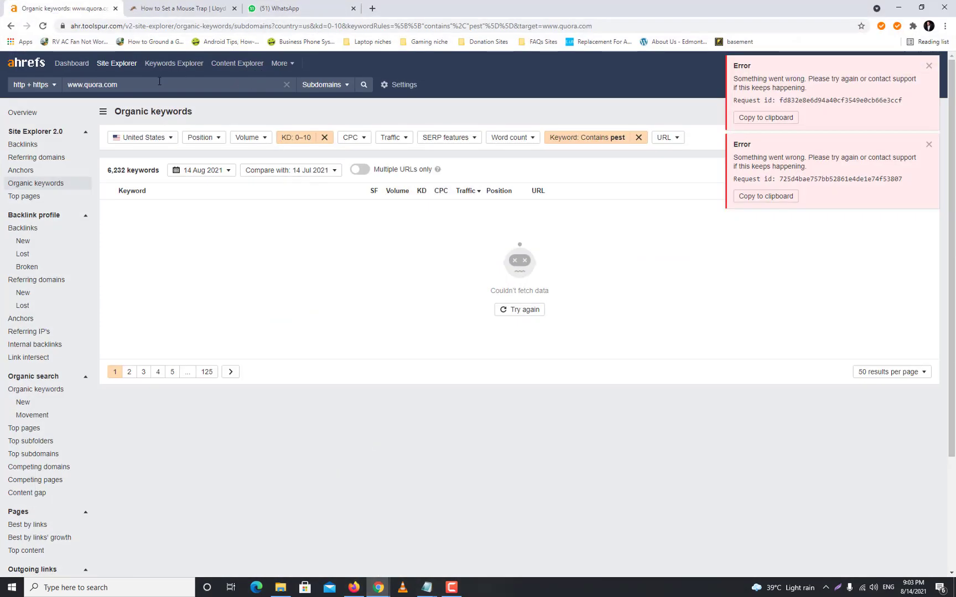
click(159, 84)
key(ctrl+v)
key(Return)
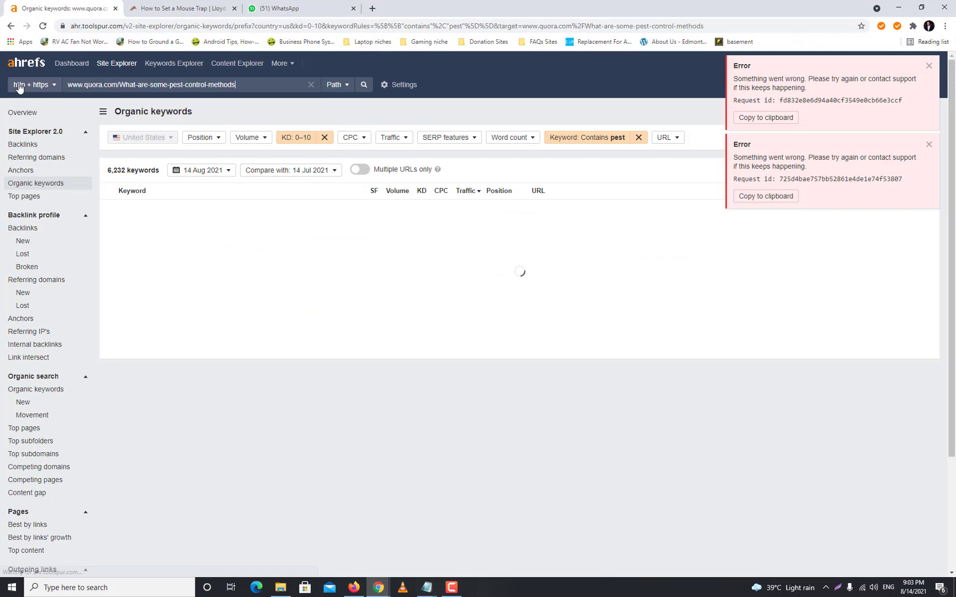
click(113, 64)
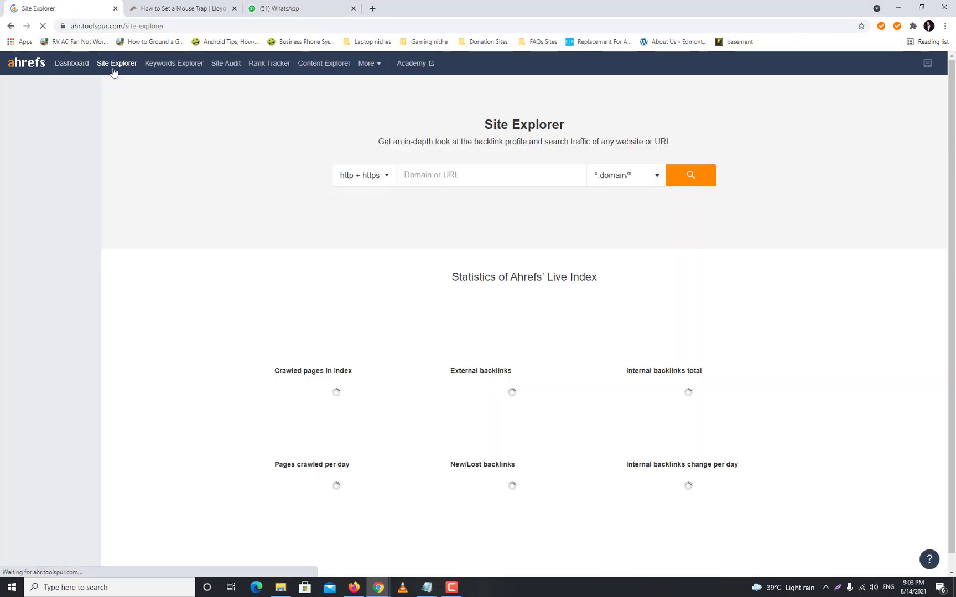
click(484, 175)
key(ctrl+v)
key(Return)
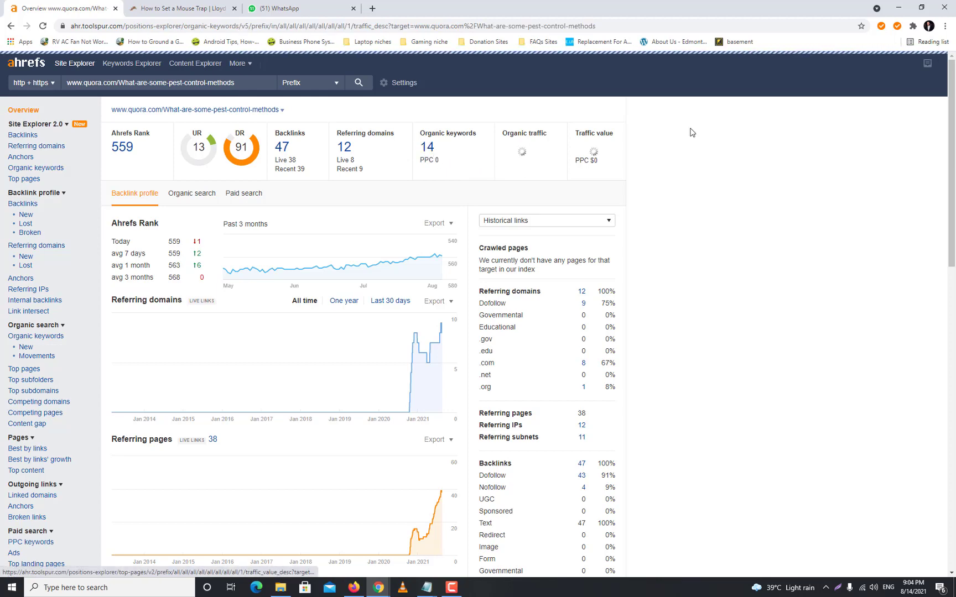
Return to the Google results in Firefox and look through the listed Quora pest questions for another page to check.
click(898, 7)
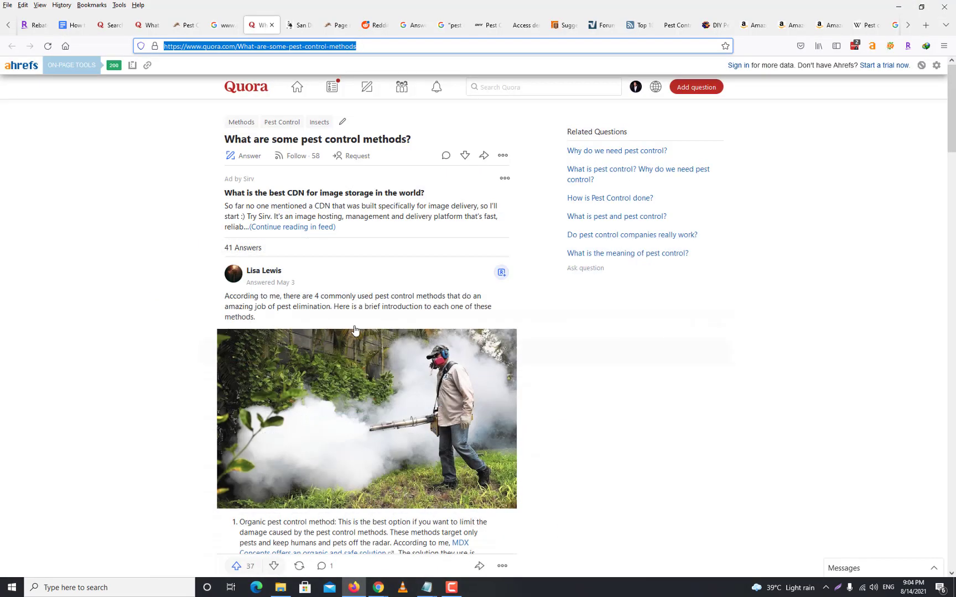
click(228, 28)
scroll(268, 412, down, 3)
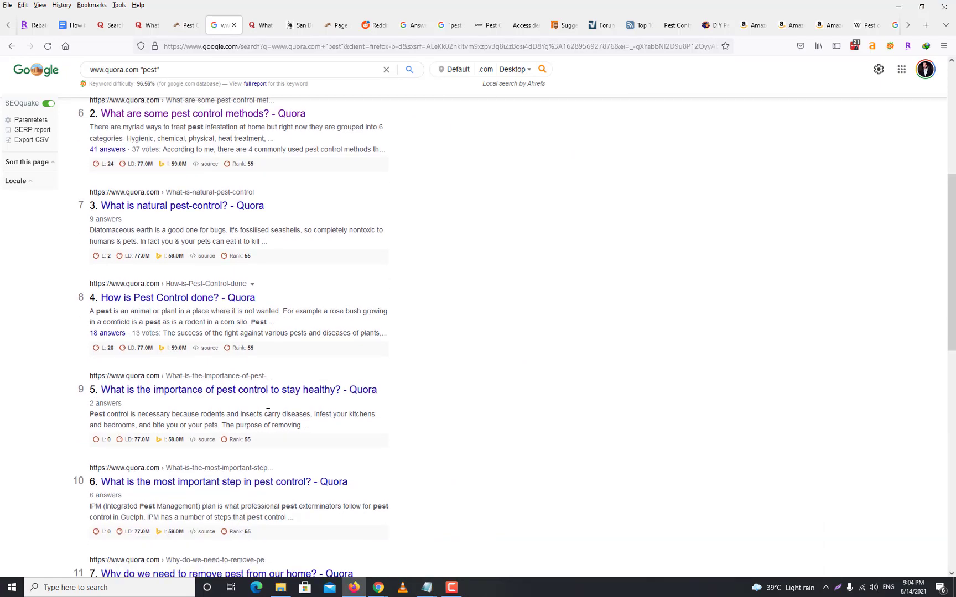
scroll(269, 414, down, 4)
scroll(265, 366, down, 4)
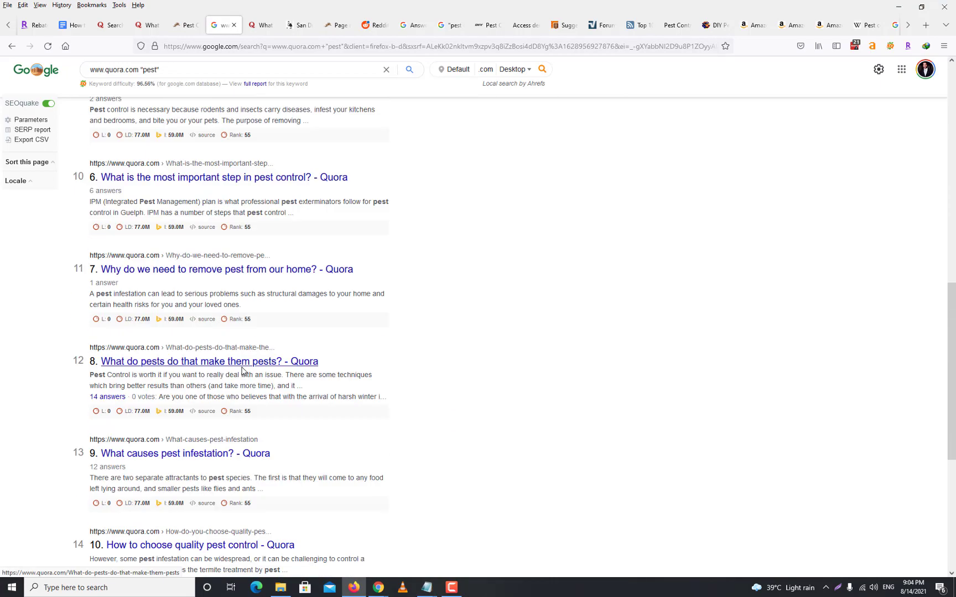
scroll(242, 371, down, 5)
scroll(242, 374, up, 12)
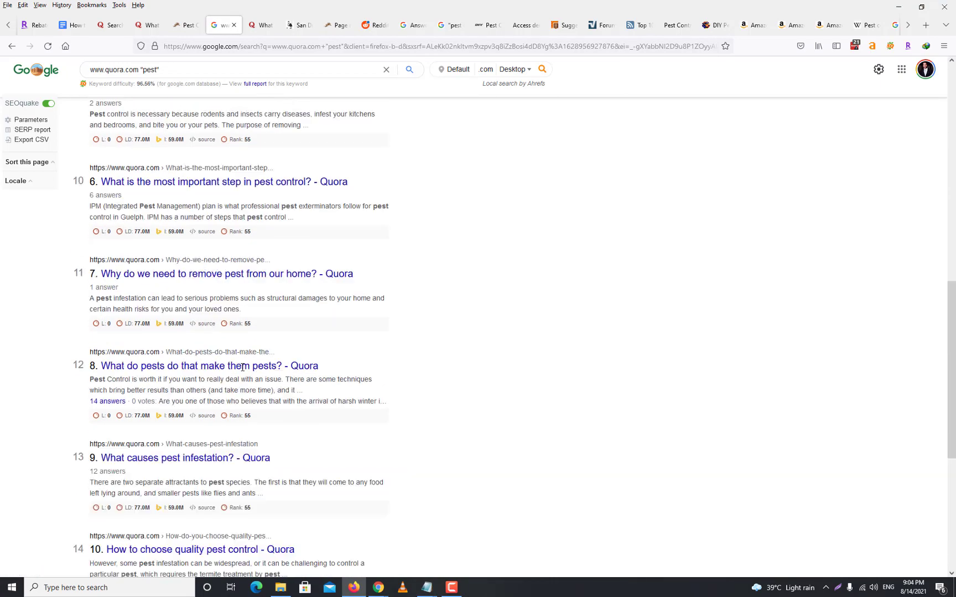
scroll(242, 367, up, 10)
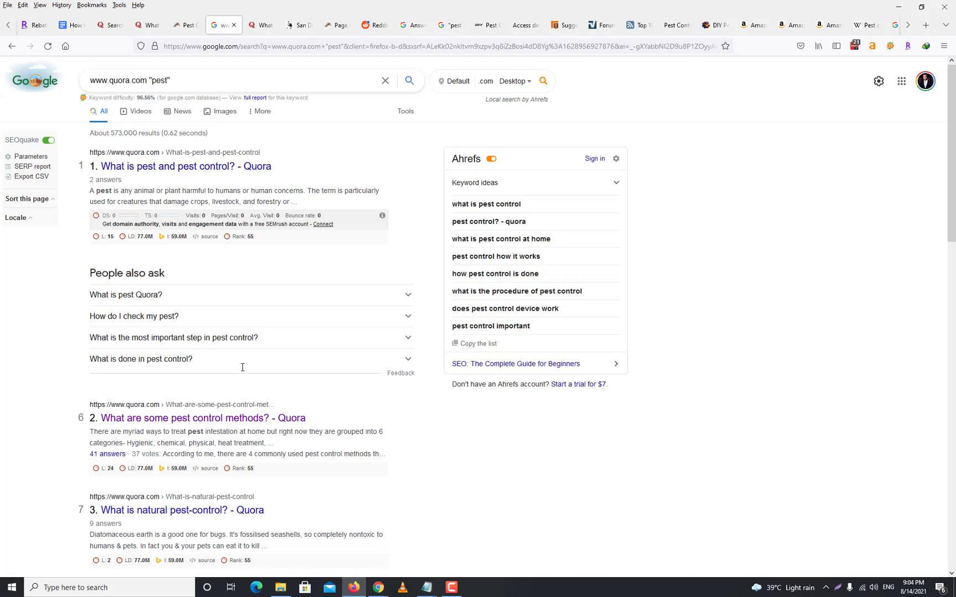
Open the Quora result "What is natural pest-control?" and copy its URL.
click(213, 510)
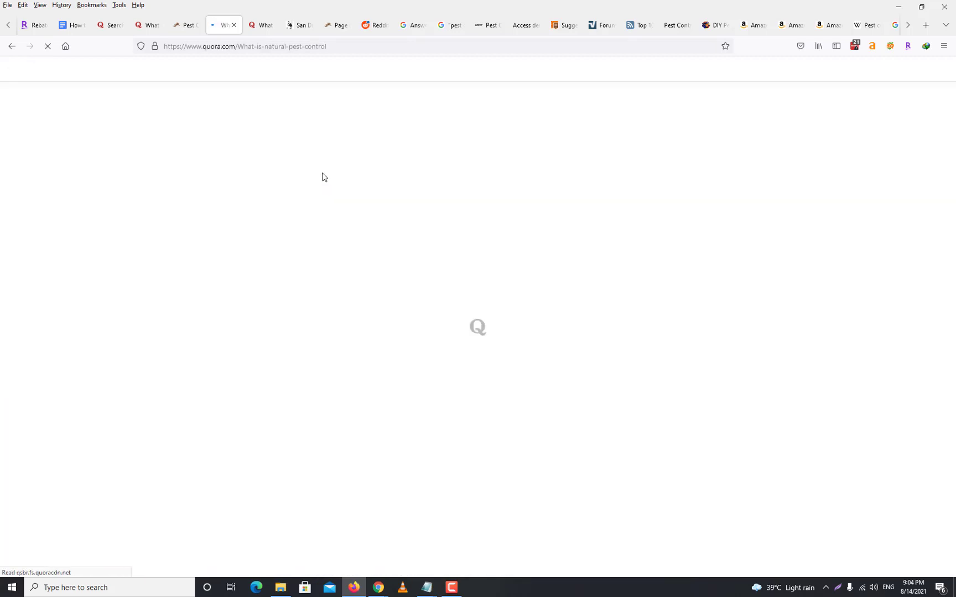
click(276, 47)
key(ctrl+c)
click(378, 587)
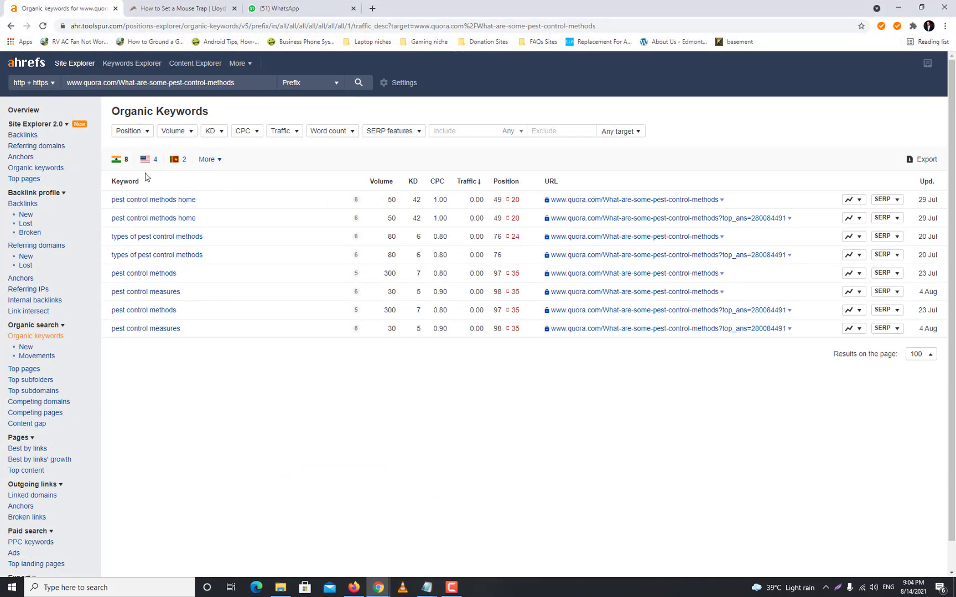
click(154, 163)
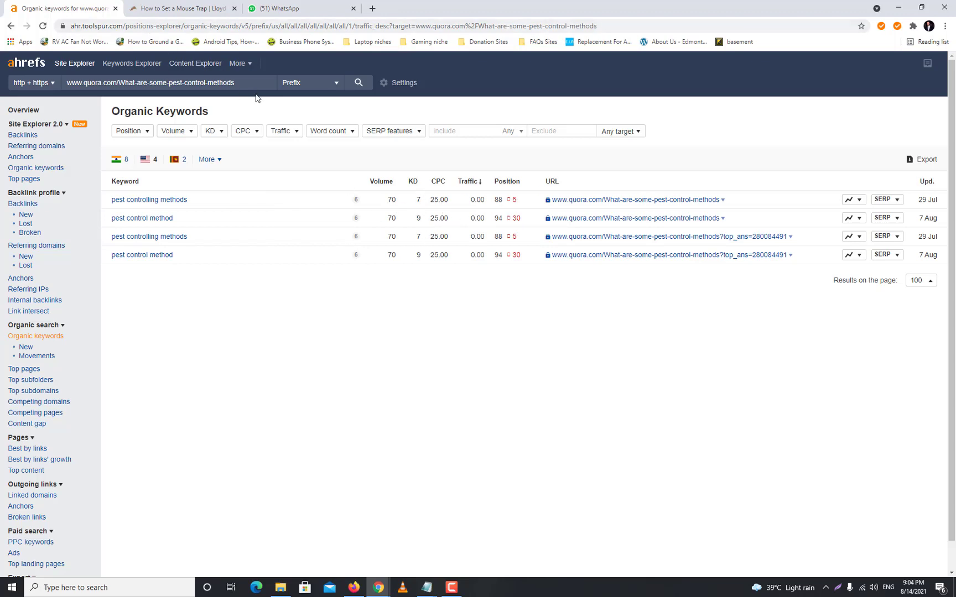
key(ctrl+v)
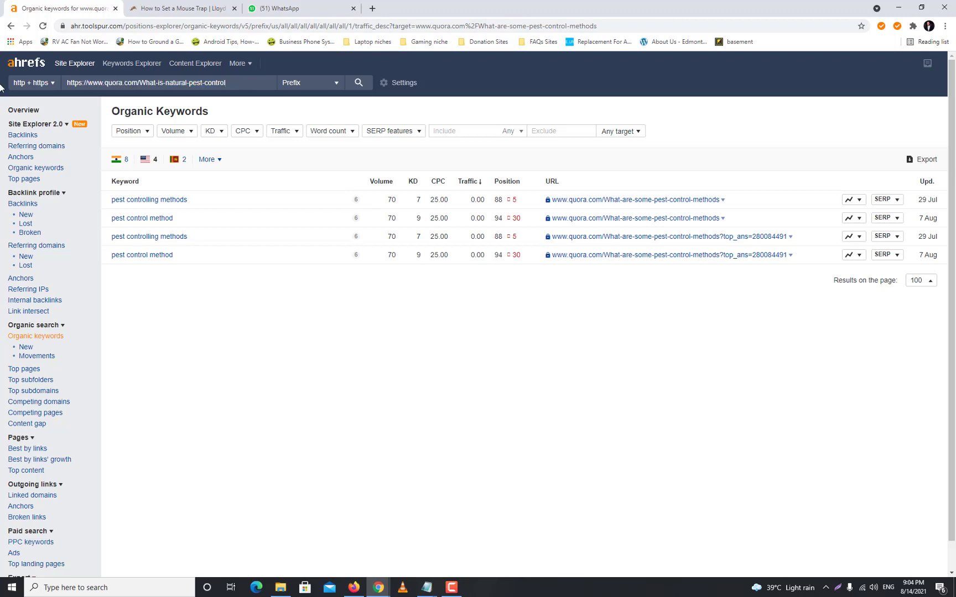
key(Return)
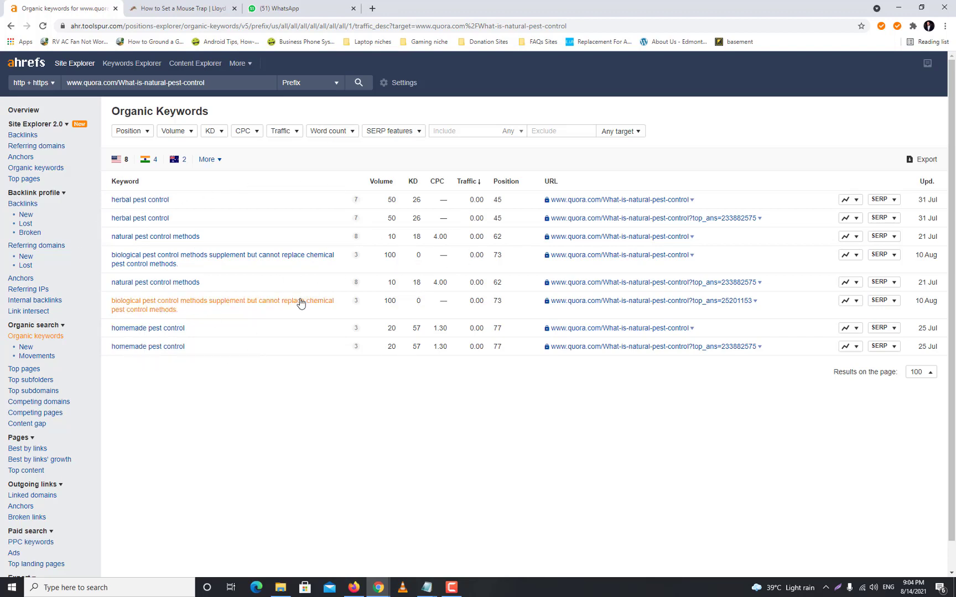
Return to the keyword research Google Doc in Firefox and review the Reddit notes and keyworddit link under Questions Answers Sites.
click(896, 7)
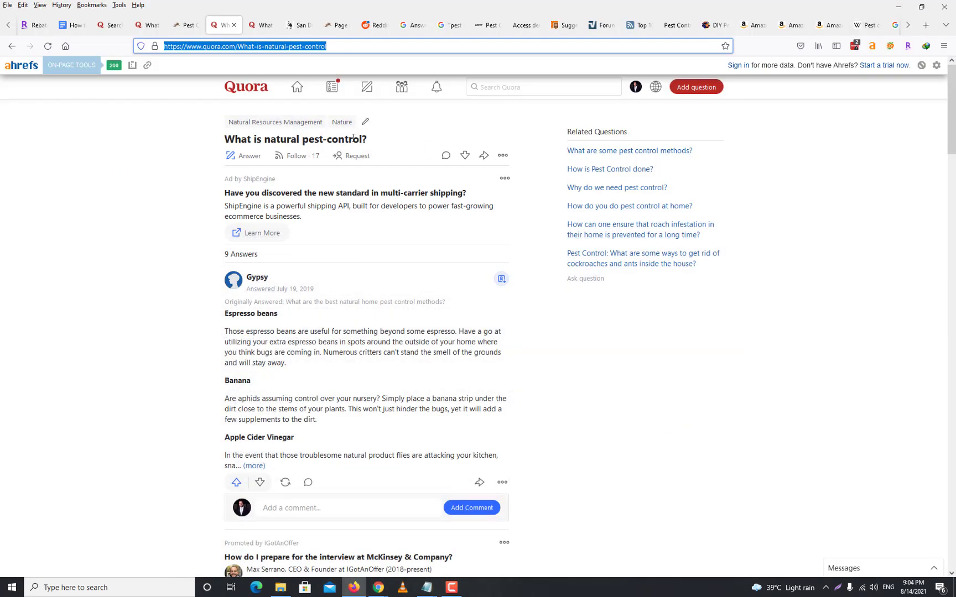
click(146, 26)
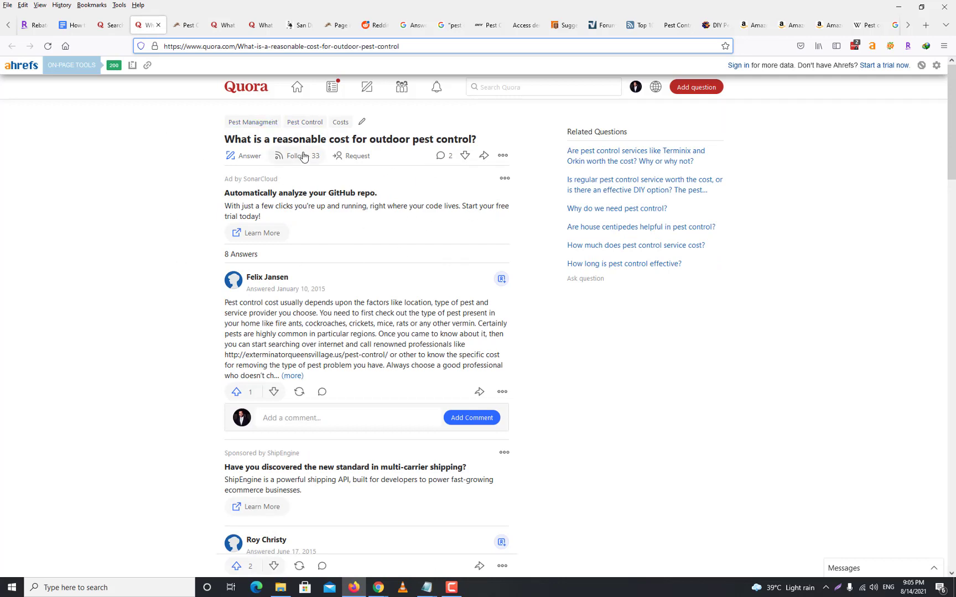
click(110, 26)
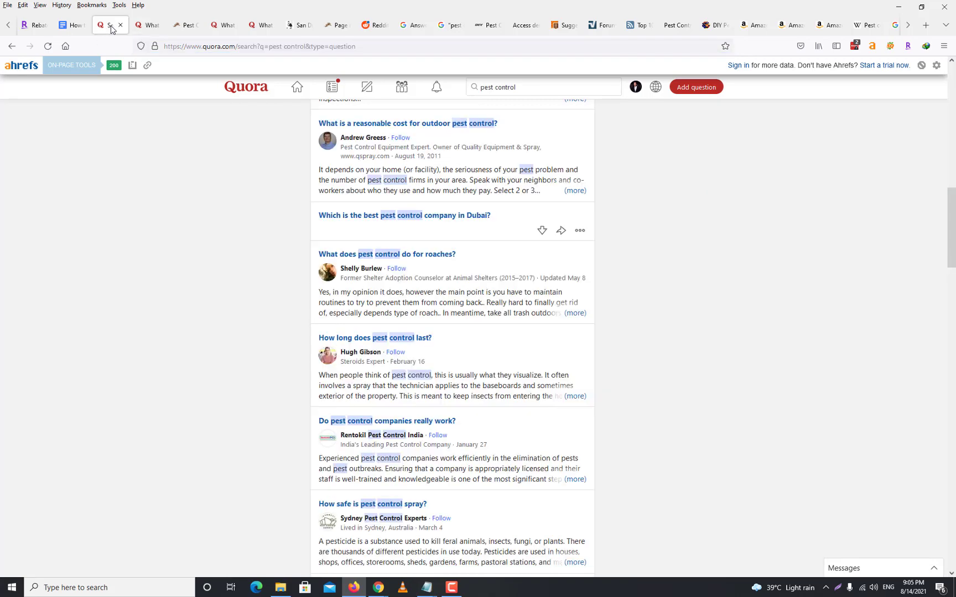
click(72, 25)
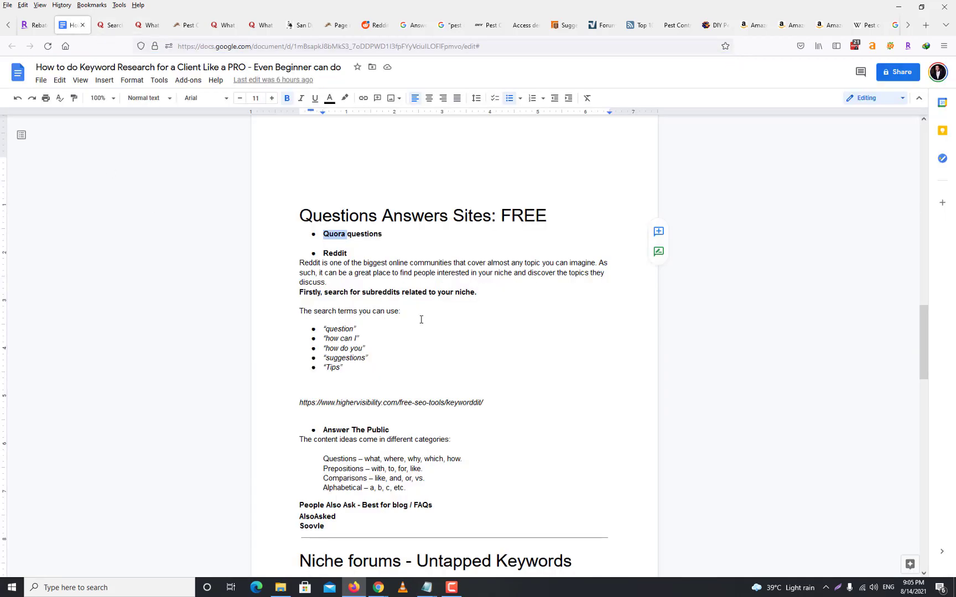
scroll(421, 319, down, 2)
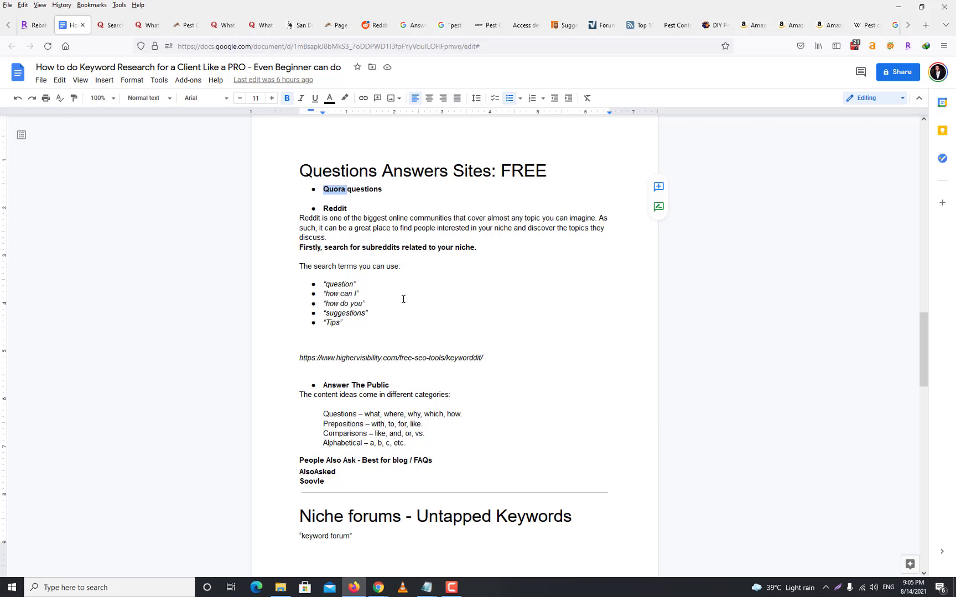
triple_click(393, 361)
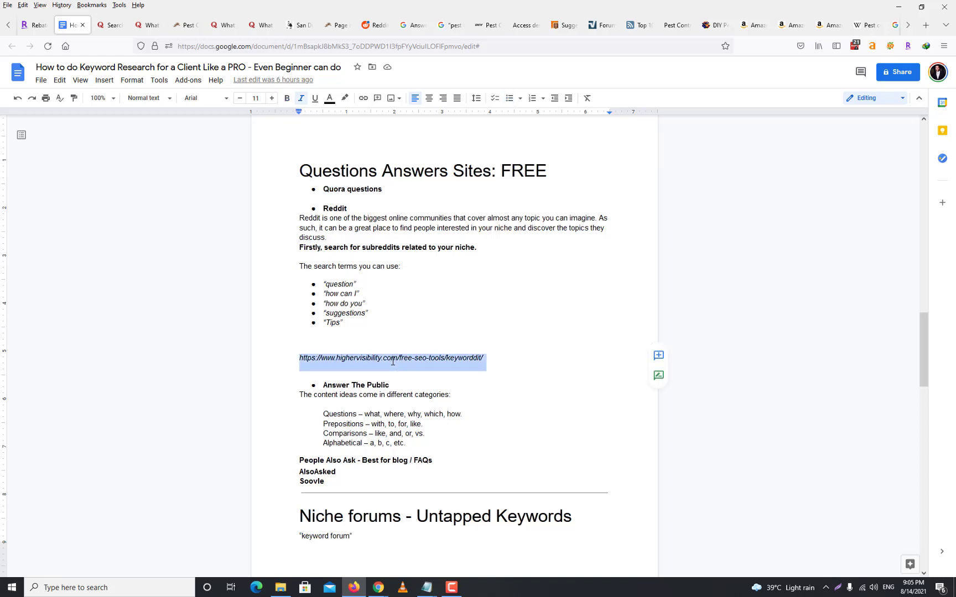
double_click(326, 208)
key(ctrl+c)
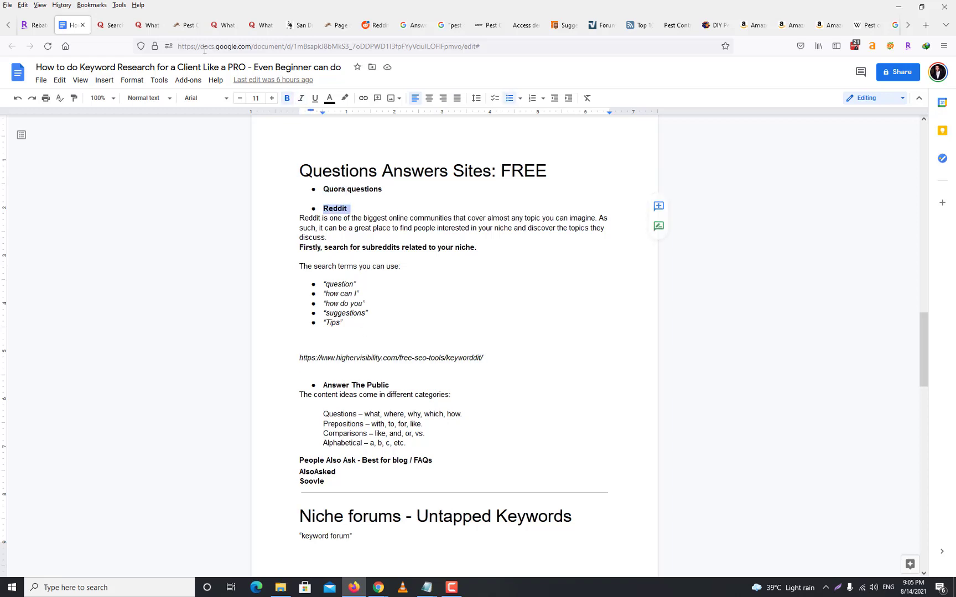
click(146, 25)
click(230, 46)
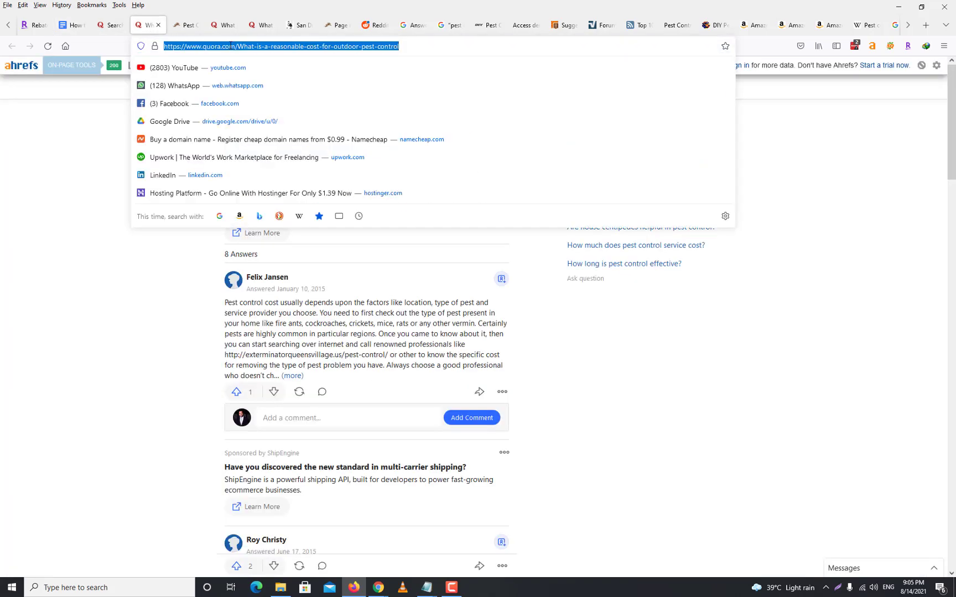
key(ctrl+v)
key(Return)
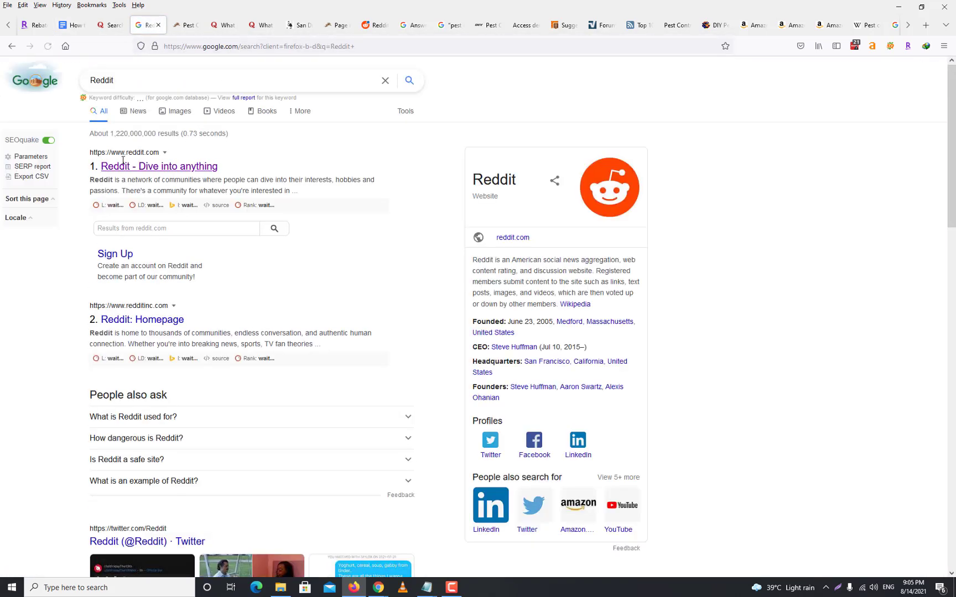
click(118, 25)
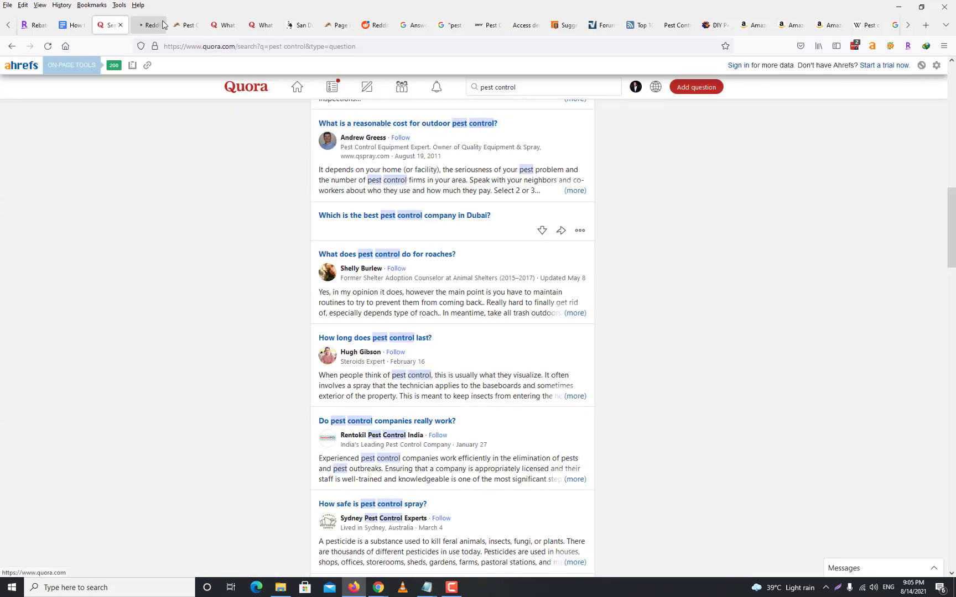
click(187, 25)
click(148, 25)
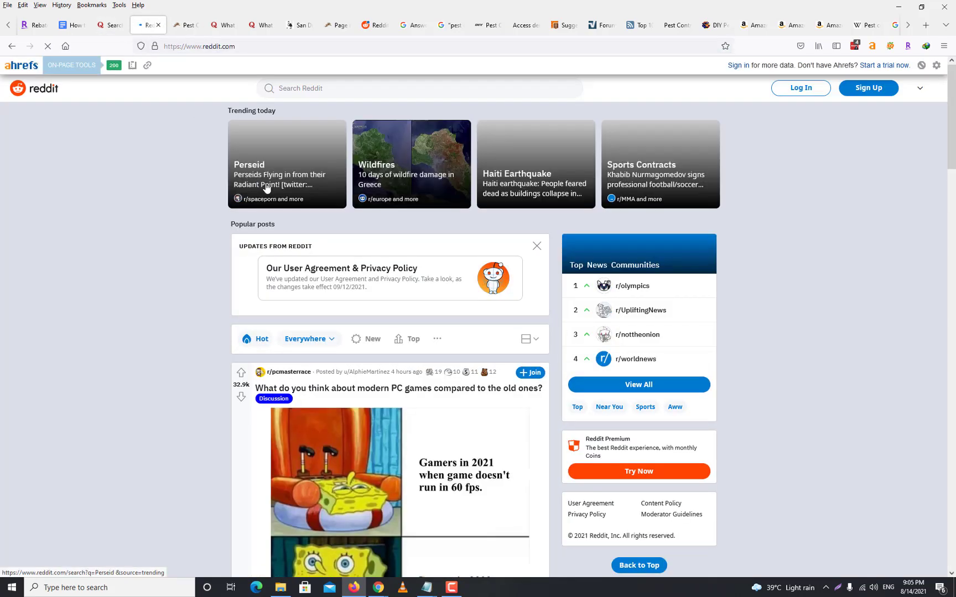
Search Reddit for "pest control", open the suggested pestcontrol community and dismiss the Google sign-in prompt.
click(455, 93)
text(pe)
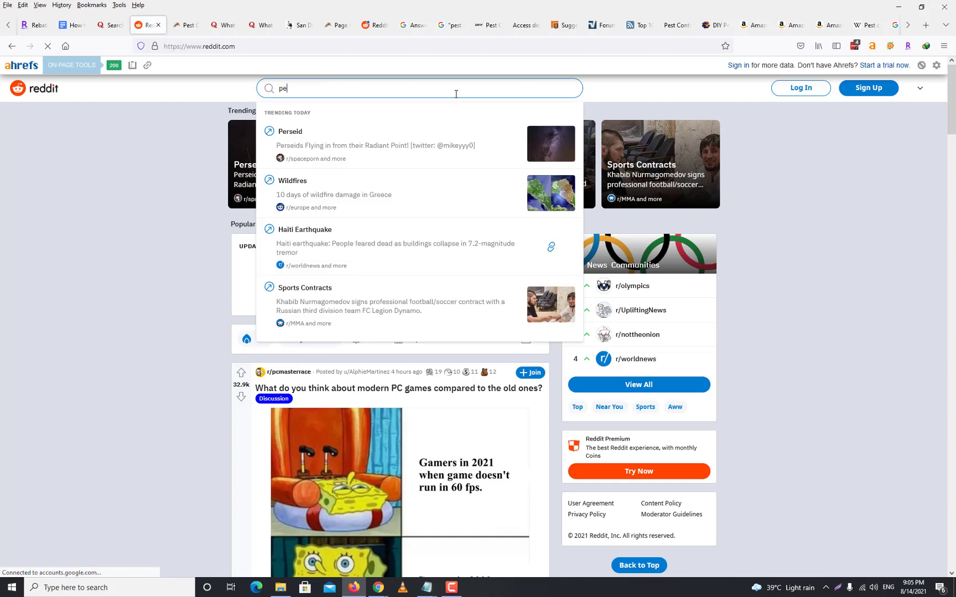
text(st control)
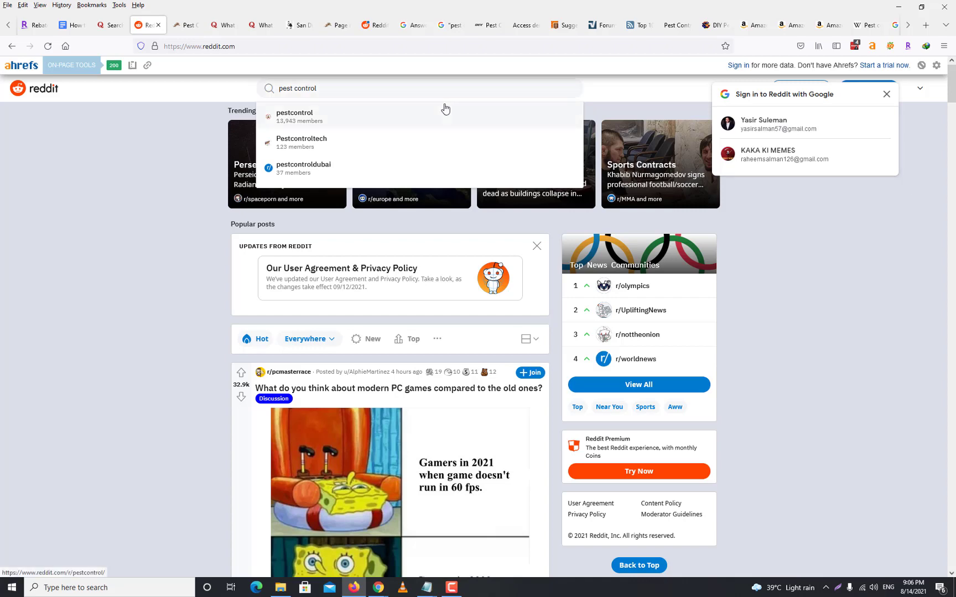
click(444, 111)
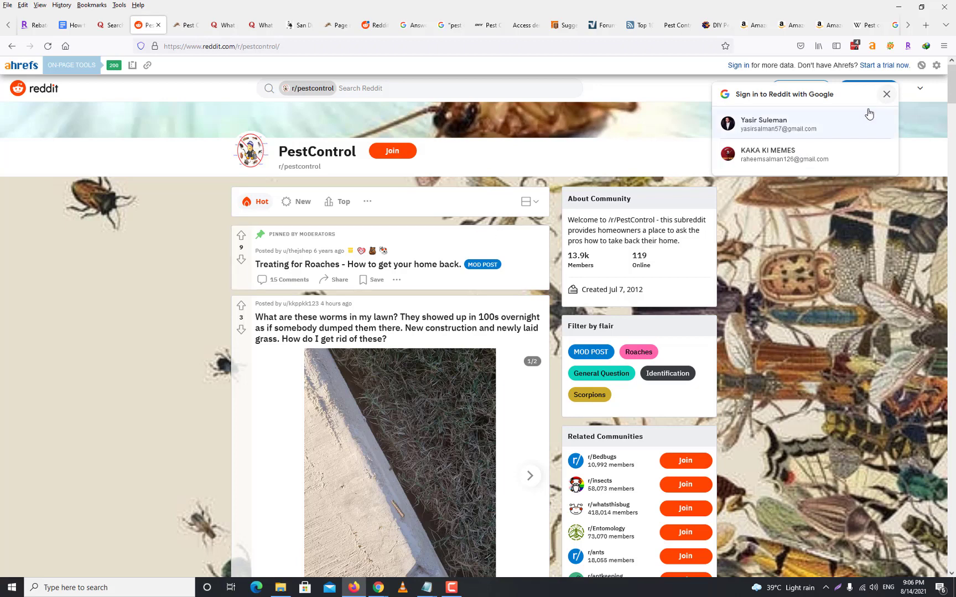
click(886, 96)
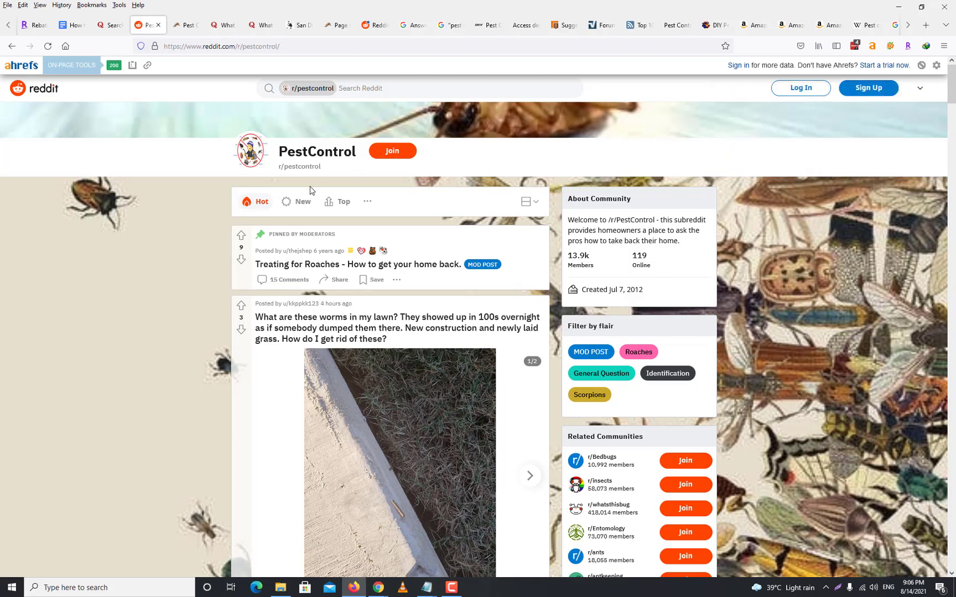
Examine the first r/pestcontrol posts for question ideas and highlight the title "Best way to get rid of tiny ants in appartment?".
scroll(440, 292, down, 3)
scroll(441, 293, down, 3)
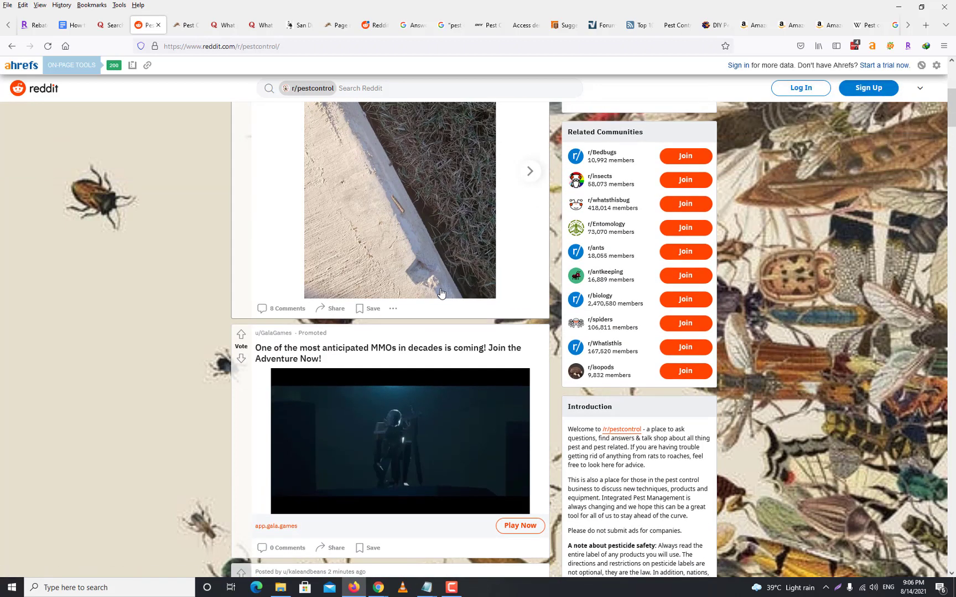
scroll(441, 294, down, 6)
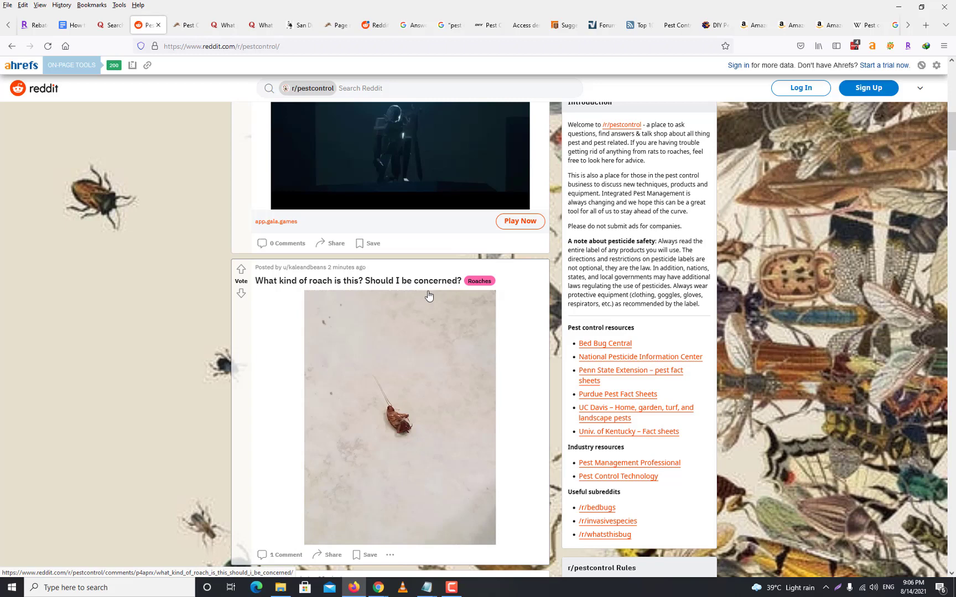
scroll(504, 311, down, 9)
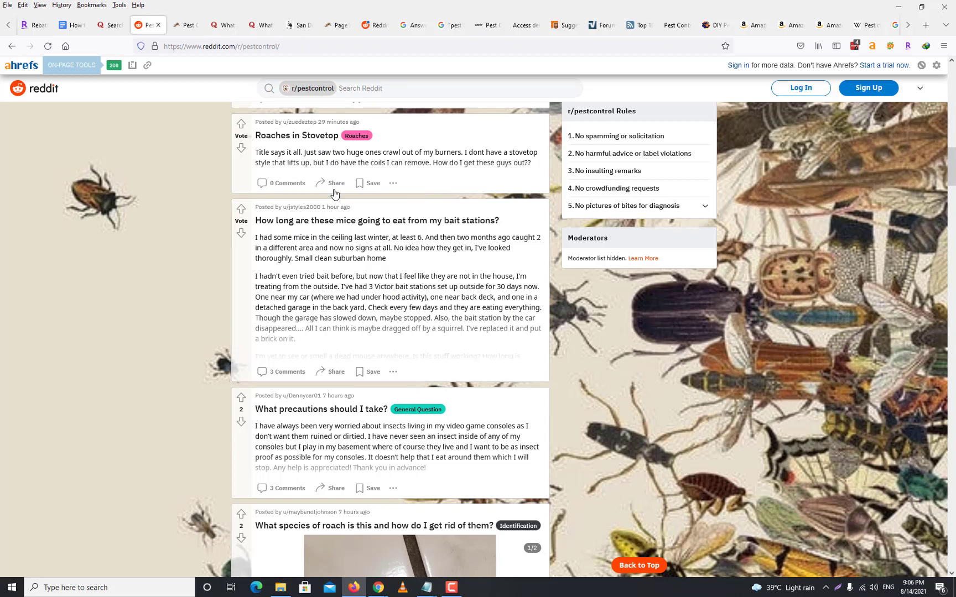
scroll(396, 313, down, 5)
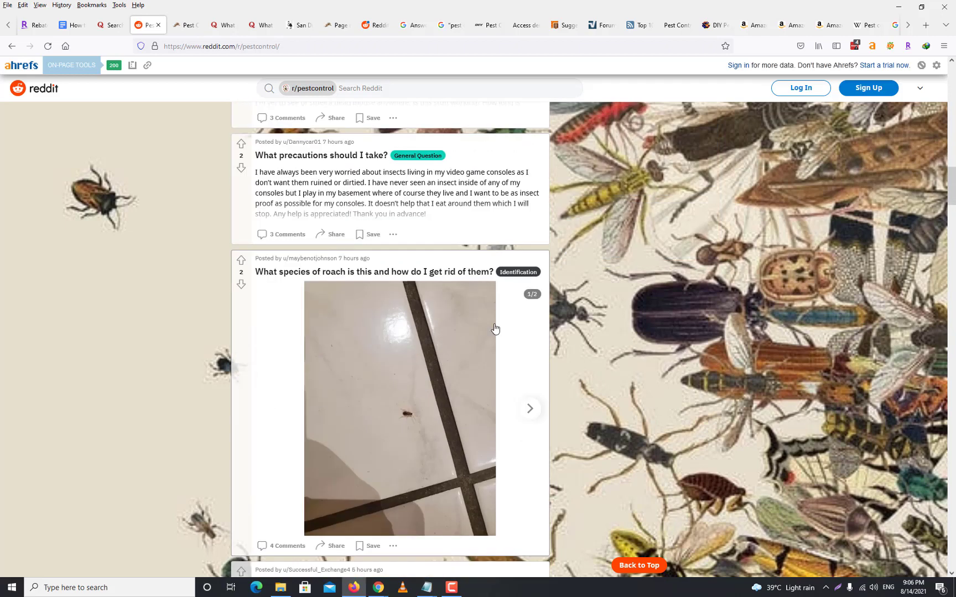
scroll(493, 327, down, 7)
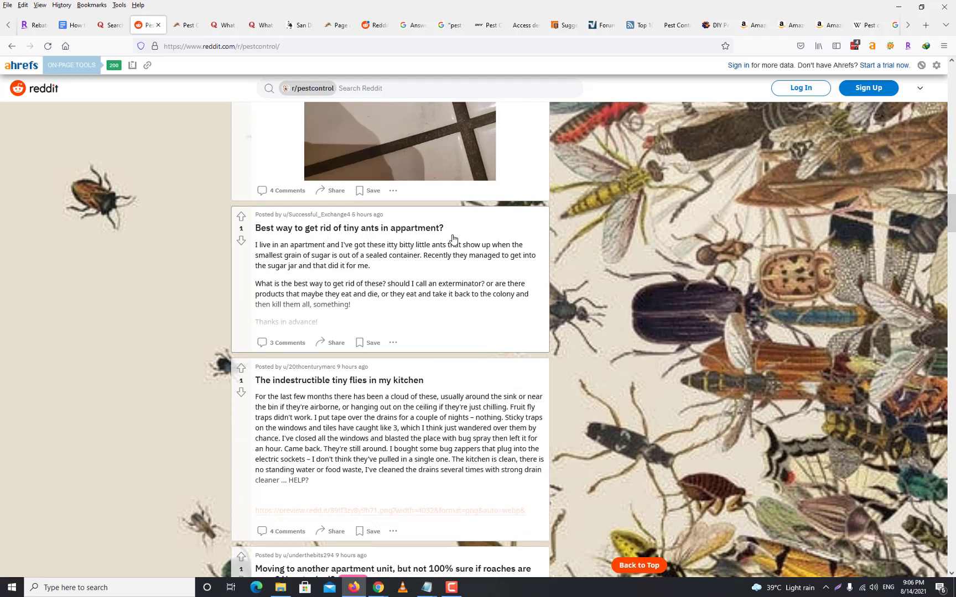
scroll(382, 382, down, 1)
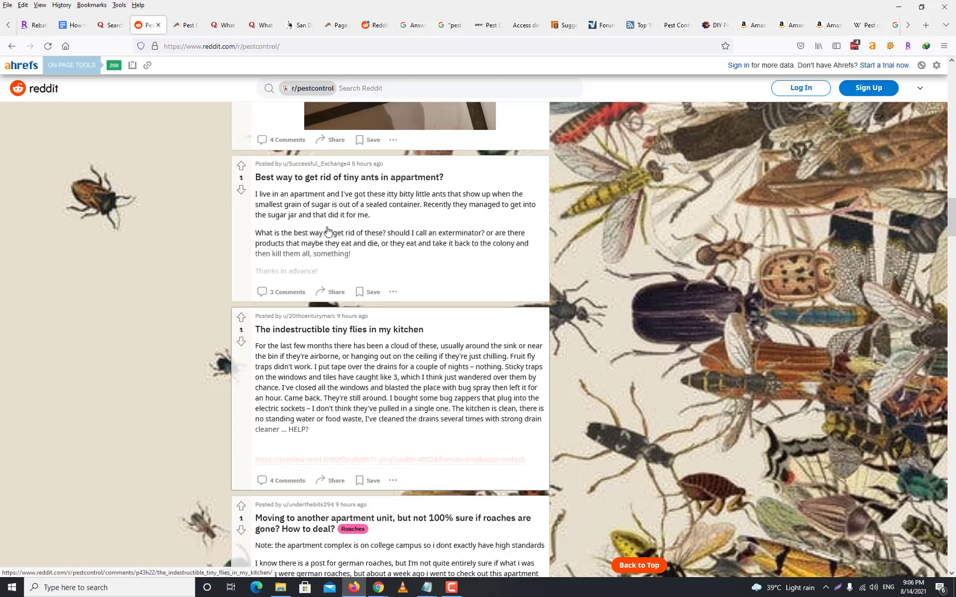
drag(255, 179, 452, 178)
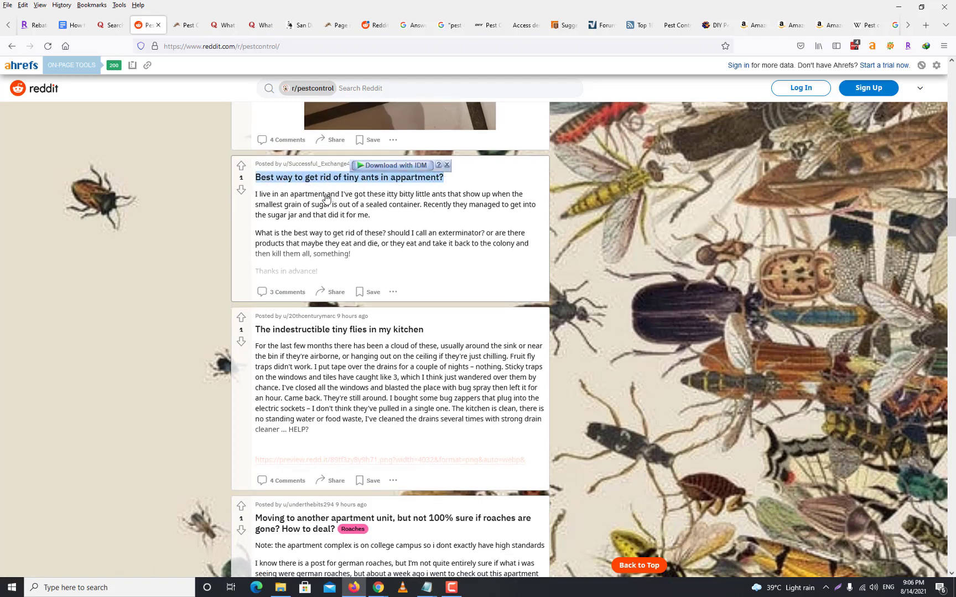
Review further r/pestcontrol post titles for topic ideas, from the kitchen flies and apartment roaches posts down to the palmetto bugs question.
scroll(323, 425, down, 3)
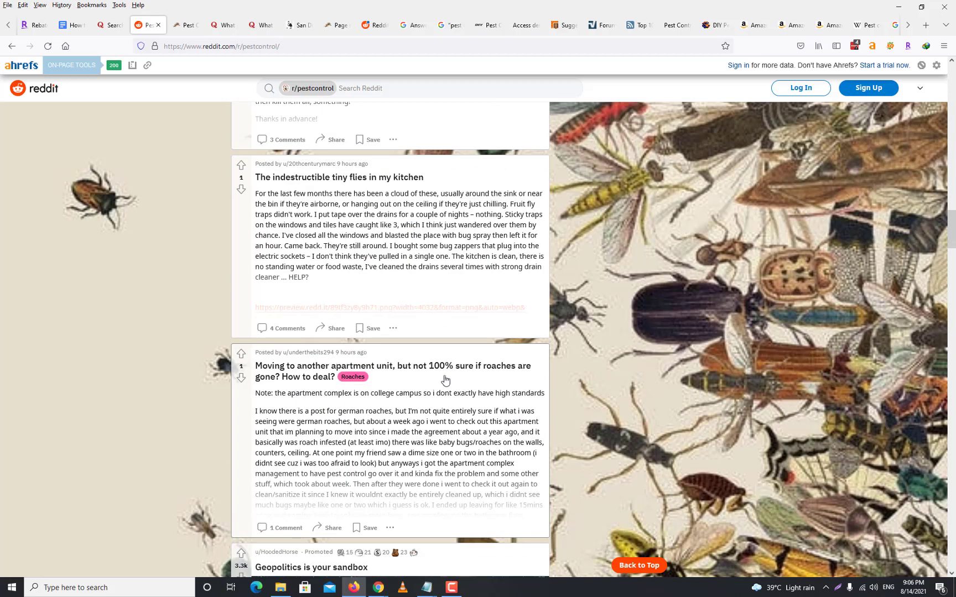
scroll(500, 379, down, 5)
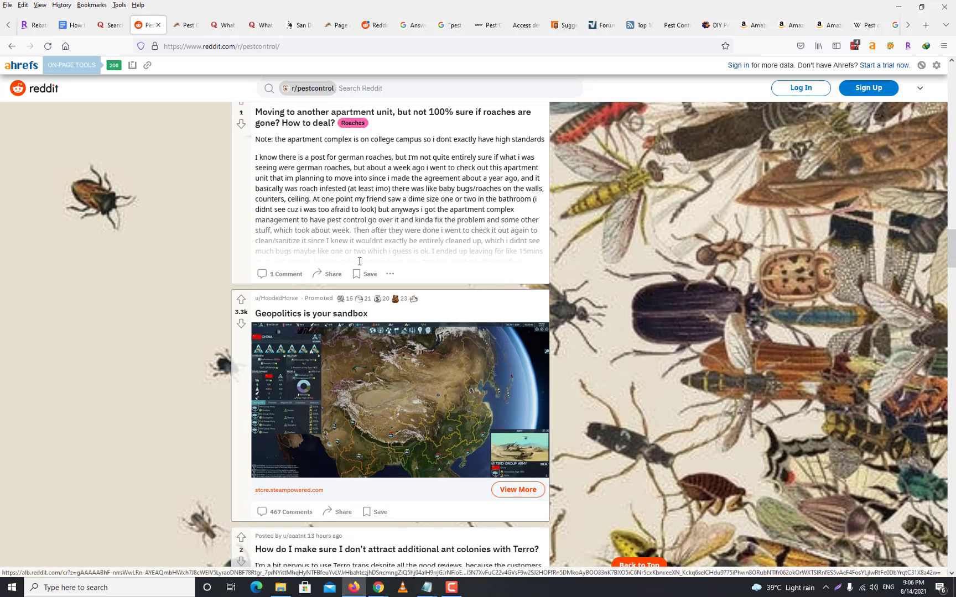
scroll(360, 261, up, 3)
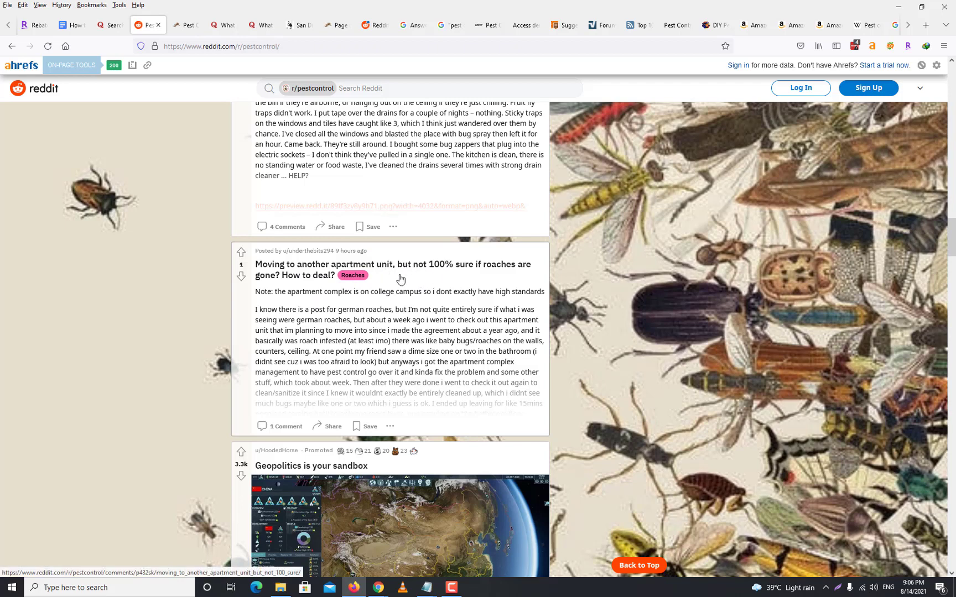
scroll(390, 279, down, 7)
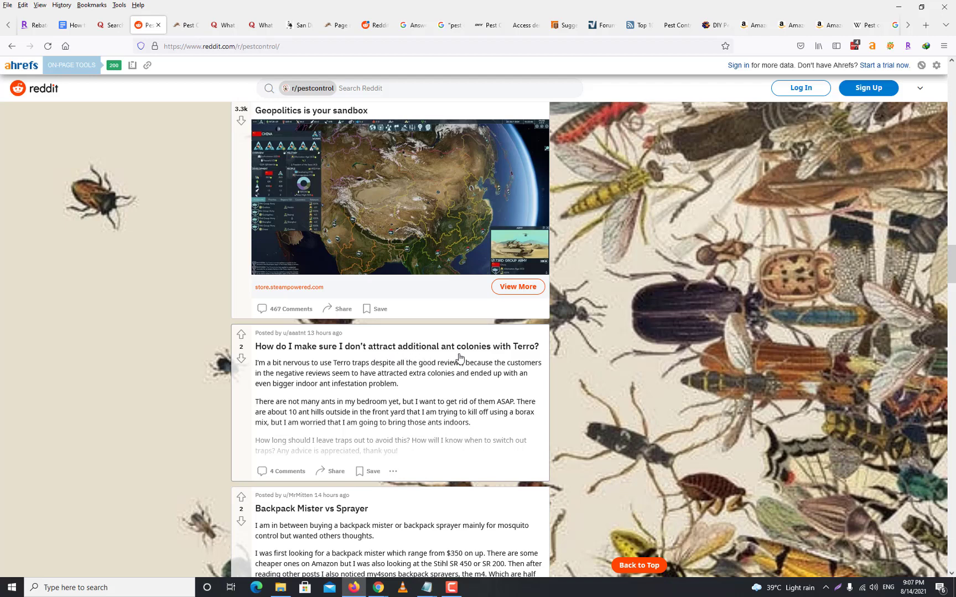
scroll(468, 363, down, 2)
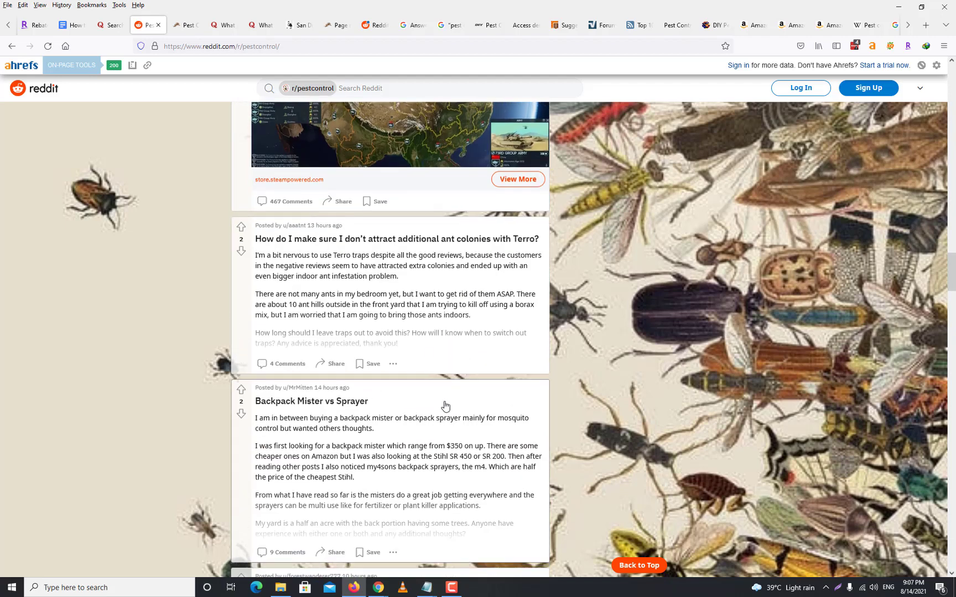
scroll(446, 406, down, 3)
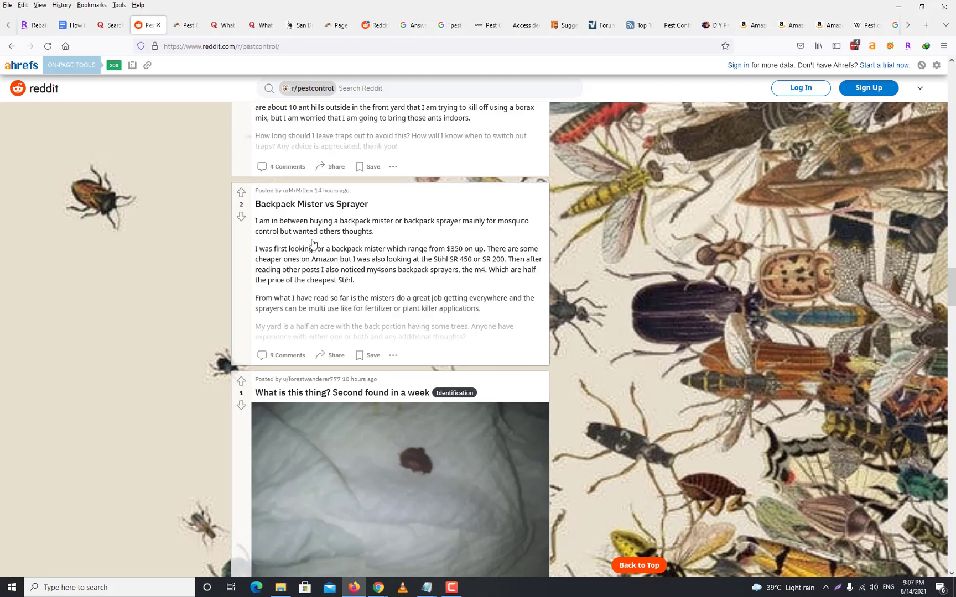
scroll(432, 329, down, 5)
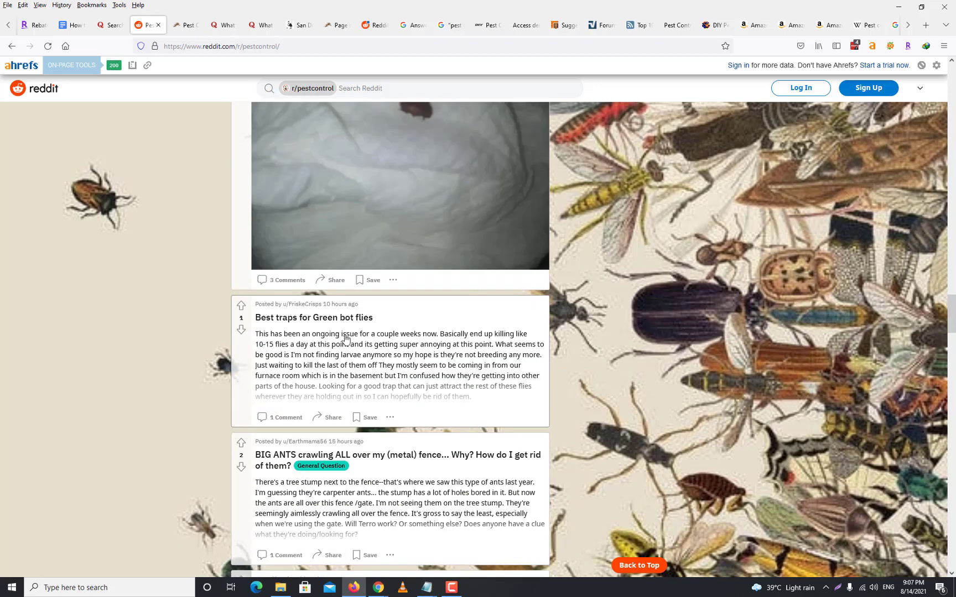
scroll(387, 341, down, 6)
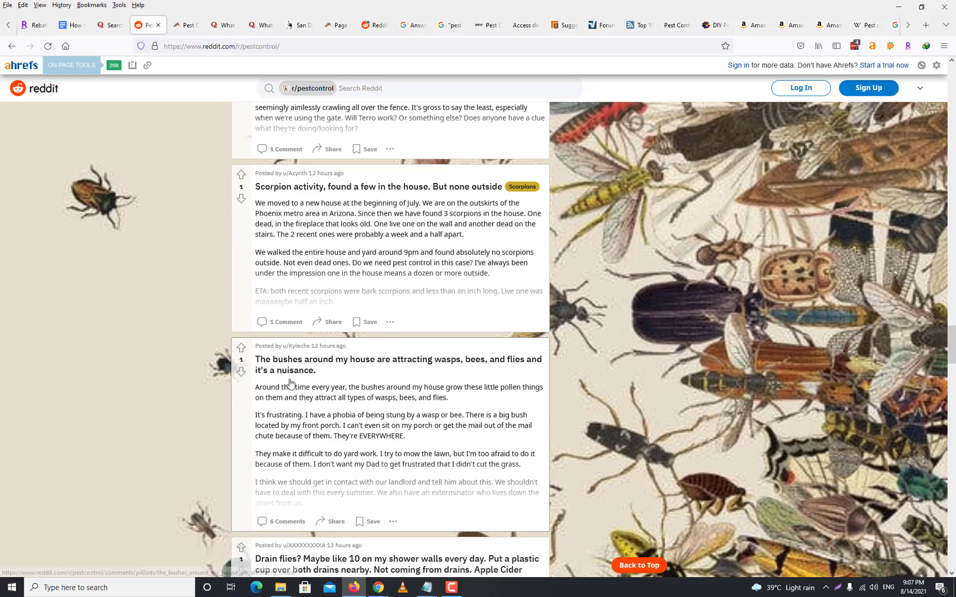
scroll(470, 377, down, 2)
scroll(469, 376, down, 10)
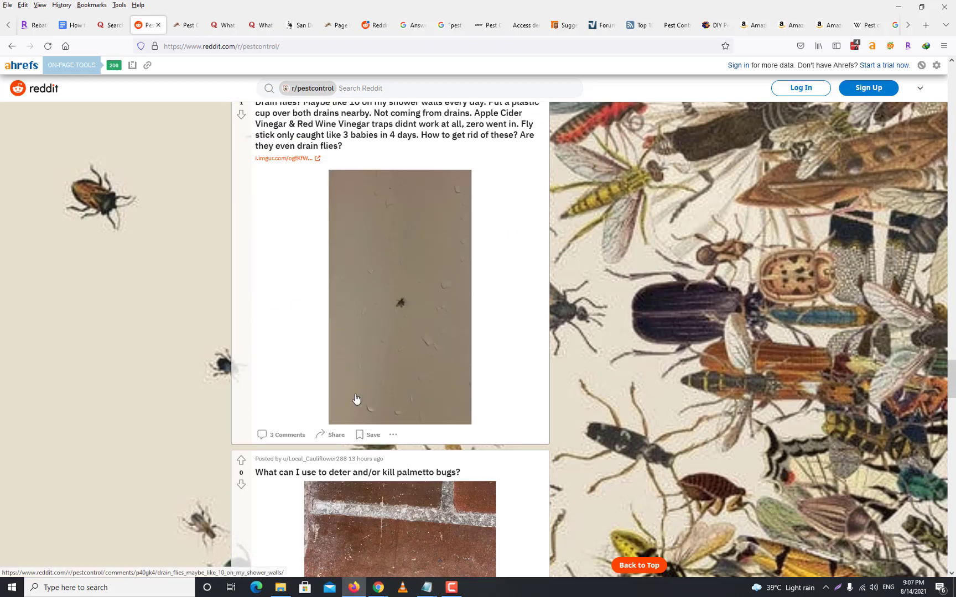
Copy the r/pestcontrol community's URL and look up its organic keywords in Ahrefs in Chrome.
click(286, 48)
key(ctrl+c)
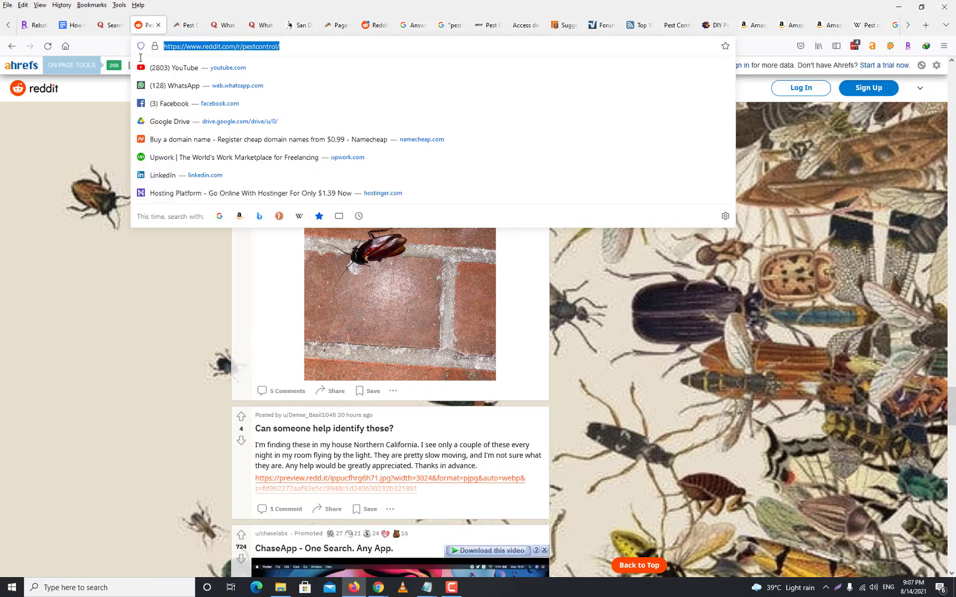
click(378, 588)
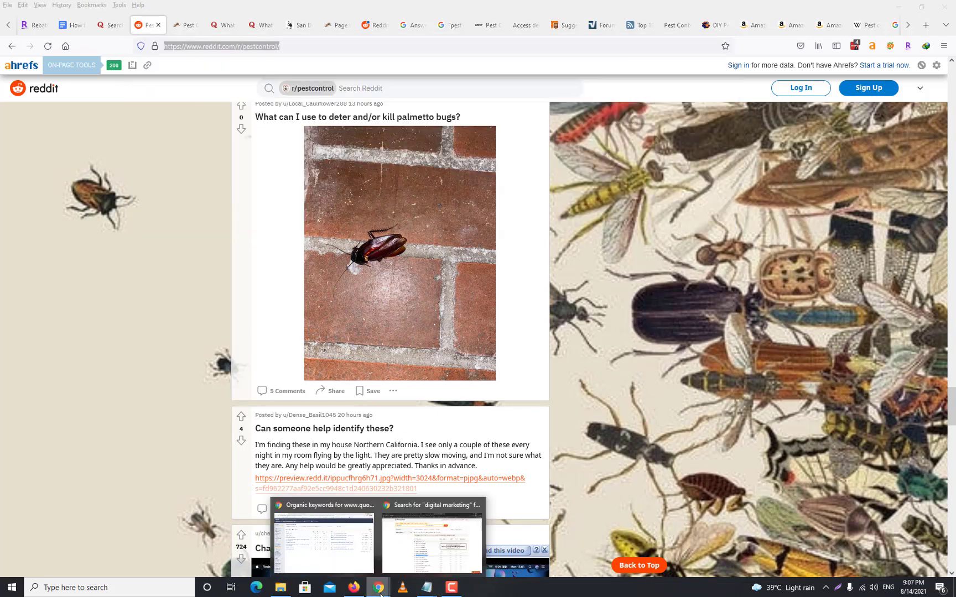
click(331, 556)
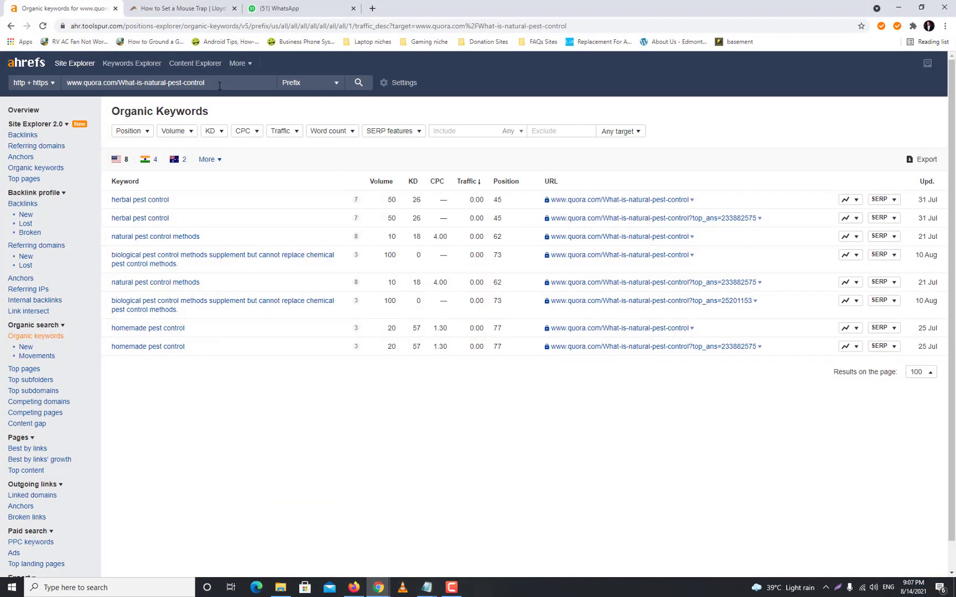
key(ctrl+v)
key(Return)
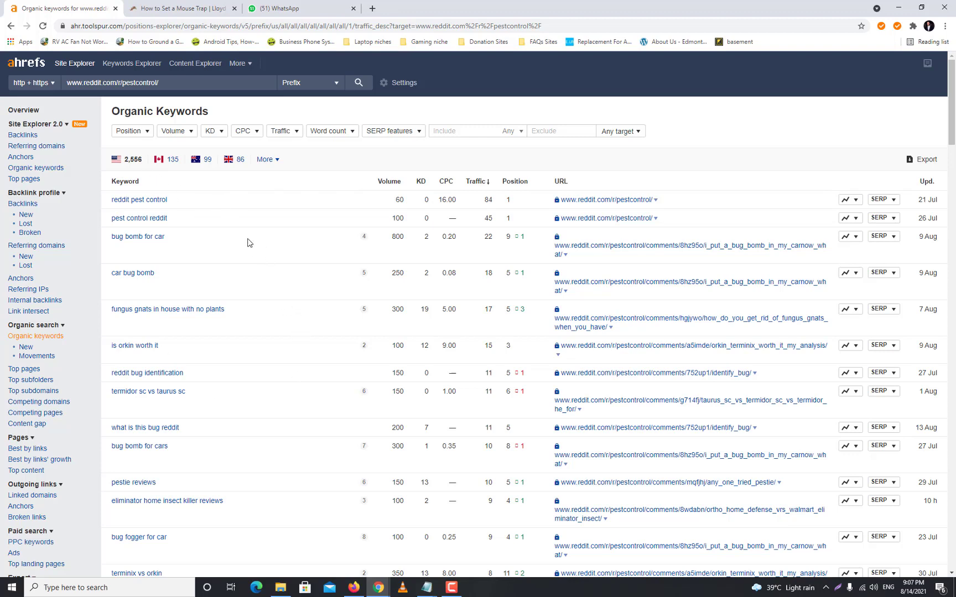
scroll(207, 231, down, 3)
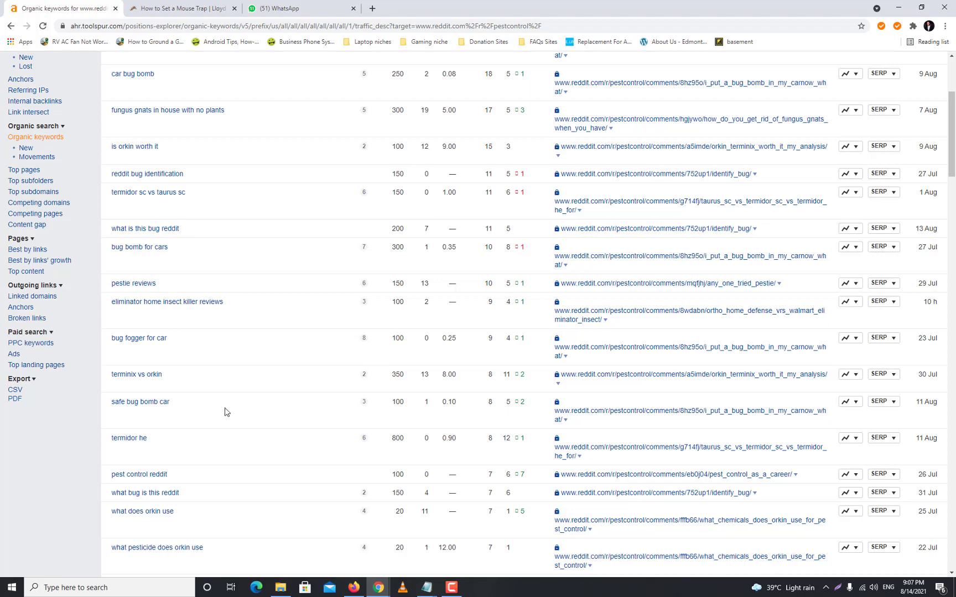
scroll(333, 408, down, 4)
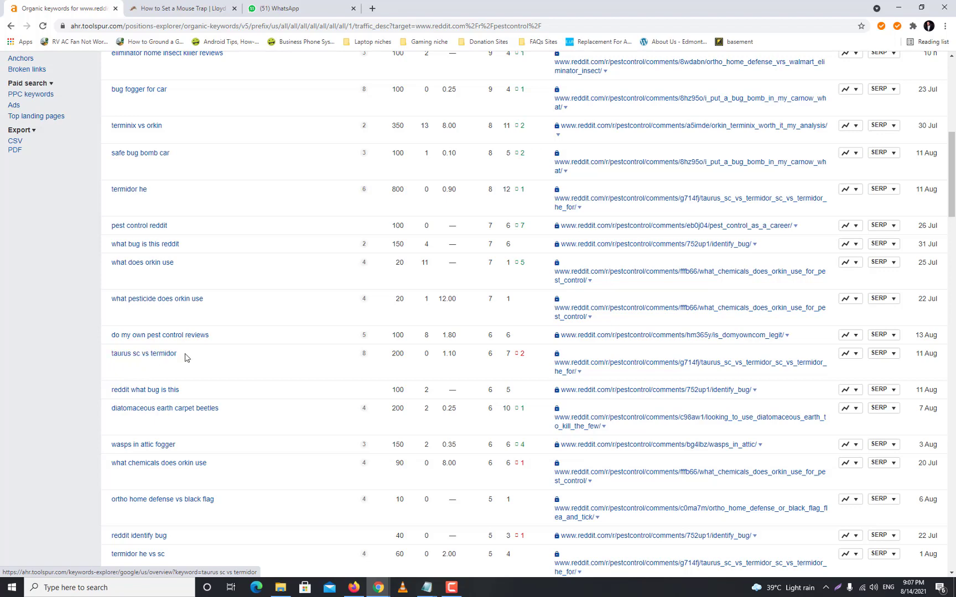
scroll(233, 365, down, 4)
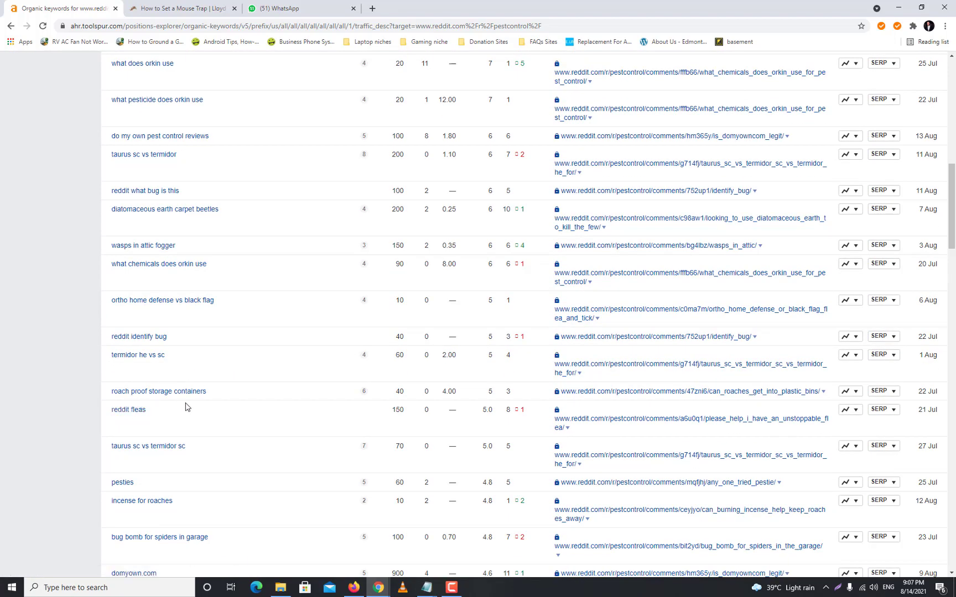
scroll(270, 420, down, 3)
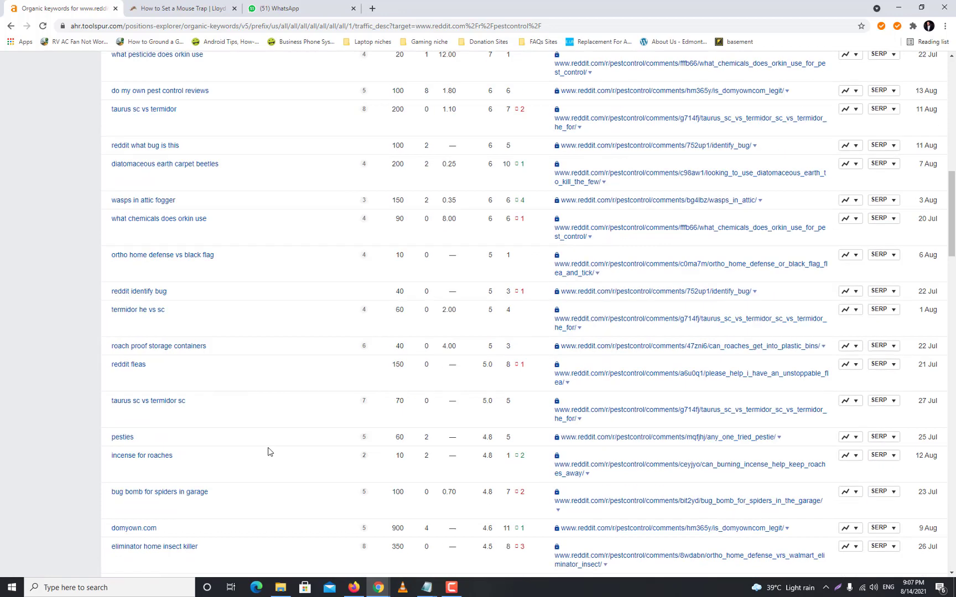
scroll(268, 452, down, 2)
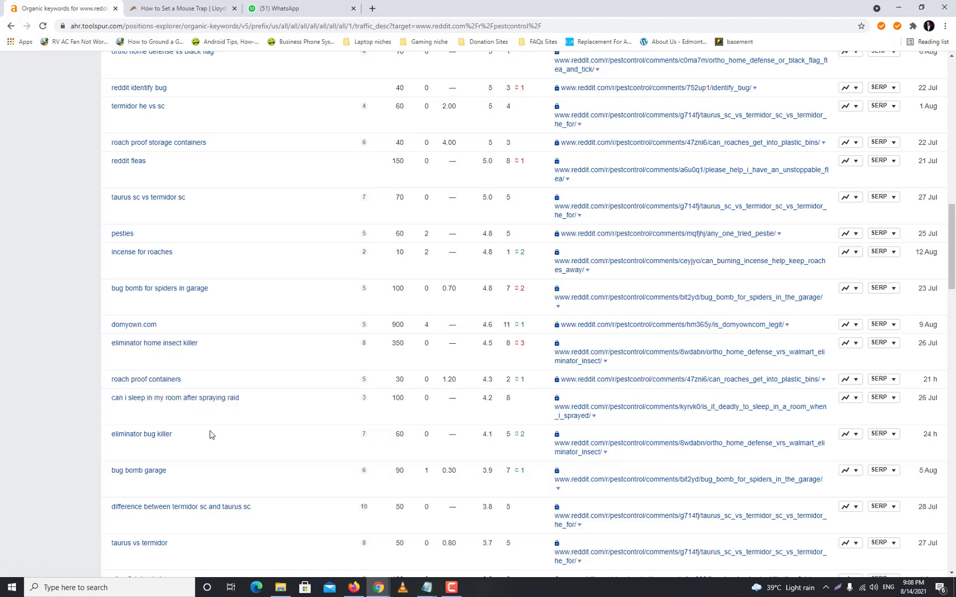
scroll(387, 447, down, 5)
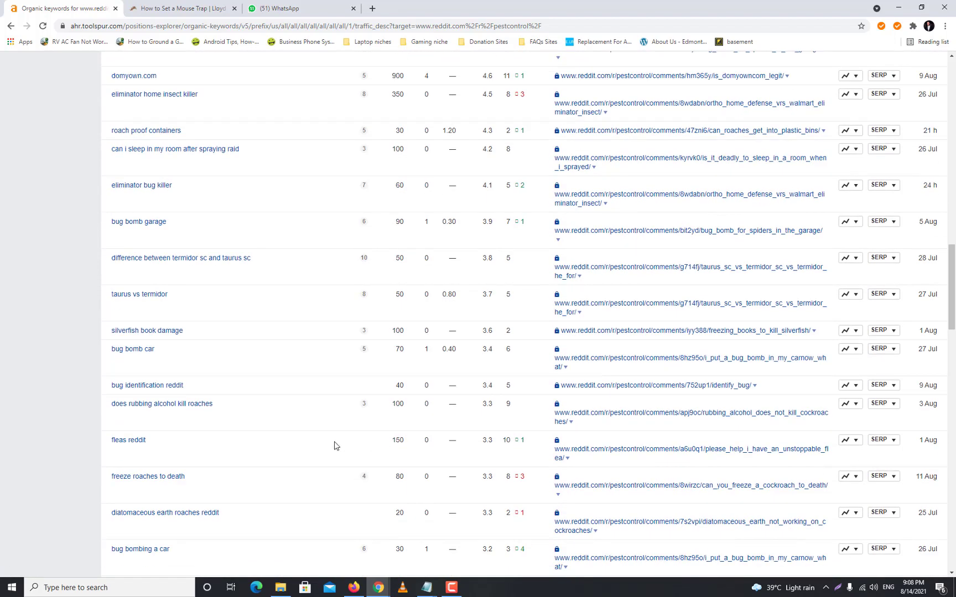
scroll(268, 285, down, 8)
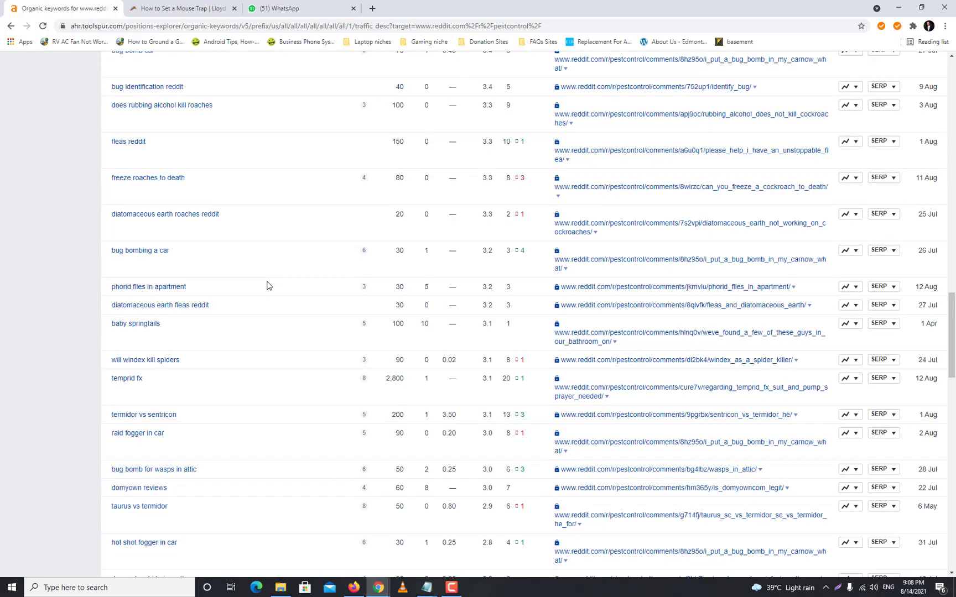
scroll(268, 285, up, 20)
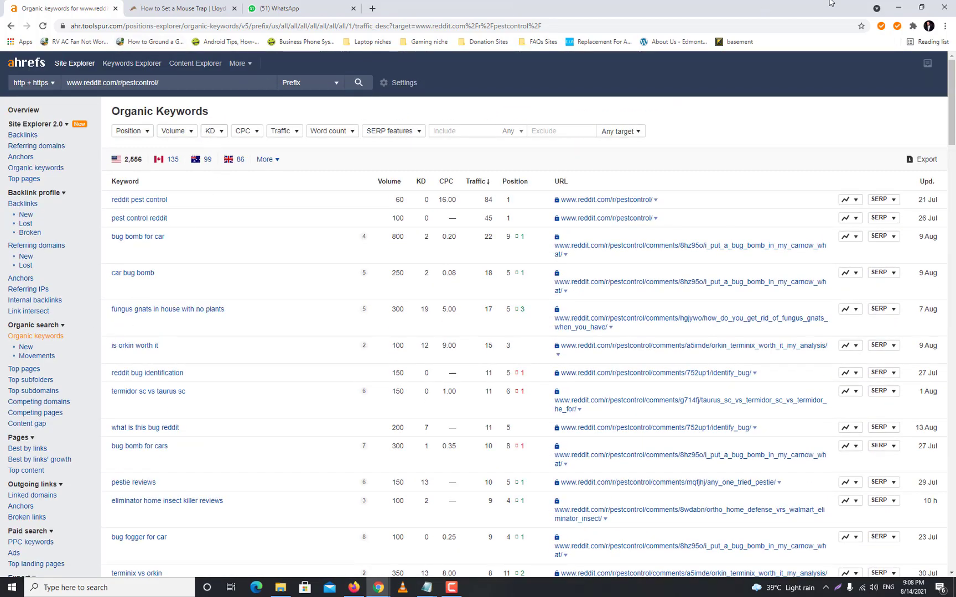
Return to Firefox, go back to the Reddit home page, and reopen the keyword research Google Doc at its Reddit notes.
click(900, 6)
scroll(149, 85, up, 5)
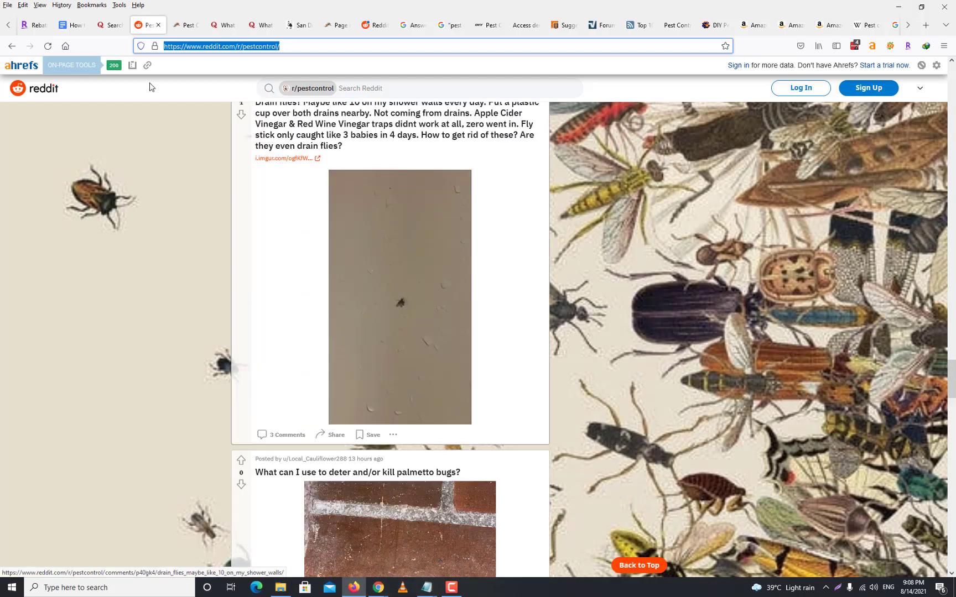
click(9, 47)
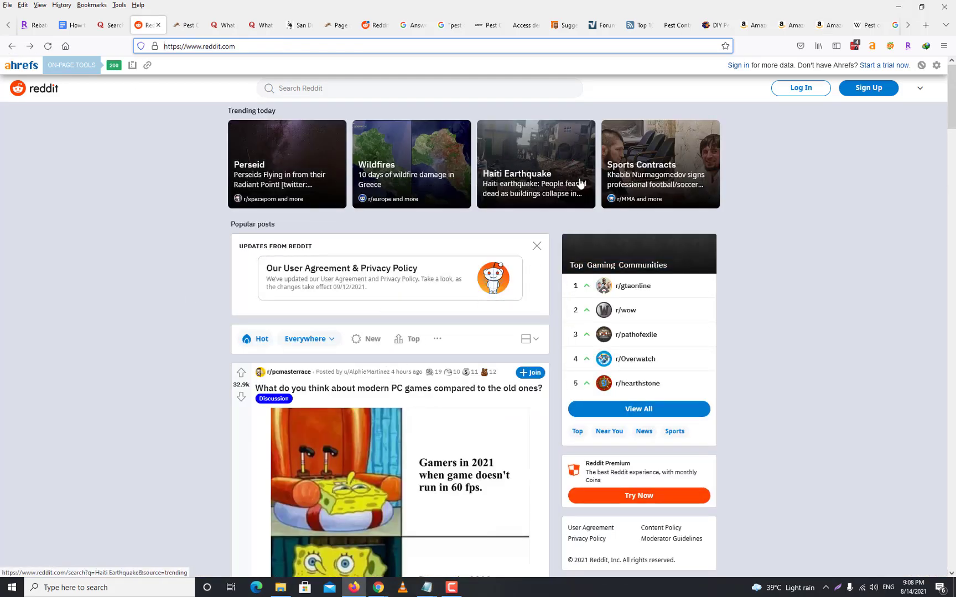
scroll(699, 227, down, 5)
scroll(700, 227, up, 5)
click(74, 25)
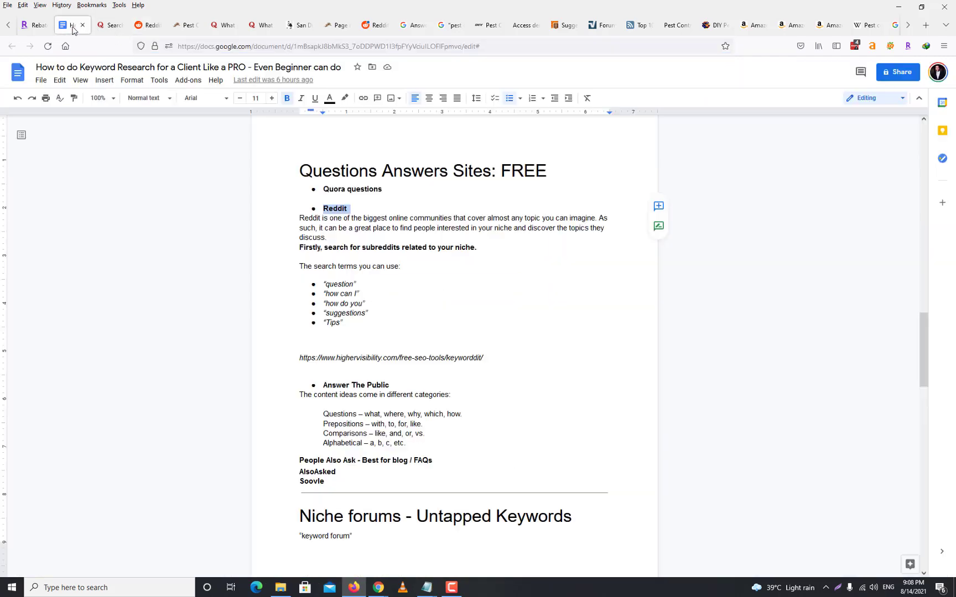
Copy the highervisibility.com Keyworddit URL from the document's Reddit notes and load it in the neighbouring Quora search tab.
click(369, 313)
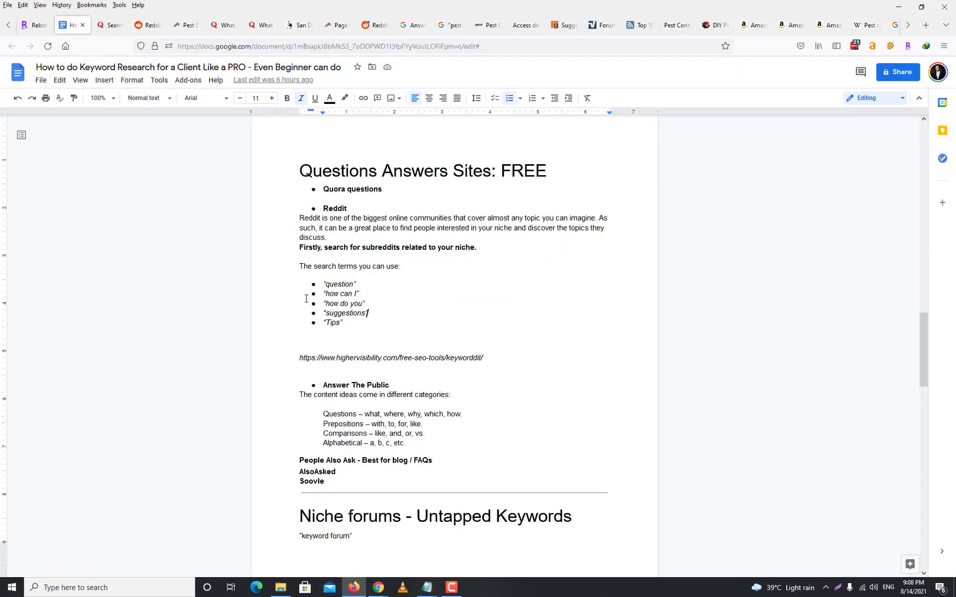
drag(296, 362, 493, 366)
key(ctrl+c)
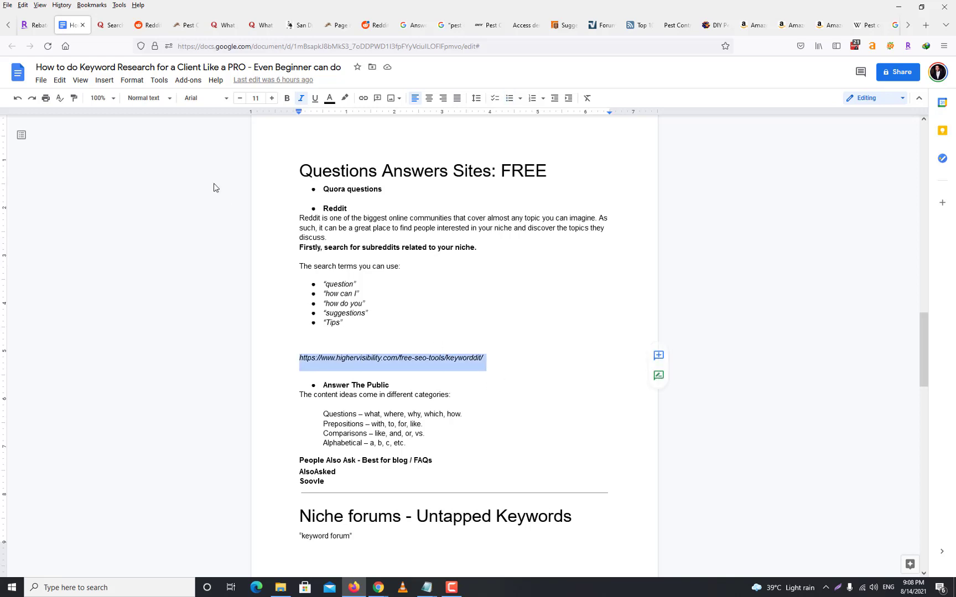
click(111, 26)
click(218, 47)
key(ctrl+v)
key(Return)
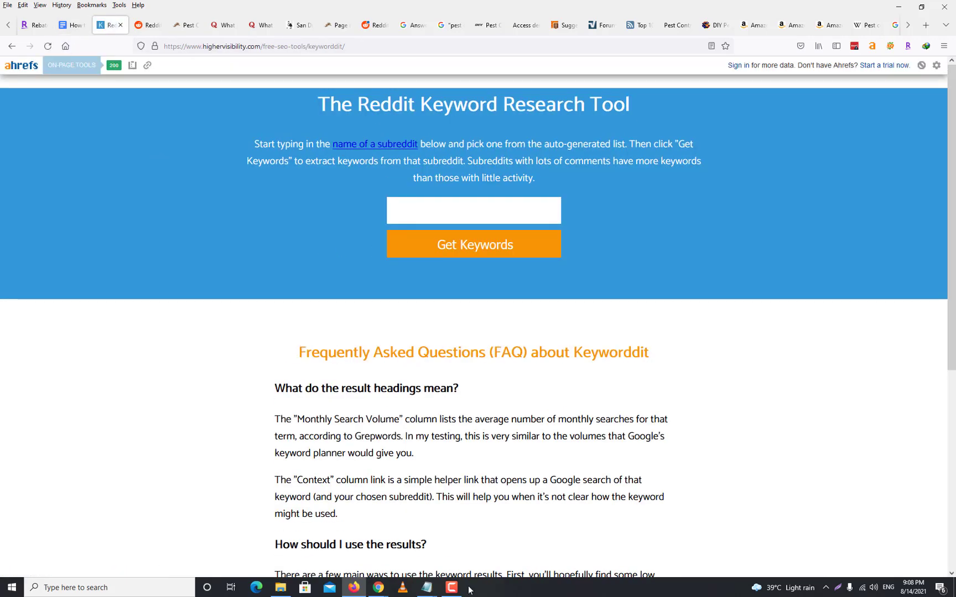
Copy "pest control" from the Ahrefs keyword list in Chrome and request its keywords in the Reddit Keyword Research Tool in Firefox.
click(377, 587)
click(311, 545)
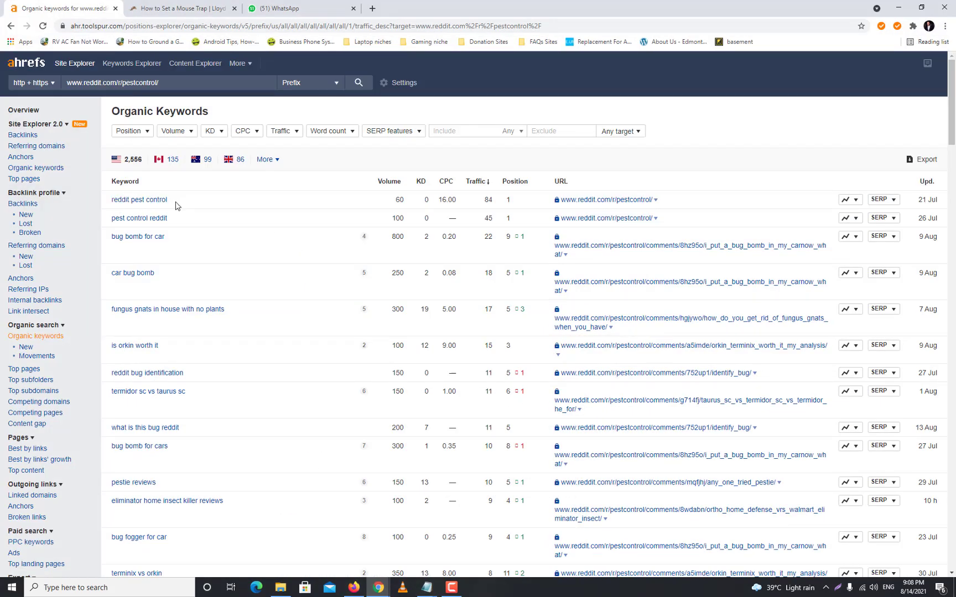
drag(176, 201, 129, 201)
key(ctrl+c)
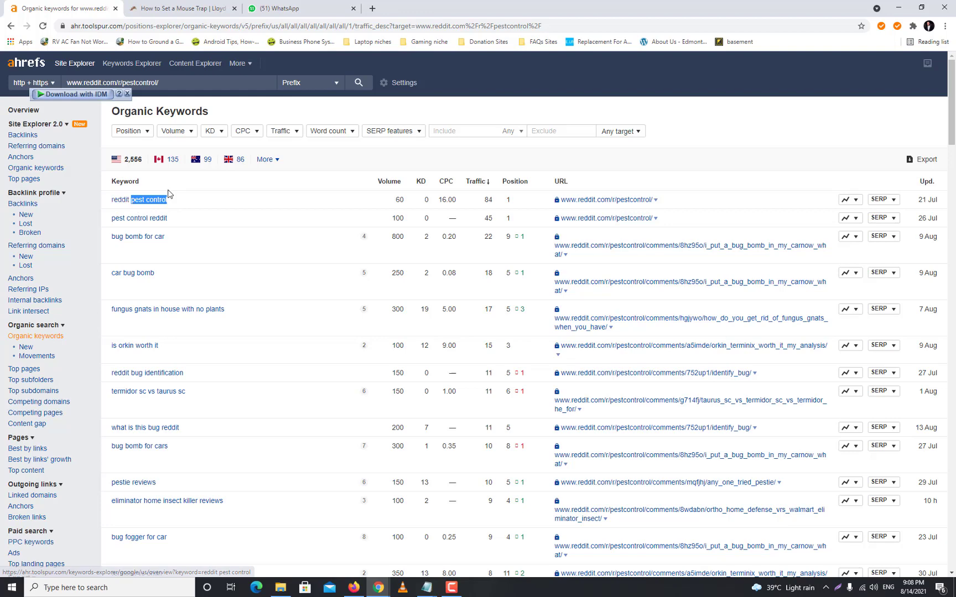
key(alt+Tab)
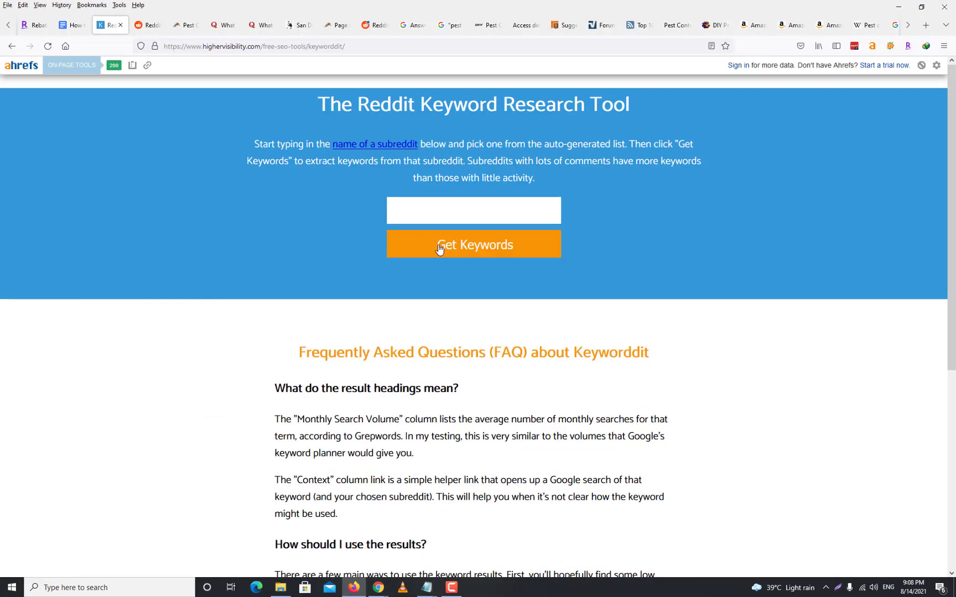
click(443, 206)
key(ctrl+v)
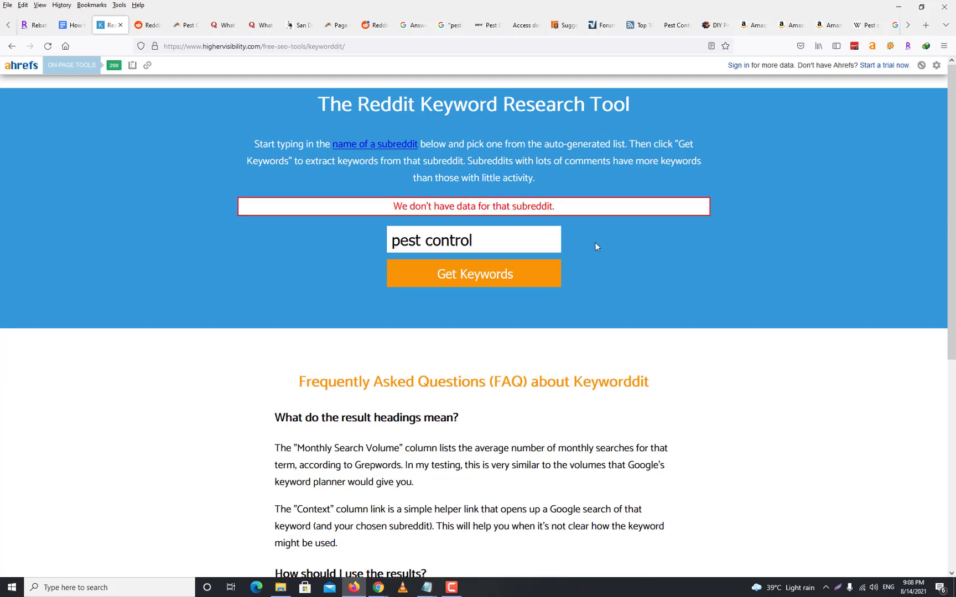
Shorten the subreddit name to "pest" and check the suggested subreddits and the Keyworddit FAQ.
double_click(427, 246)
key(BackSpace)
key(BackSpace)
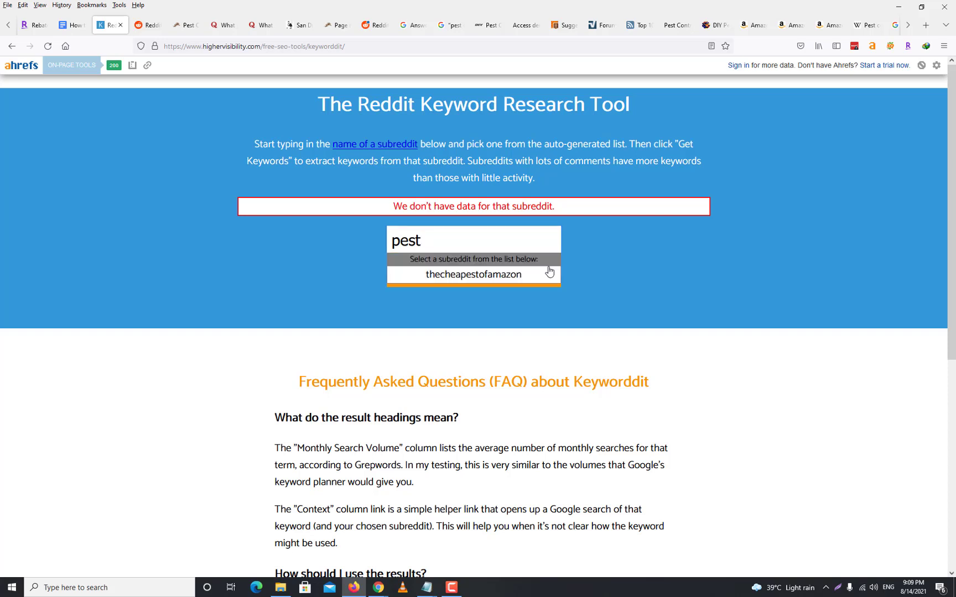
scroll(726, 353, down, 5)
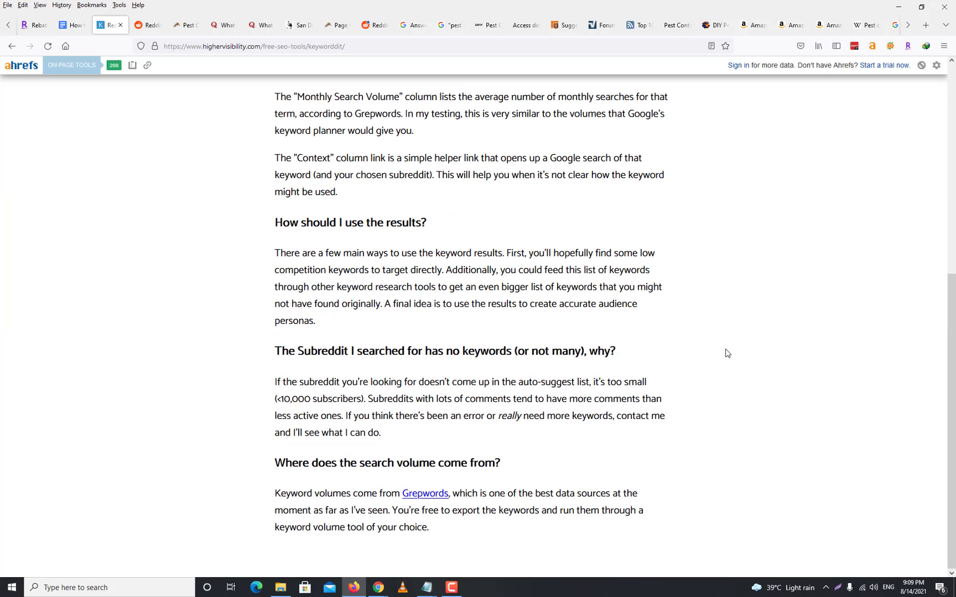
scroll(727, 354, up, 5)
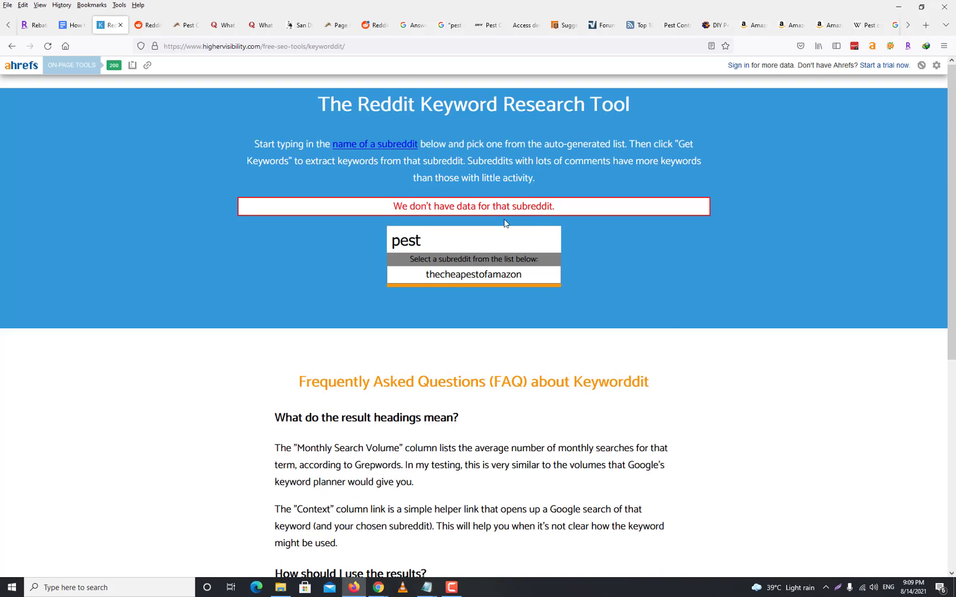
Open redditlist from the tool's subreddit name link, search it for "pest" and look through the listed subreddits.
click(372, 145)
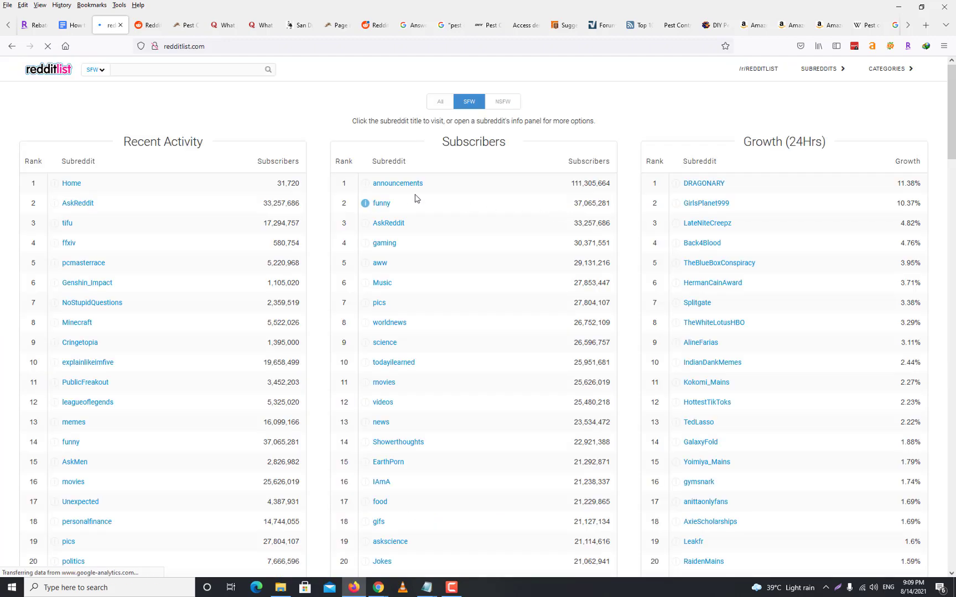
click(201, 88)
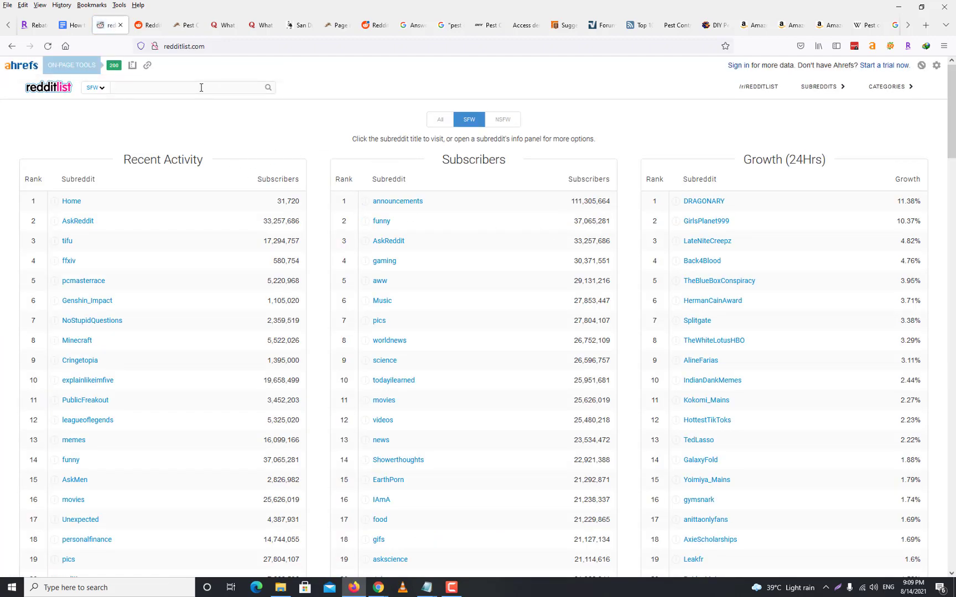
text(pest control)
key(Return)
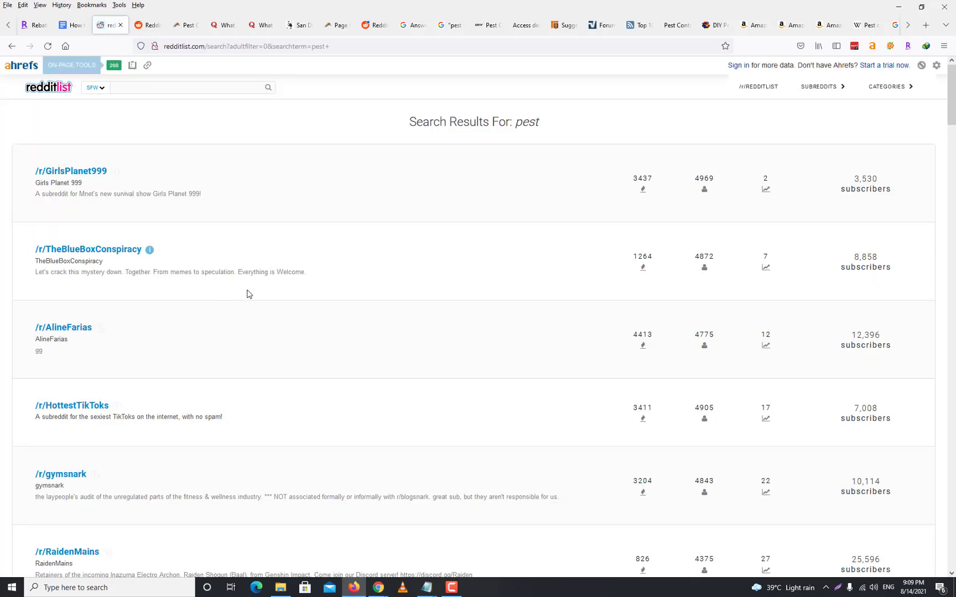
scroll(248, 294, down, 8)
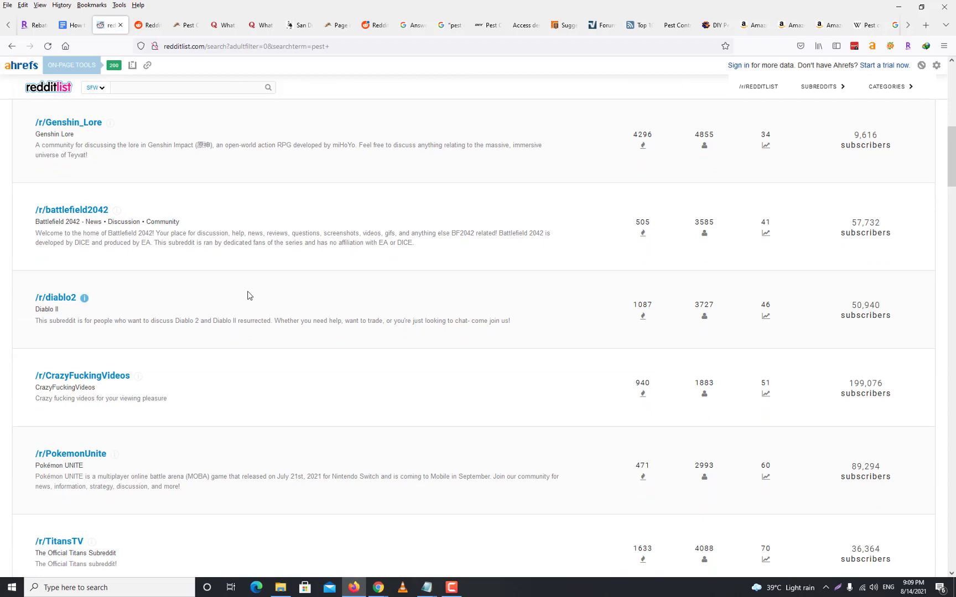
scroll(248, 296, down, 7)
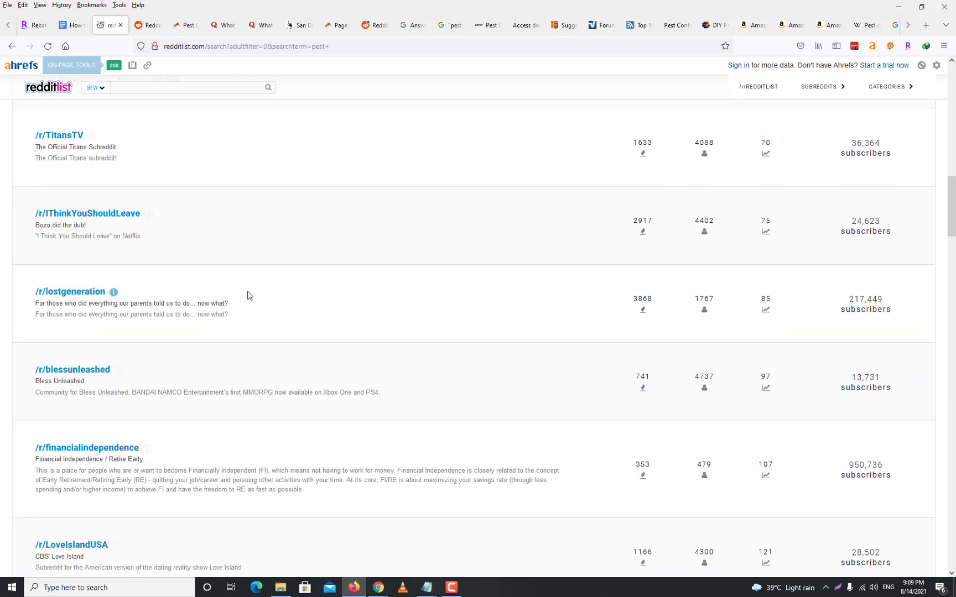
scroll(248, 296, down, 8)
scroll(247, 296, up, 10)
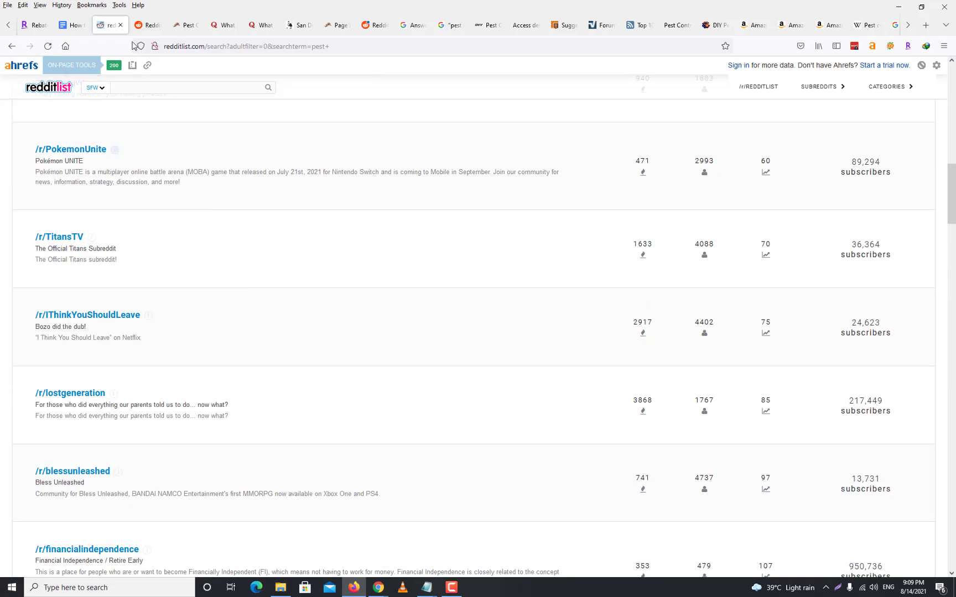
Return to the Reddit Keyword Research Tool, request keywords for "pestcontrol" and check the FAQ about missing subreddits.
click(9, 25)
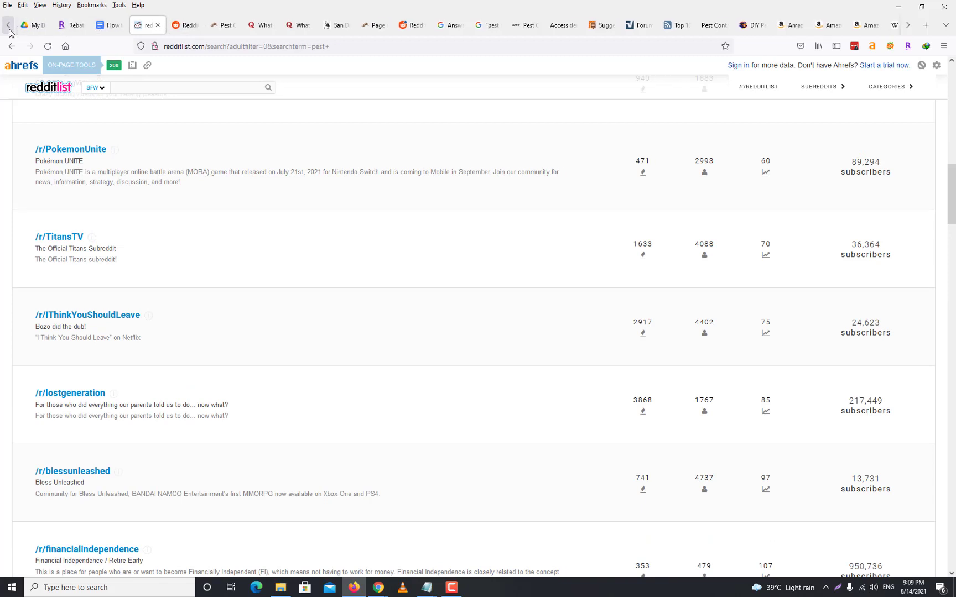
click(11, 46)
click(11, 46)
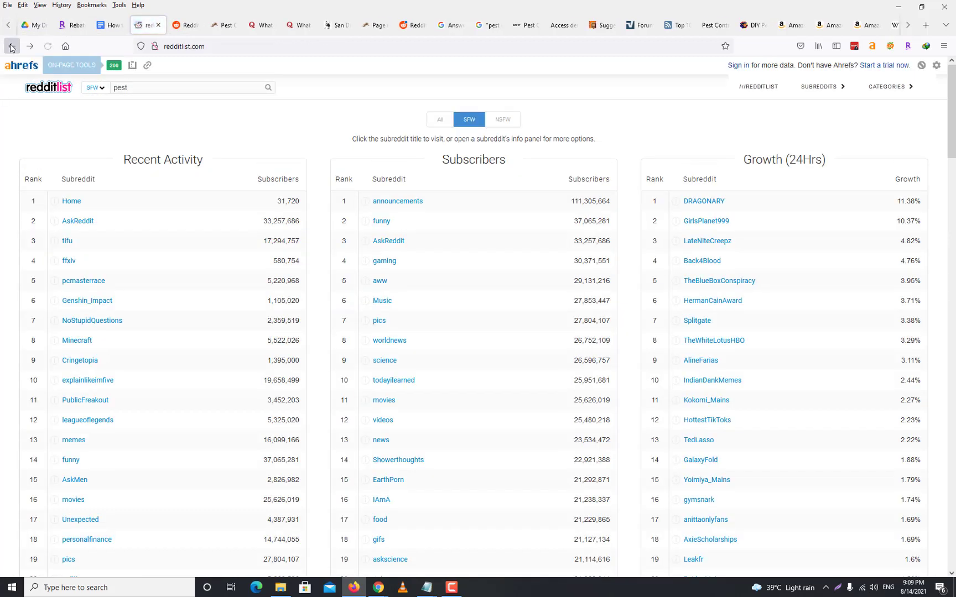
click(457, 201)
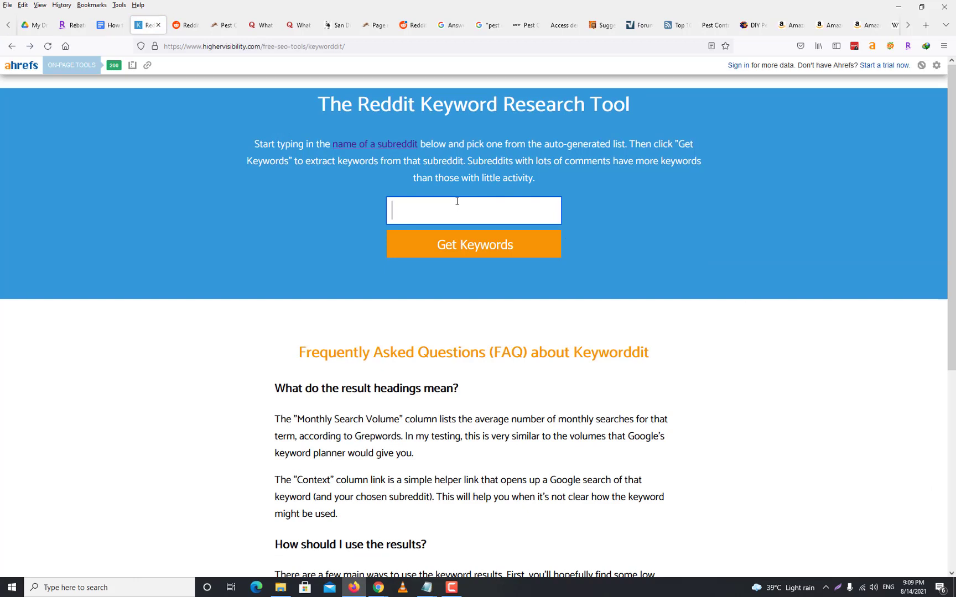
text(pest control)
key(BackSpace)
click(462, 252)
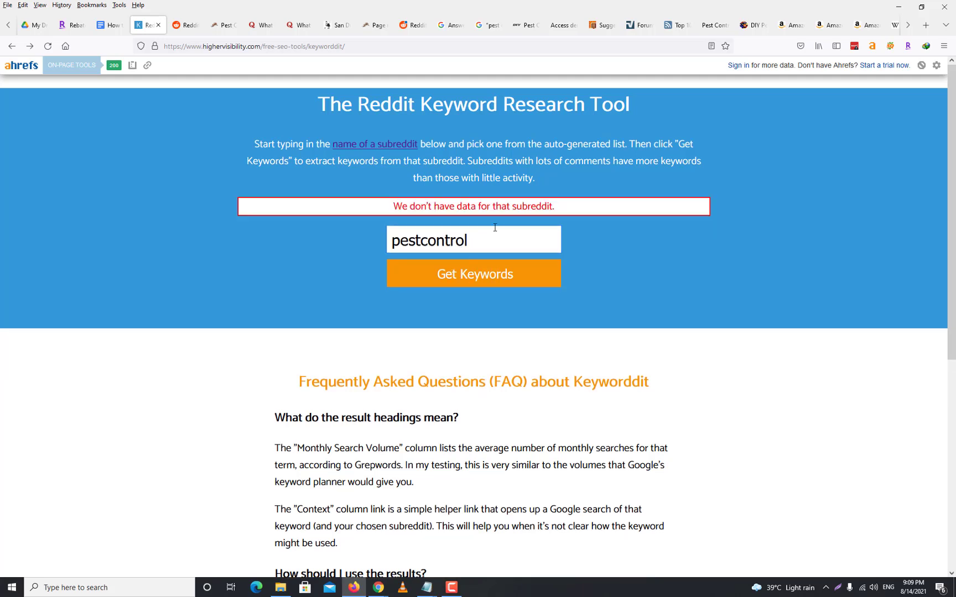
scroll(691, 256, down, 5)
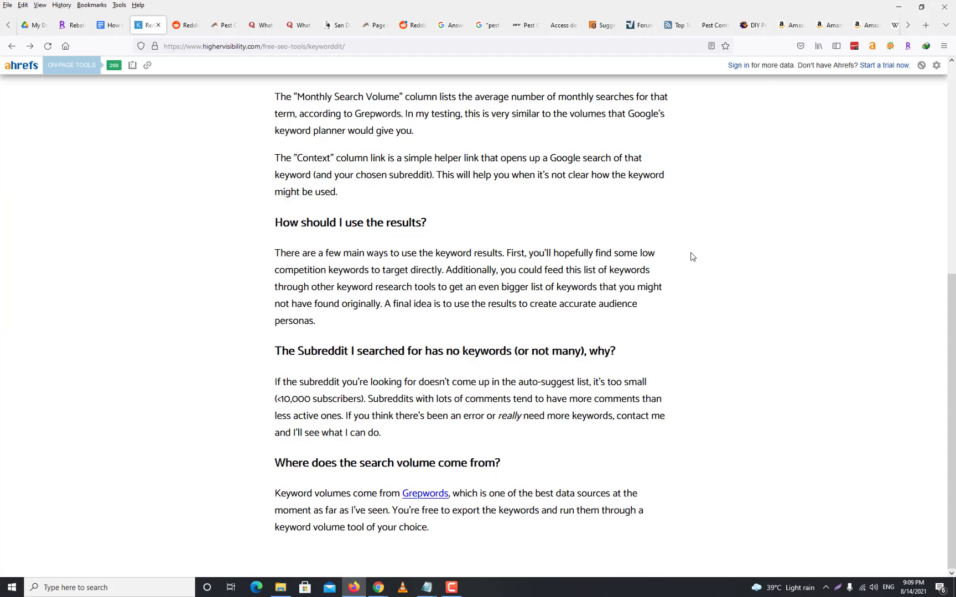
scroll(691, 256, up, 5)
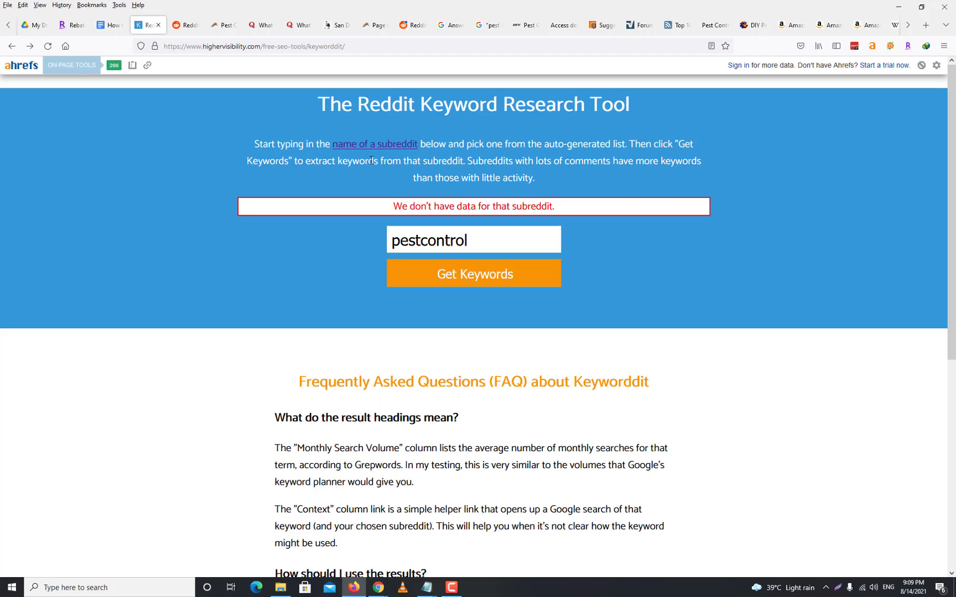
Reopen redditlist from the subreddit name link, and load the r/pestcontrol community in the Reddit tab.
click(379, 145)
click(330, 90)
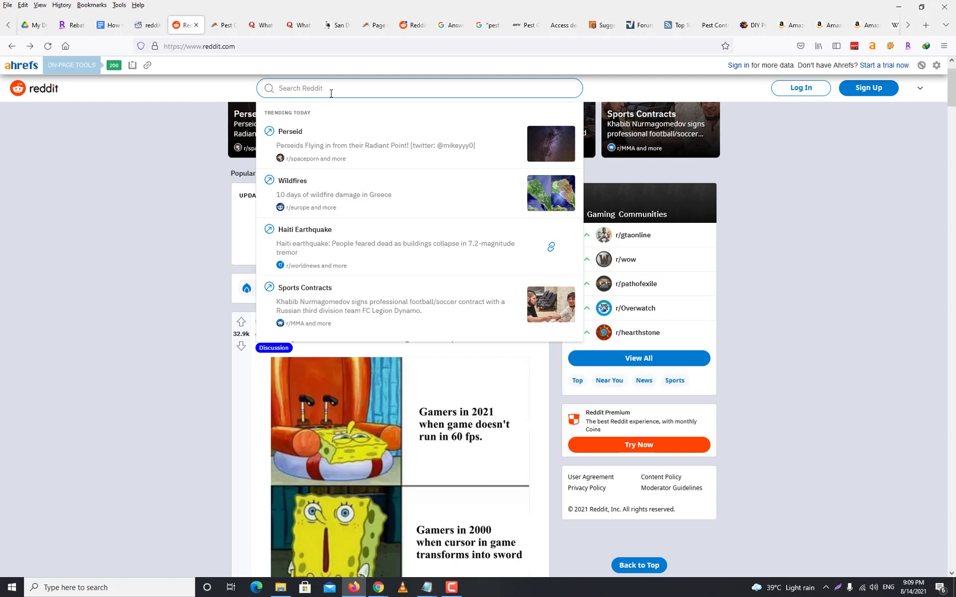
text(r/pestcontrol)
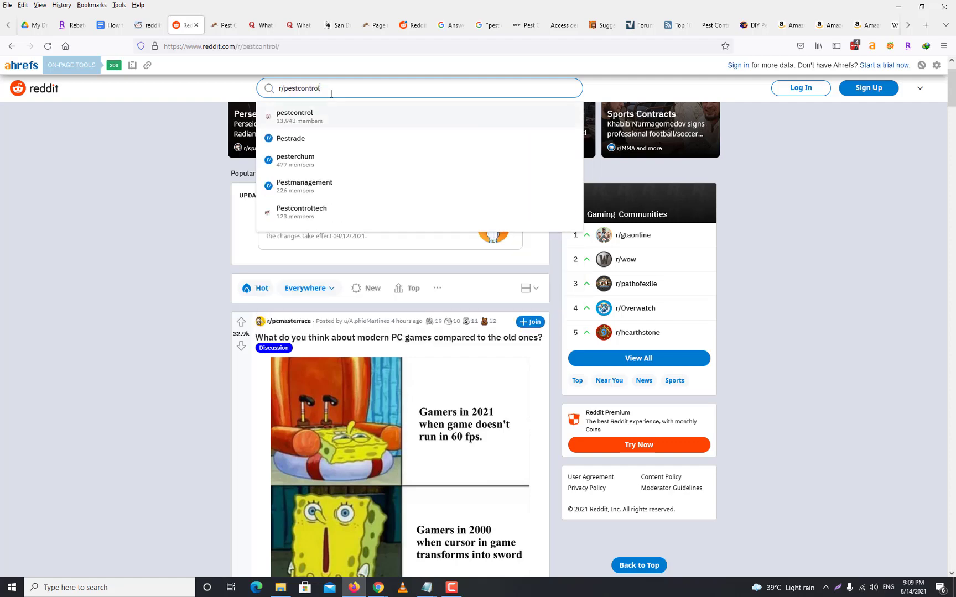
key(Return)
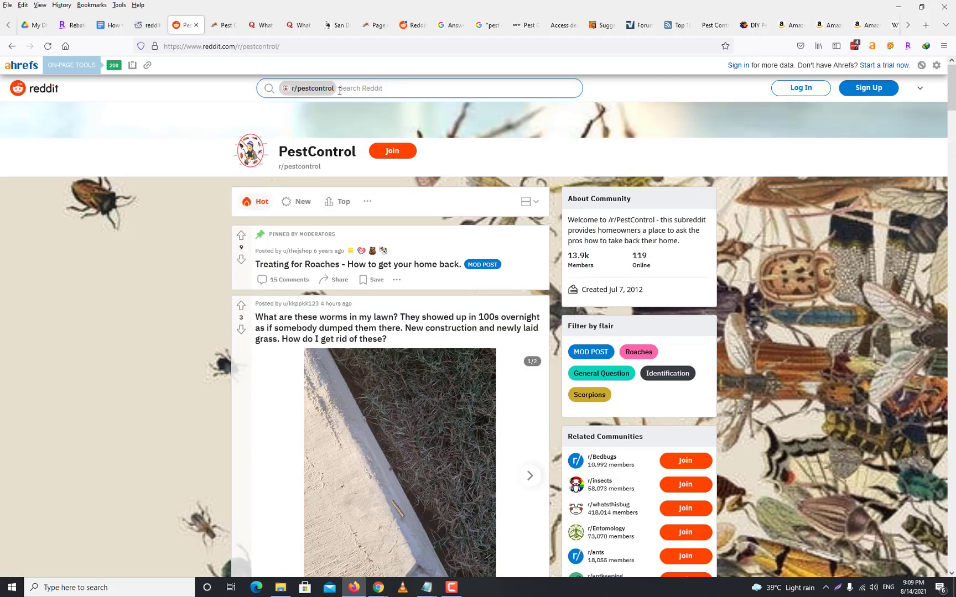
click(142, 25)
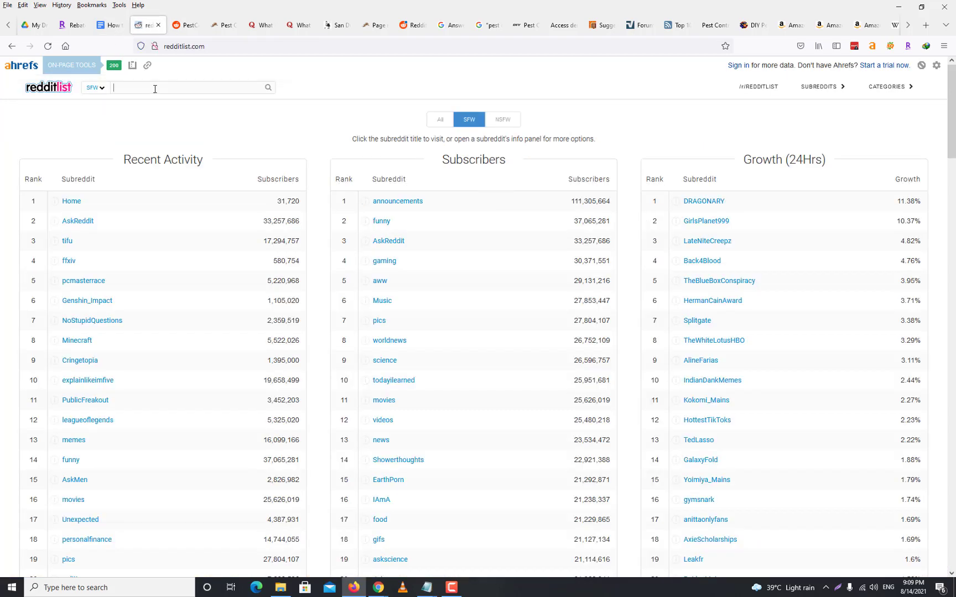
key(ctrl+v)
key(ctrl+a)
key(ctrl+s)
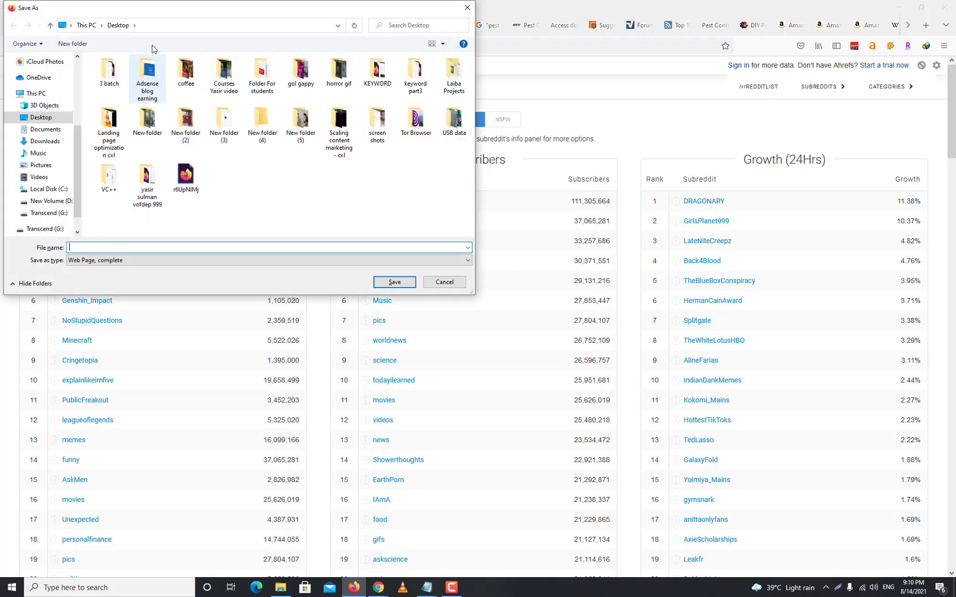
click(465, 11)
Copy the community title "PestControl" from Reddit, search redditlist for it and open the matching subreddit.
click(170, 25)
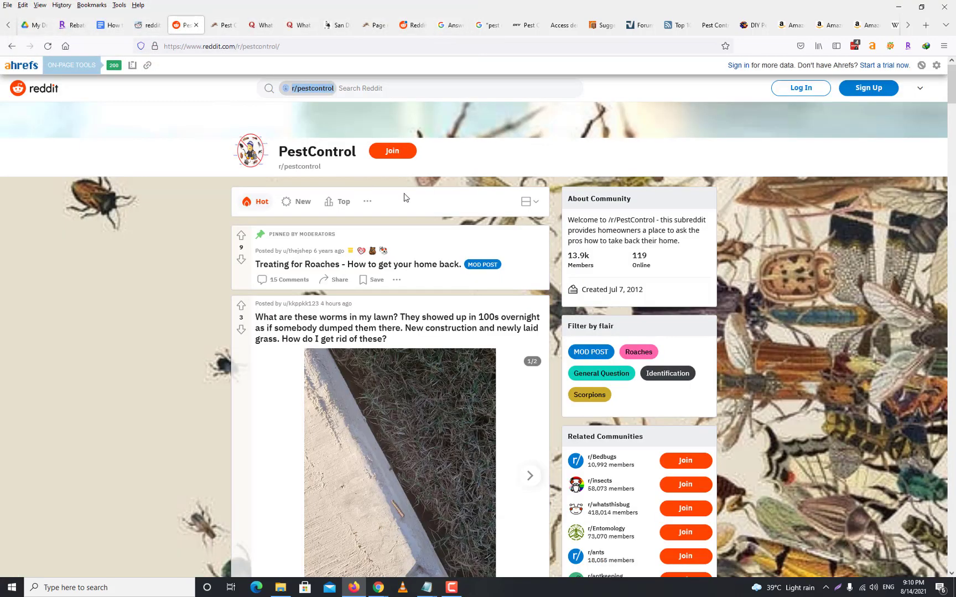
drag(287, 152, 349, 150)
key(ctrl+c)
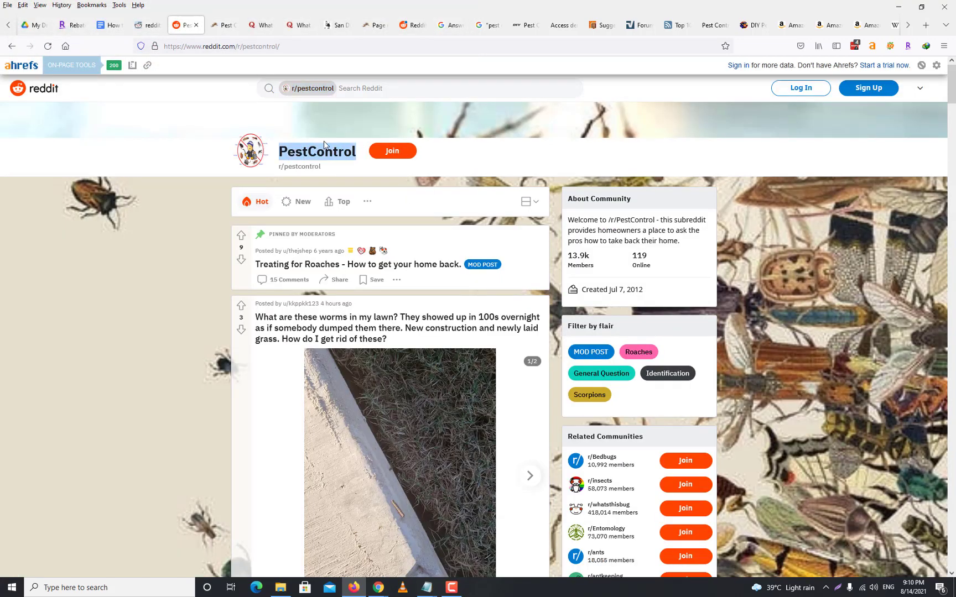
click(147, 25)
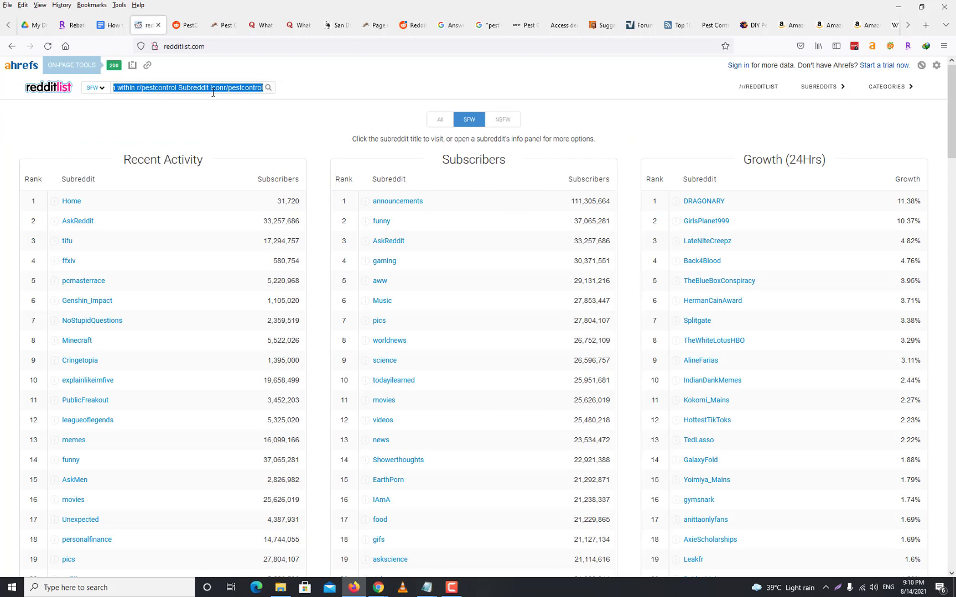
key(ctrl+v)
key(Return)
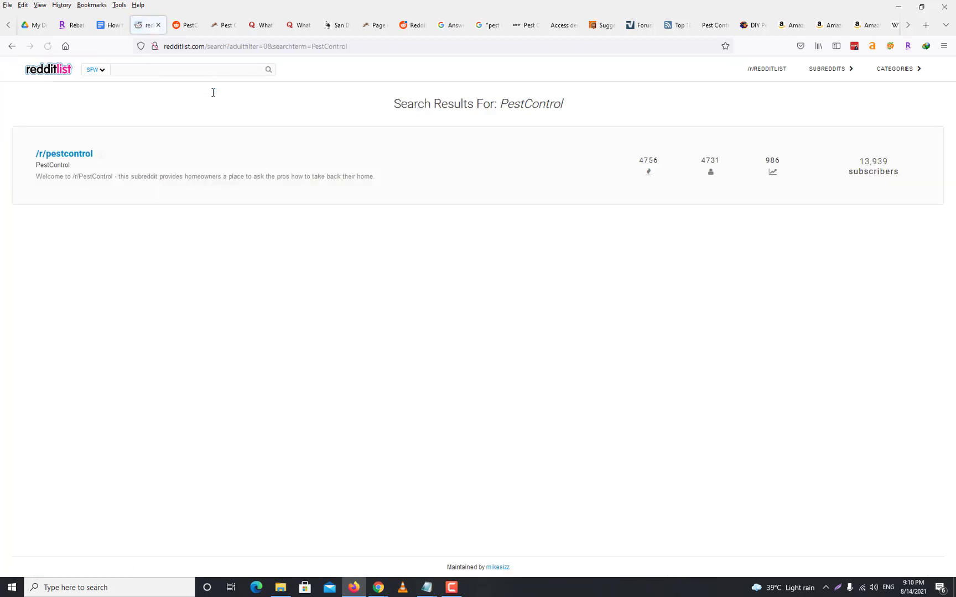
click(79, 177)
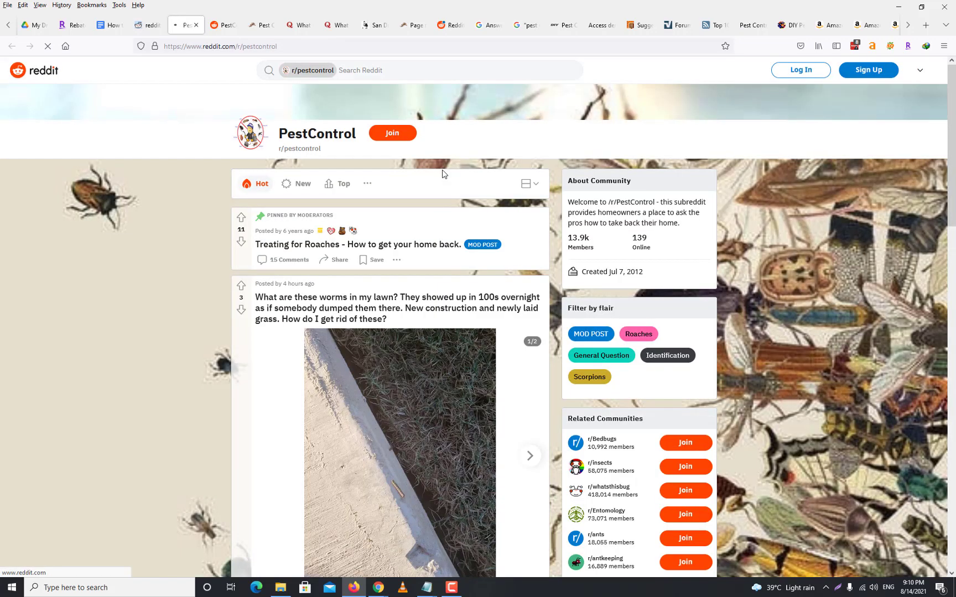
Go back through redditlist to the Reddit Keyword Research Tool and review its FAQ on using the results.
click(152, 28)
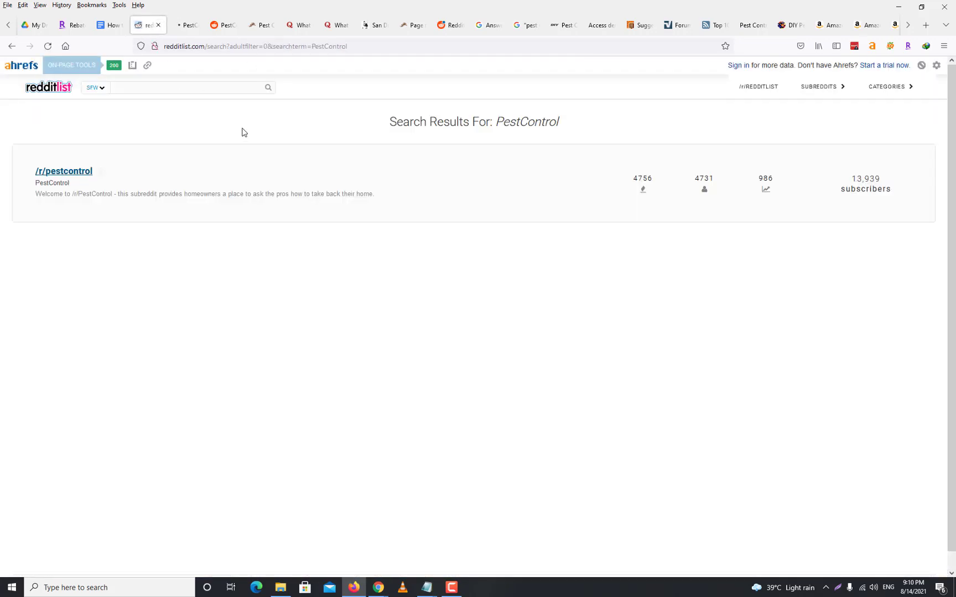
click(11, 47)
click(11, 47)
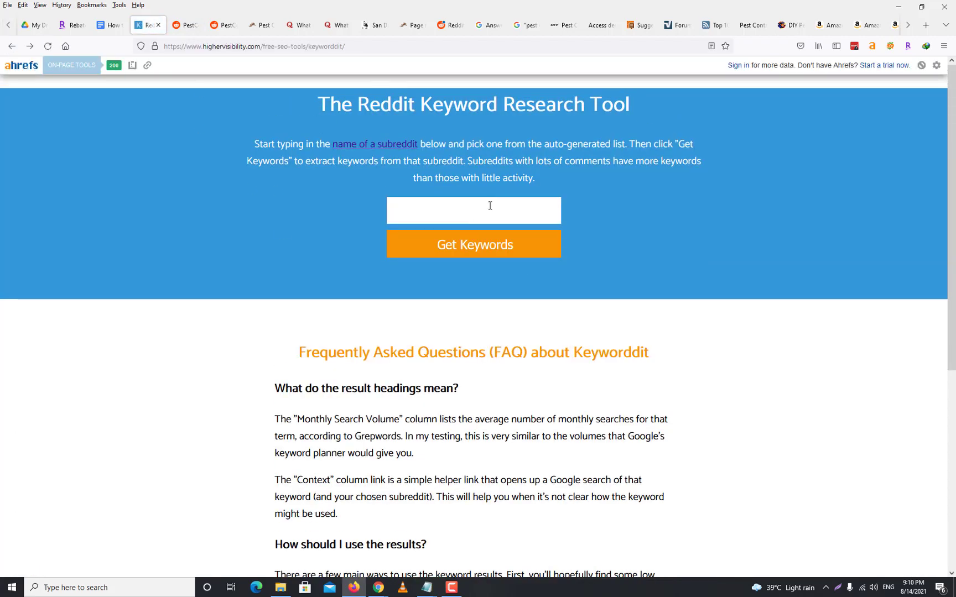
scroll(575, 255, down, 5)
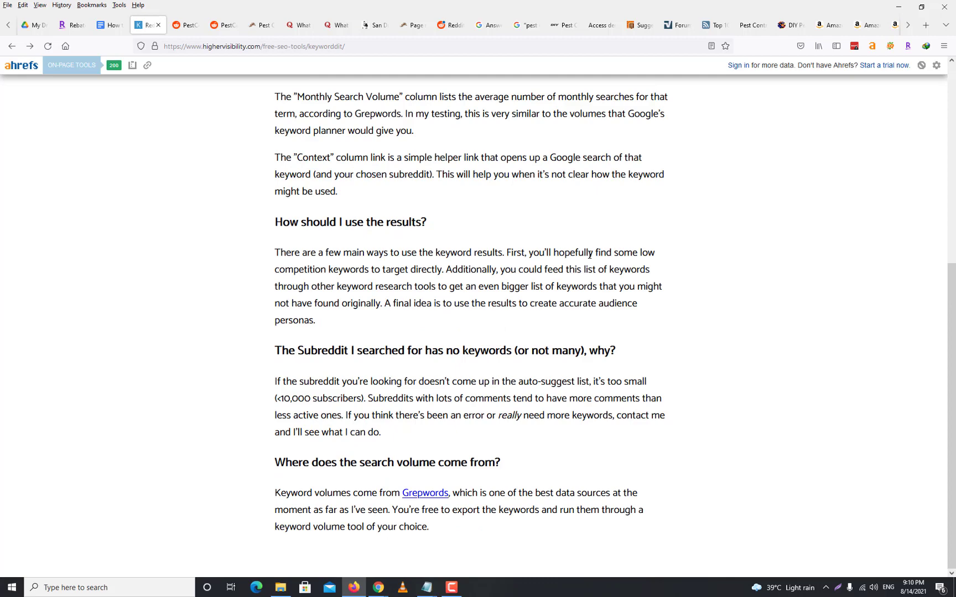
Close the Reddit Keyword Research Tool page and return to the keyword research outline in Google Docs.
scroll(590, 254, up, 5)
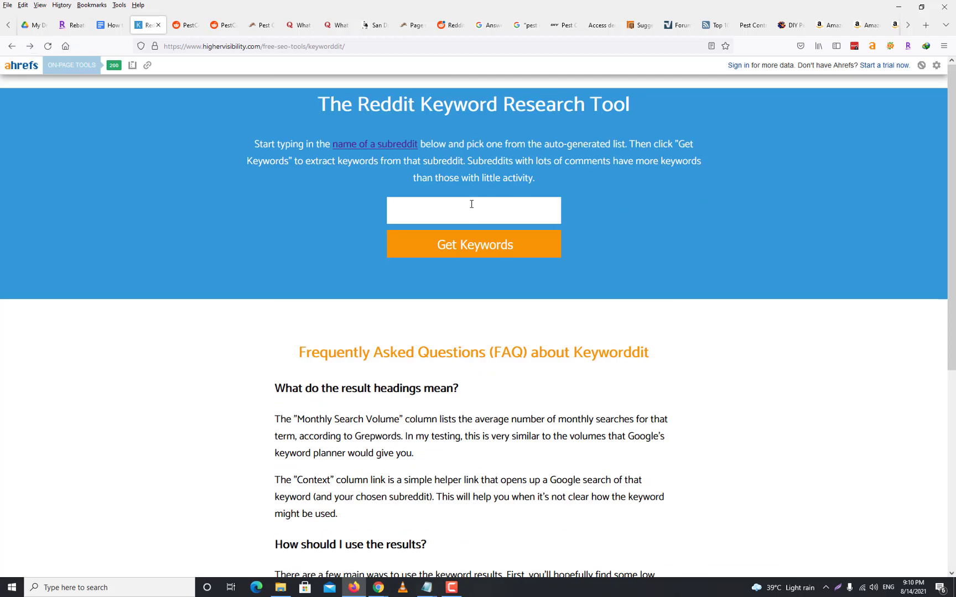
click(158, 25)
click(110, 25)
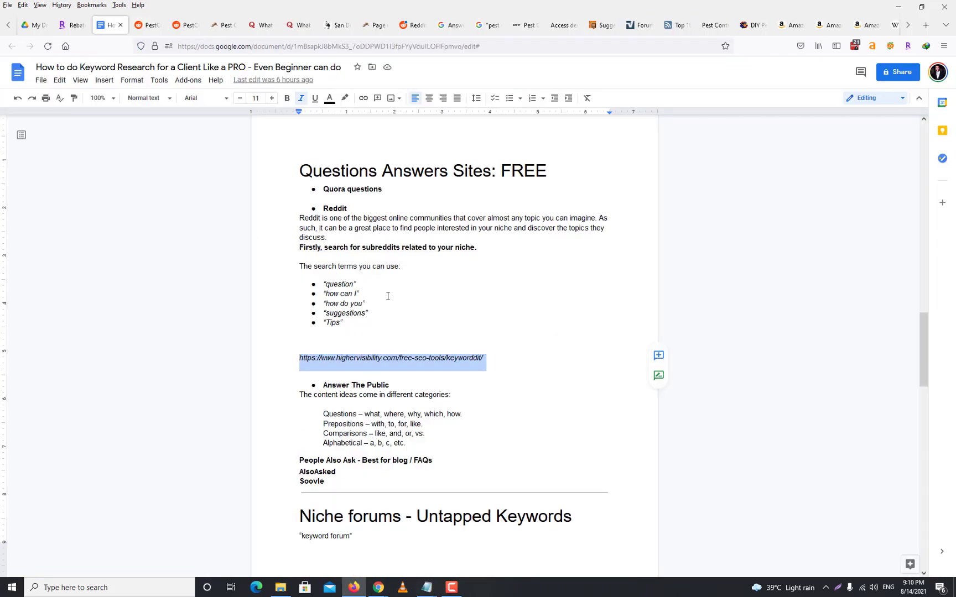
Switch to Ahrefs in Chrome, check the country list for the r/pestcontrol organic keywords, and return to the outline document.
mouse_move(378, 588)
click(303, 555)
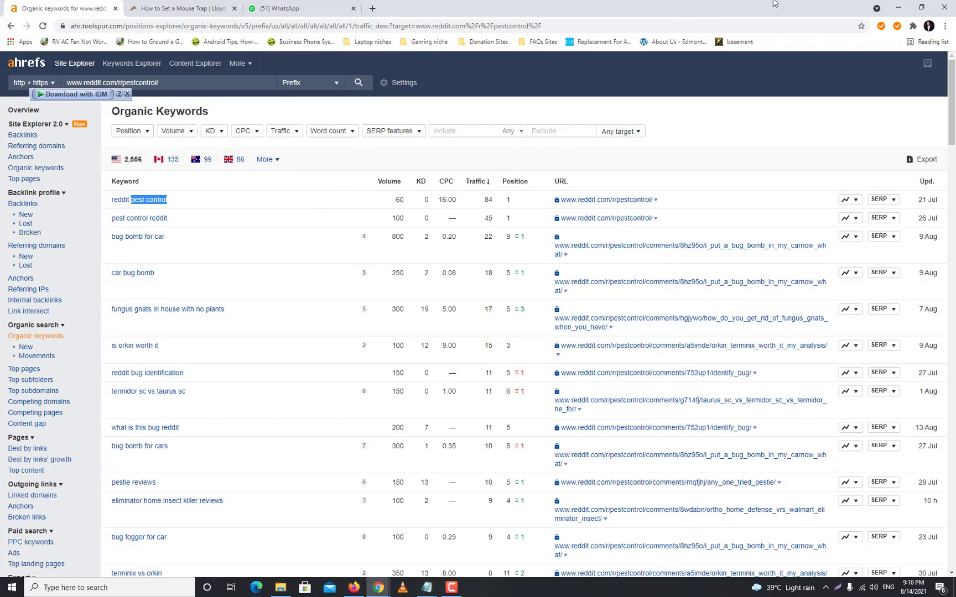
click(279, 162)
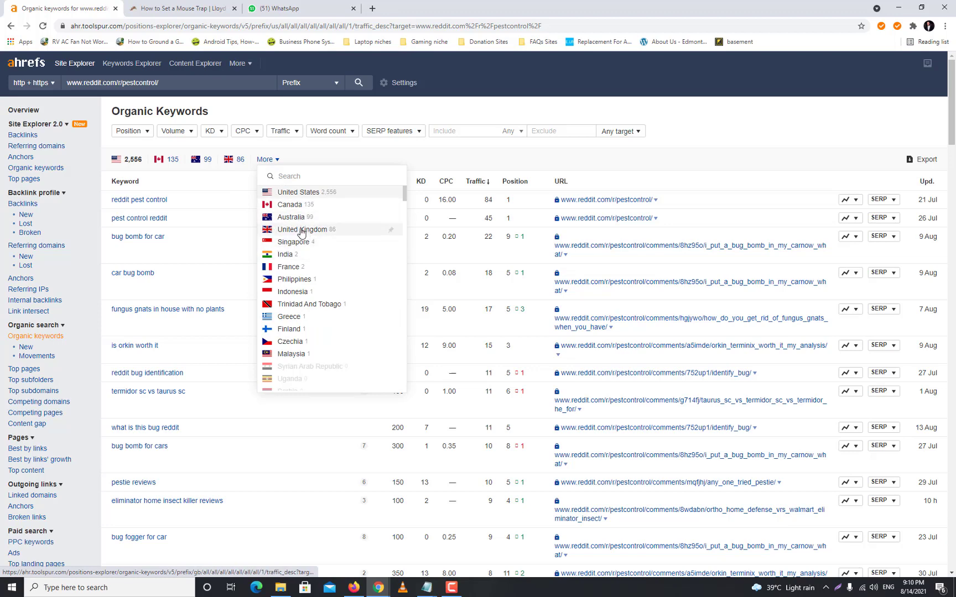
drag(316, 191, 904, 5)
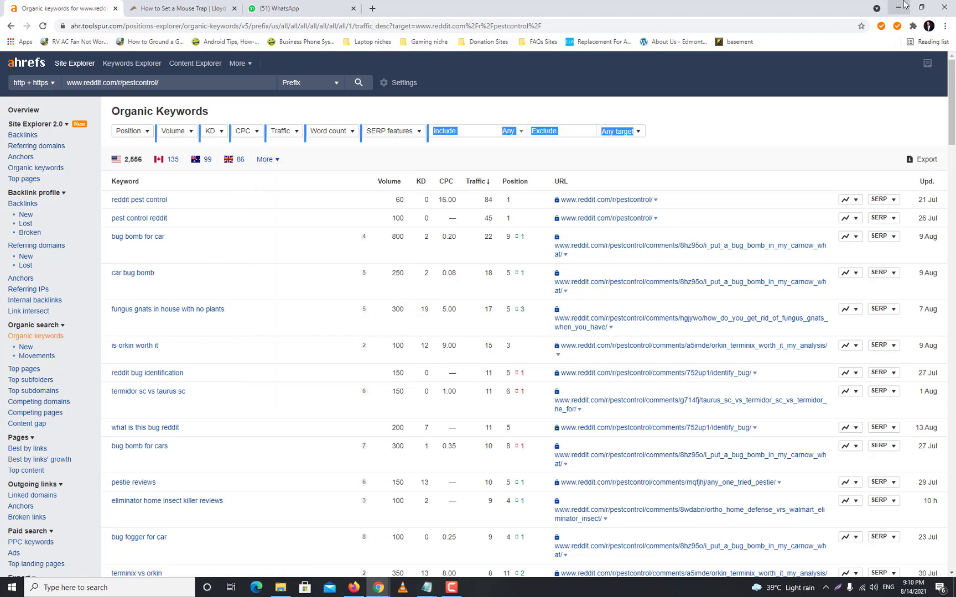
click(902, 6)
Copy the "Answer The Public" heading from the outline and bring up the r/pestcontrol page in the browser.
scroll(500, 342, down, 3)
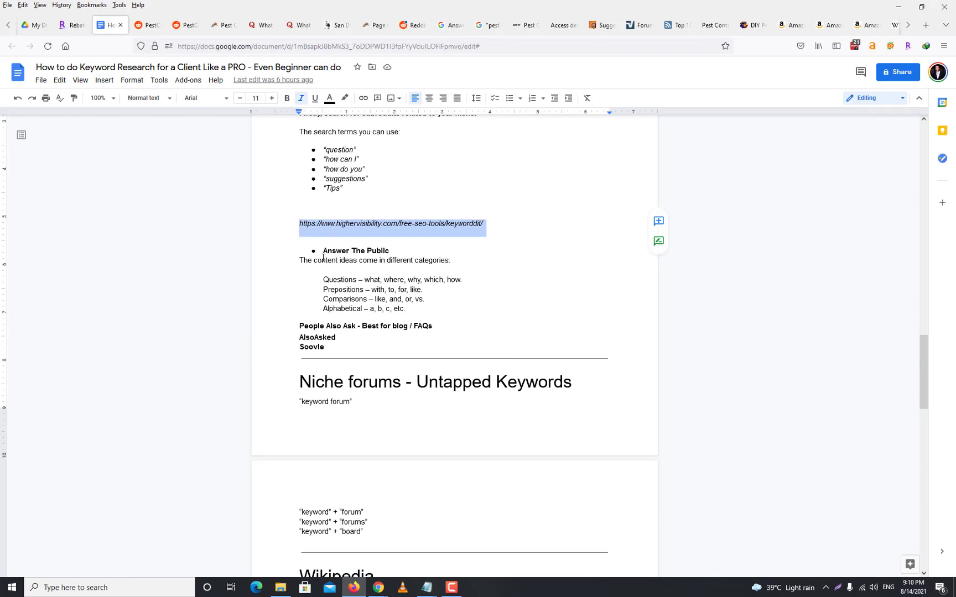
drag(322, 252, 394, 250)
key(ctrl+c)
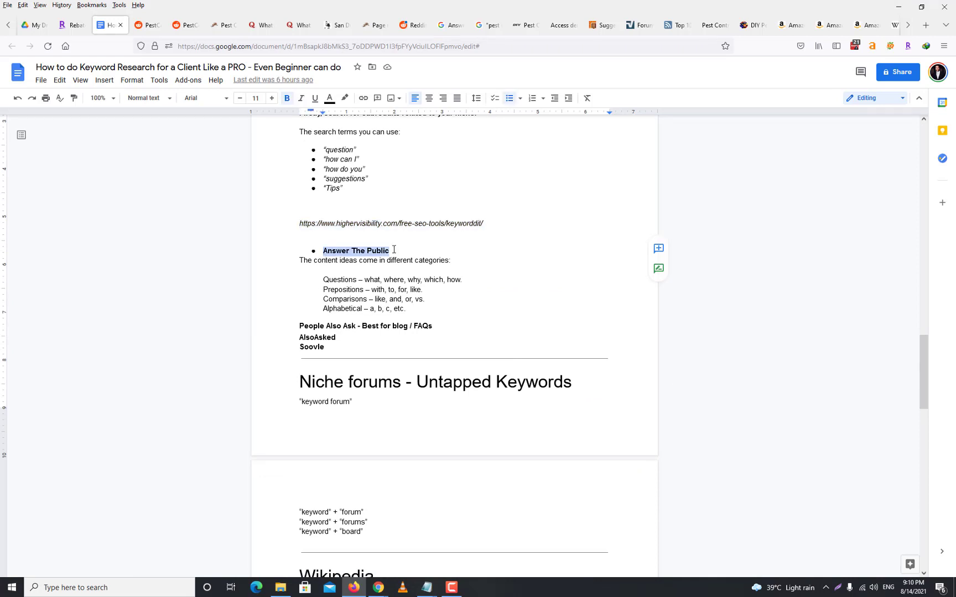
click(146, 25)
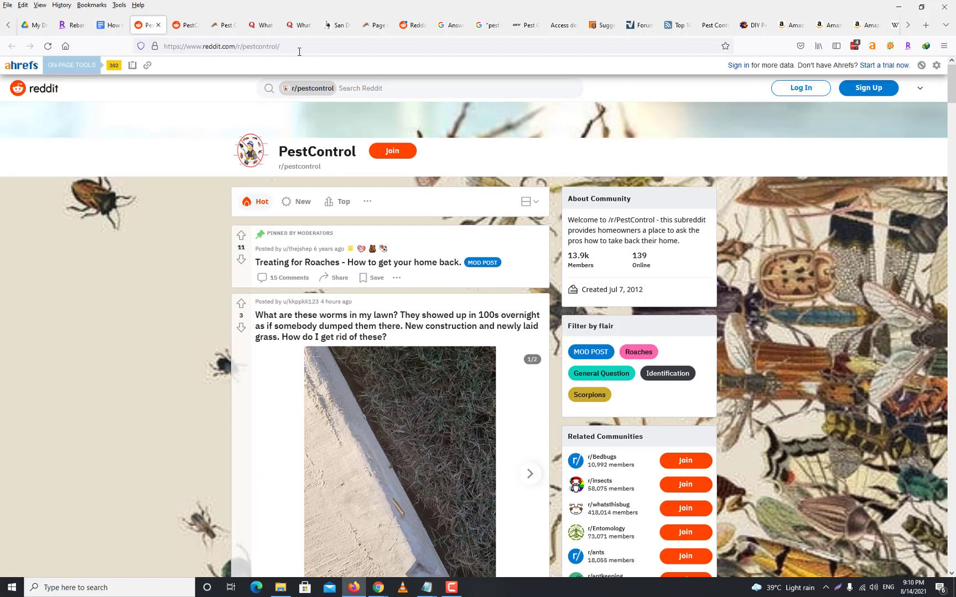
Search Google for "Answer The Public" and open the answerthepublic.com website from the results.
click(299, 51)
key(ctrl+v)
key(Return)
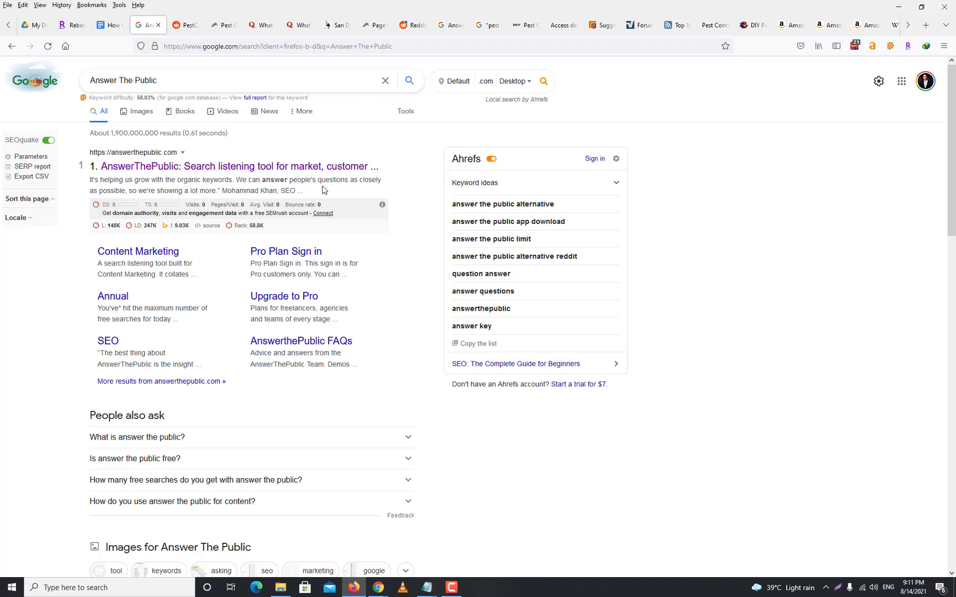
click(278, 172)
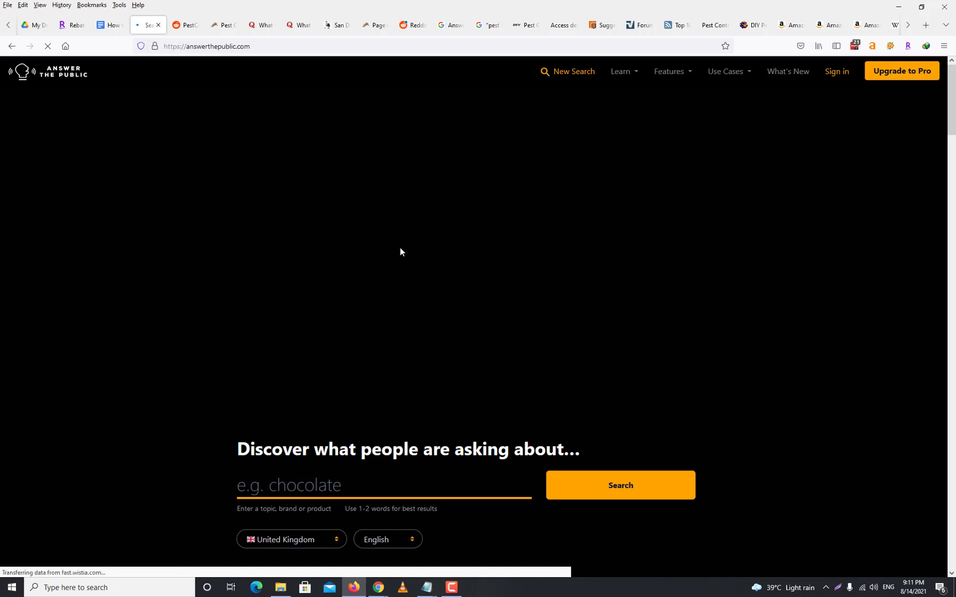
Check the keyword research notes briefly, then run an Answer The Public search for "pest control" with United Kingdom and English.
click(112, 26)
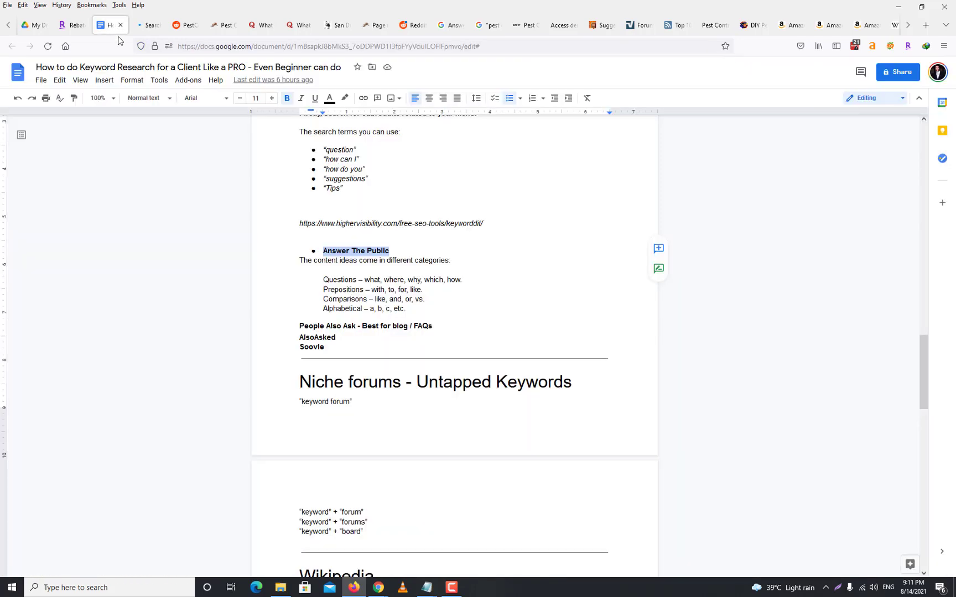
click(146, 25)
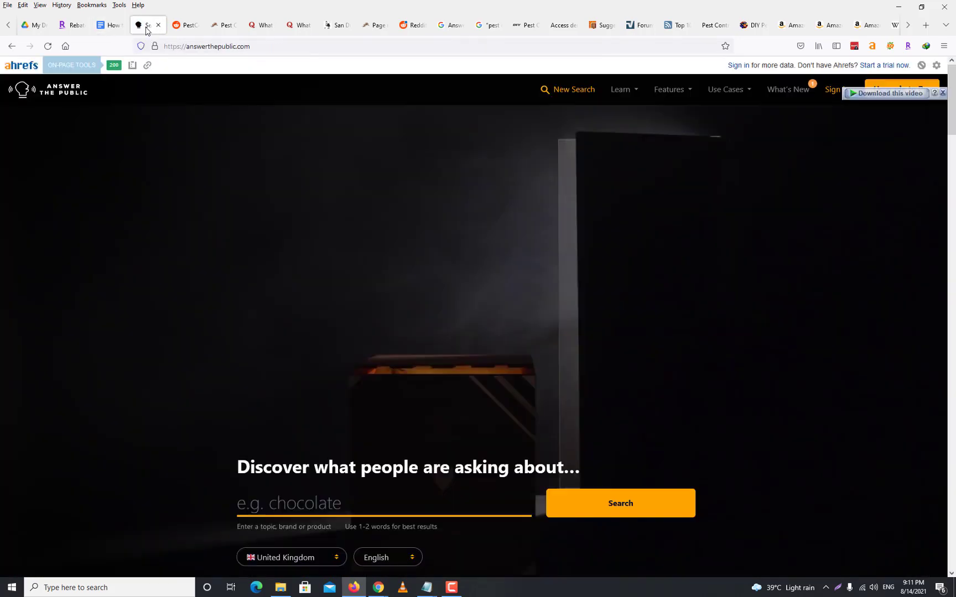
click(325, 505)
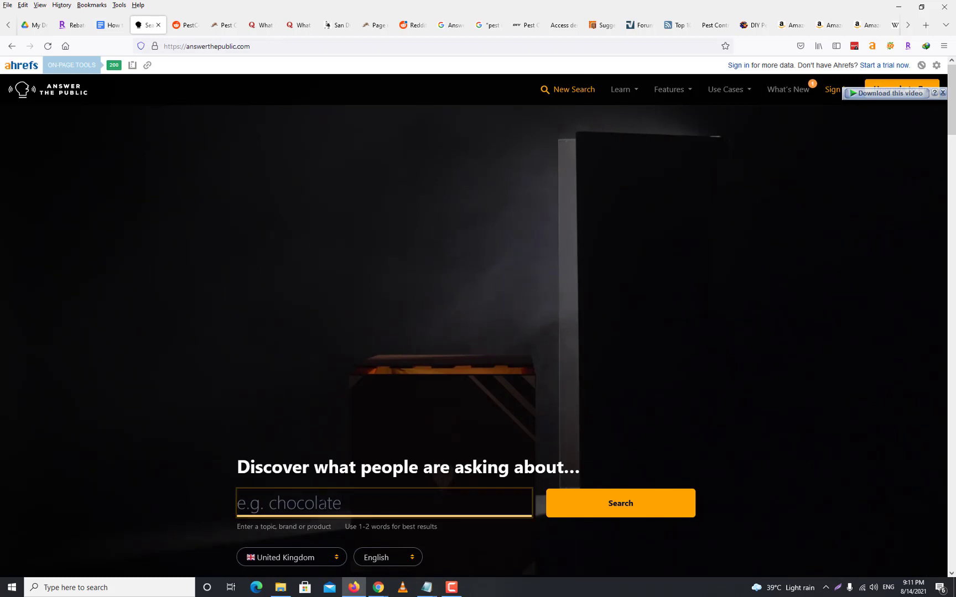
text(pest control)
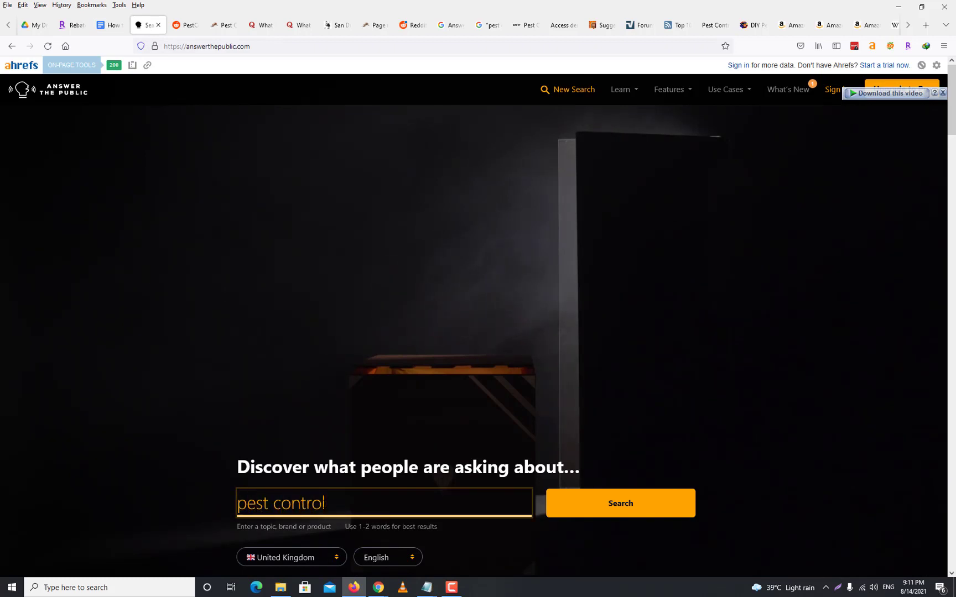
key(Return)
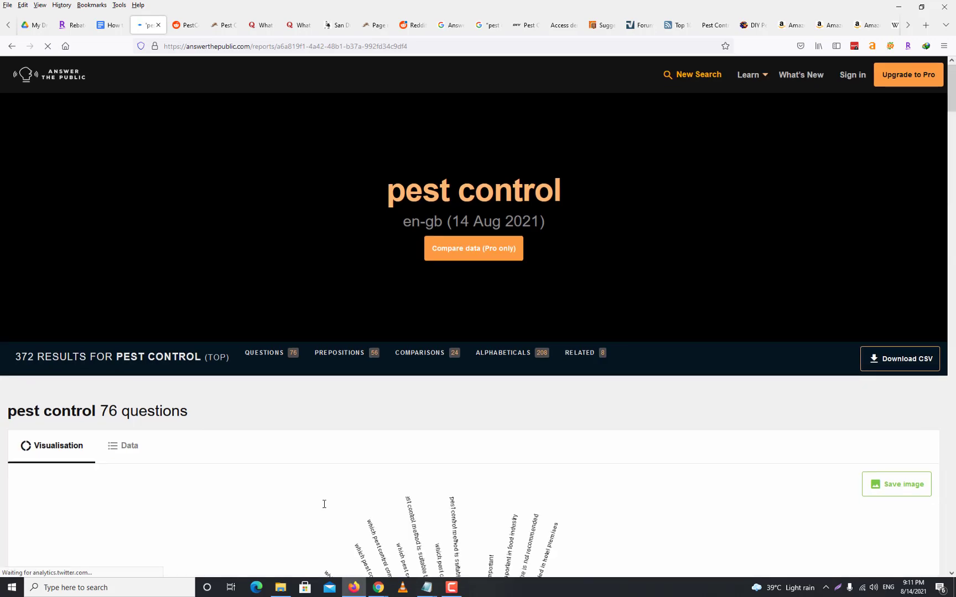
Examine the pest control report's question, preposition and comparison wheels for keyword ideas.
scroll(634, 496, down, 5)
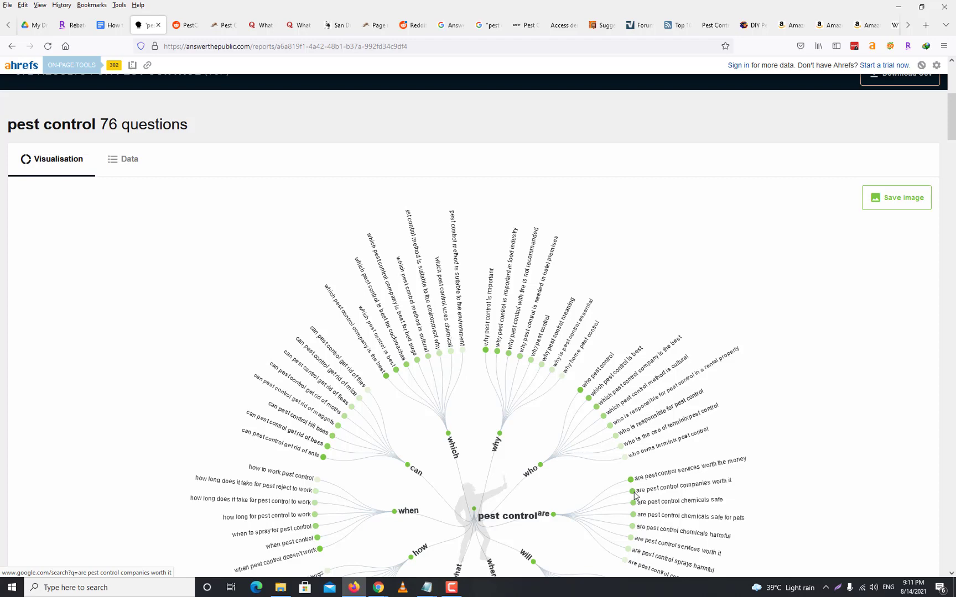
scroll(634, 496, down, 5)
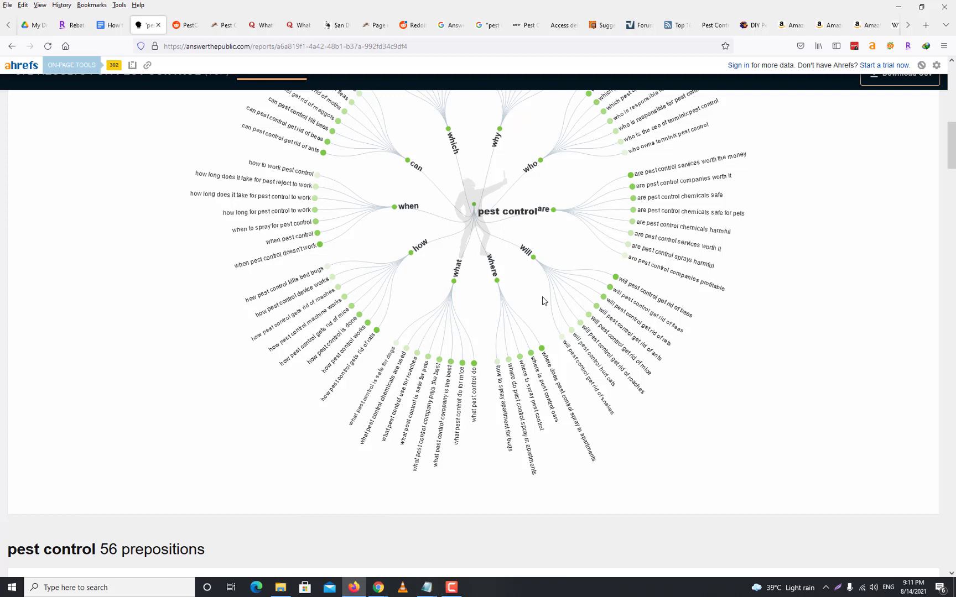
scroll(435, 216, up, 3)
scroll(437, 224, up, 3)
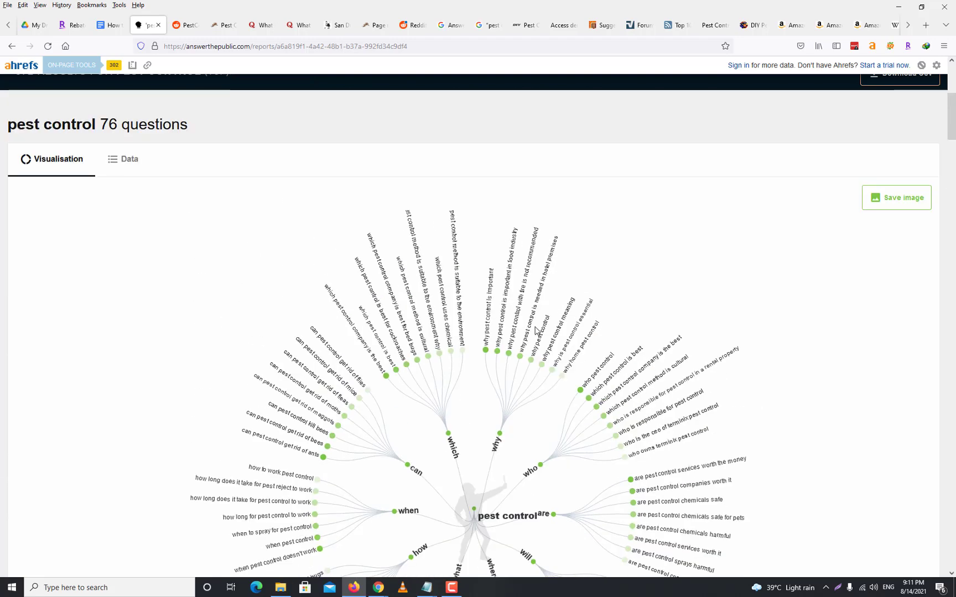
scroll(407, 224, down, 3)
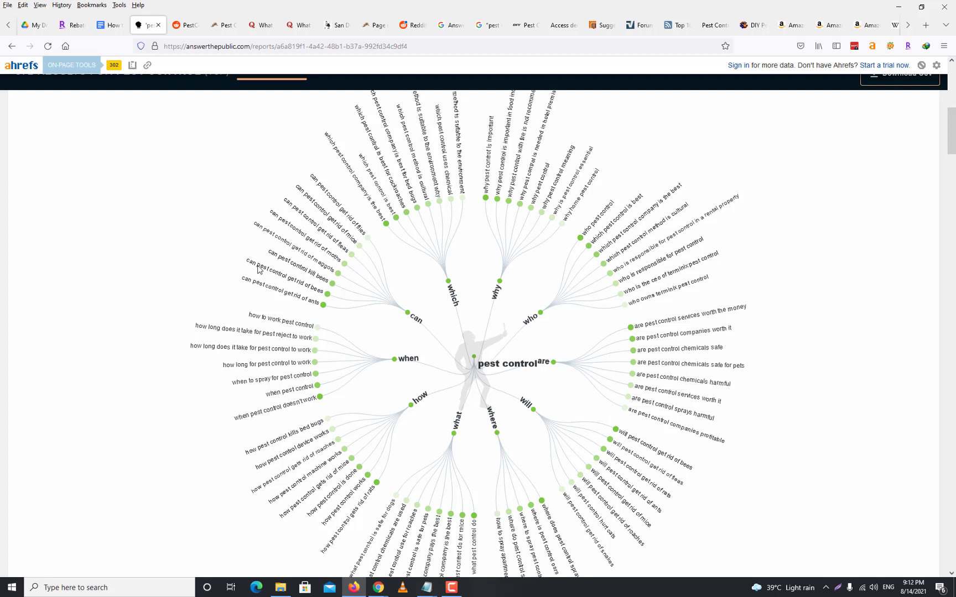
scroll(598, 316, down, 5)
scroll(617, 345, down, 5)
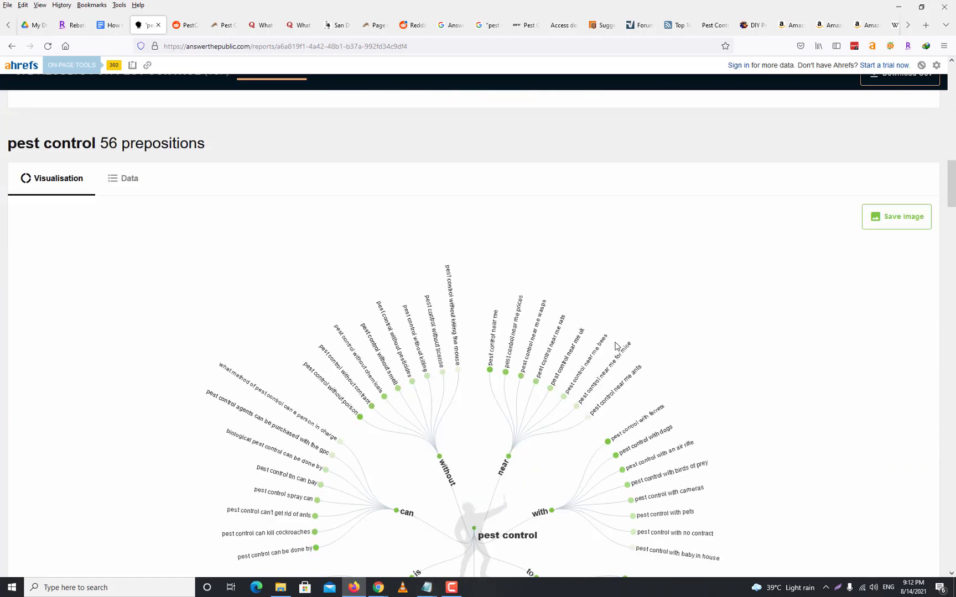
scroll(358, 354, down, 3)
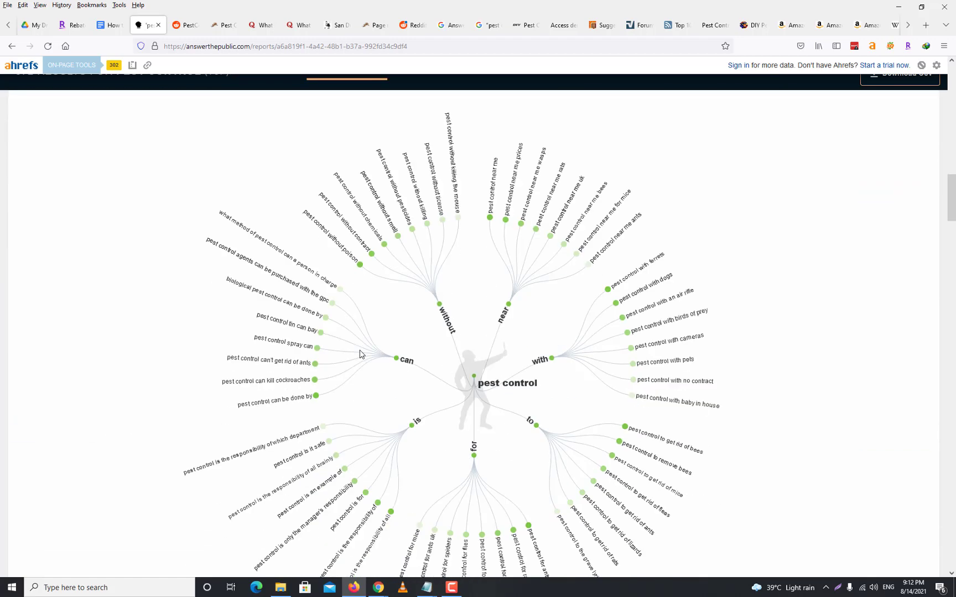
scroll(359, 354, up, 3)
scroll(359, 354, down, 5)
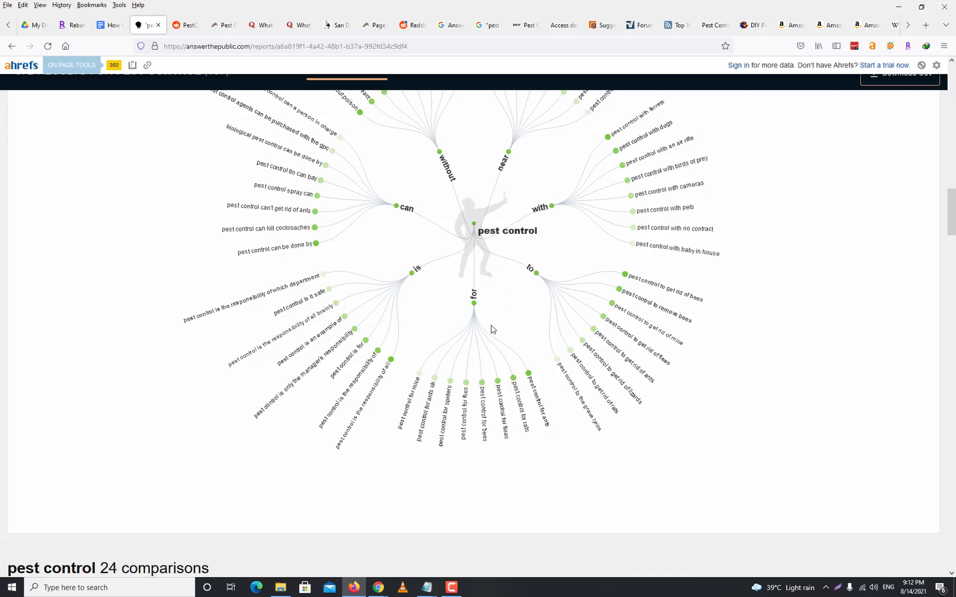
scroll(510, 403, down, 3)
scroll(509, 404, down, 3)
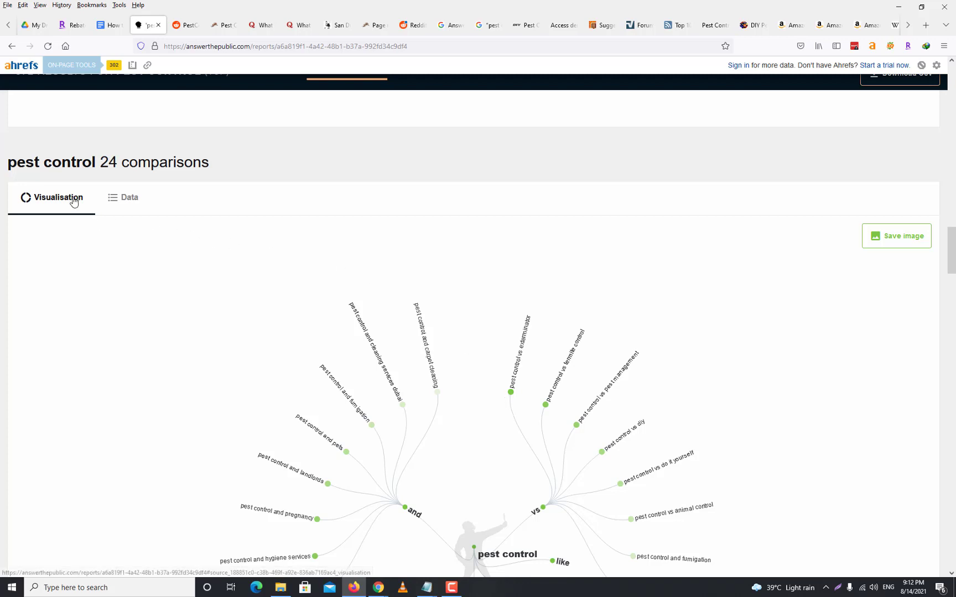
scroll(207, 253, down, 1)
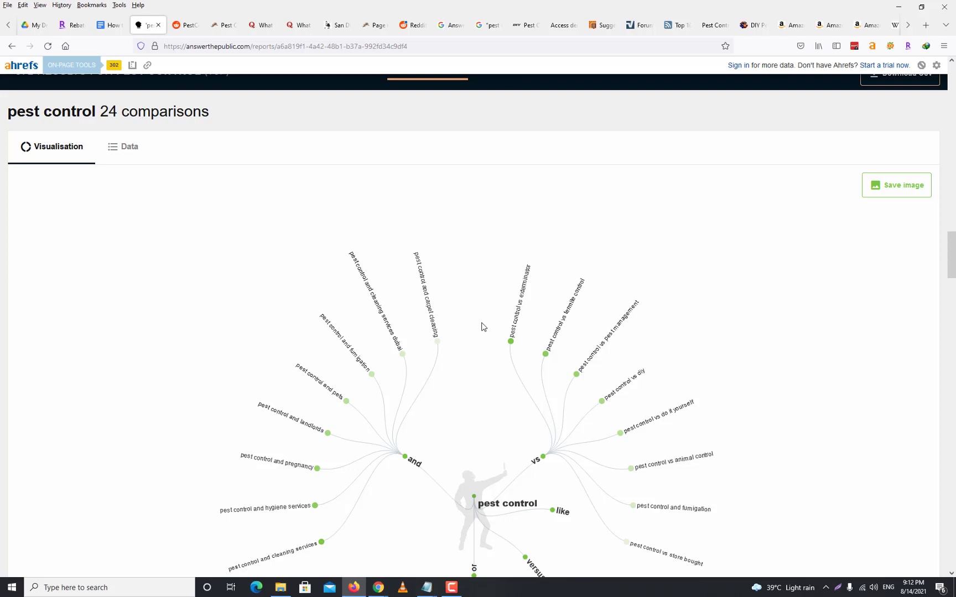
scroll(525, 375, down, 3)
scroll(614, 364, down, 8)
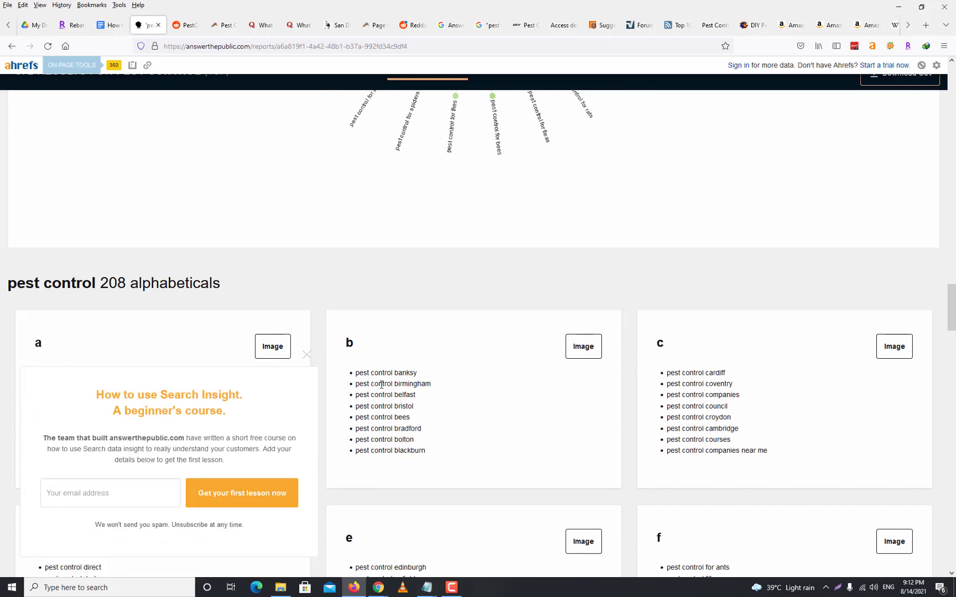
Dismiss the Search Insight course popup and browse the report's alphabetical pest control keyword lists from a to z.
click(307, 354)
scroll(165, 356, down, 2)
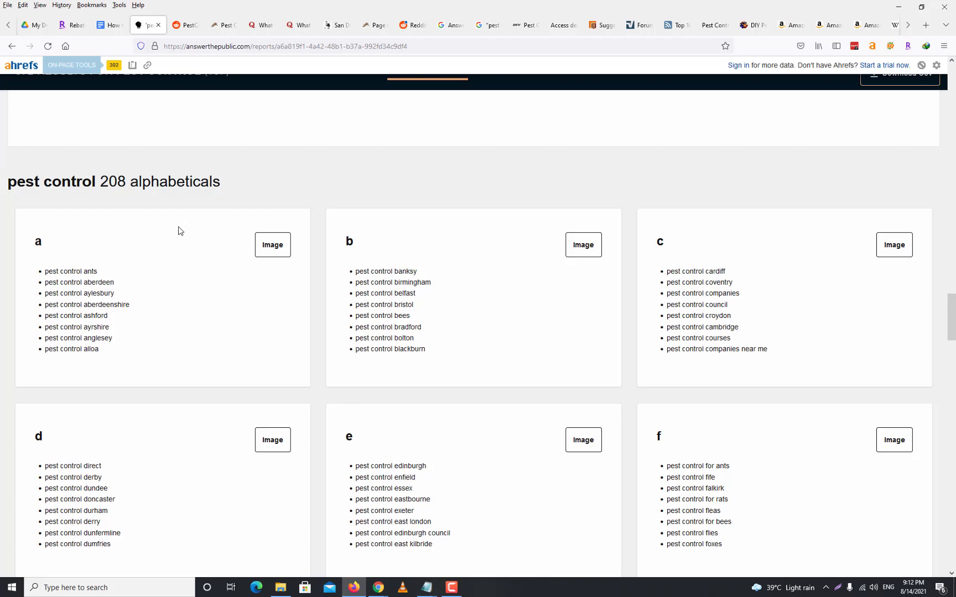
scroll(448, 325, down, 2)
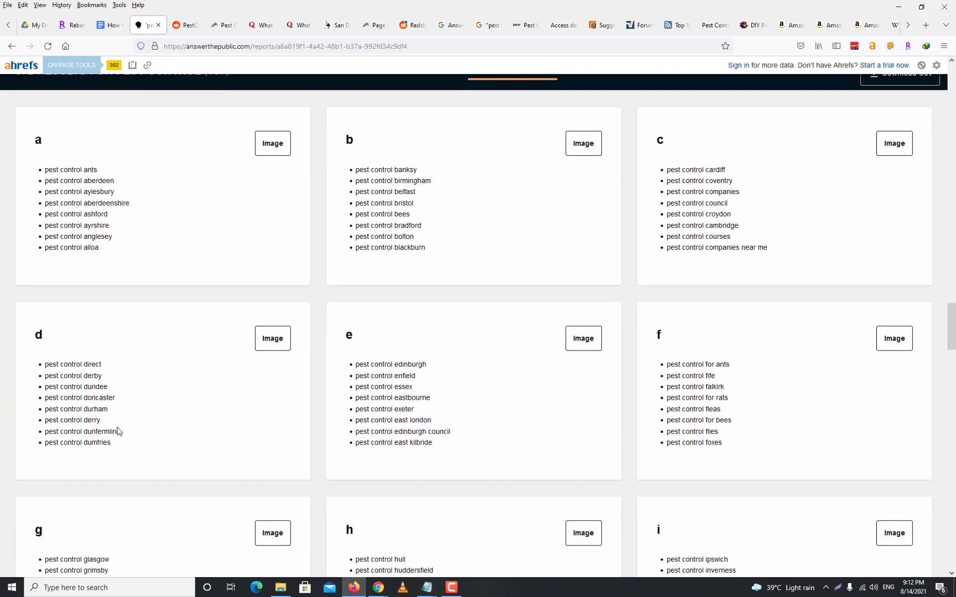
scroll(802, 271, down, 8)
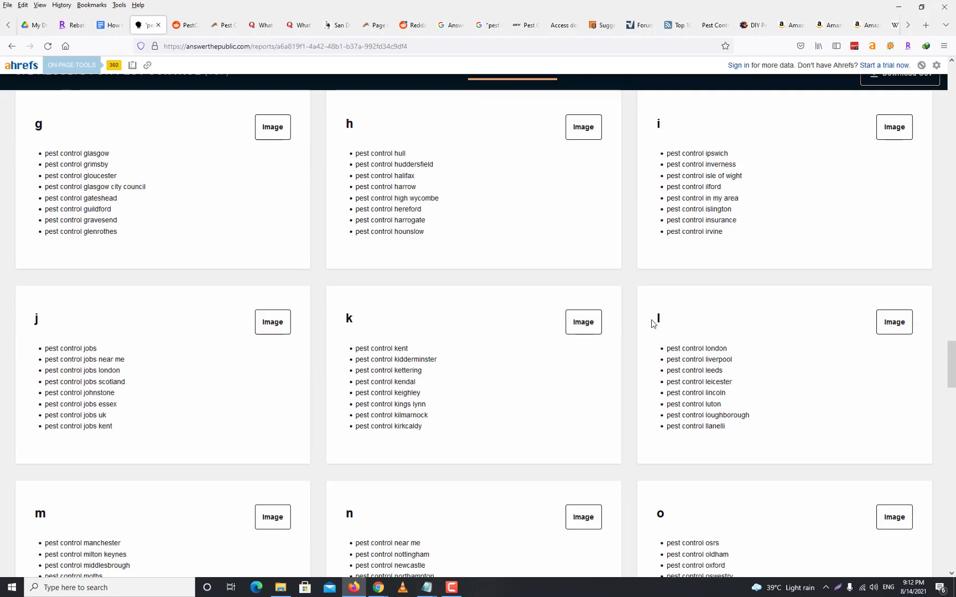
scroll(390, 295, down, 9)
scroll(797, 347, down, 7)
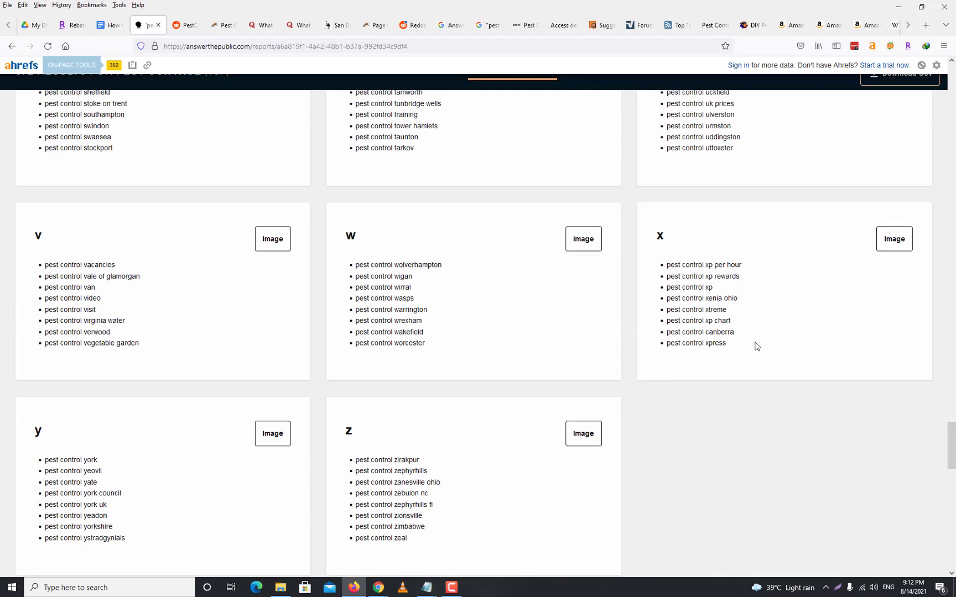
scroll(200, 423, down, 7)
scroll(337, 250, up, 20)
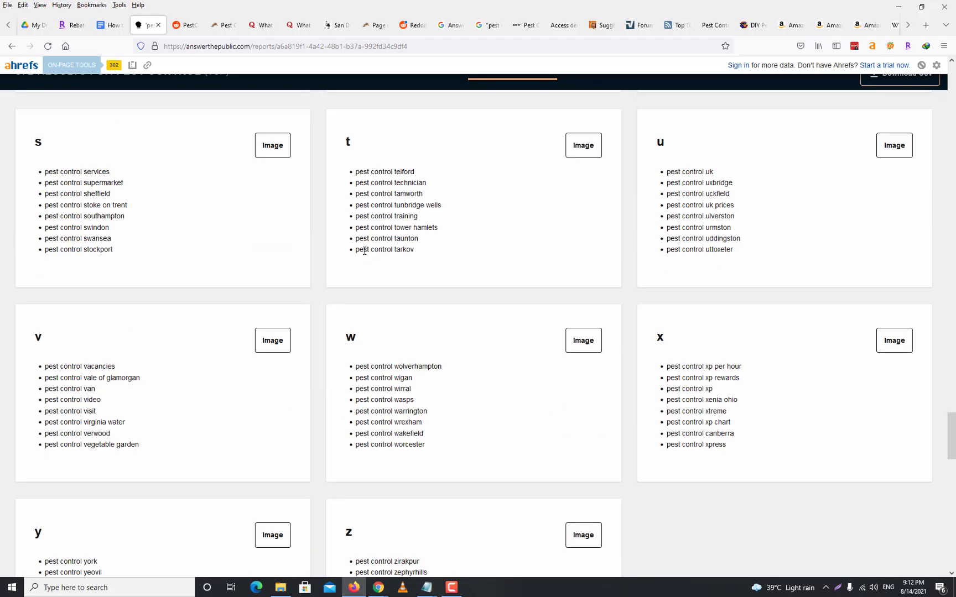
scroll(364, 255, up, 9)
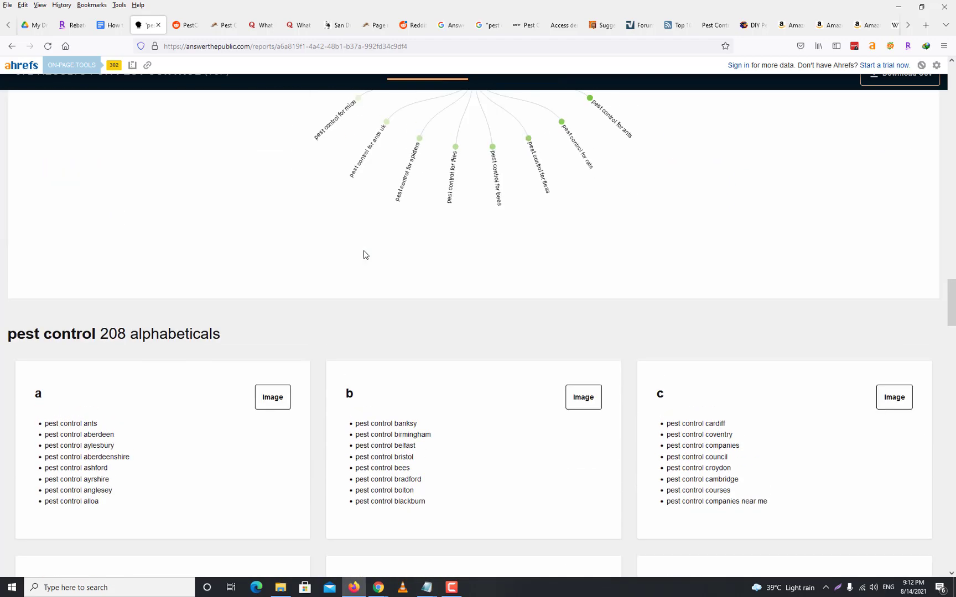
click(377, 588)
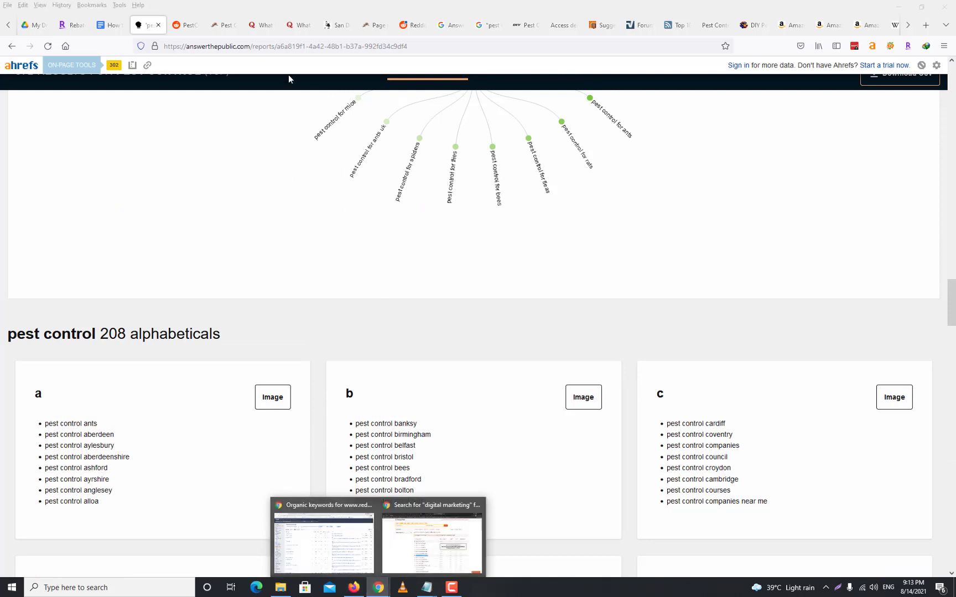
click(228, 26)
click(271, 46)
key(ctrl+c)
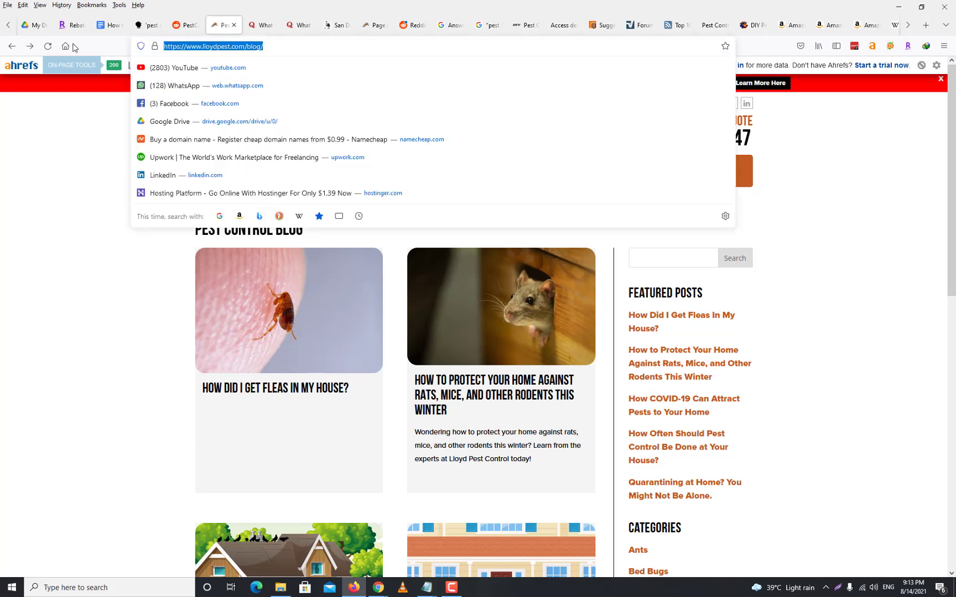
click(377, 588)
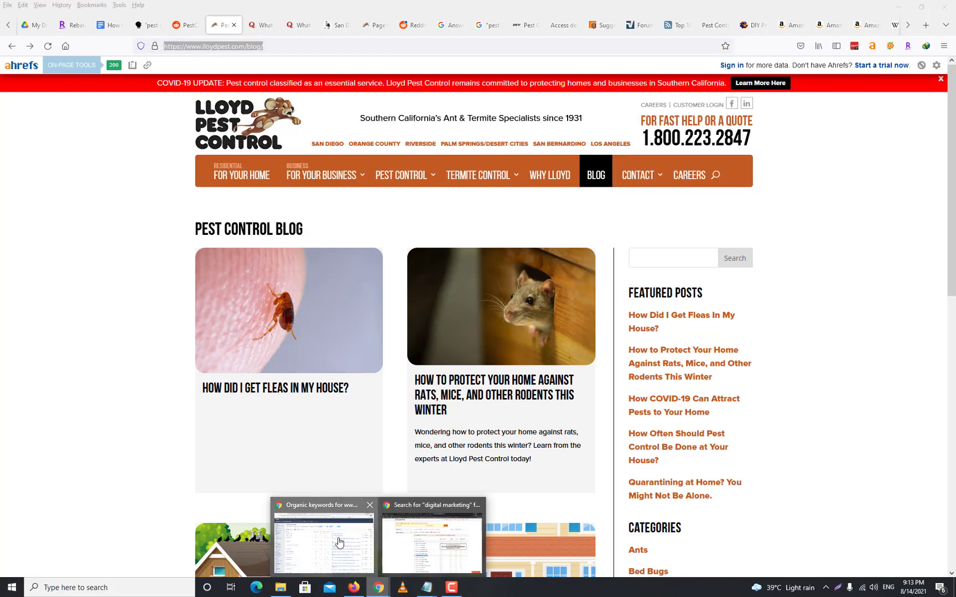
click(338, 543)
click(190, 85)
key(ctrl+v)
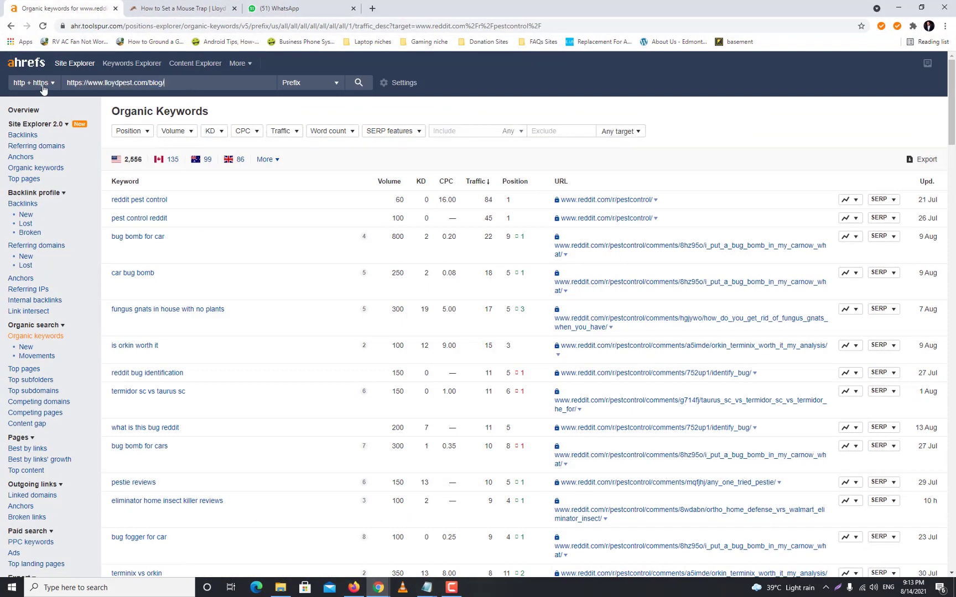
key(Return)
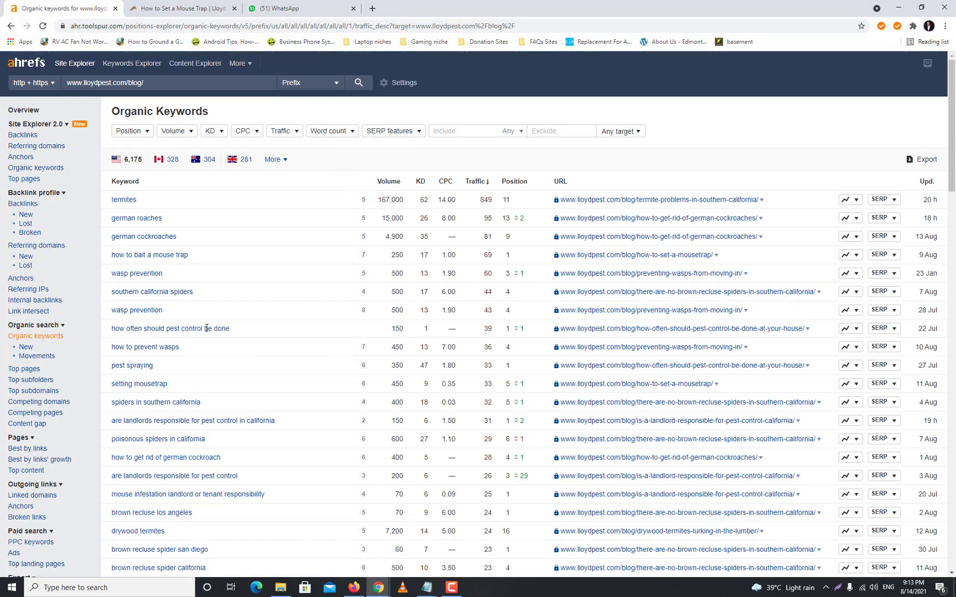
Search Google in a new tab for the listed keyword "how often should pest control be done" and review the ranking pages' metrics.
drag(235, 329, 110, 328)
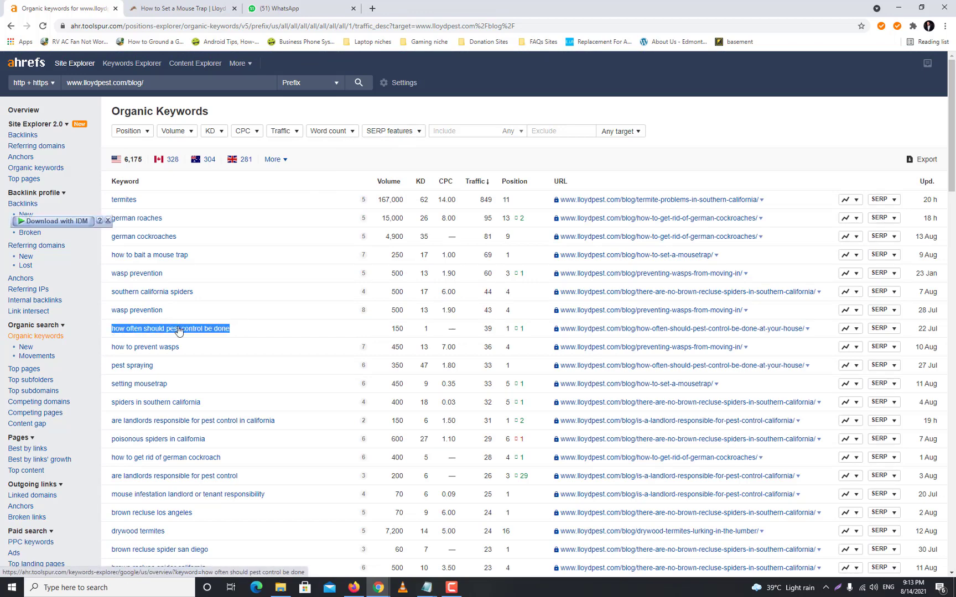
key(ctrl+c)
click(371, 6)
key(ctrl+v)
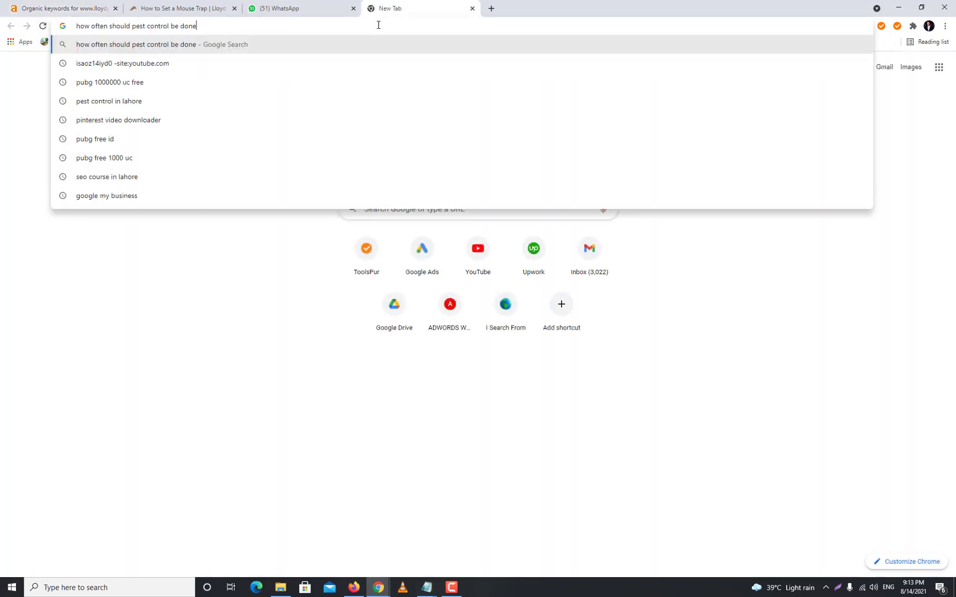
key(Return)
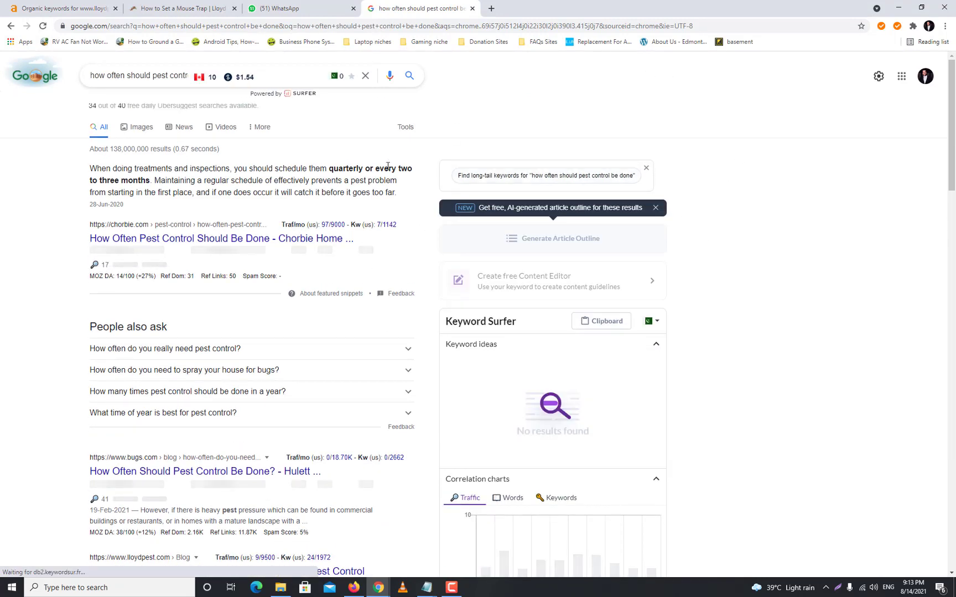
scroll(772, 299, down, 6)
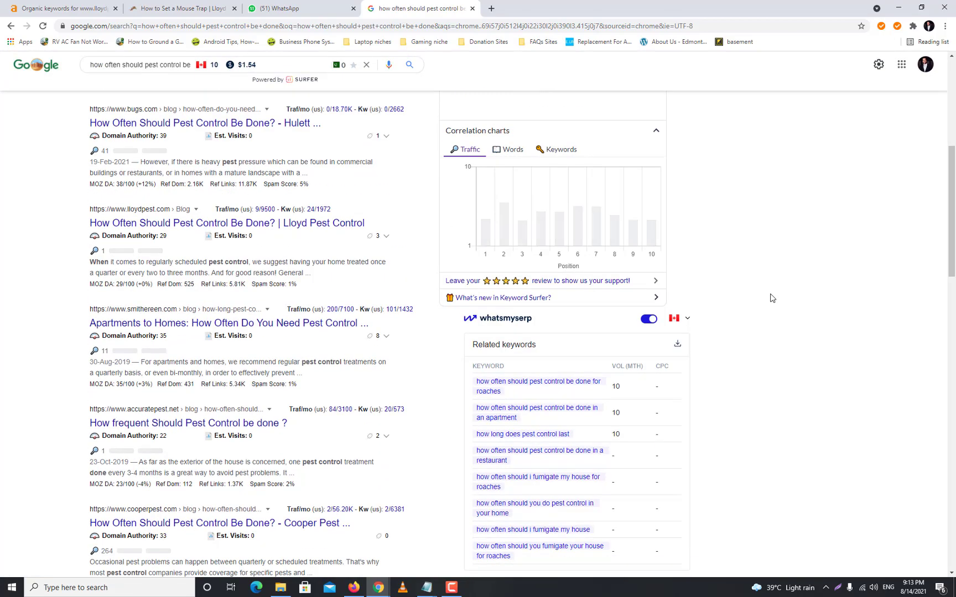
scroll(770, 297, down, 2)
scroll(770, 296, up, 8)
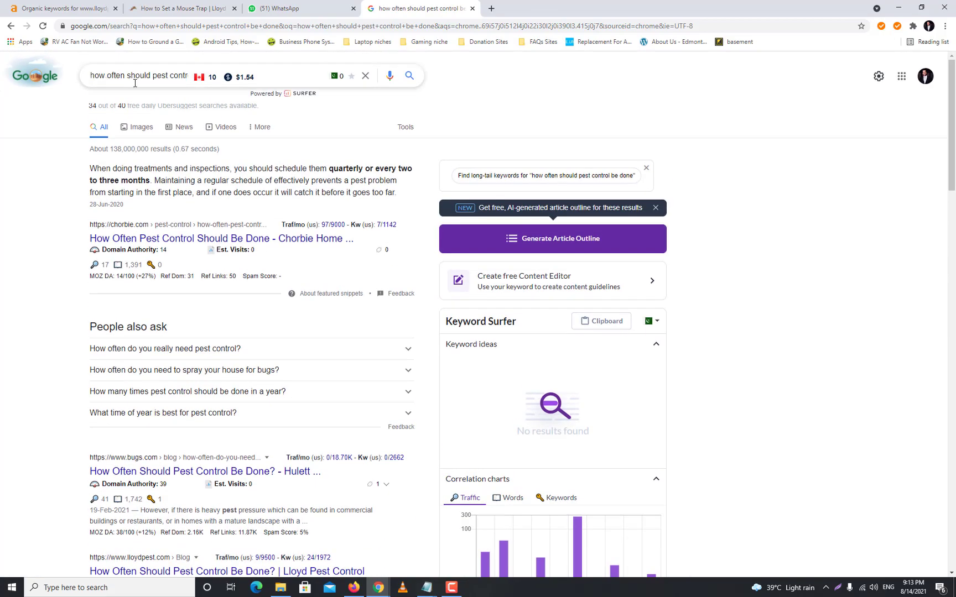
scroll(728, 332, down, 5)
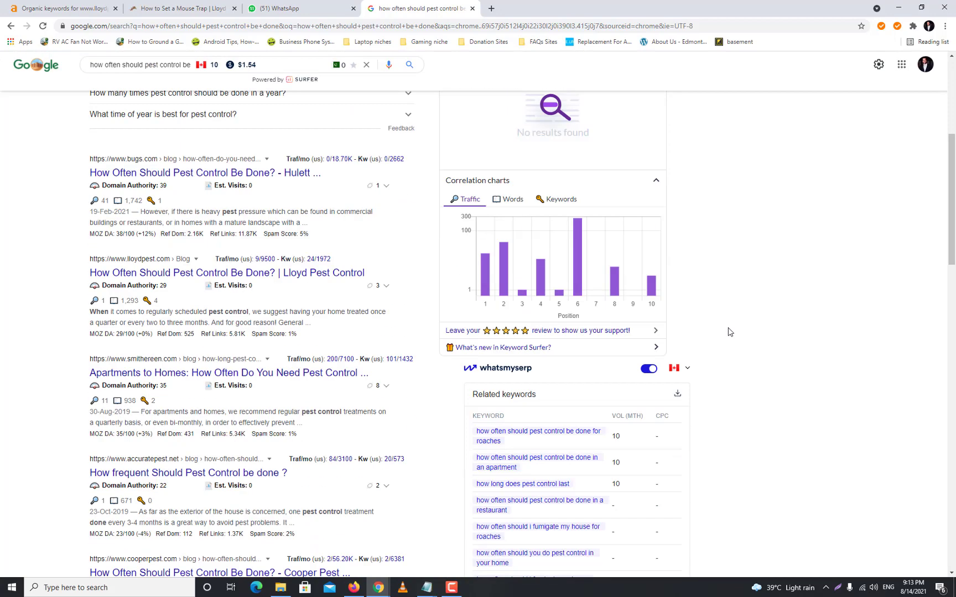
scroll(728, 332, up, 1)
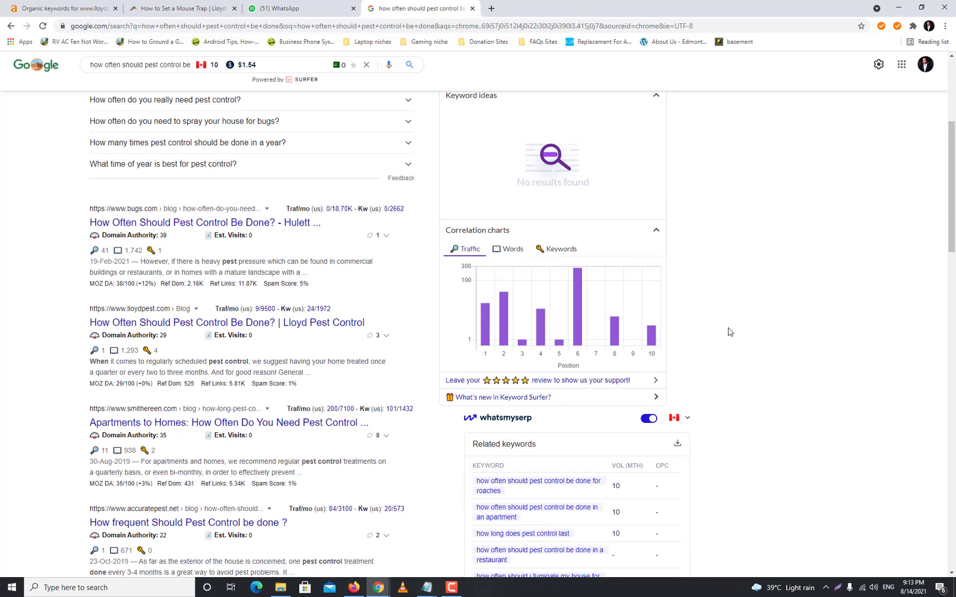
Examine the ranking pages' metrics, traffic charts, related searches and long-tail keyword lists for "how often should pest control be done".
scroll(728, 331, down, 2)
scroll(205, 226, up, 5)
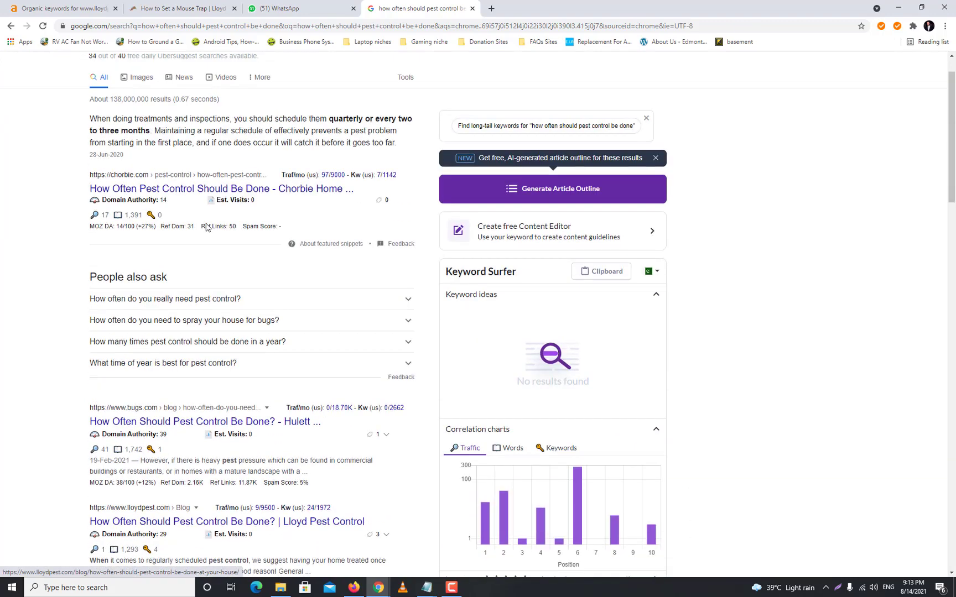
scroll(176, 353, down, 3)
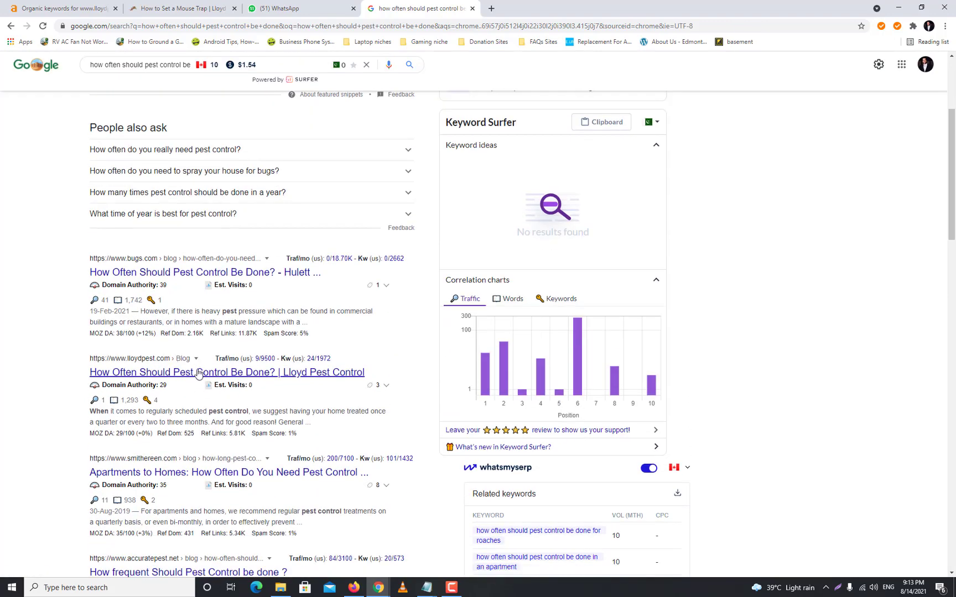
scroll(866, 376, down, 4)
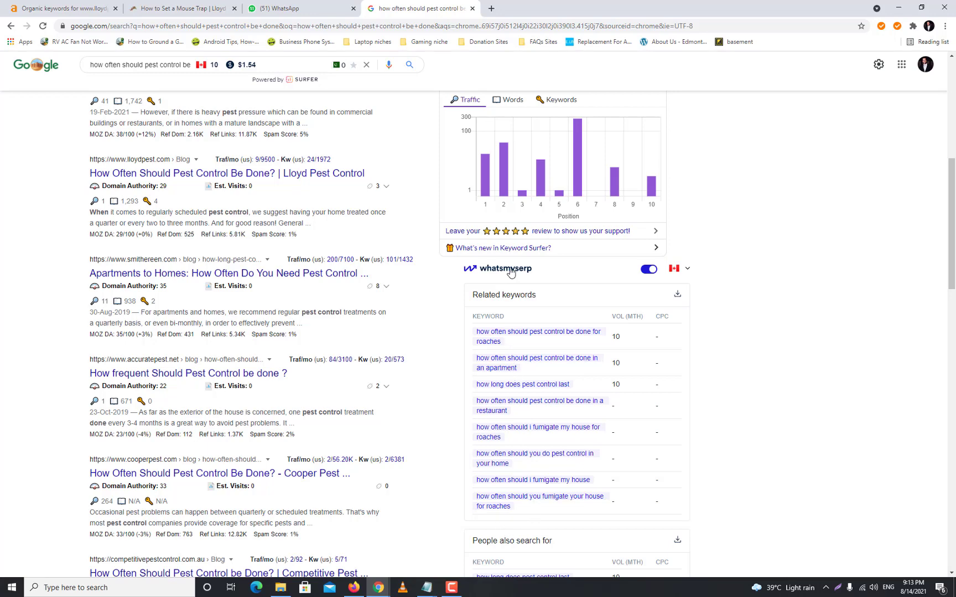
scroll(867, 446, down, 5)
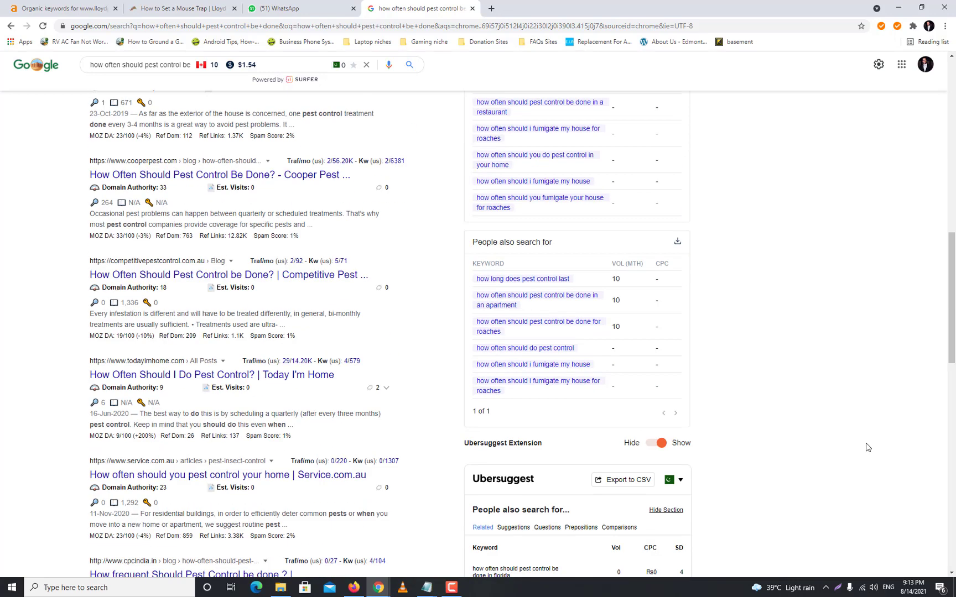
scroll(809, 425, down, 6)
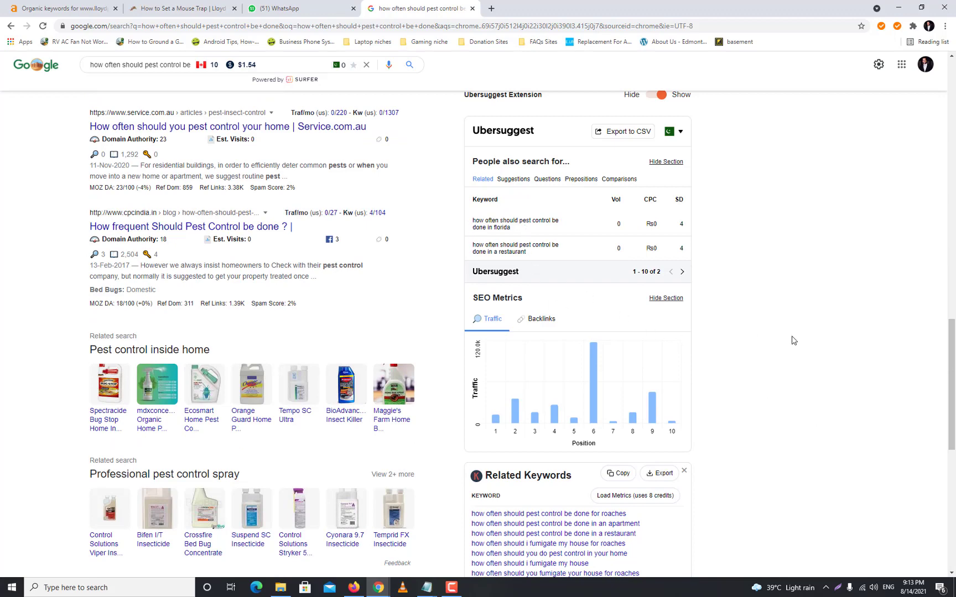
scroll(793, 340, down, 4)
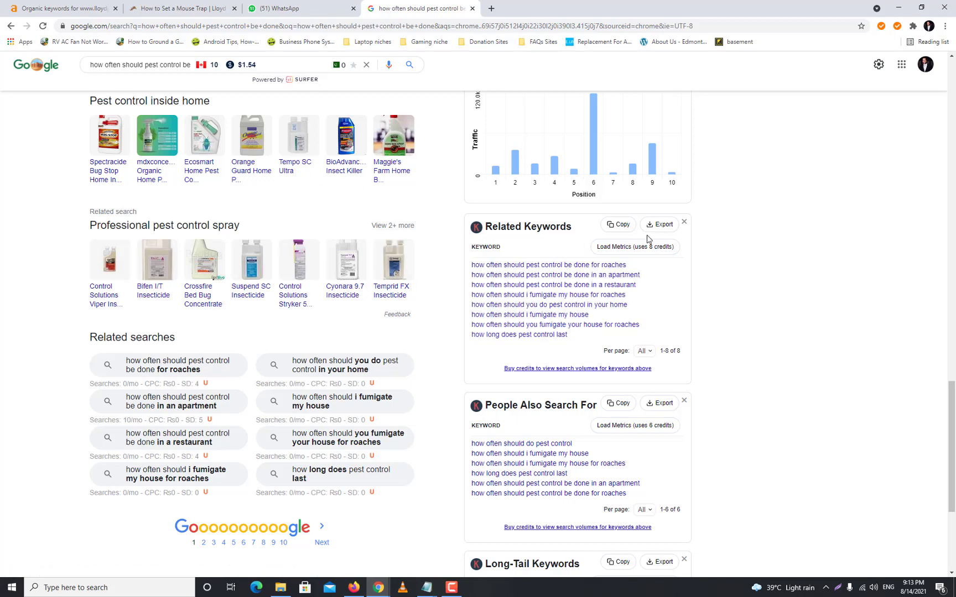
scroll(648, 239, up, 20)
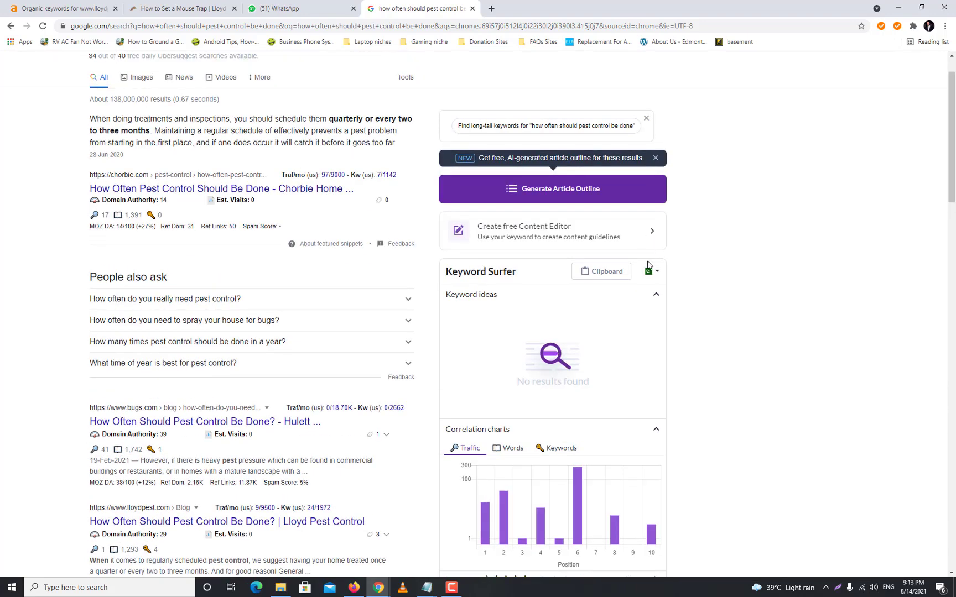
scroll(667, 320, down, 20)
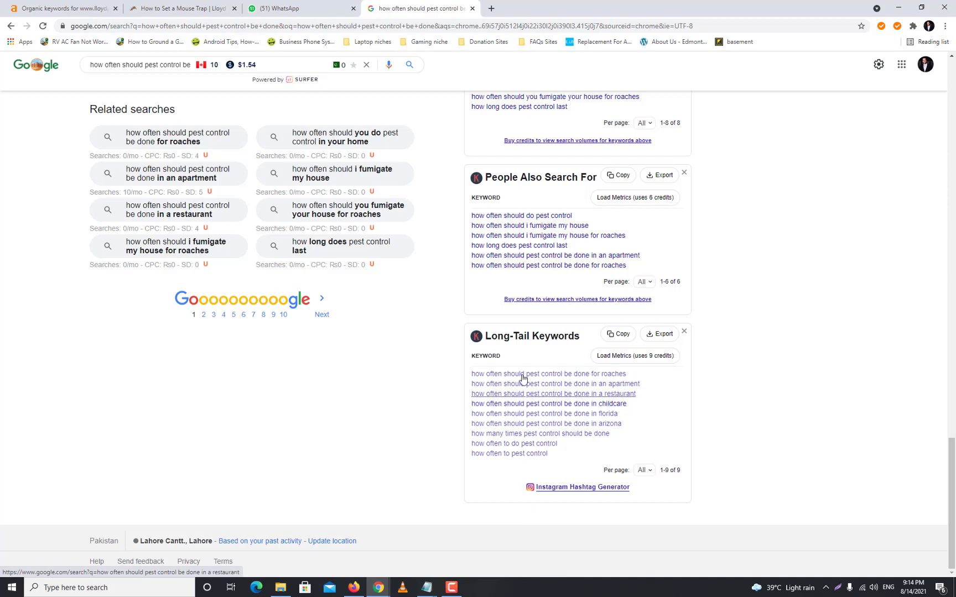
drag(239, 125, 410, 310)
click(75, 108)
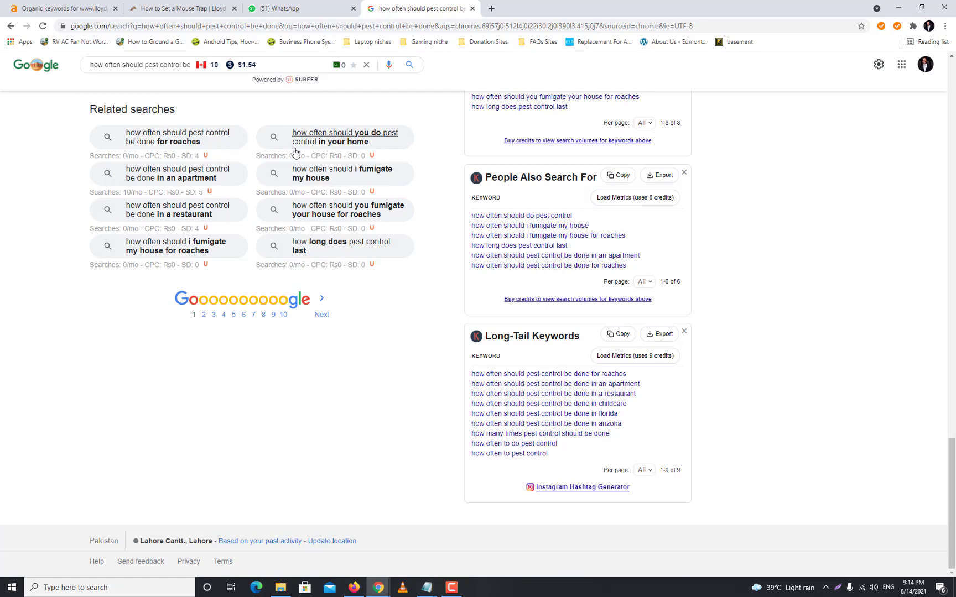
Expand and collapse questions in People also ask to load more pest control question ideas.
scroll(655, 240, up, 7)
scroll(655, 240, up, 20)
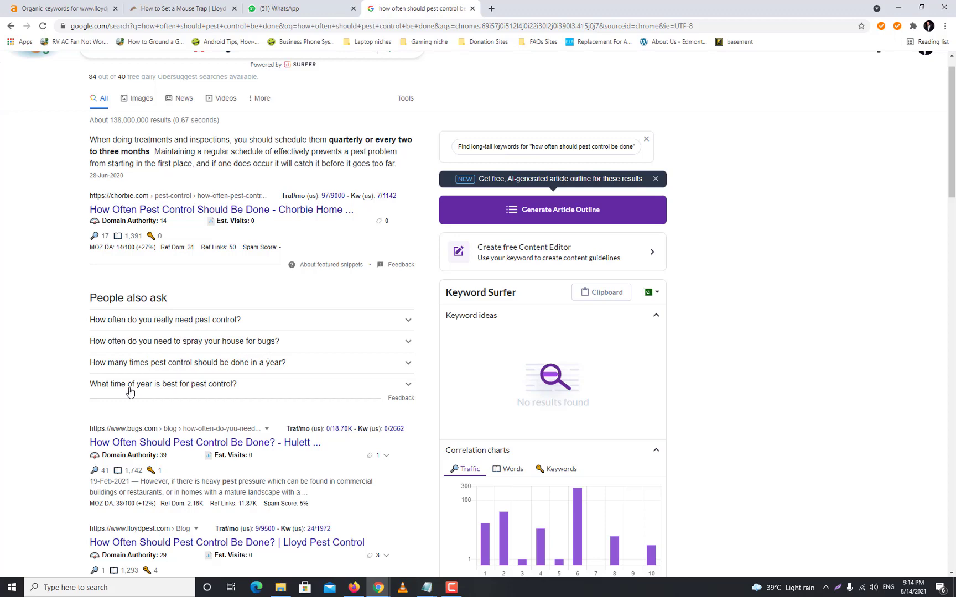
click(395, 341)
click(395, 341)
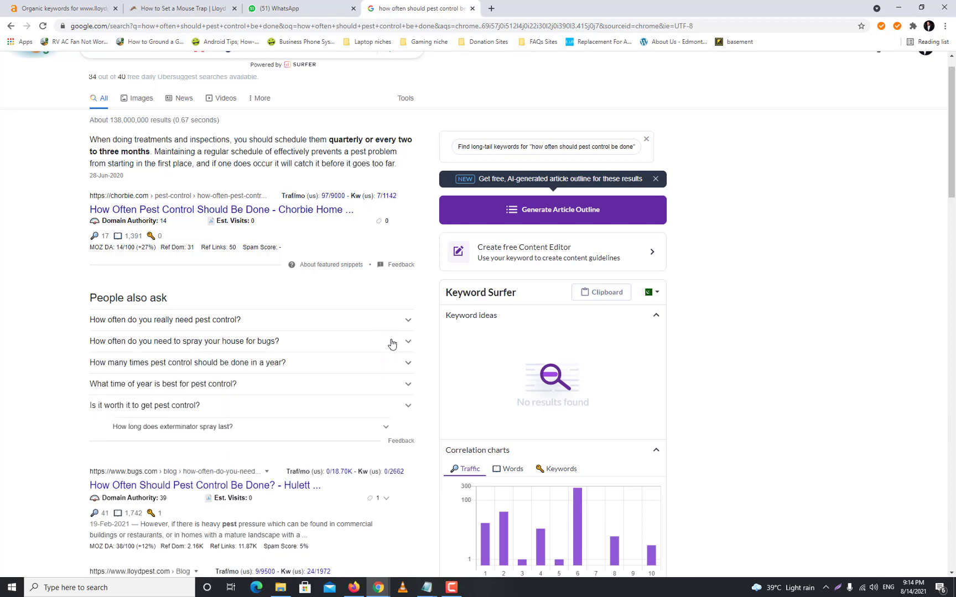
click(395, 391)
click(395, 390)
scroll(241, 337, down, 2)
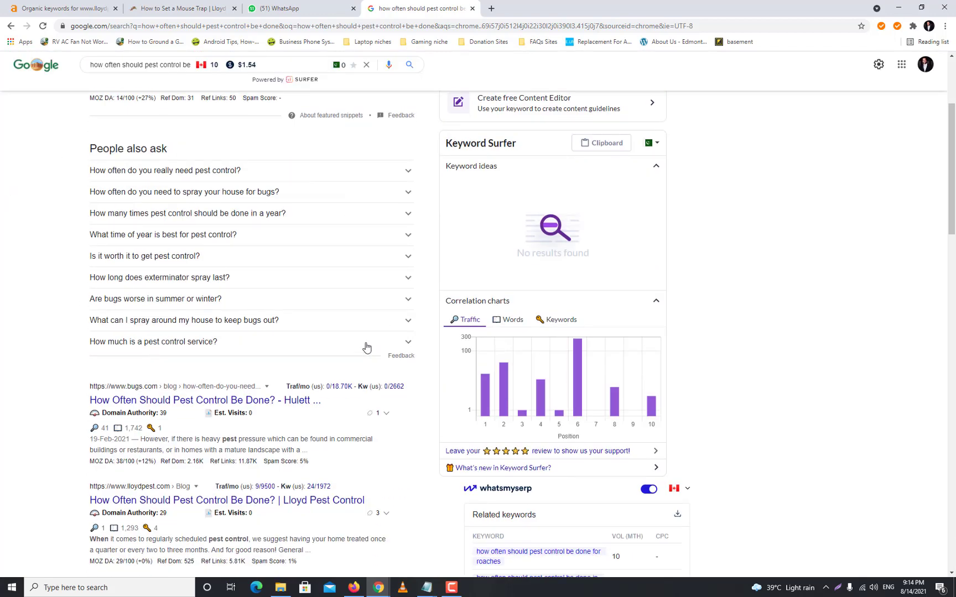
Switch to Firefox, open Lloyd Pest Control's article on protecting your home against rats, mice and other rodents, and review its title and question headings.
click(186, 6)
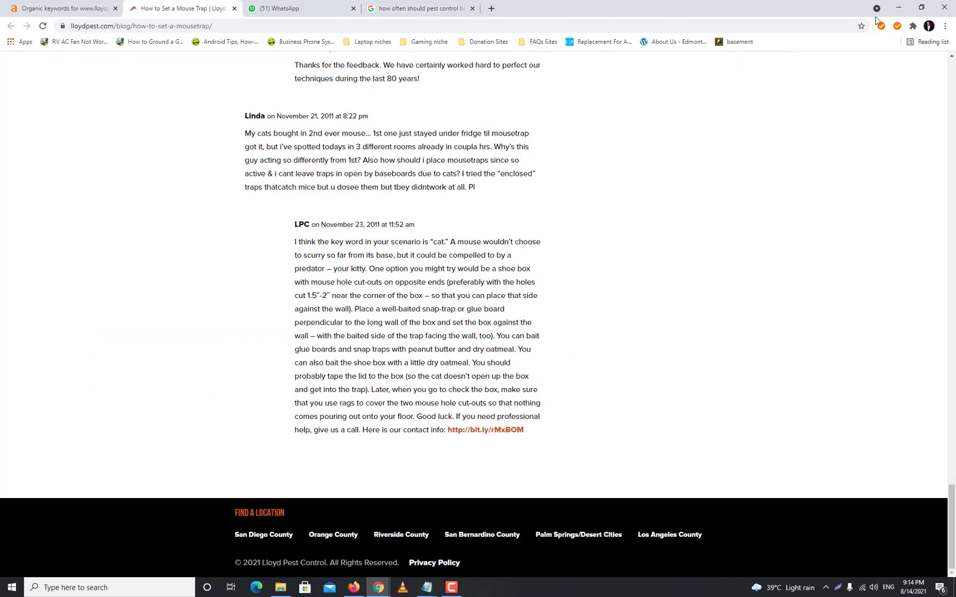
click(898, 7)
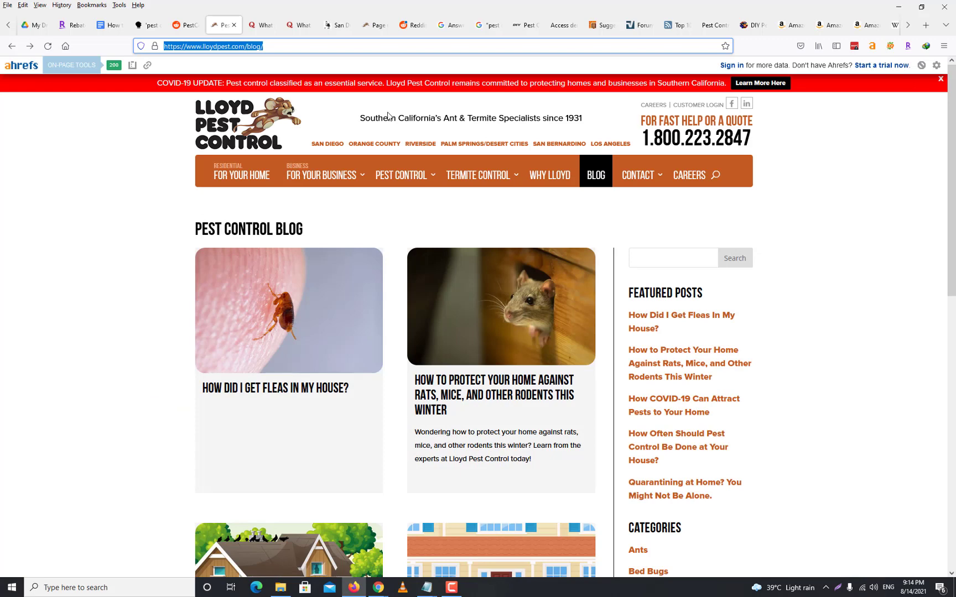
click(470, 391)
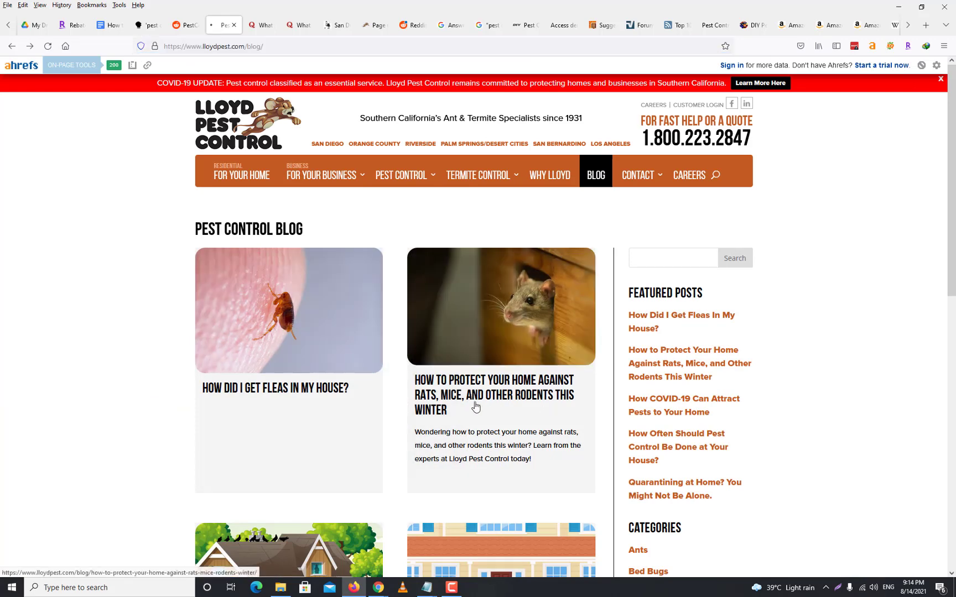
scroll(811, 311, down, 5)
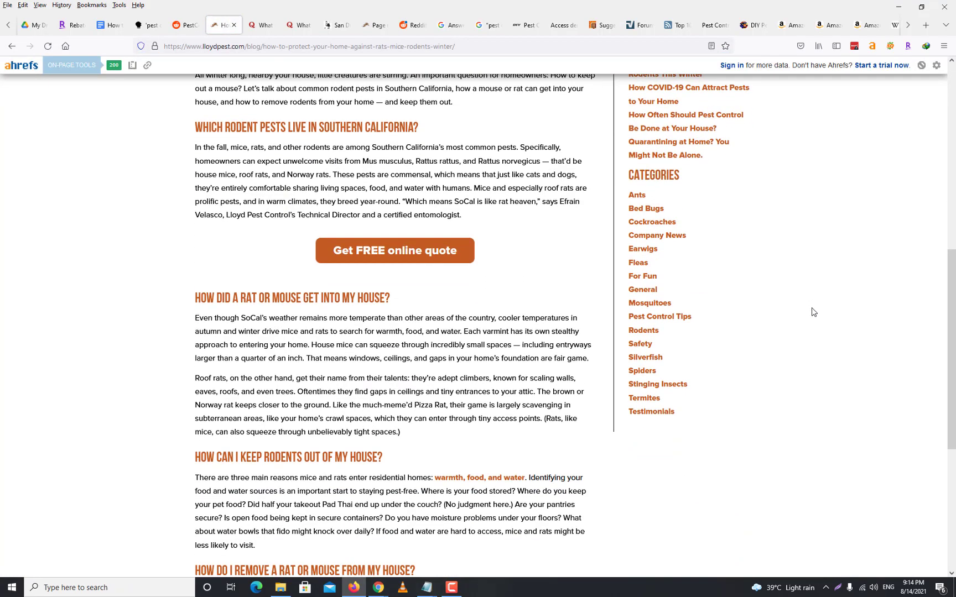
scroll(349, 264, up, 5)
drag(202, 110, 522, 120)
click(276, 121)
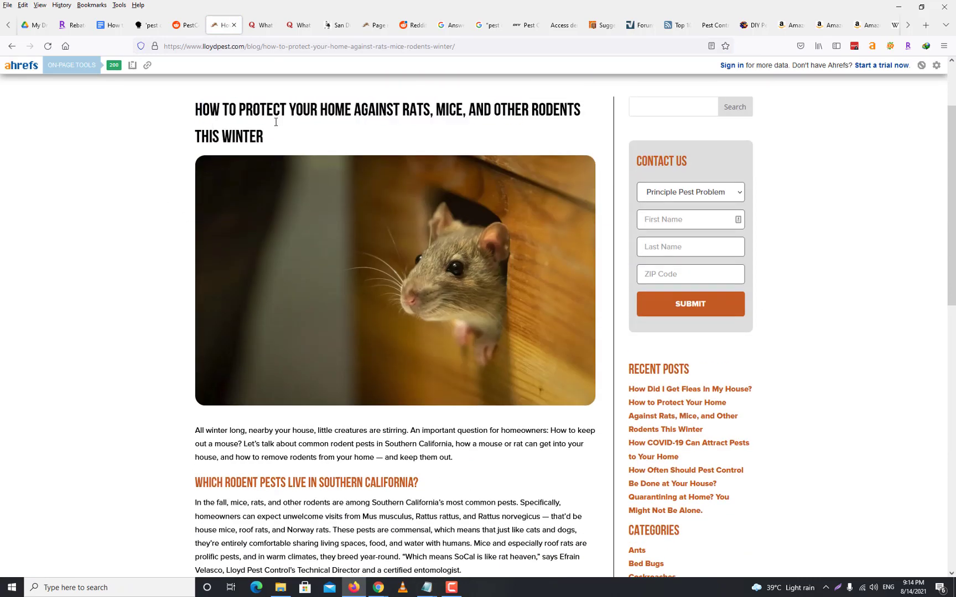
scroll(381, 428, down, 10)
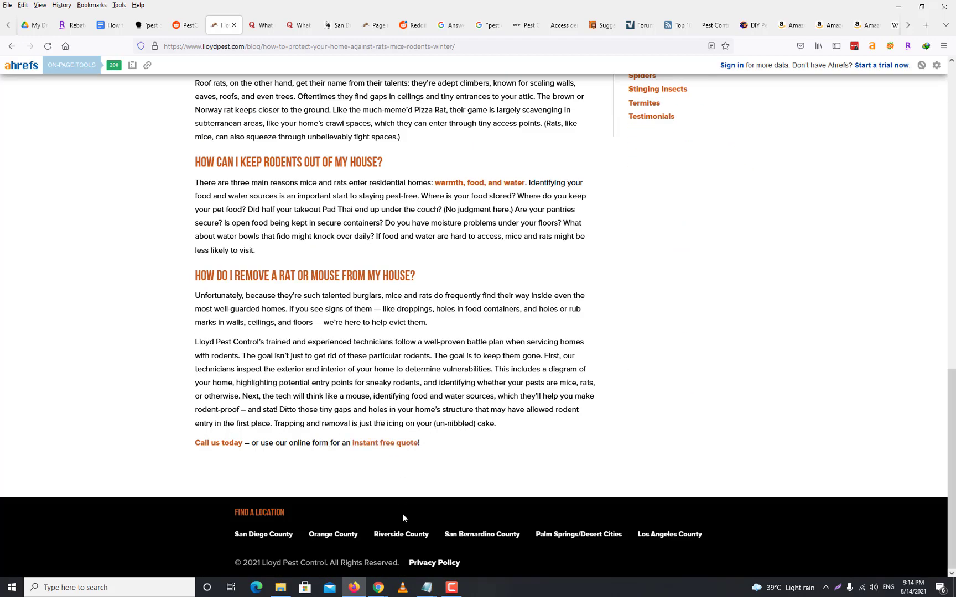
Switch back to Chrome and revisit the Google results for "how often should pest control be done".
mouse_move(379, 586)
click(328, 549)
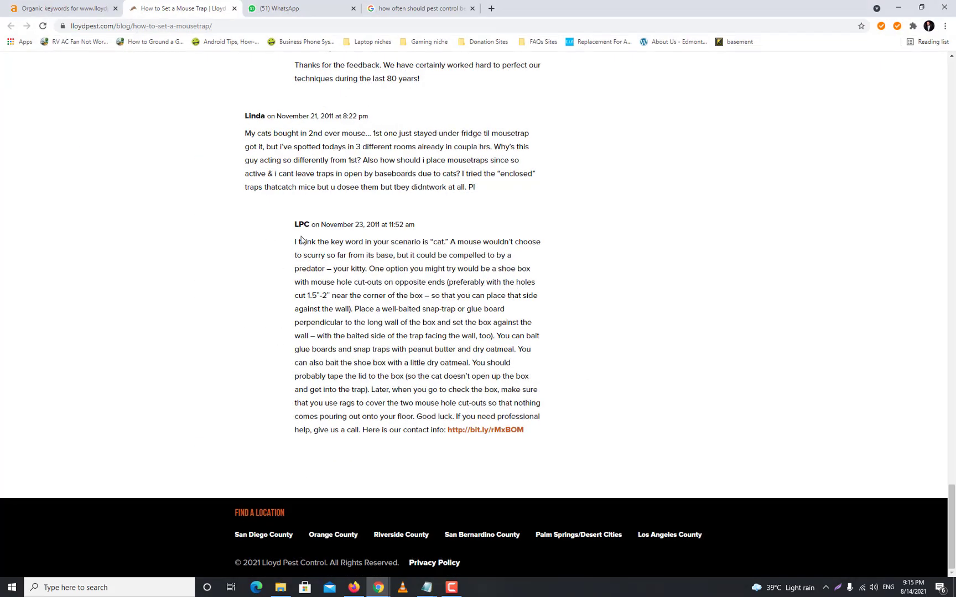
click(421, 8)
scroll(309, 145, up, 2)
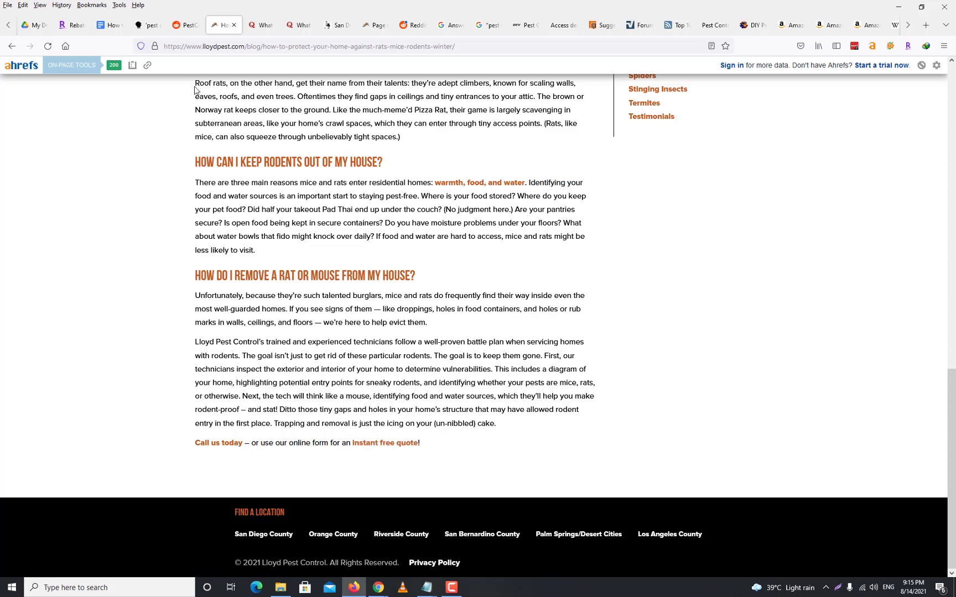
click(452, 588)
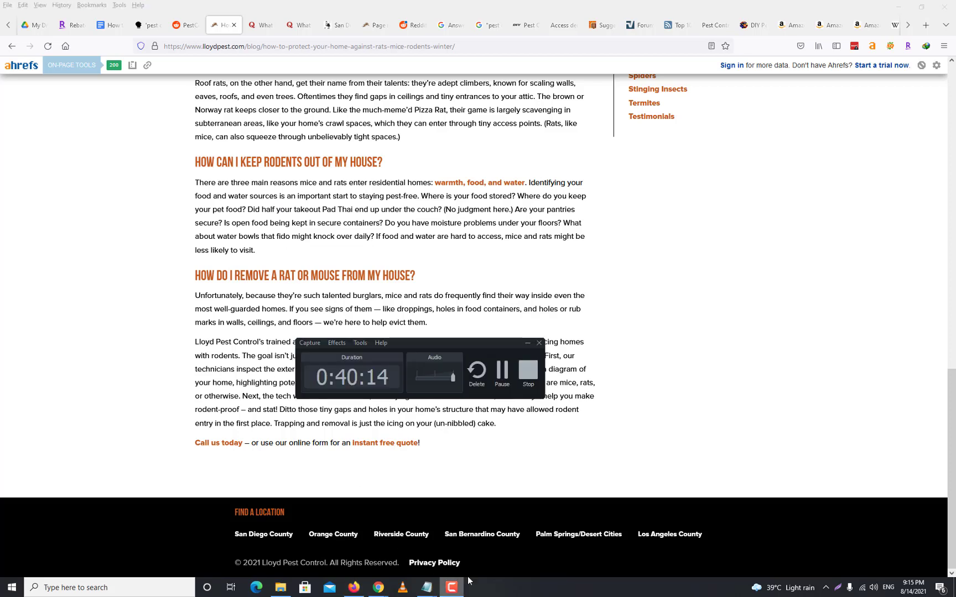
click(527, 344)
scroll(387, 277, up, 3)
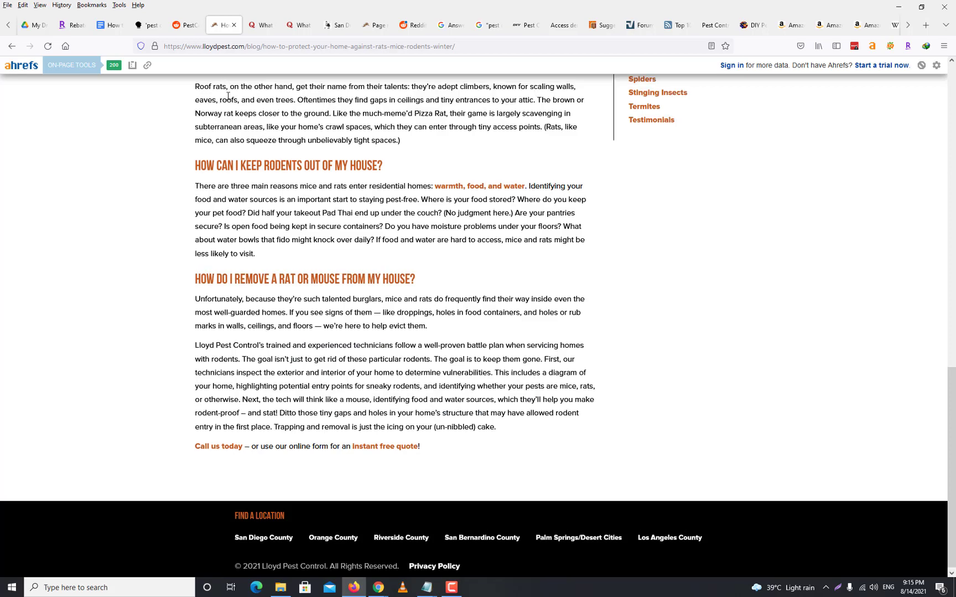
Open the keyword research outline in Google Docs and review its sections on AlsoAsked, niche forums and Wikipedia.
click(111, 25)
scroll(543, 403, down, 3)
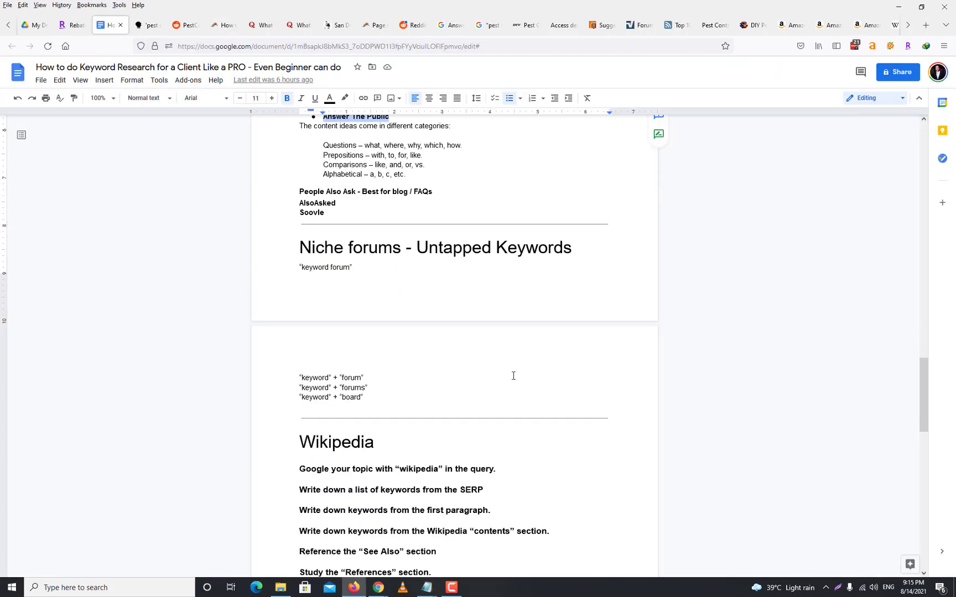
drag(304, 204, 341, 203)
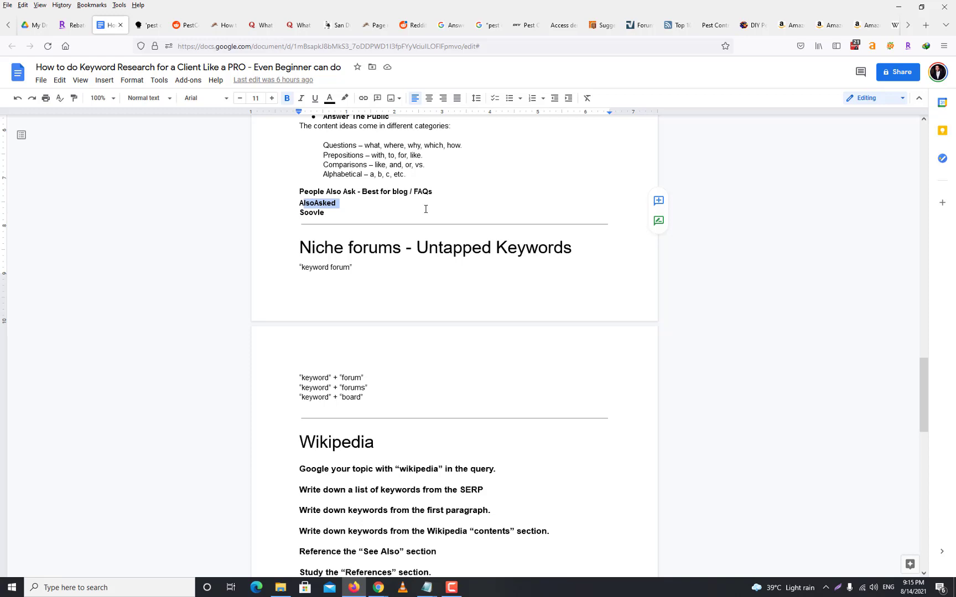
scroll(315, 156, up, 2)
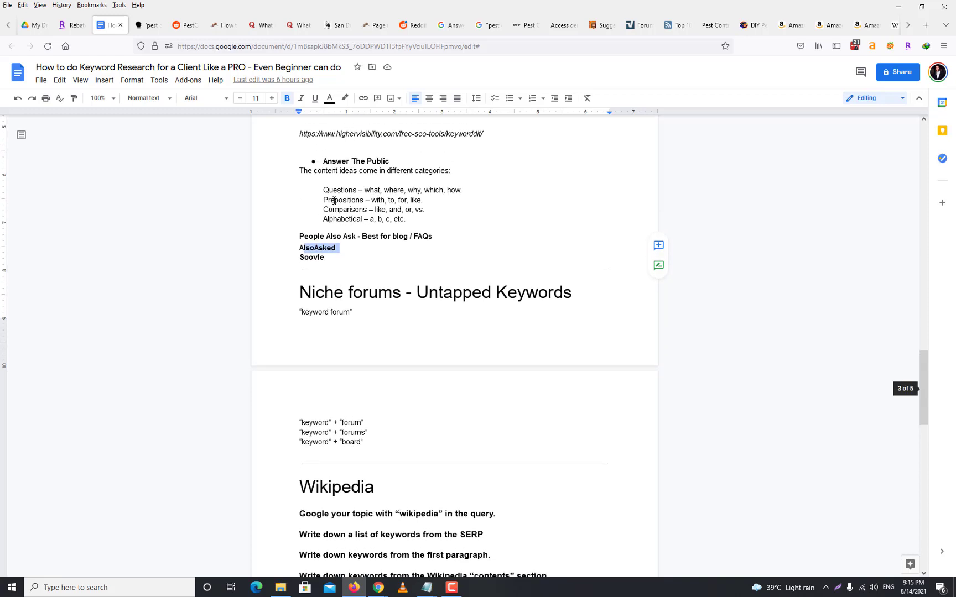
scroll(416, 326, down, 2)
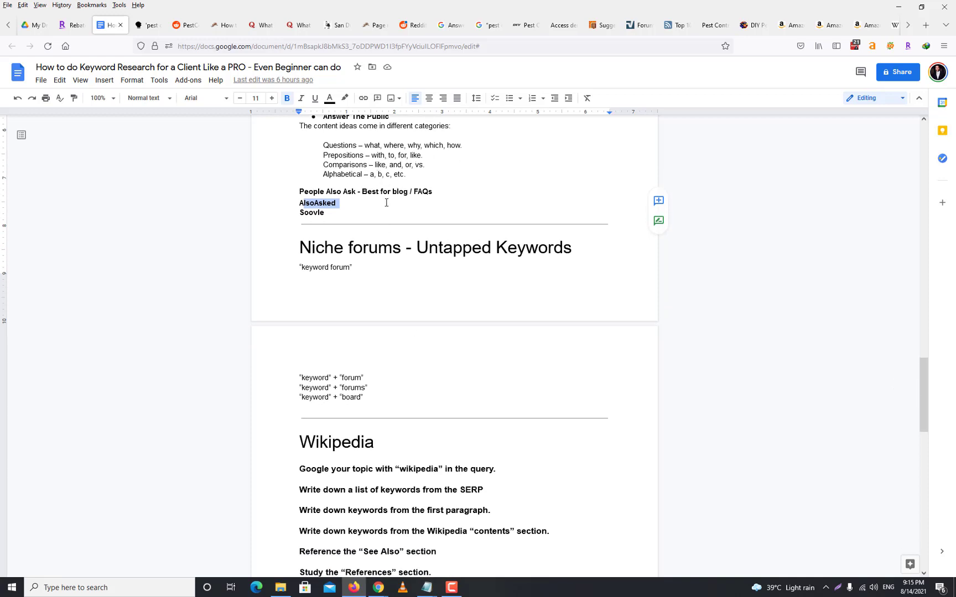
scroll(471, 302, down, 6)
scroll(364, 207, up, 4)
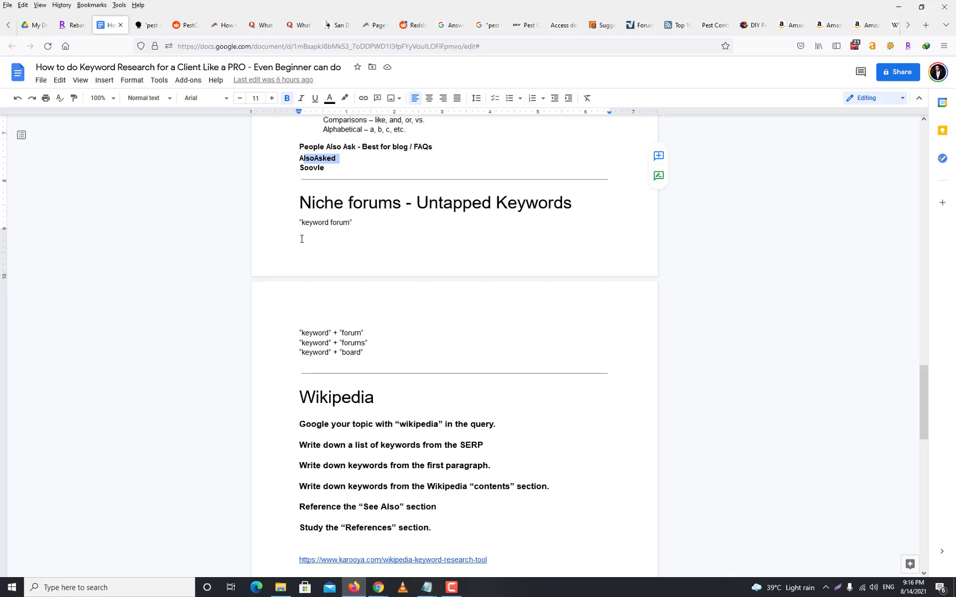
Highlight the "keyword forum" query under Niche forums, and view the open Google results for "pest control" + "forums".
drag(302, 224, 335, 224)
click(350, 222)
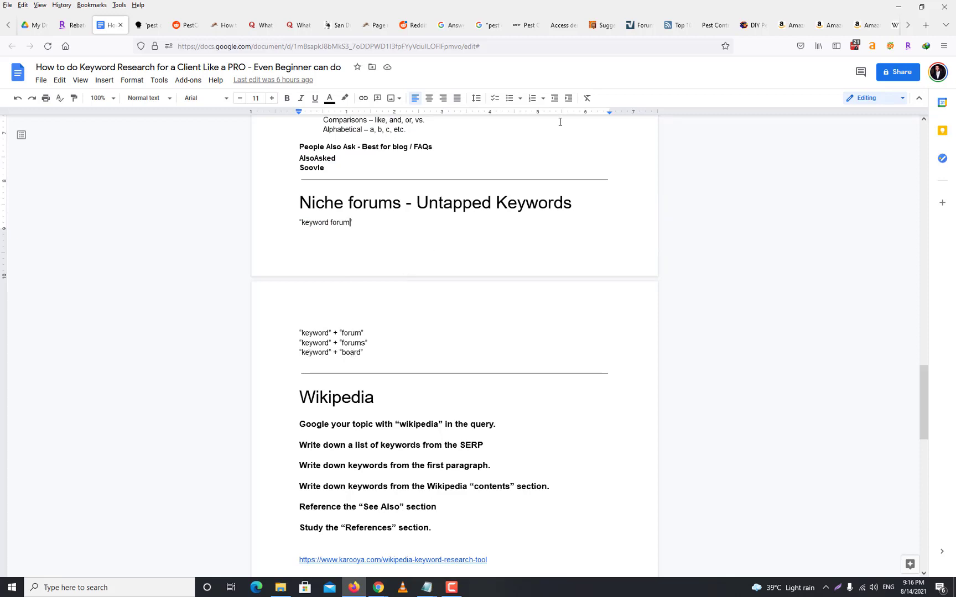
click(479, 26)
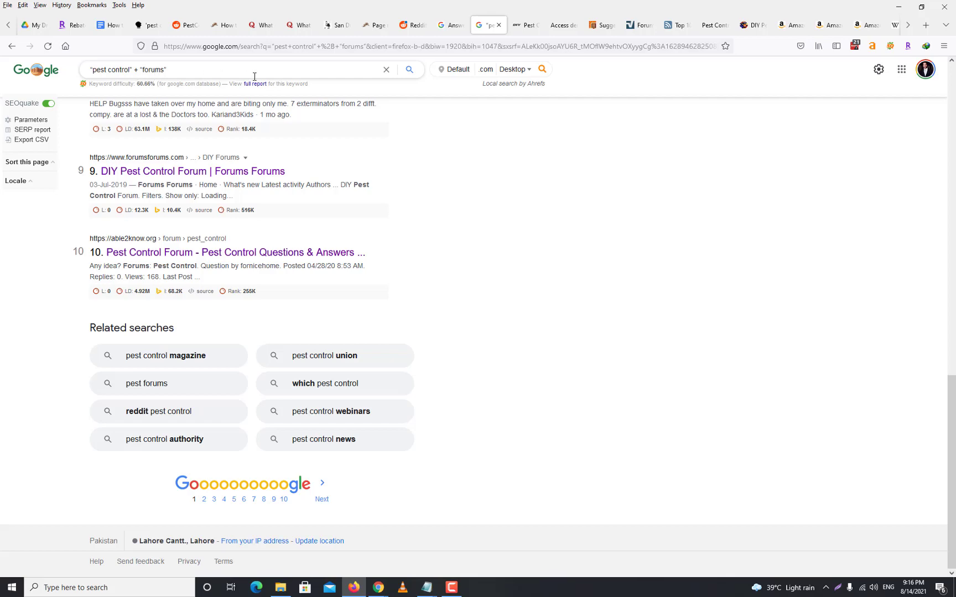
scroll(469, 245, up, 7)
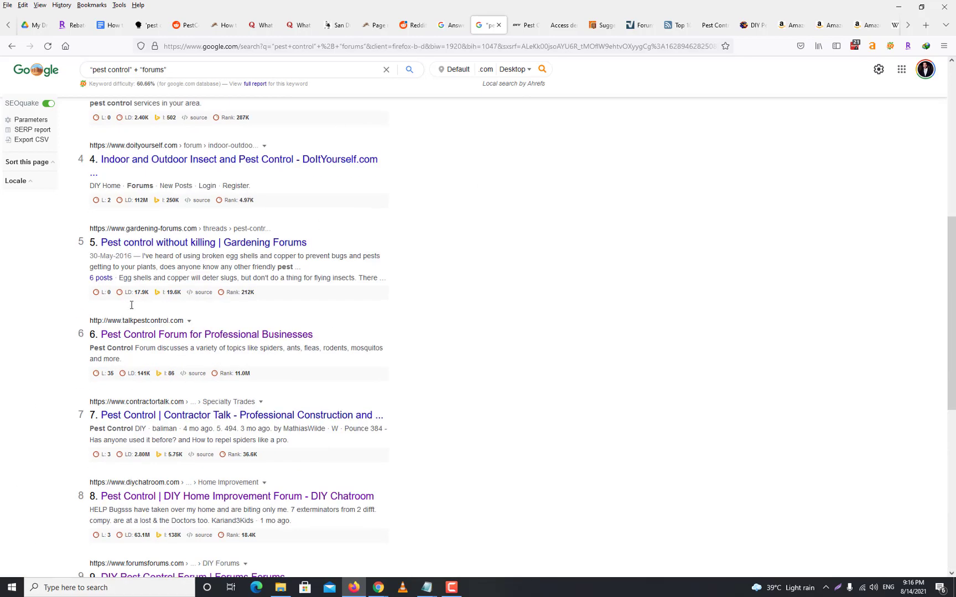
View the DIY Chatroom Pest Control forum and look through its discussion titles.
click(519, 28)
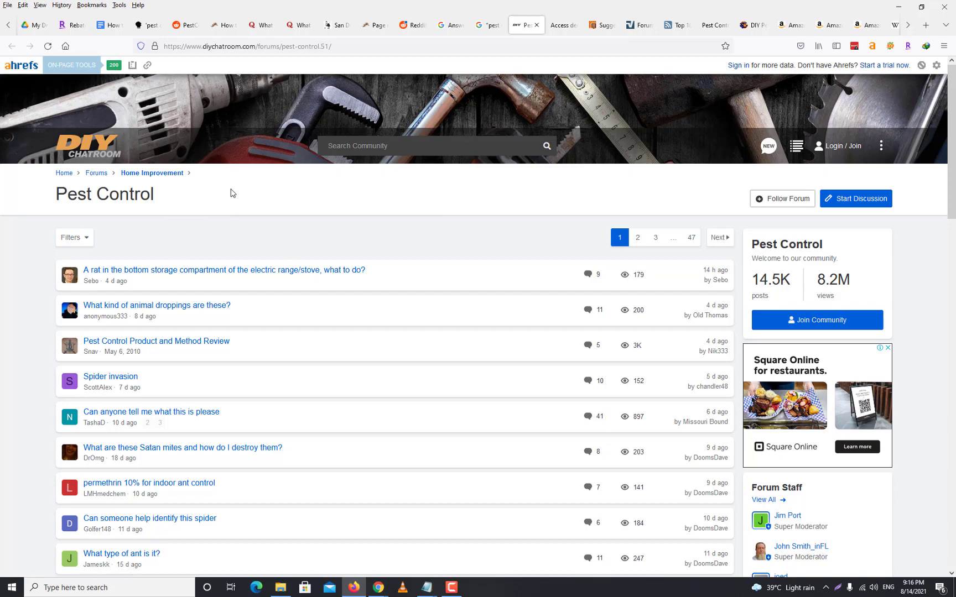
scroll(523, 268, down, 5)
scroll(523, 267, up, 5)
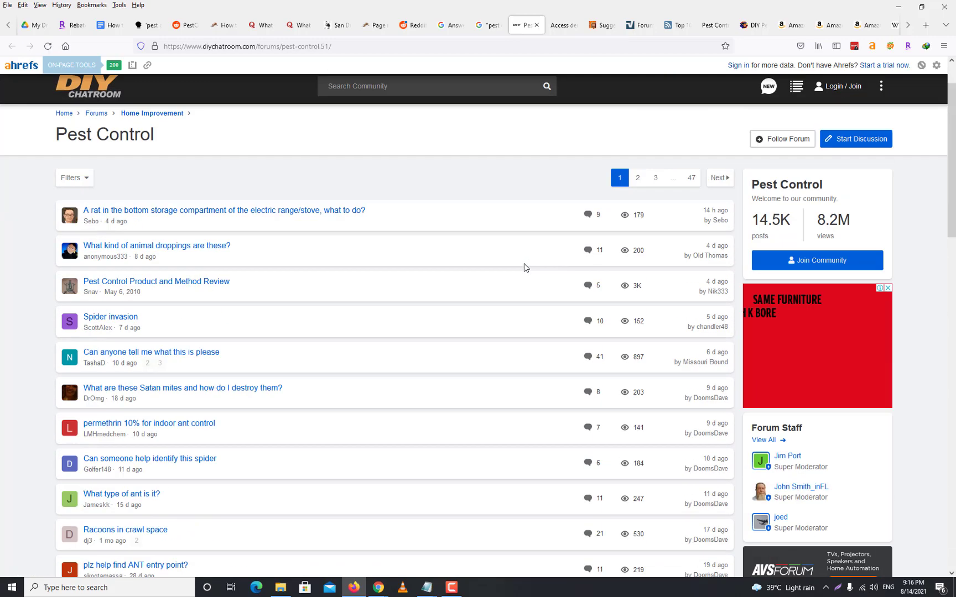
scroll(469, 260, down, 3)
scroll(470, 260, up, 3)
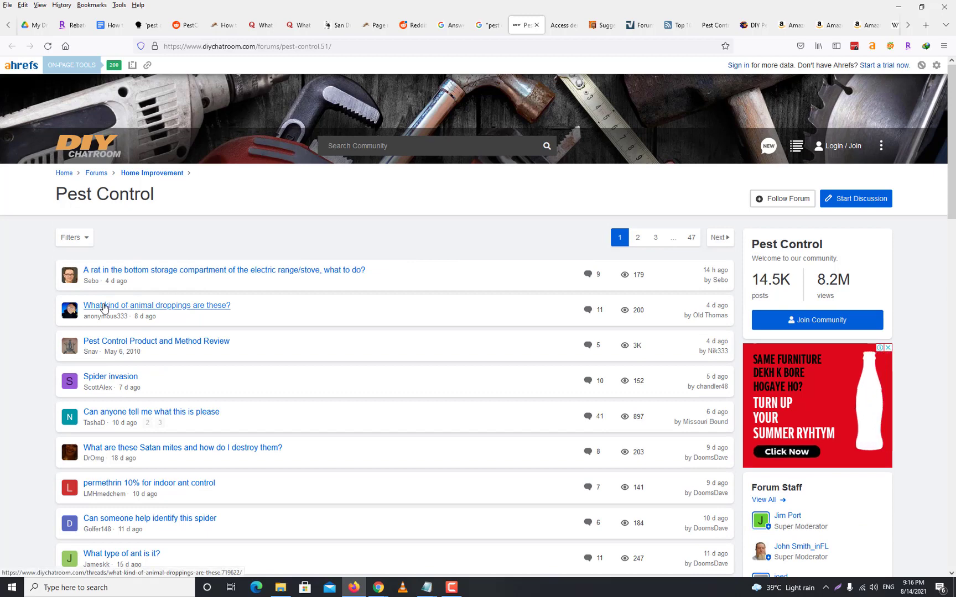
scroll(156, 320, down, 2)
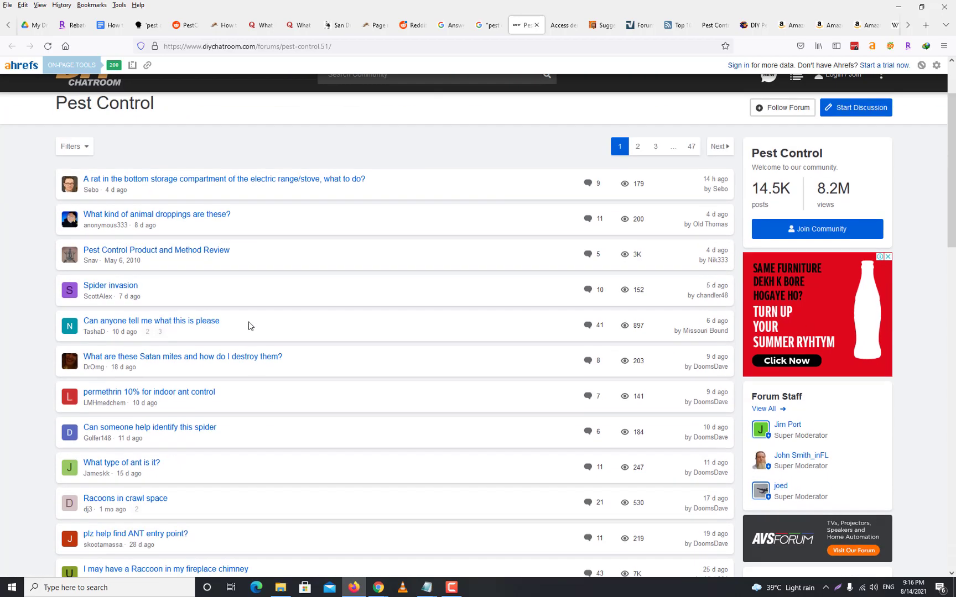
Open the stove rat, animal droppings, and Pest Control Product and Method Review threads in separate new tabs.
right_click(305, 176)
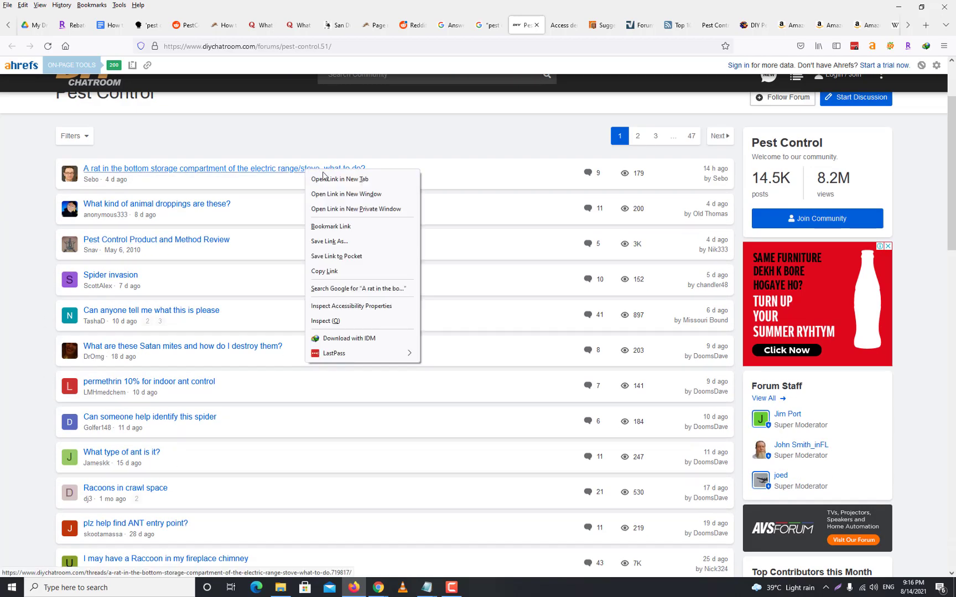
click(326, 180)
right_click(173, 206)
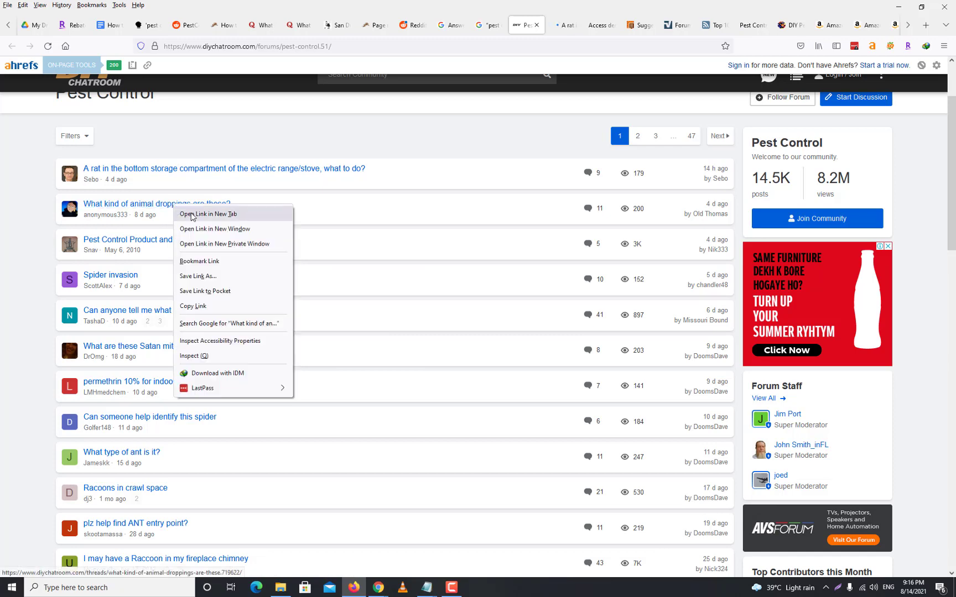
click(191, 216)
right_click(226, 249)
click(228, 247)
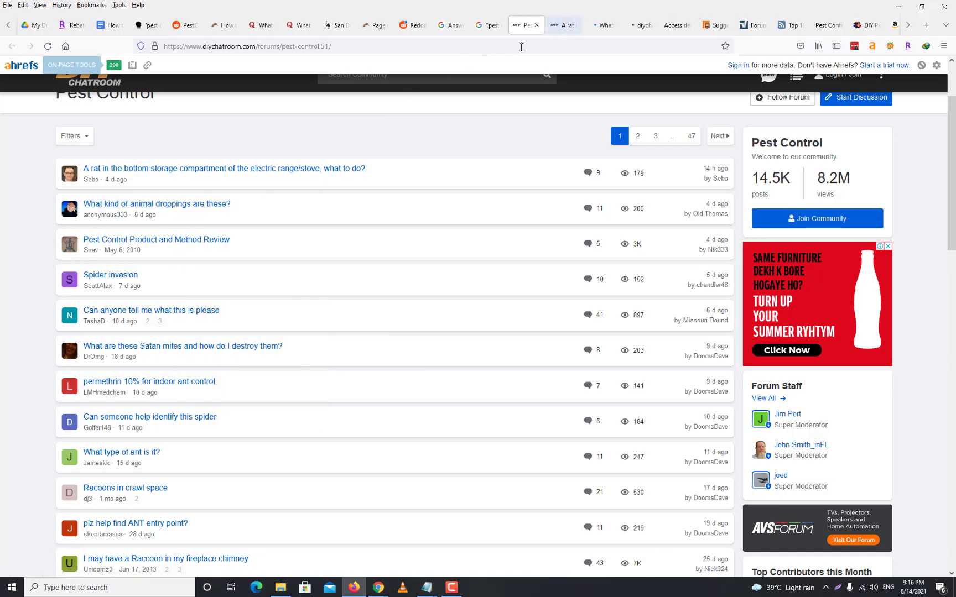
Review the threads about a rat in the stove's storage compartment and unidentified animal droppings, closing each one after viewing.
click(564, 25)
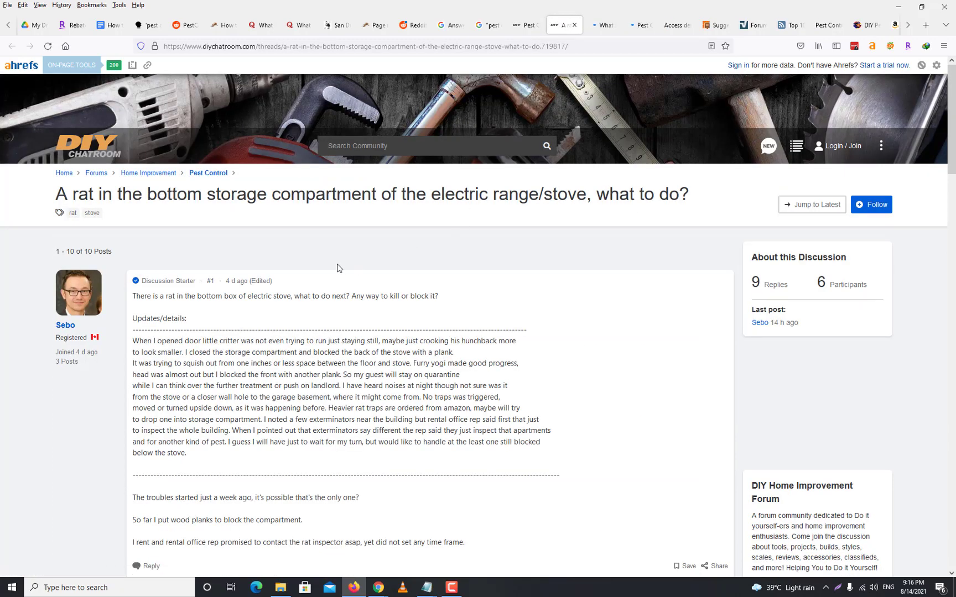
scroll(423, 279, down, 5)
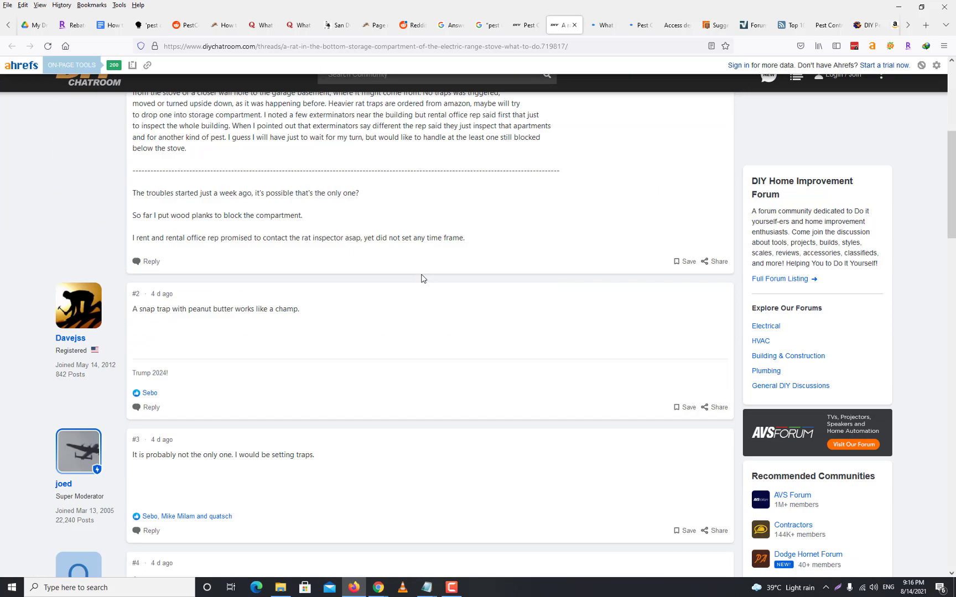
scroll(423, 278, up, 5)
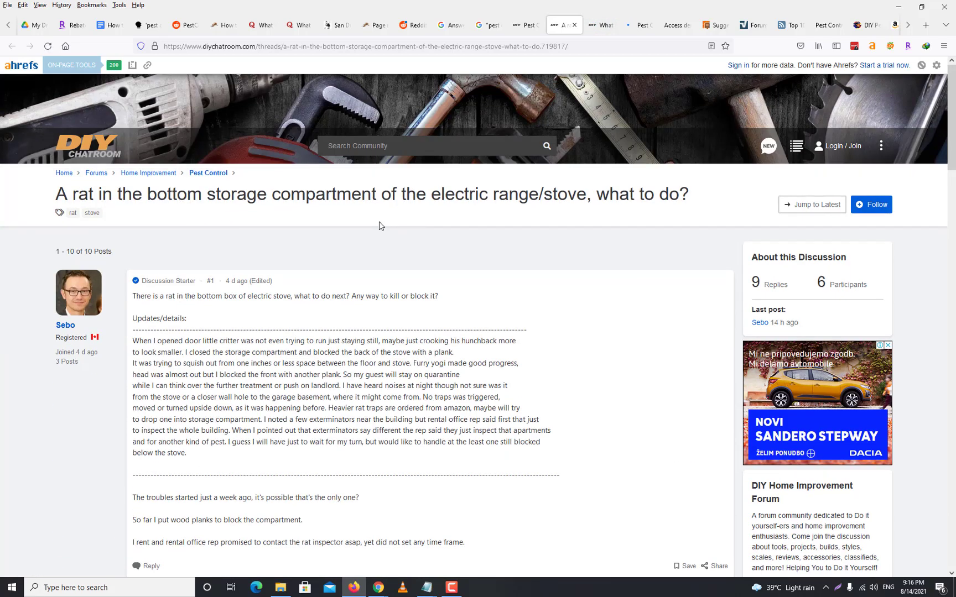
click(574, 25)
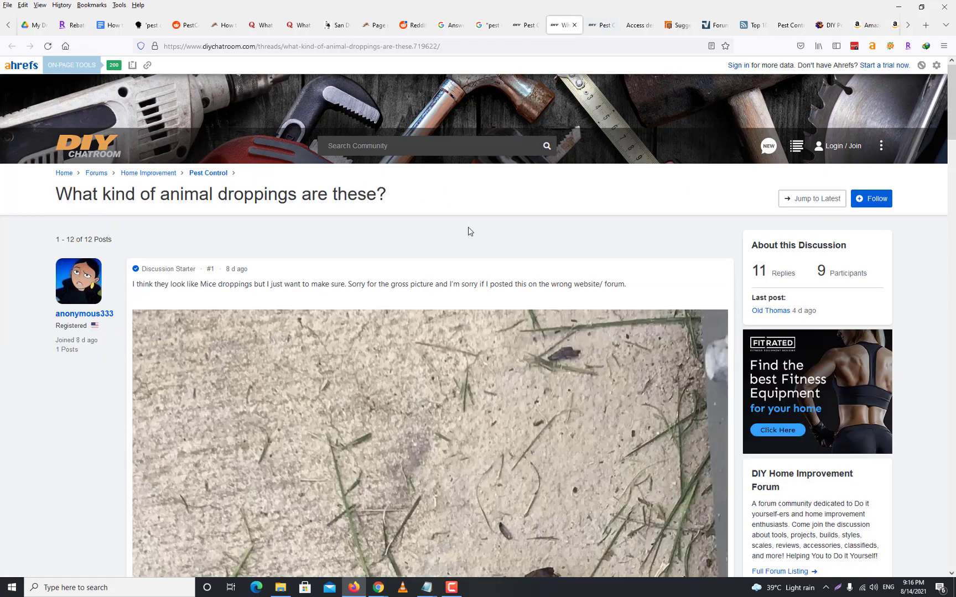
scroll(470, 229, down, 6)
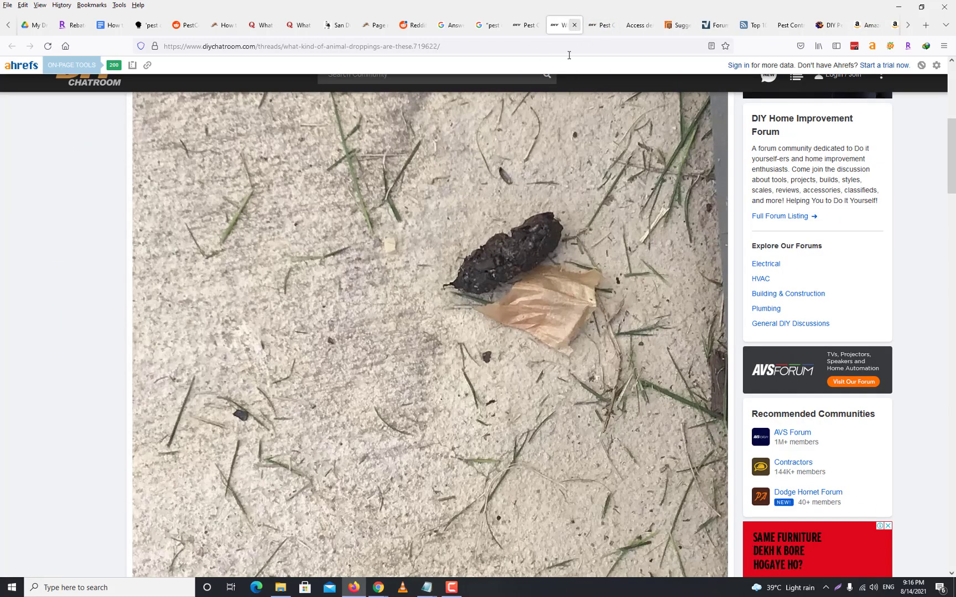
click(575, 25)
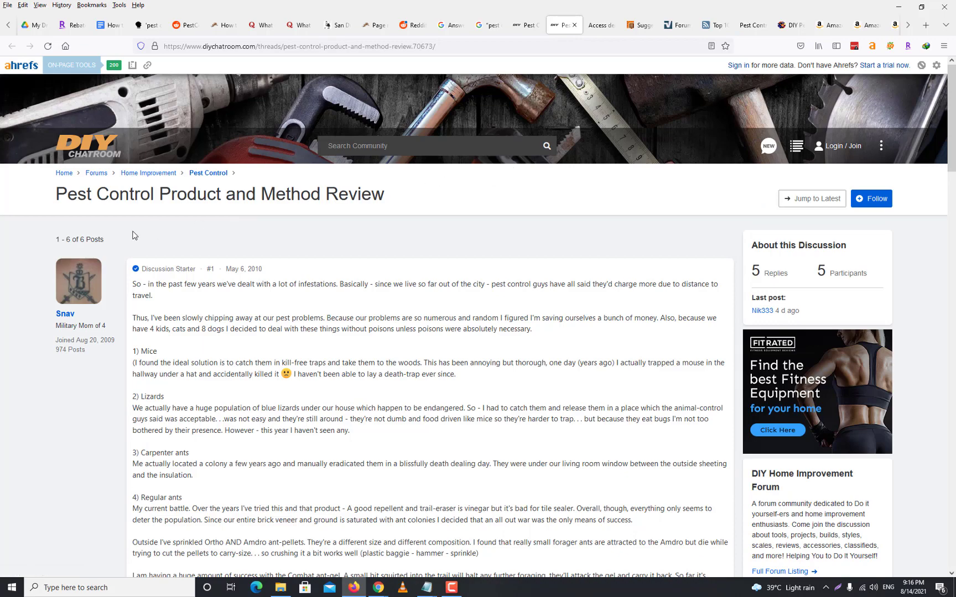
Read through the Pest Control Product and Method Review thread and its replies.
scroll(486, 263, down, 6)
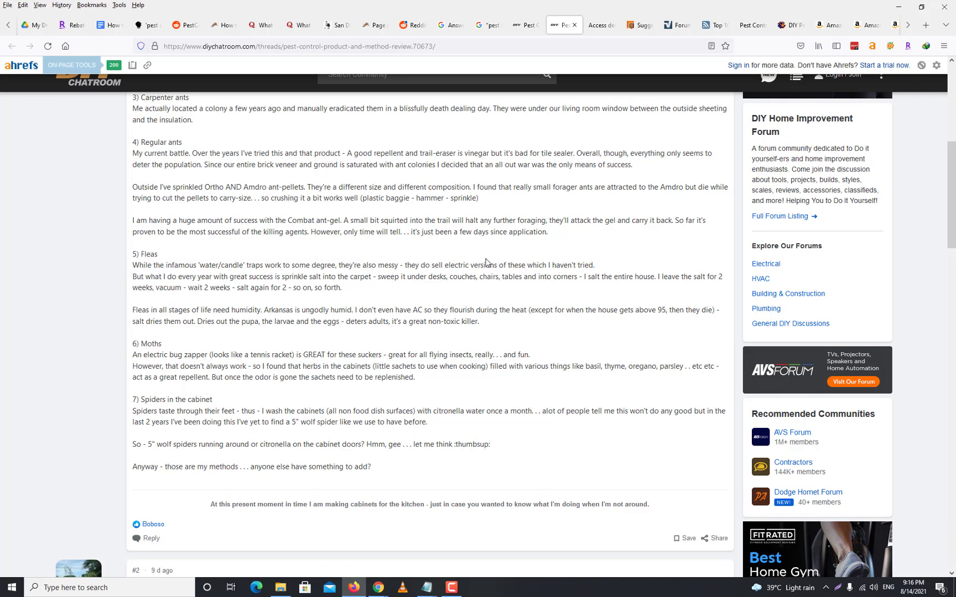
scroll(487, 263, down, 20)
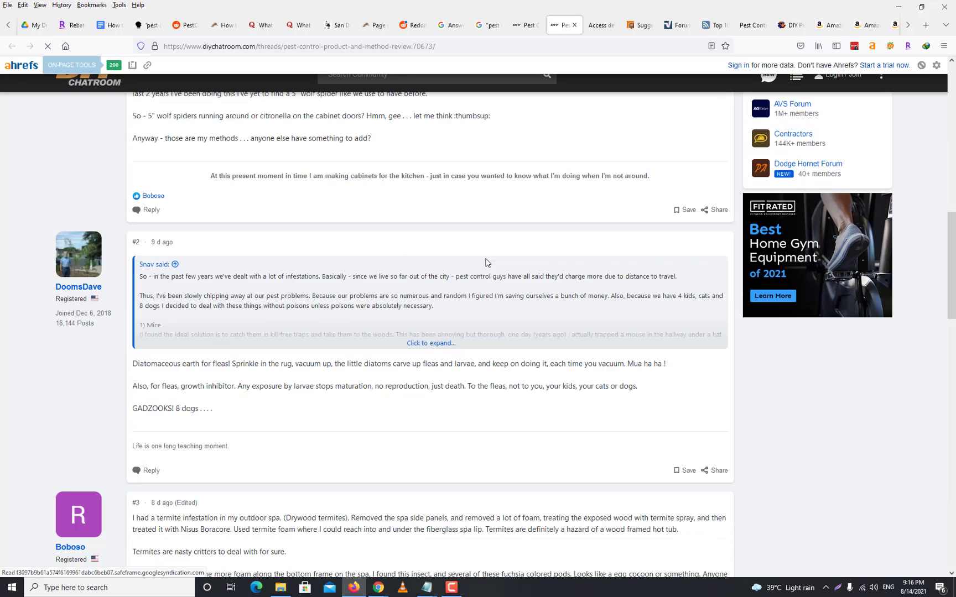
scroll(488, 264, up, 20)
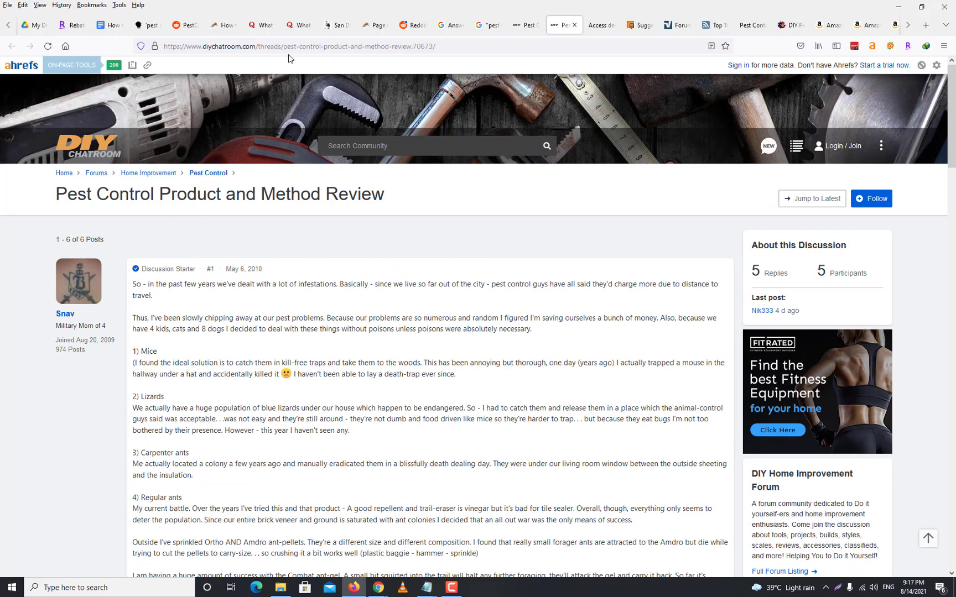
Copy the Product and Method Review thread's URL, switch to Chrome, and look up its organic keywords in Ahrefs Site Explorer.
click(319, 46)
key(ctrl+c)
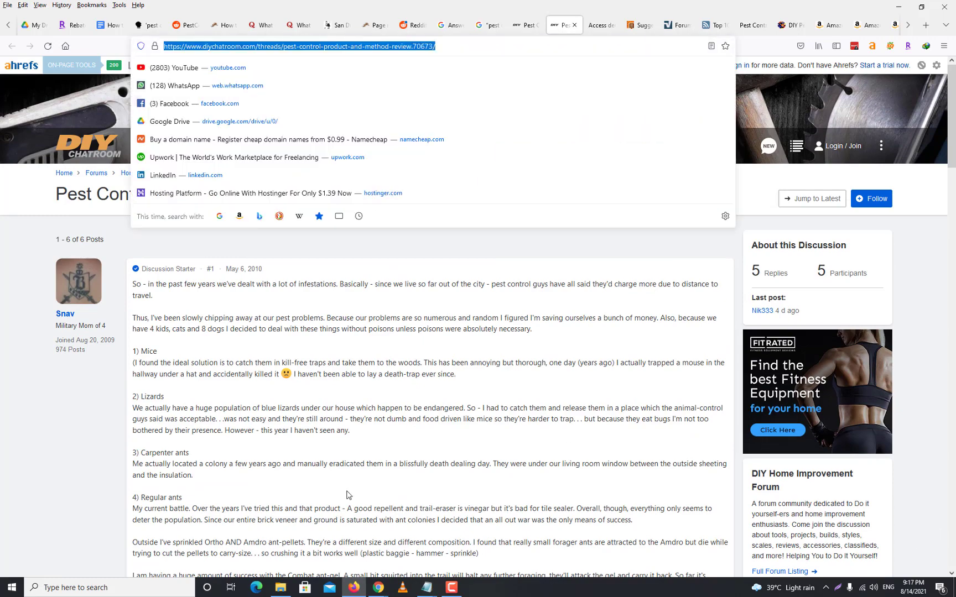
click(378, 587)
click(332, 556)
click(63, 9)
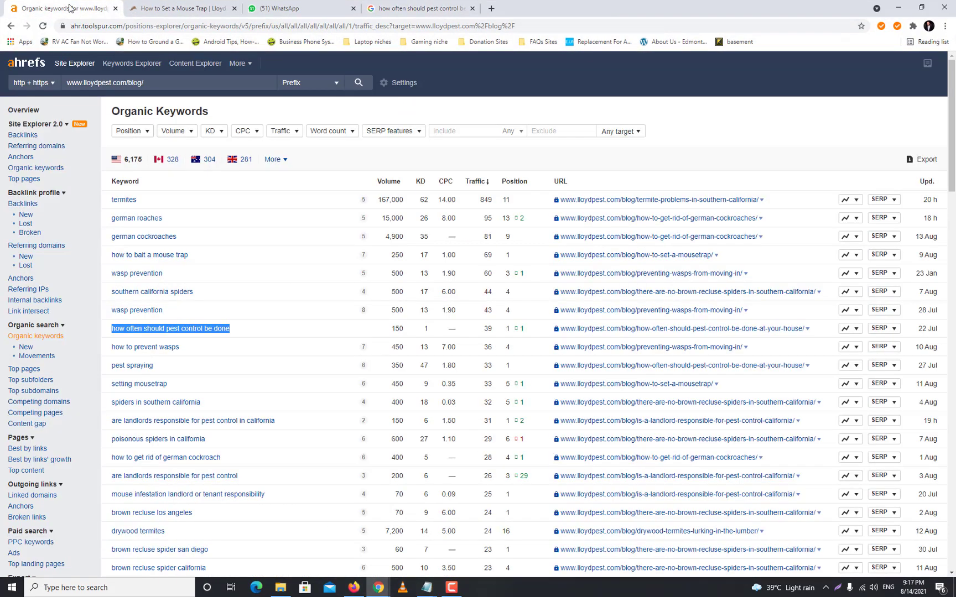
key(ctrl+v)
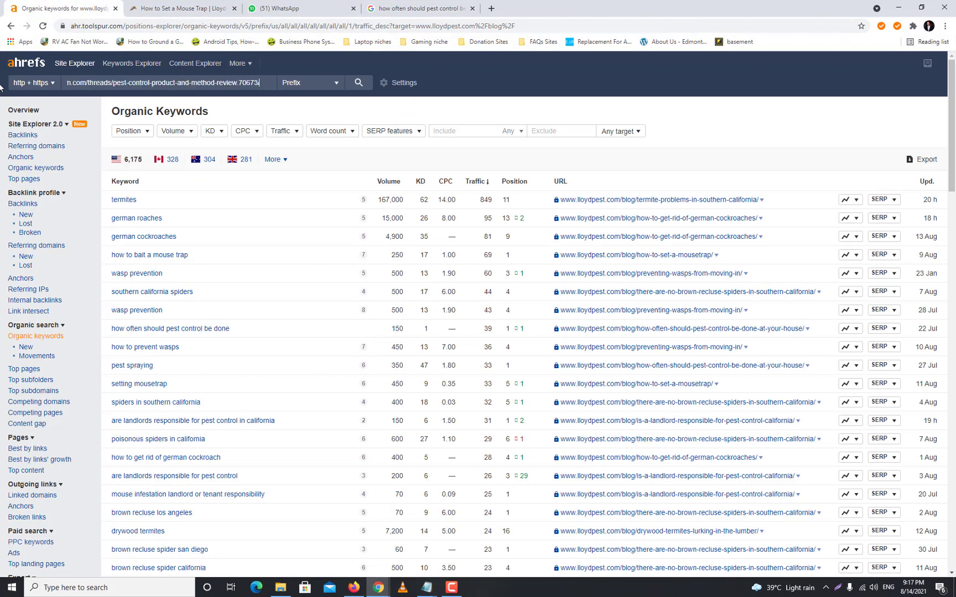
key(Return)
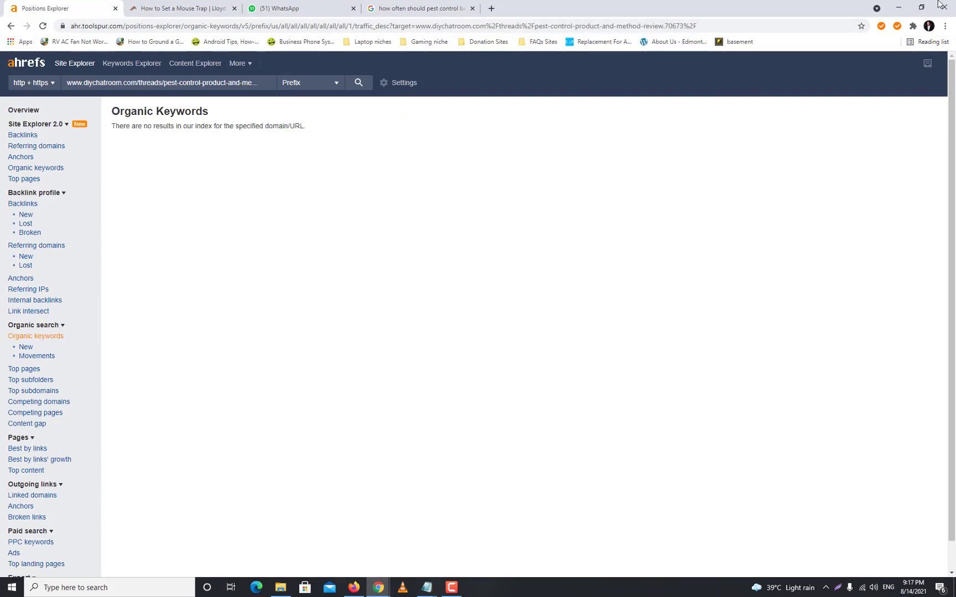
Return to Firefox and close the Product and Method Review thread and the access-denied page.
click(899, 8)
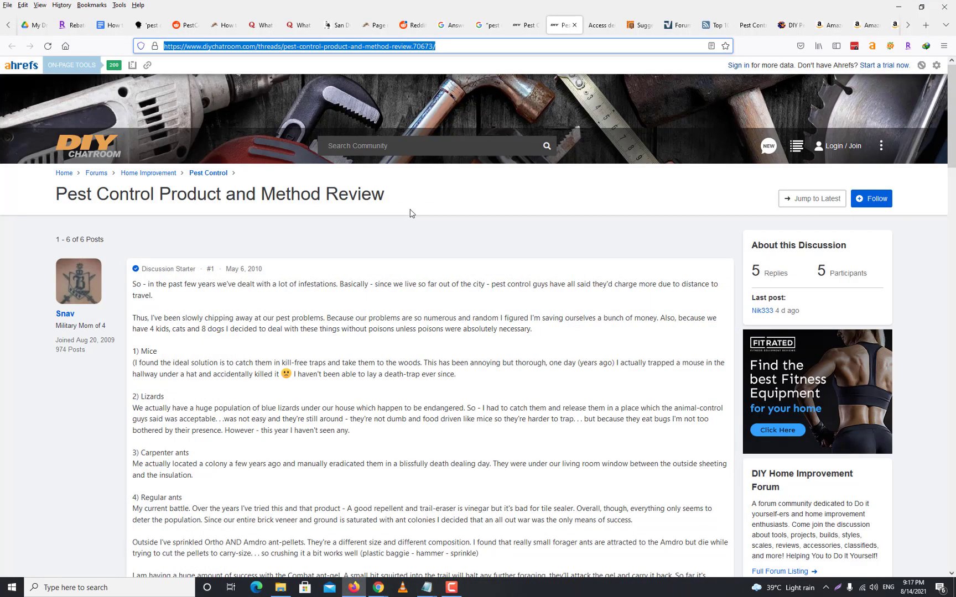
click(574, 24)
click(574, 25)
Read the Renovate Forum thread "Suggestion: how about a Pest Control forum?" and its replies.
scroll(624, 170, up, 10)
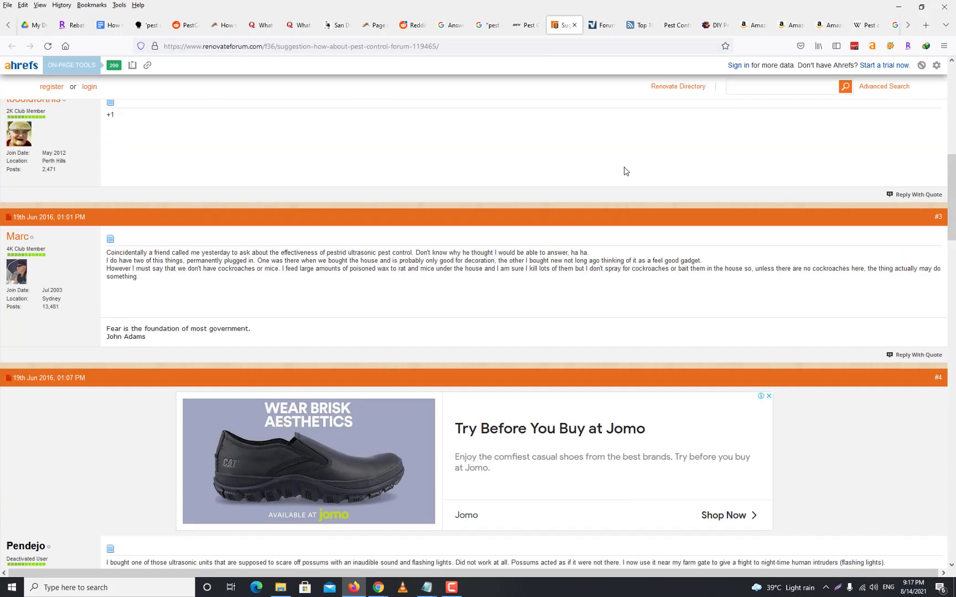
scroll(623, 171, up, 2)
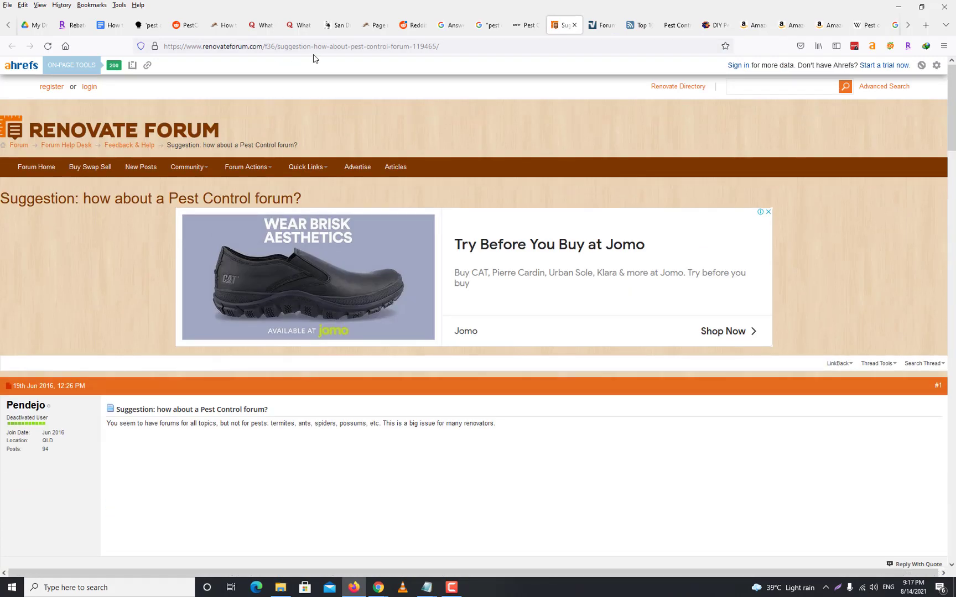
scroll(570, 299, down, 4)
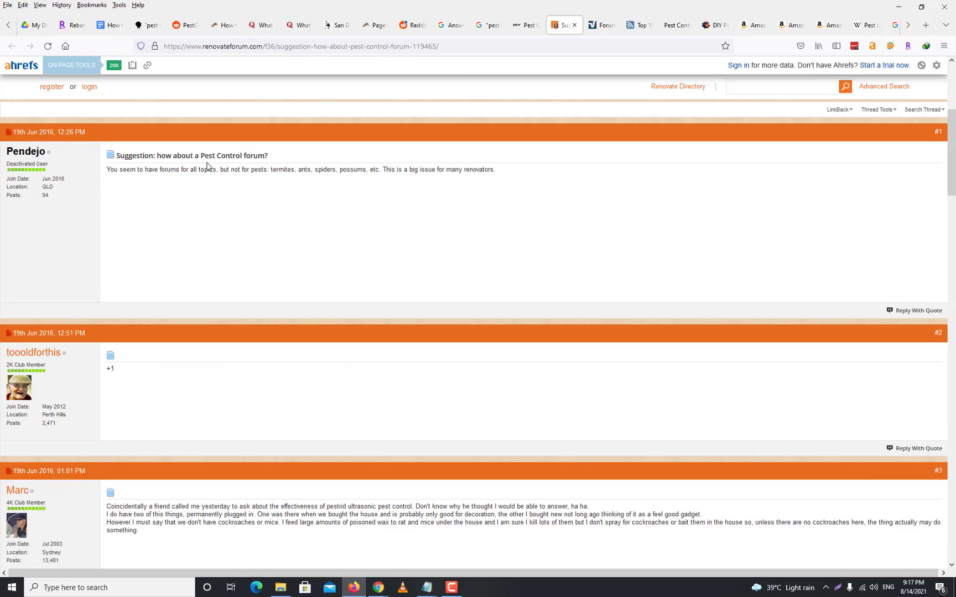
scroll(572, 284, down, 15)
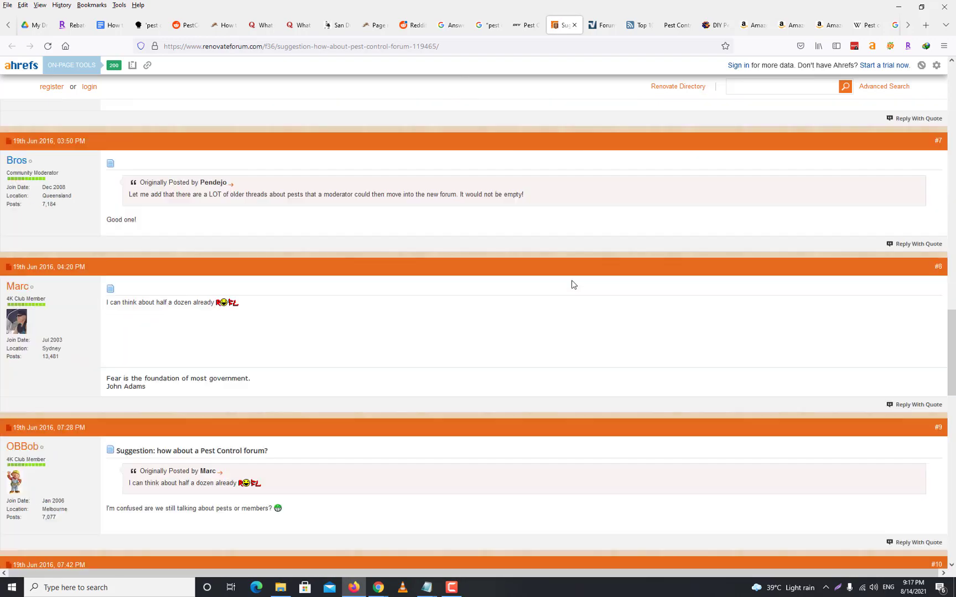
scroll(573, 284, up, 20)
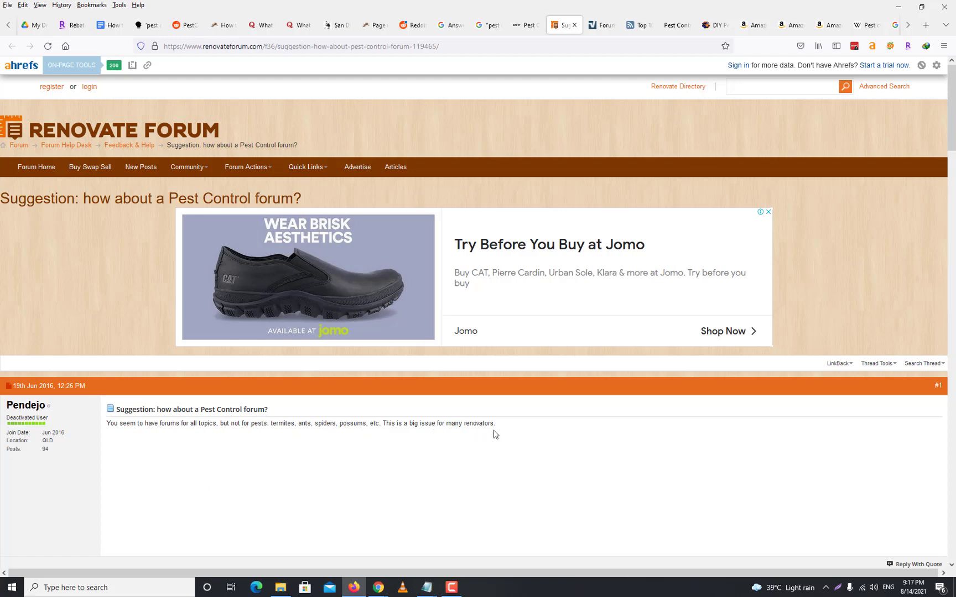
scroll(506, 439, down, 6)
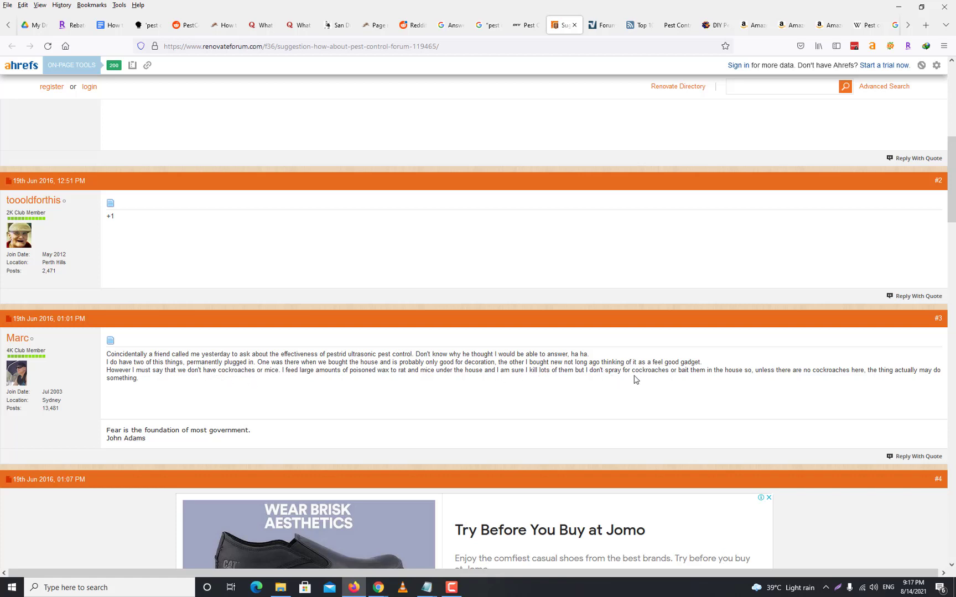
Check the Renovate Forum thread URL's organic keywords in Ahrefs in Chrome, and close the thread back in Firefox.
click(290, 47)
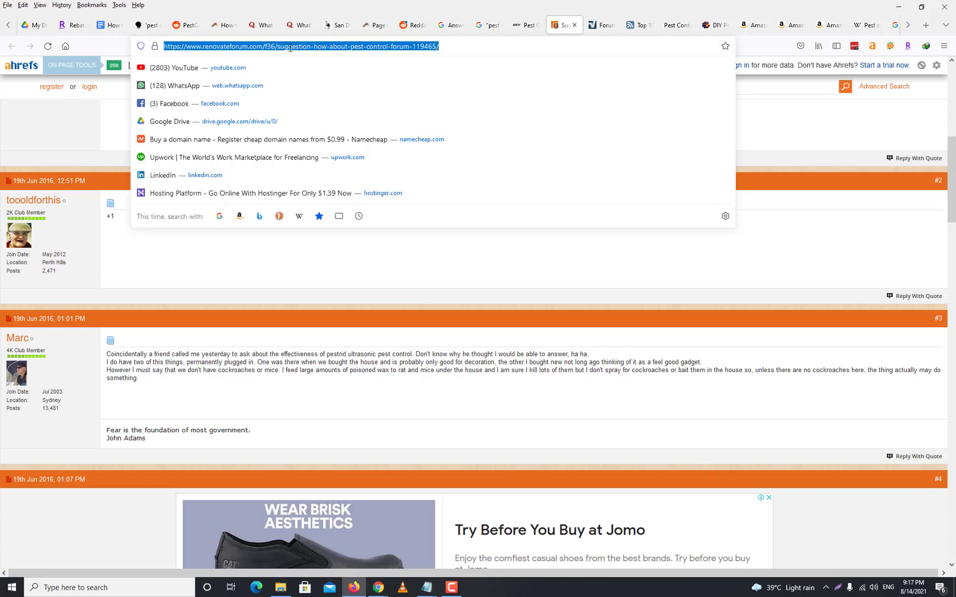
click(378, 587)
click(322, 543)
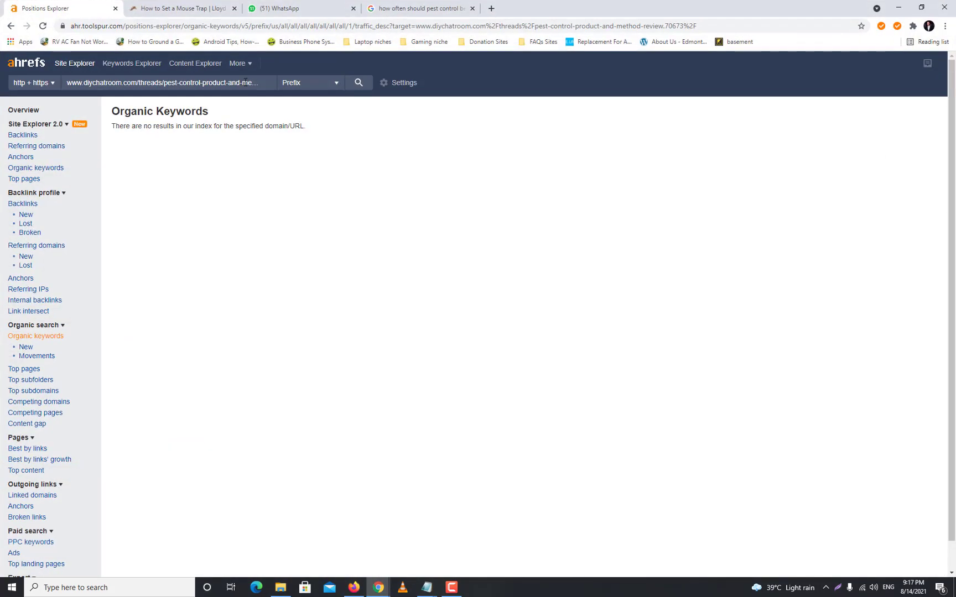
click(215, 88)
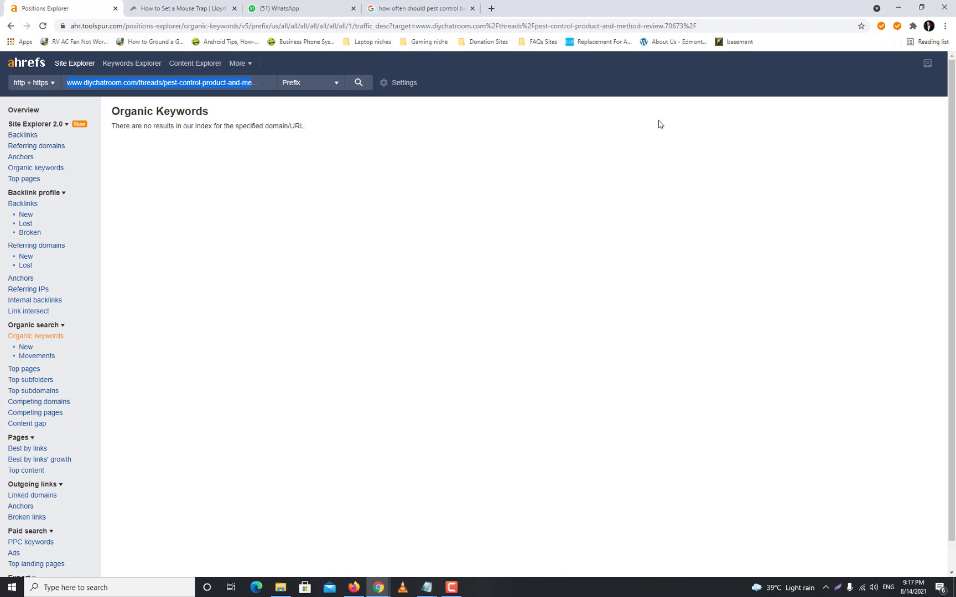
key(ctrl+a)
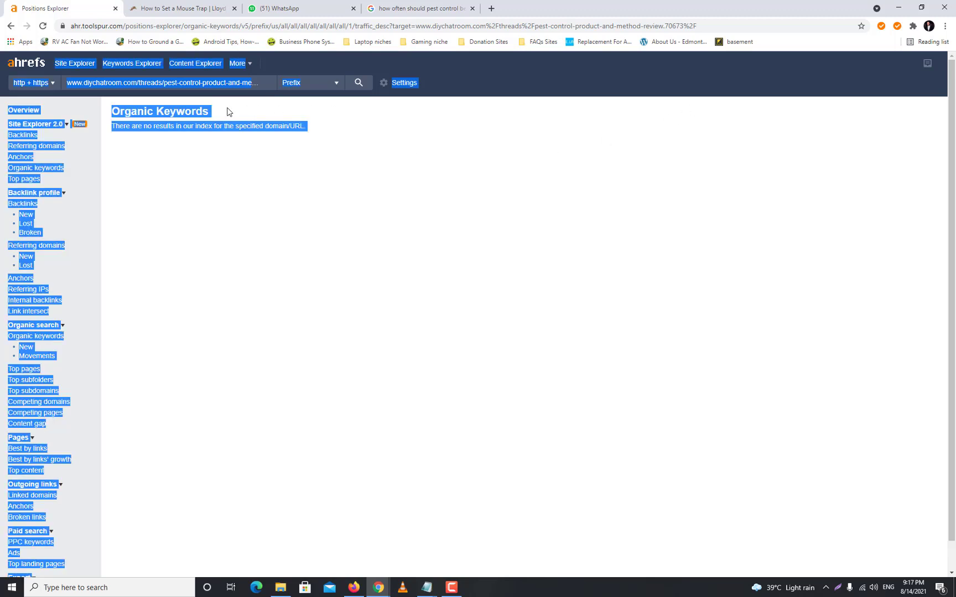
click(167, 84)
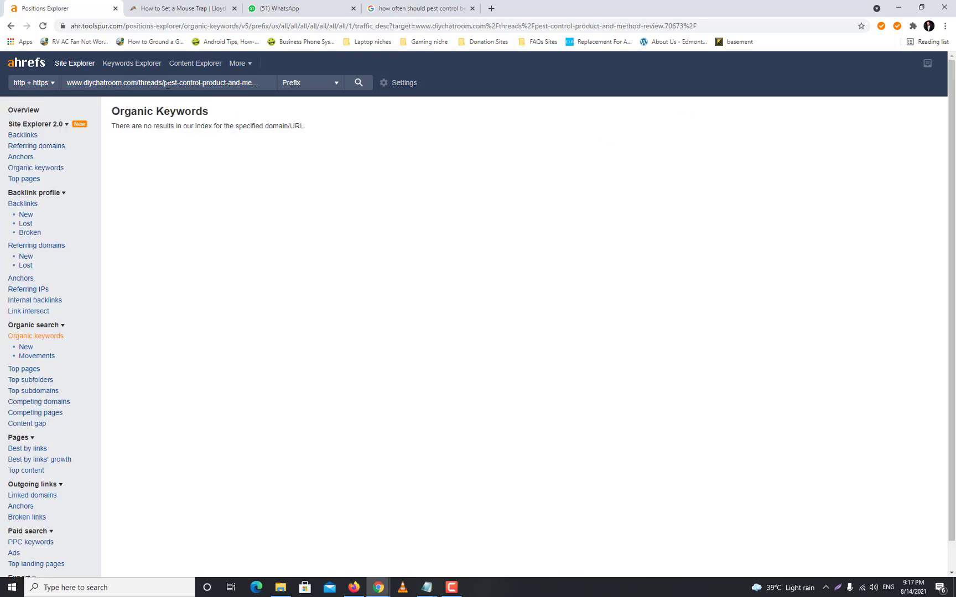
key(ctrl+v)
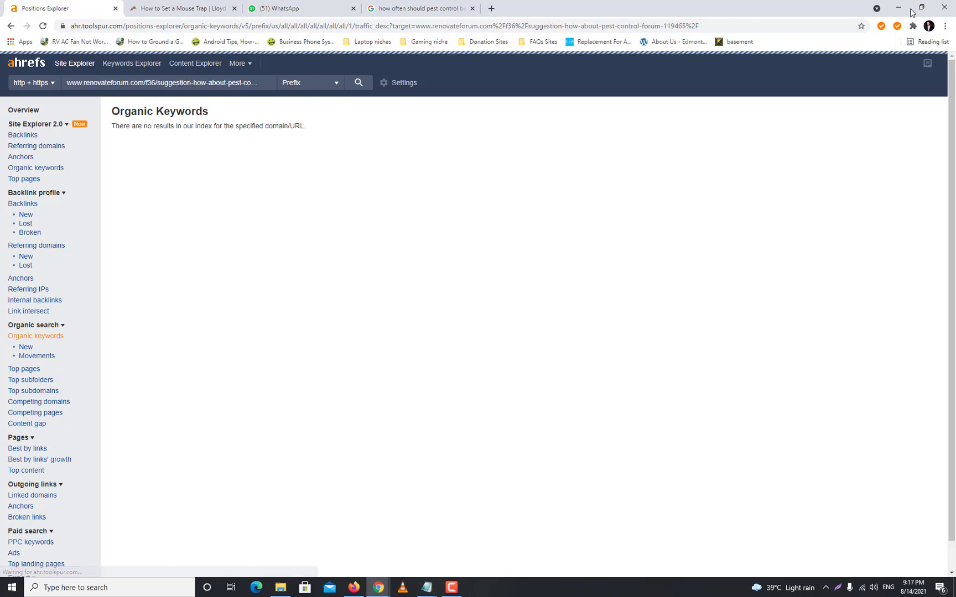
key(alt+Tab)
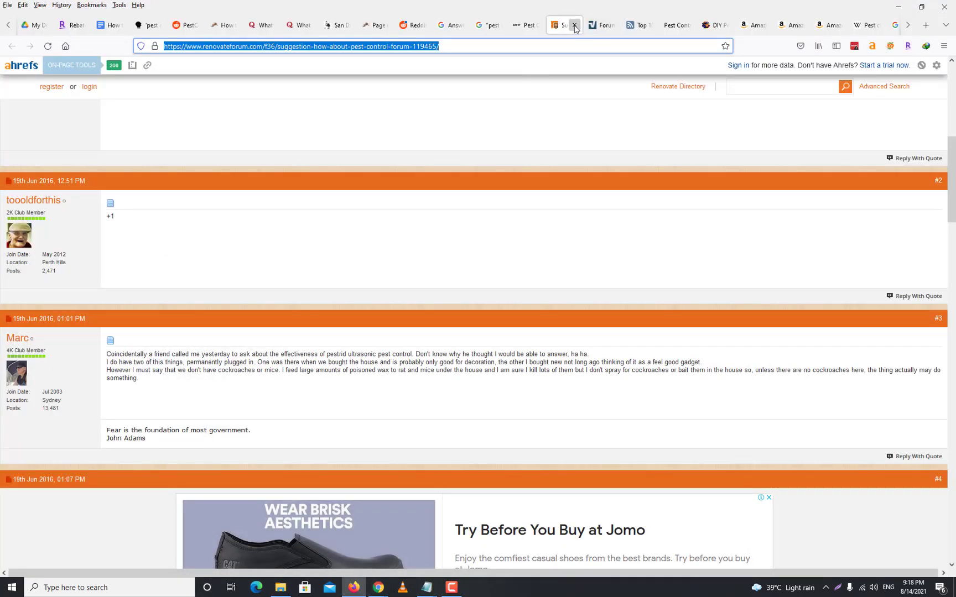
key(ctrl+w)
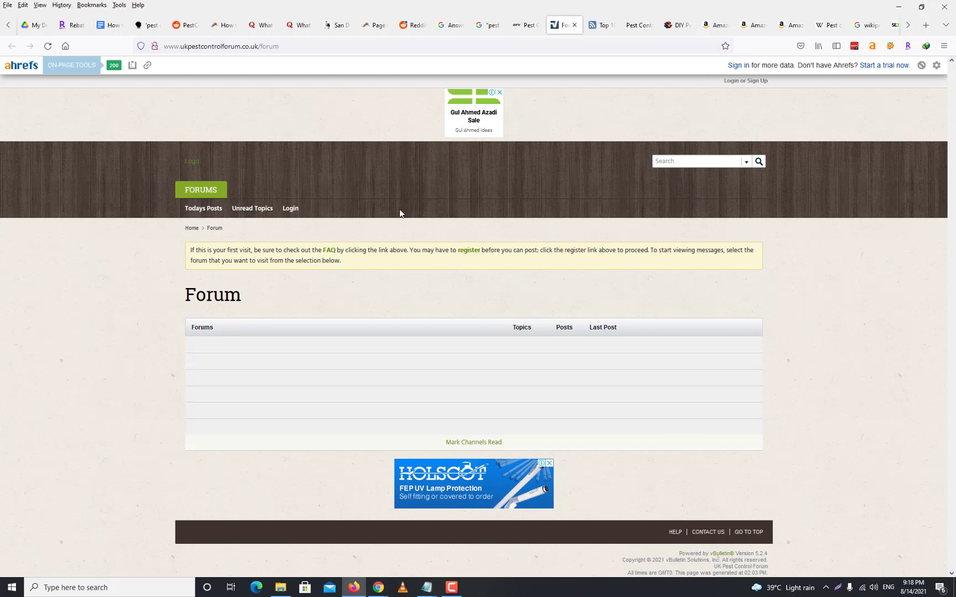
Close the UK Pest Control Forum page and the Feedspot list of pest control forums.
click(574, 25)
click(615, 180)
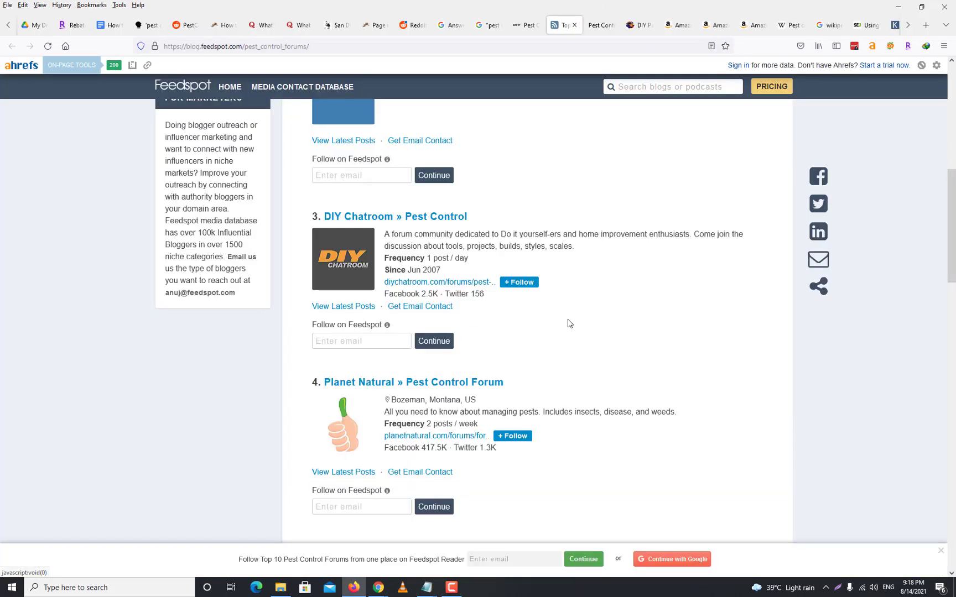
click(574, 25)
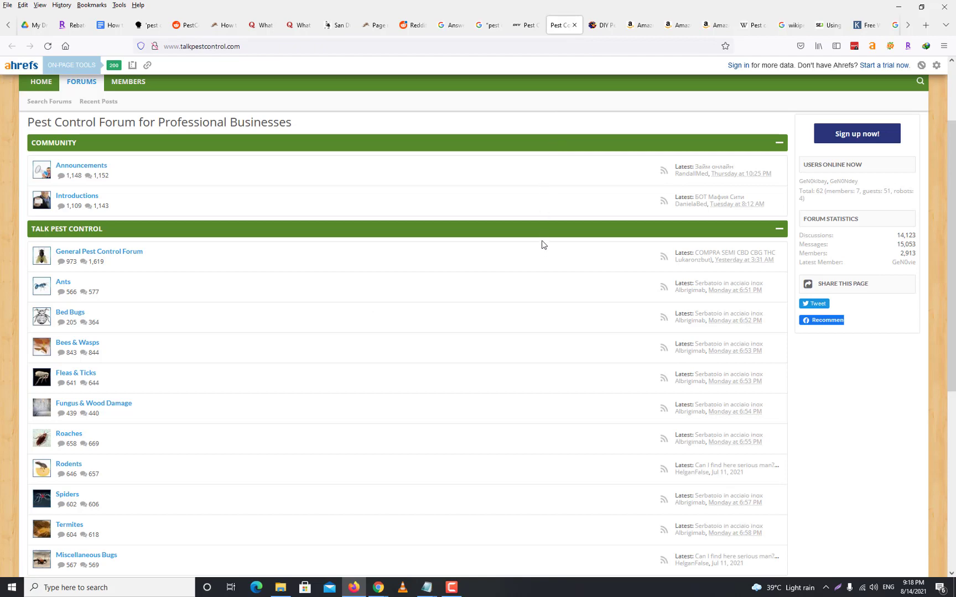
Look through Talk Pest Control's forum sections and its General Pest Control Forum threads, and return to the forum overview.
scroll(541, 246, down, 5)
scroll(540, 246, up, 6)
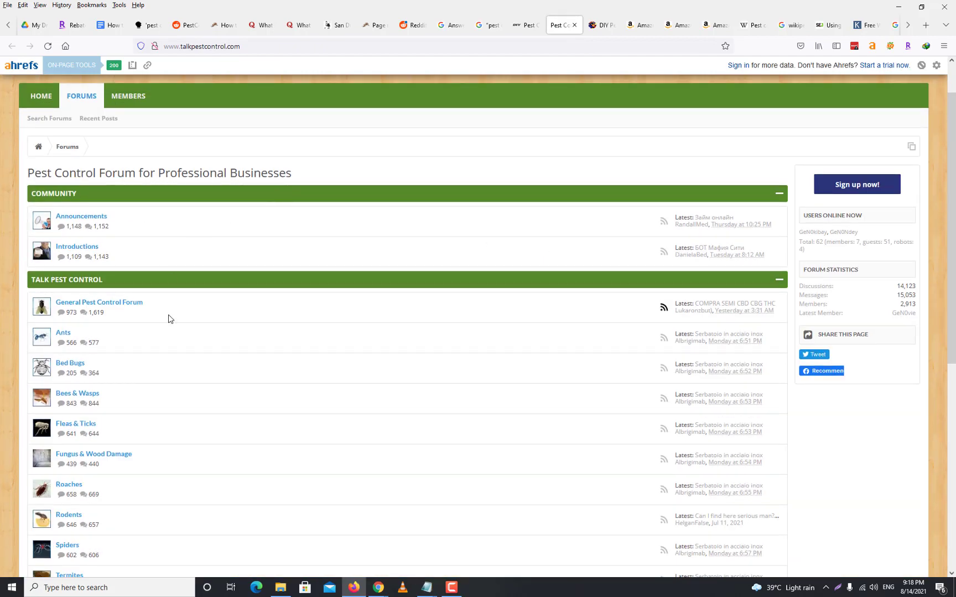
click(132, 303)
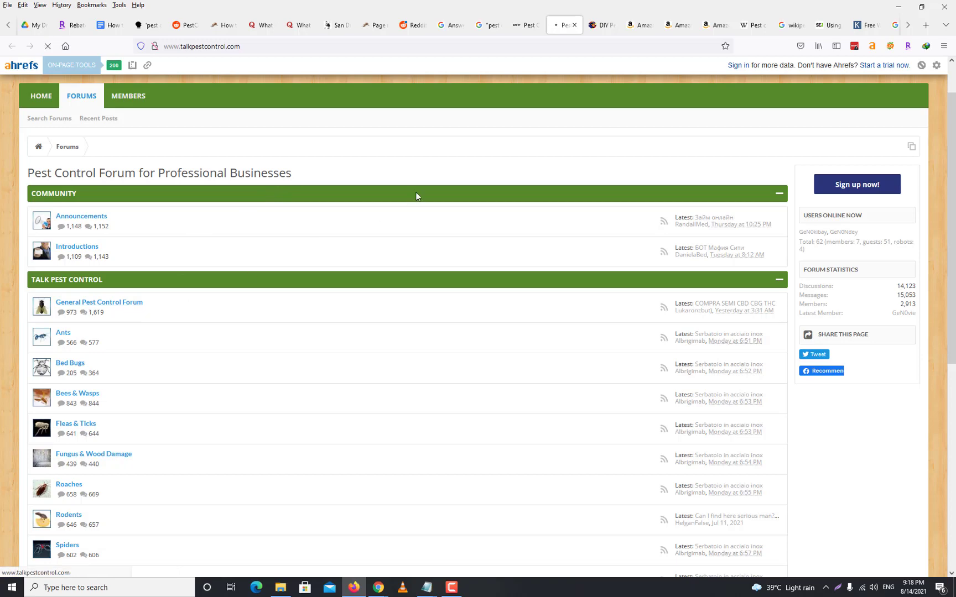
scroll(310, 343, down, 3)
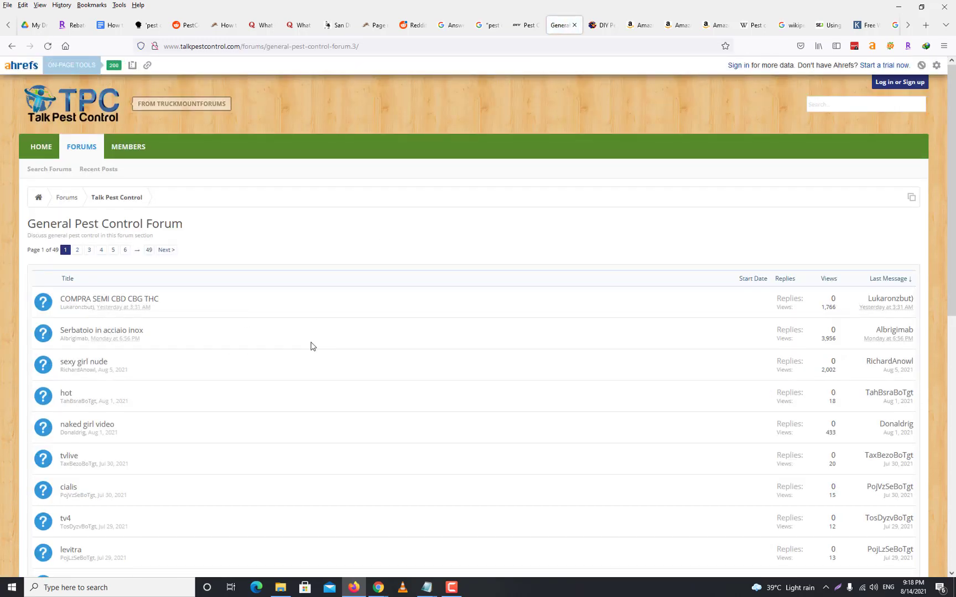
scroll(247, 339, down, 5)
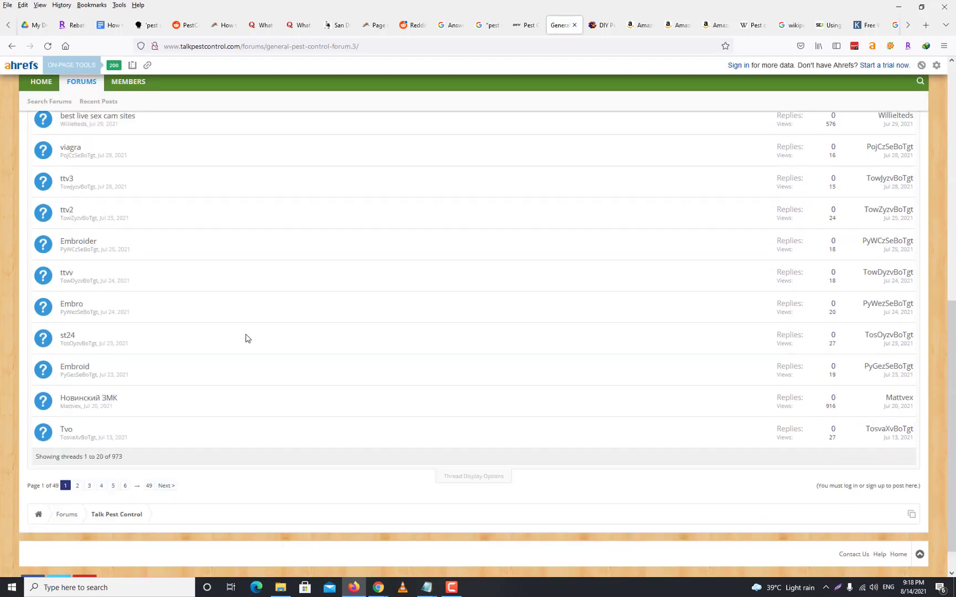
click(11, 46)
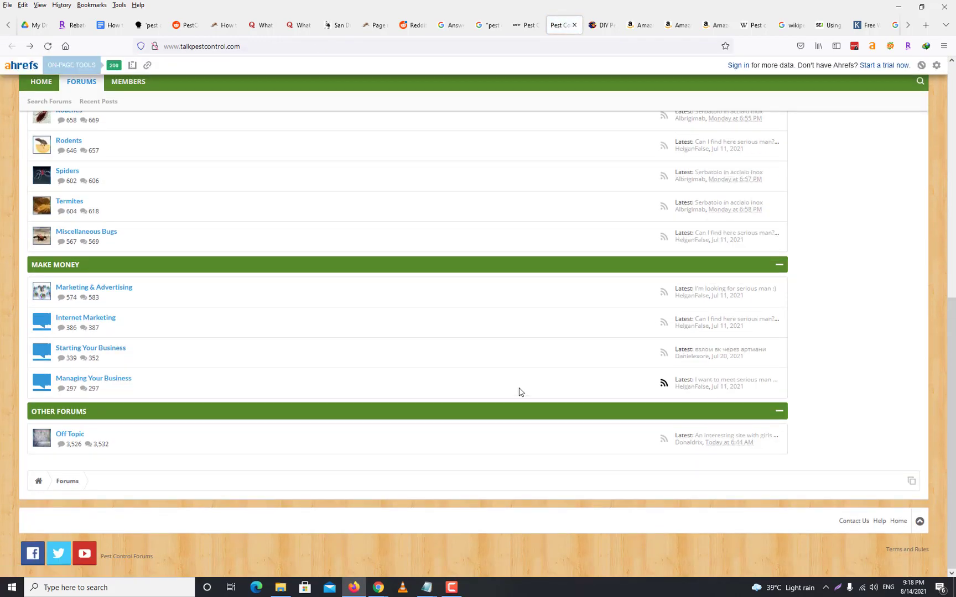
Open the Termites section of Talk Pest Control and copy the thread title "how do you get rid of flying termites".
scroll(514, 169, up, 2)
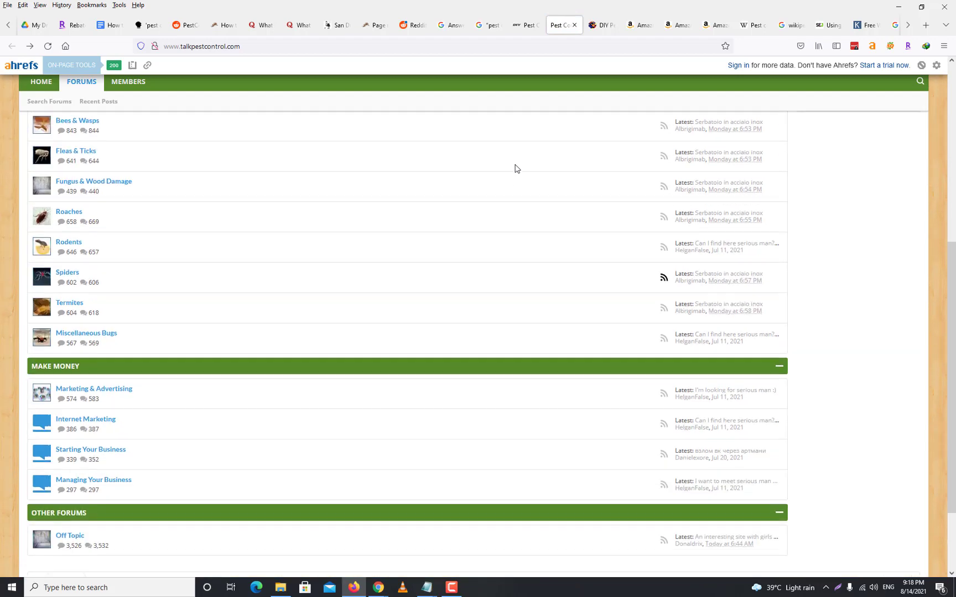
click(66, 306)
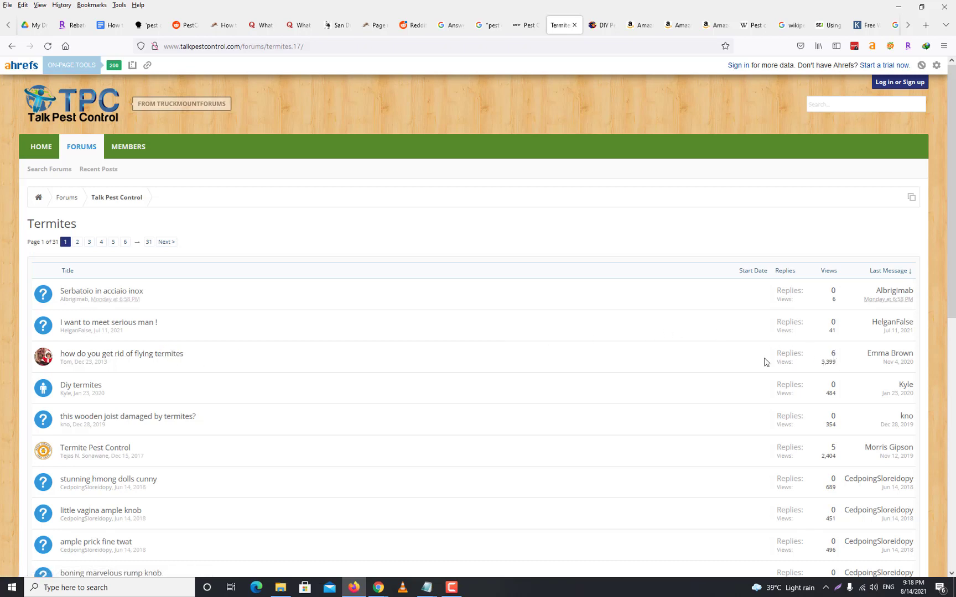
drag(185, 357, 61, 358)
key(ctrl+c)
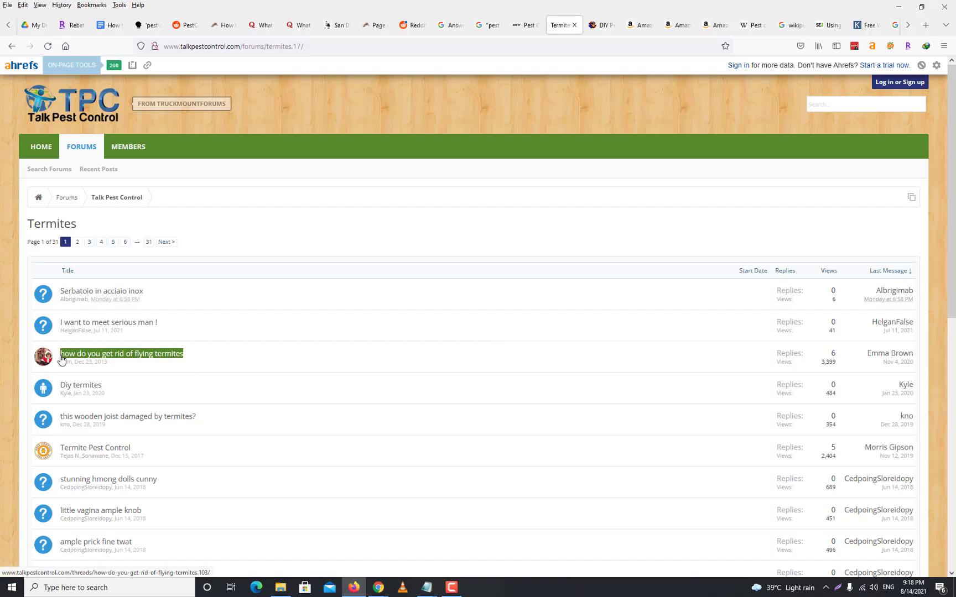
Switch to Chrome and search Google for "how do you get rid of flying termites", replacing the previous query.
click(382, 588)
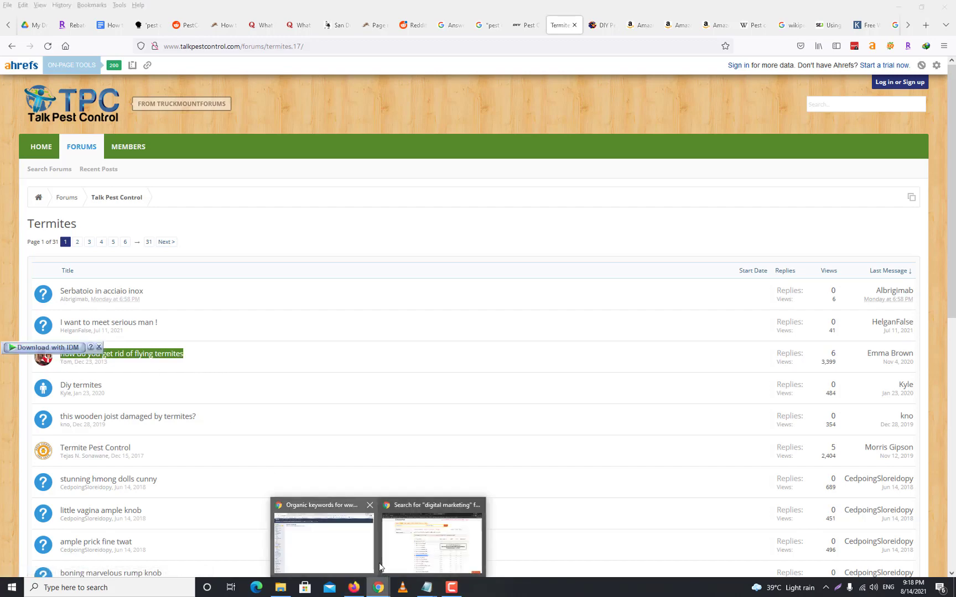
click(340, 553)
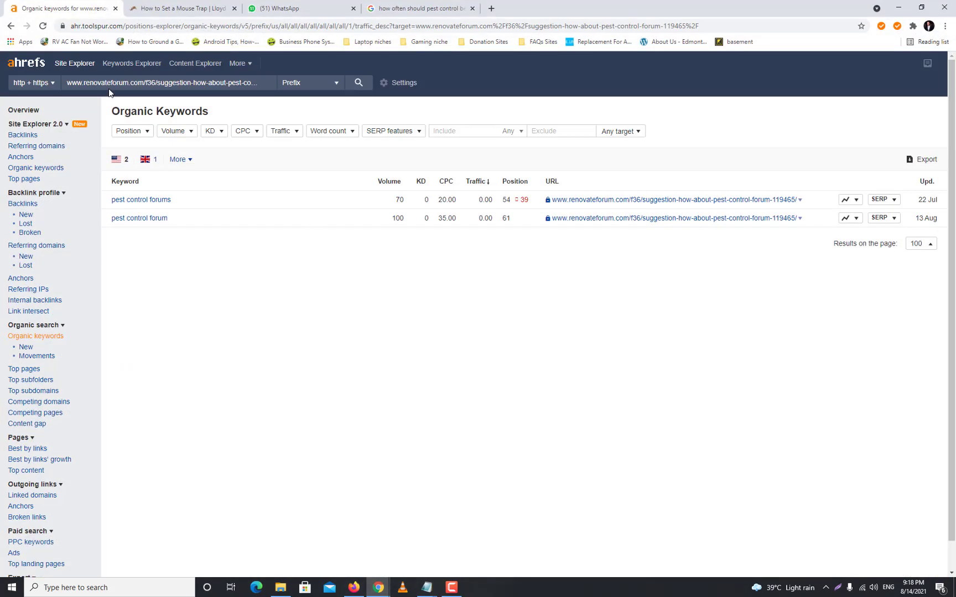
click(437, 9)
triple_click(141, 62)
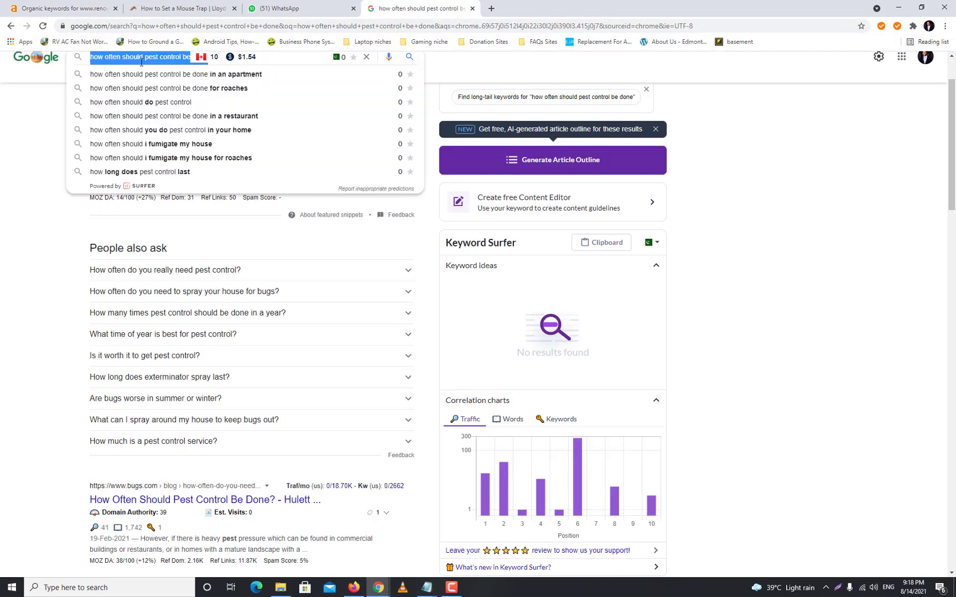
key(ctrl+v)
key(Return)
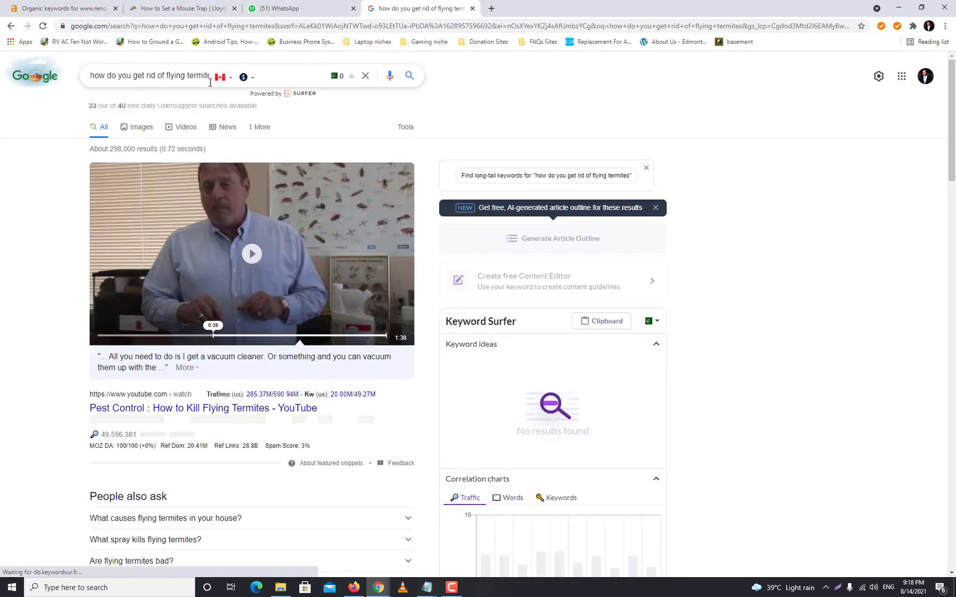
Examine the flying termites results for ranking sites' authority and traffic, related questions, and related keyword volumes.
scroll(747, 292, down, 6)
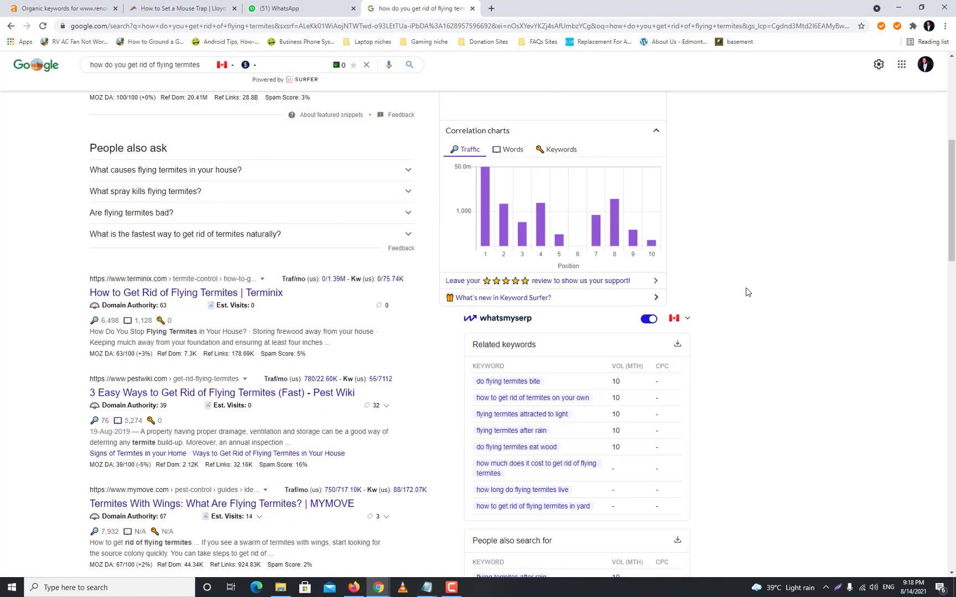
scroll(746, 292, up, 6)
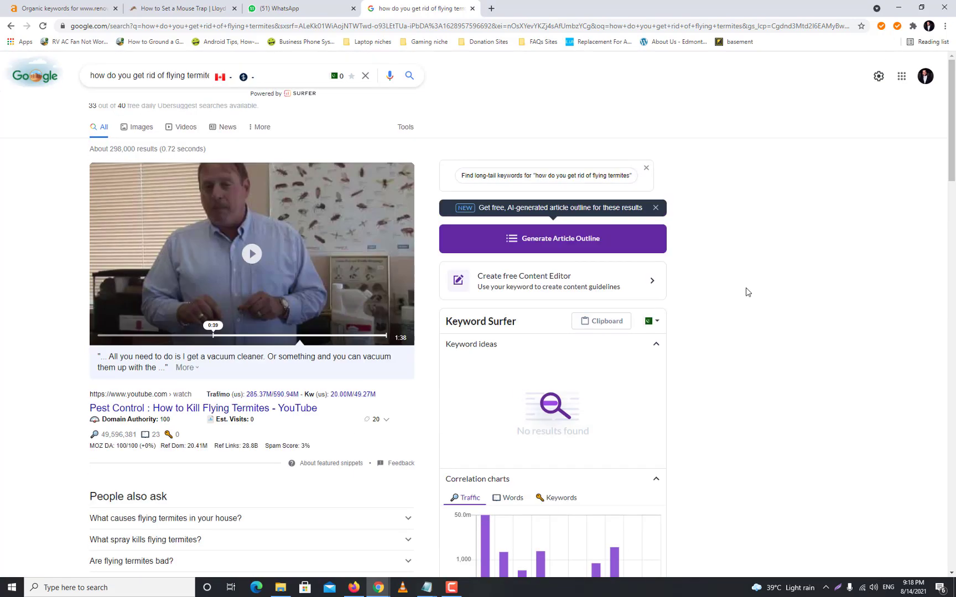
scroll(747, 292, down, 8)
scroll(747, 292, up, 4)
scroll(748, 292, down, 4)
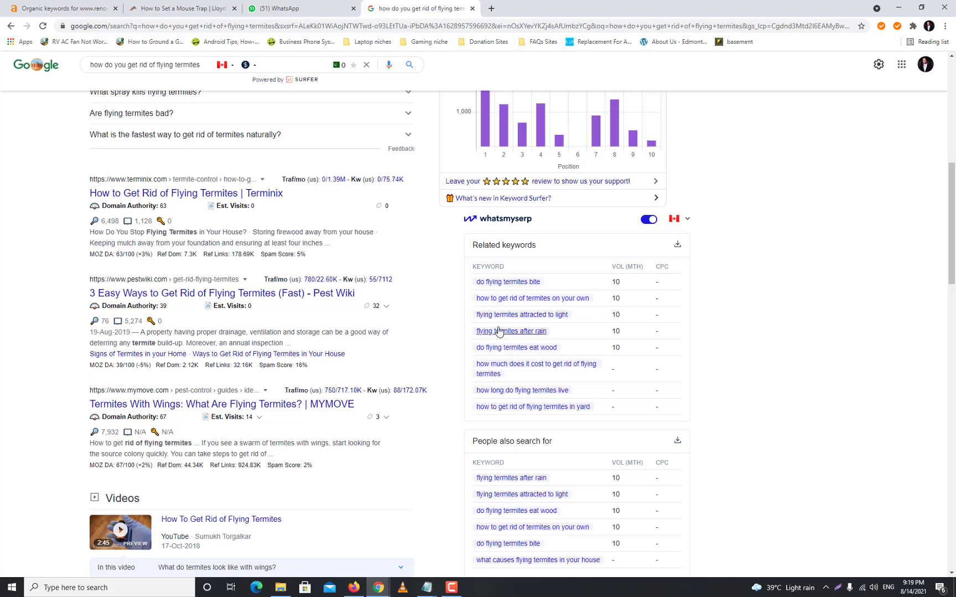
scroll(598, 328, down, 1)
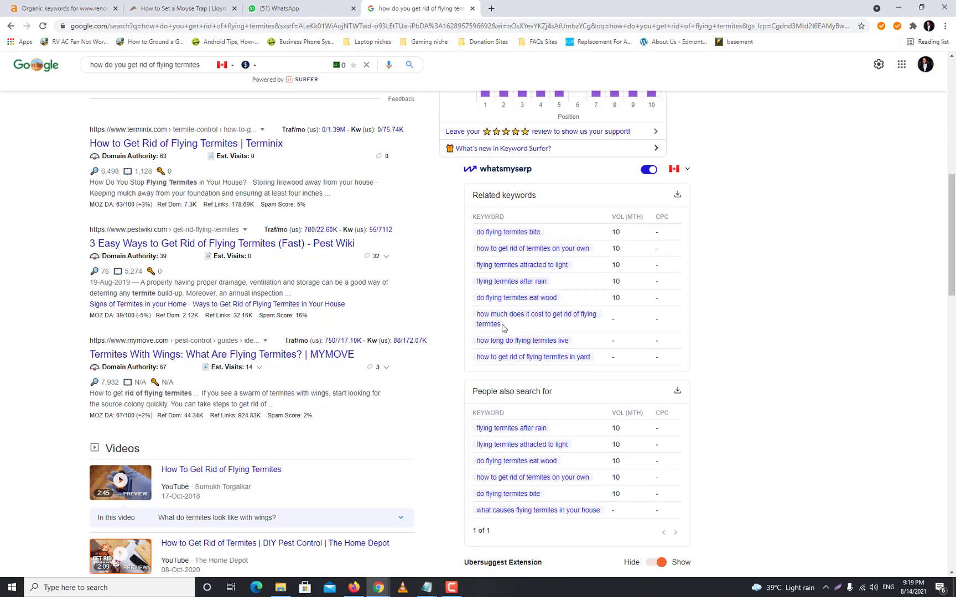
scroll(598, 326, up, 8)
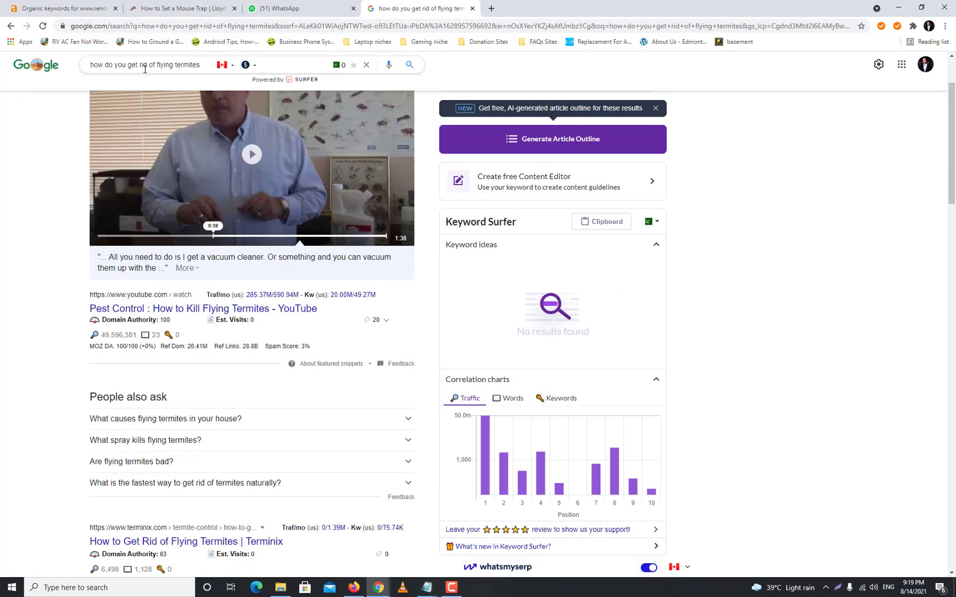
scroll(720, 310, down, 6)
scroll(758, 330, down, 4)
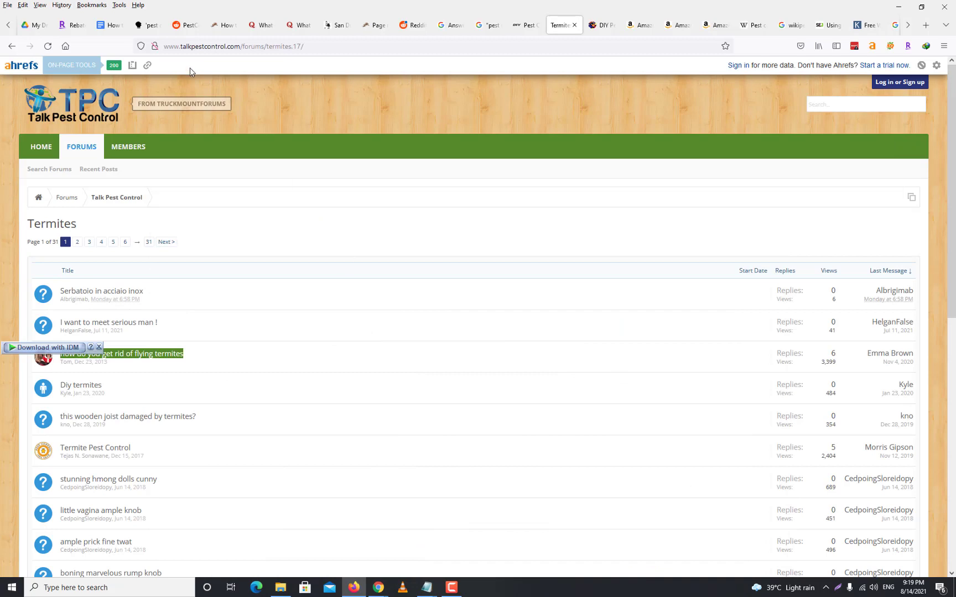
Copy the URL of Talk Pest Control's Termites section in Firefox.
click(330, 48)
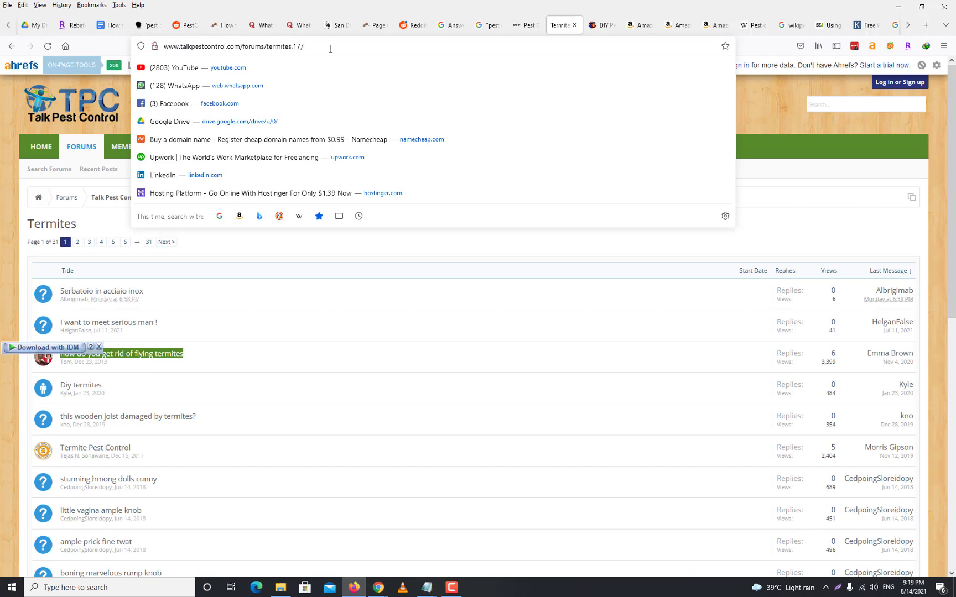
triple_click(330, 49)
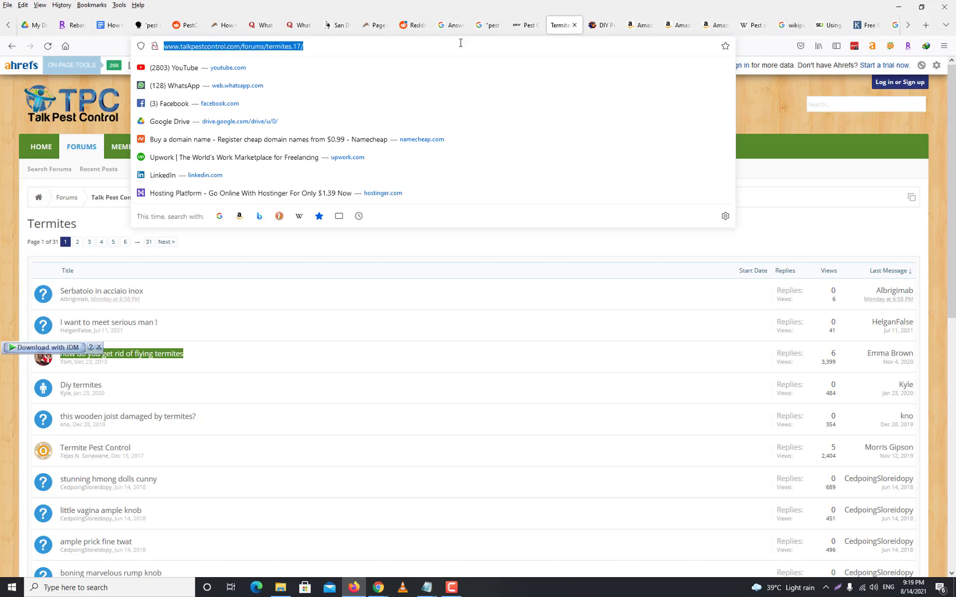
click(602, 25)
click(561, 25)
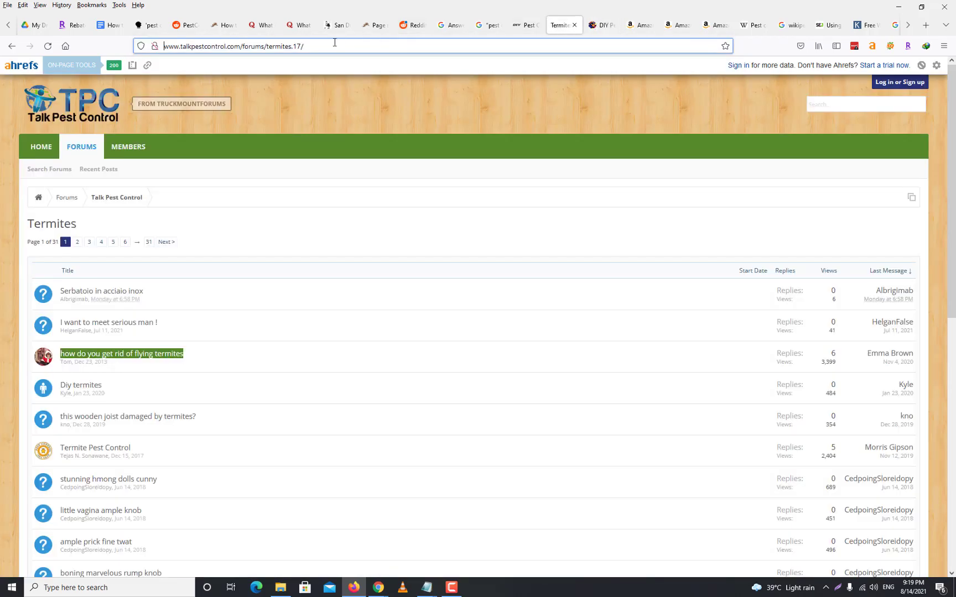
click(173, 44)
key(ctrl+c)
Switch to Chrome and check the Termites section URL's organic keywords and overview in Ahrefs Site Explorer.
click(378, 587)
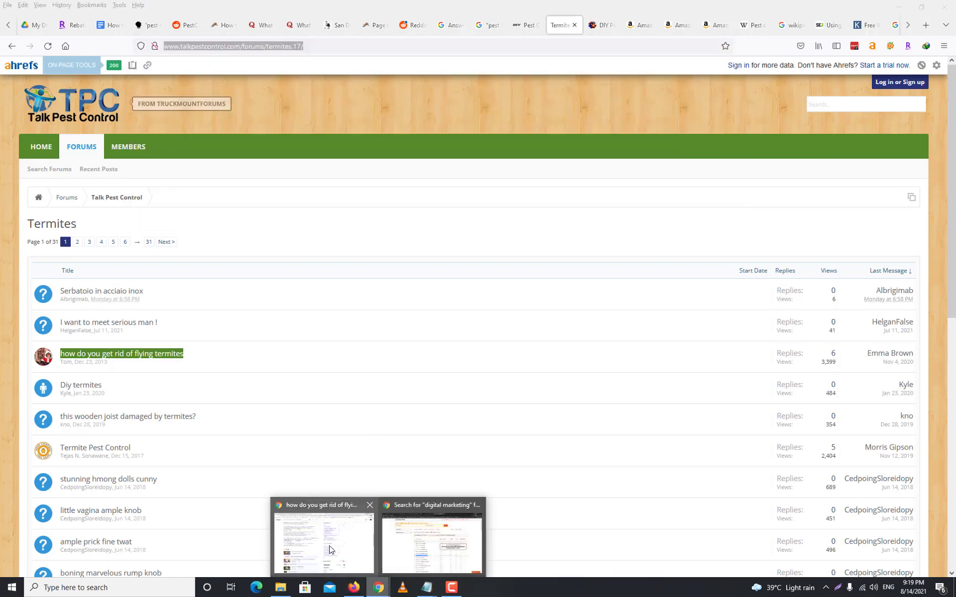
click(330, 549)
scroll(331, 498, up, 3)
click(61, 8)
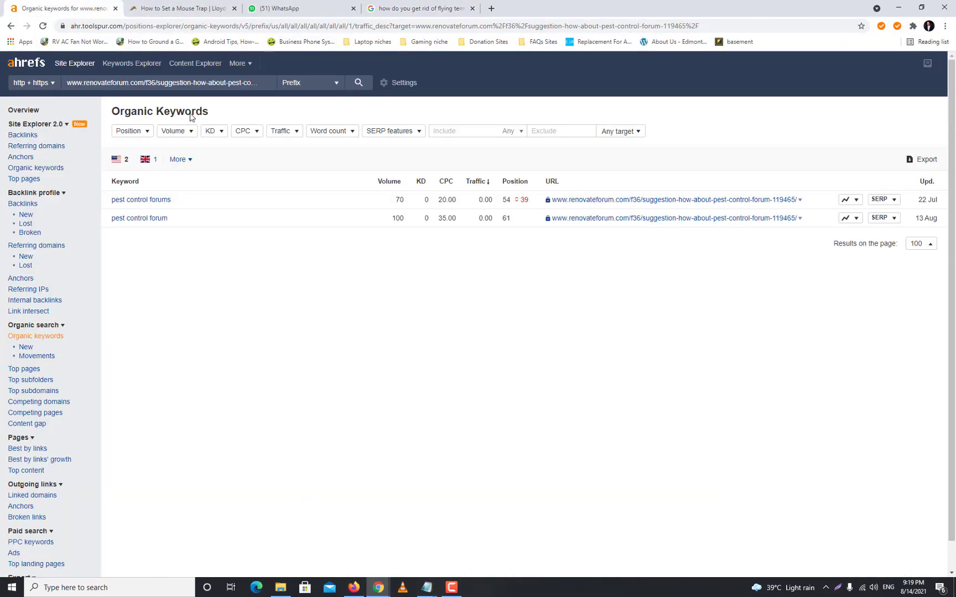
key(ctrl+v)
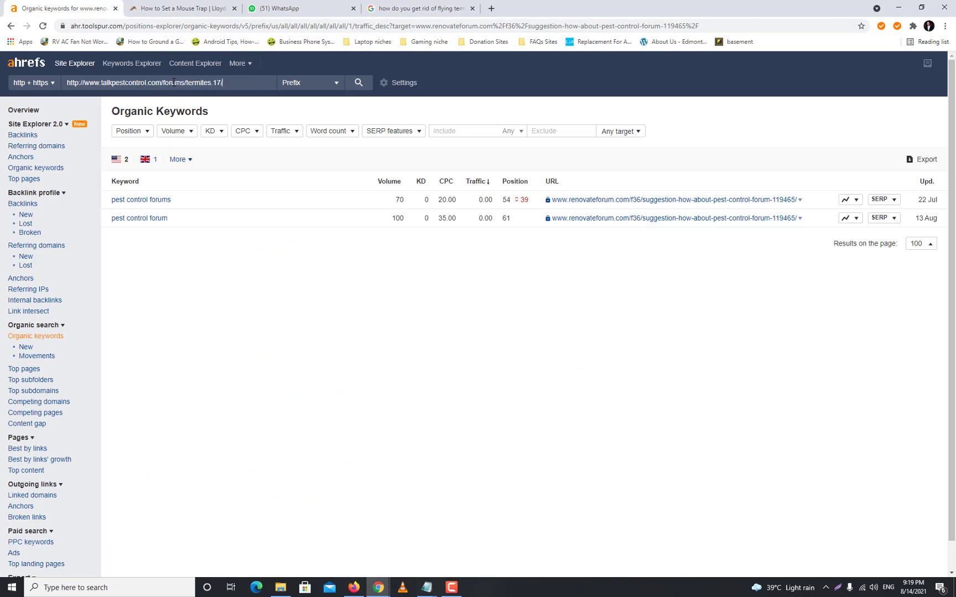
key(Return)
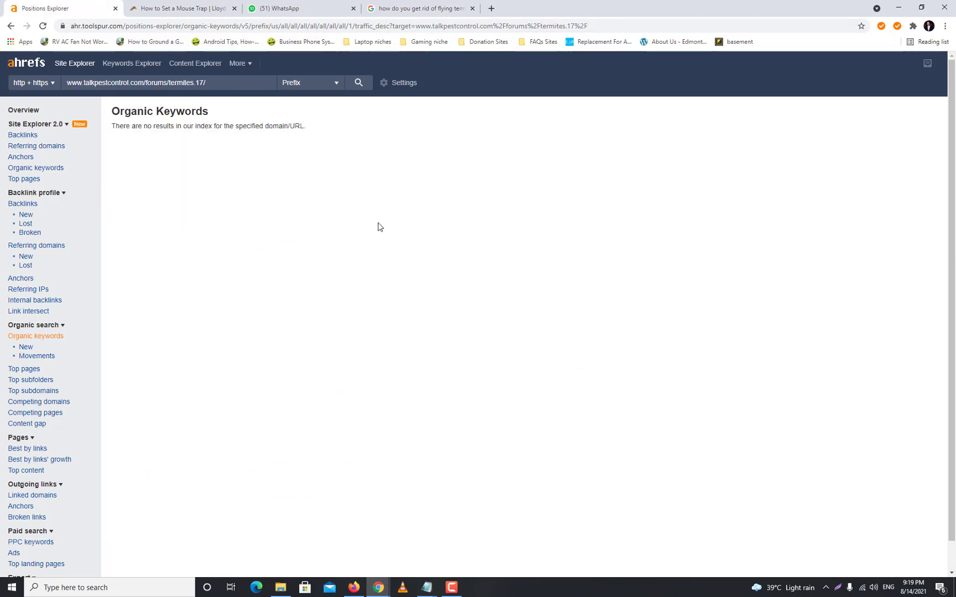
click(28, 111)
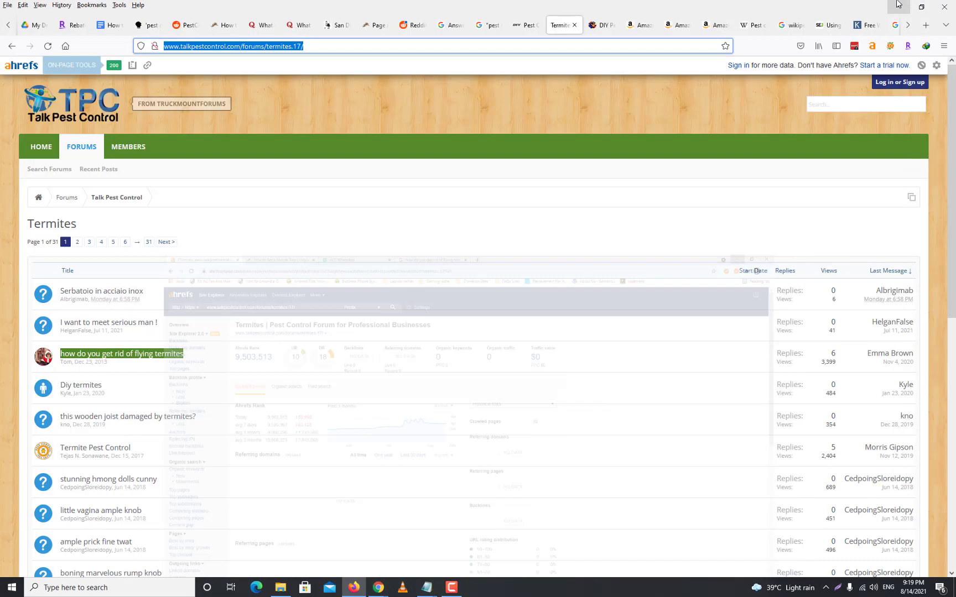
Return to Firefox, open the thread "how do you get rid of flying termites", and copy its URL.
click(898, 8)
scroll(190, 326, down, 3)
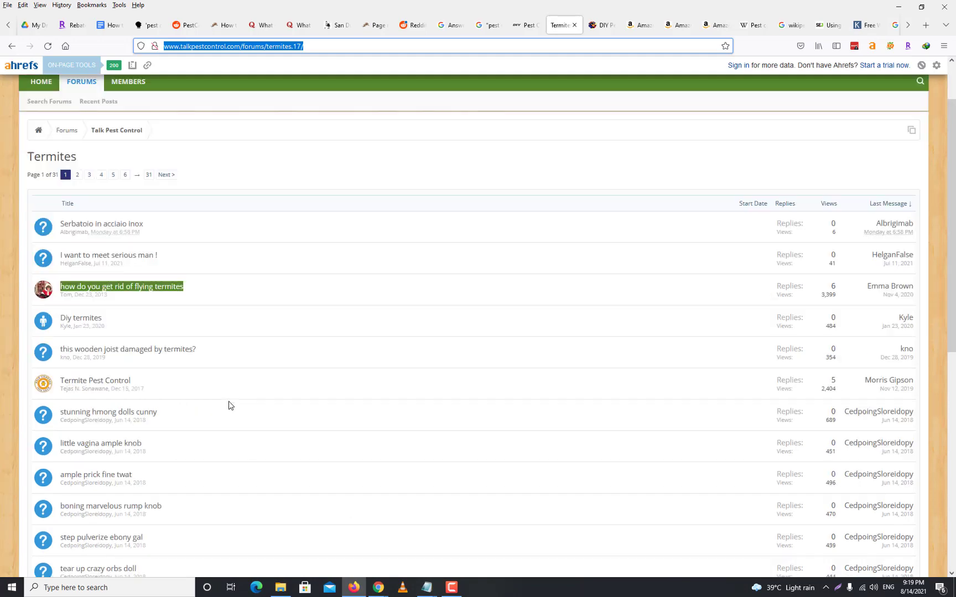
click(133, 153)
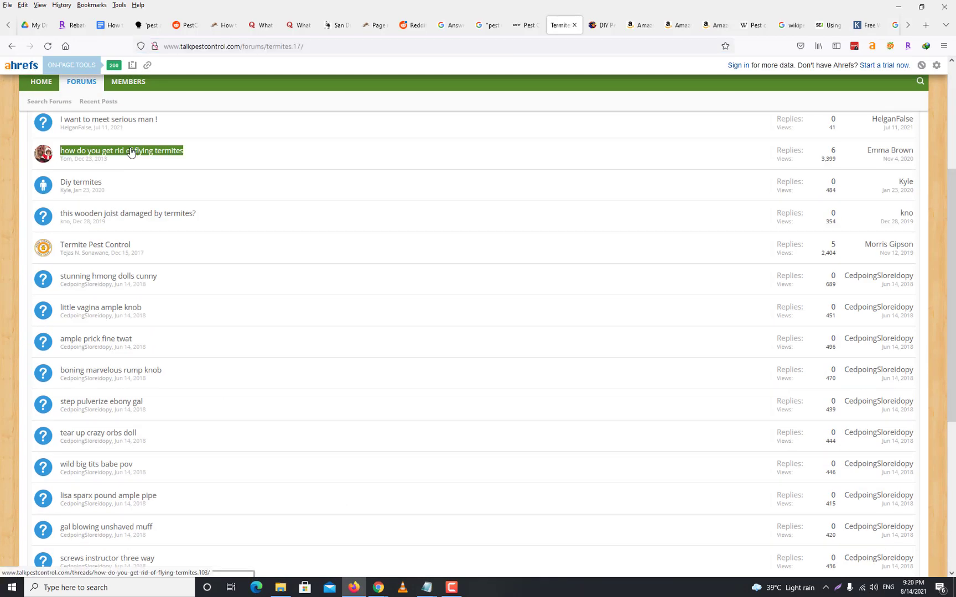
click(397, 49)
key(ctrl+c)
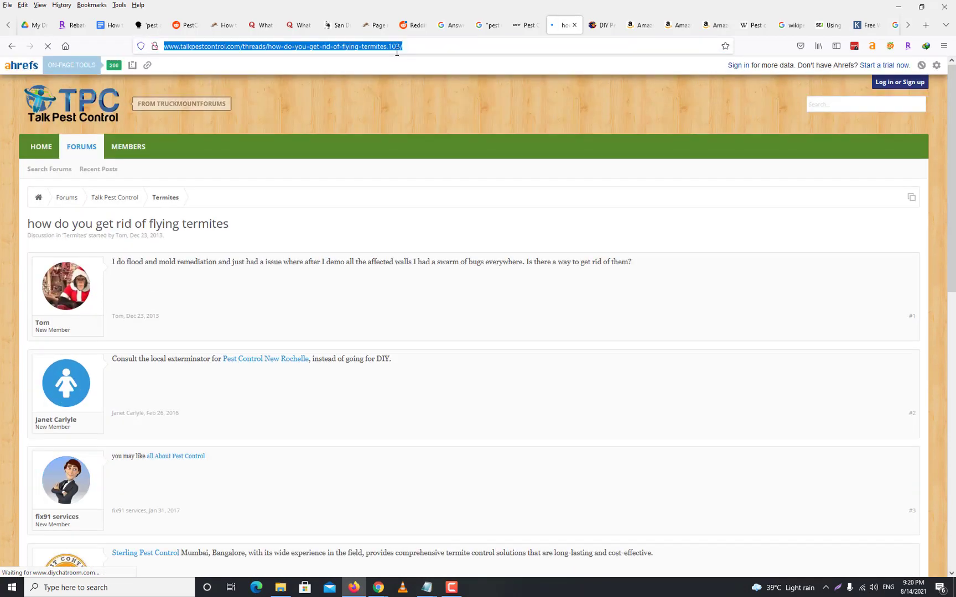
Switch to Chrome and look up the flying termites thread URL's overview metrics in Ahrefs Site Explorer.
click(378, 587)
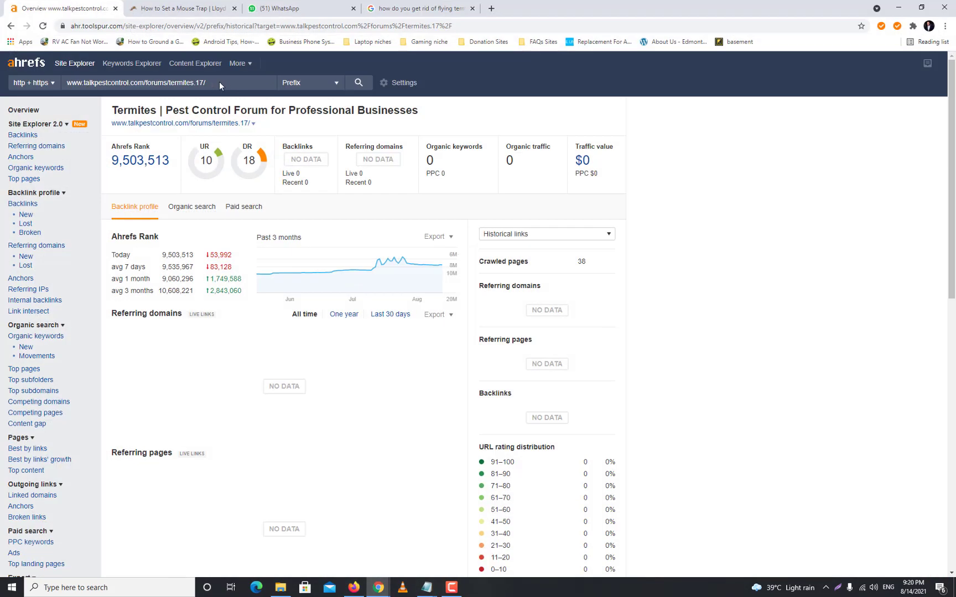
click(219, 82)
key(ctrl+v)
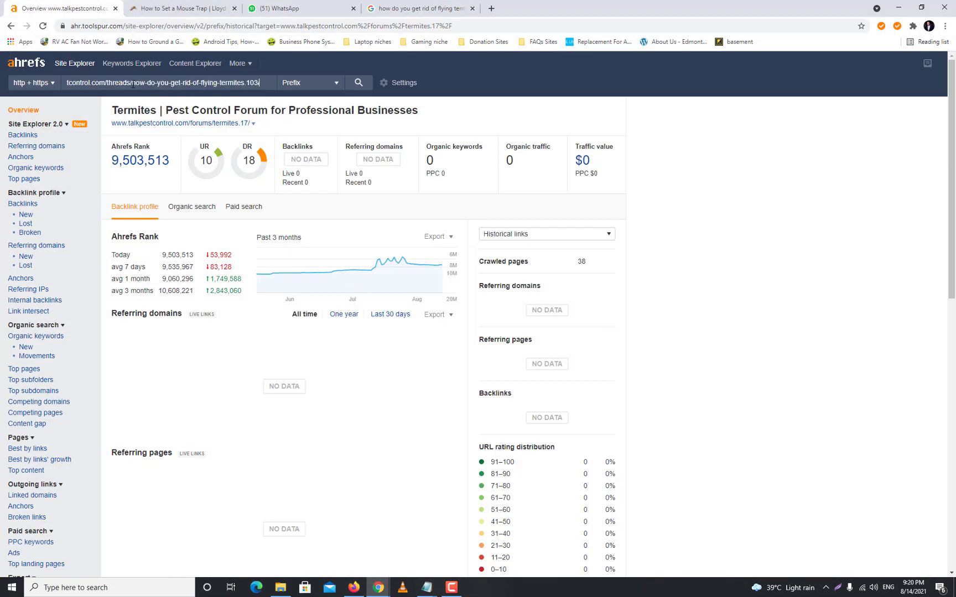
key(Return)
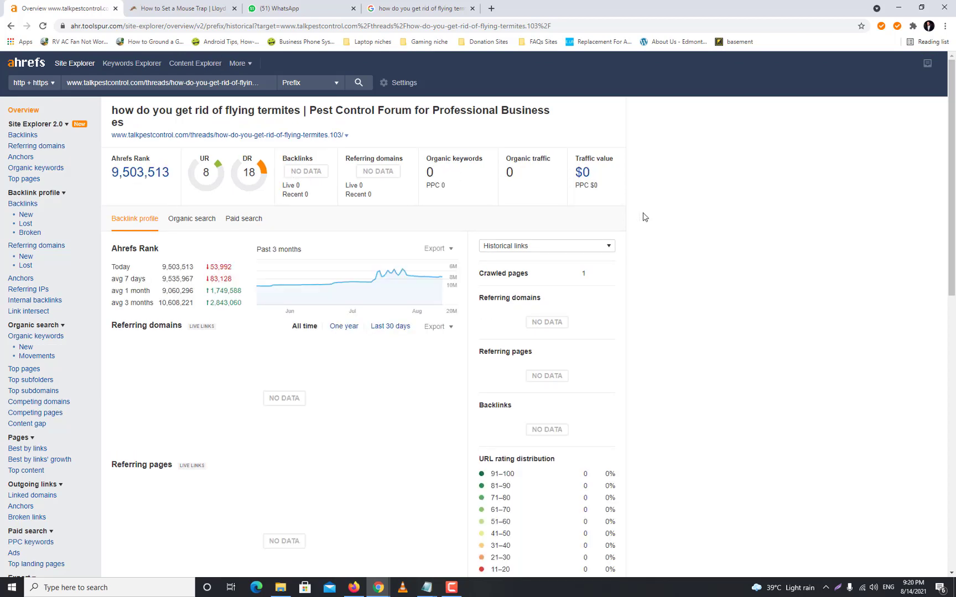
Return to Firefox and read through the replies in the flying termites thread.
click(898, 7)
scroll(407, 391, down, 5)
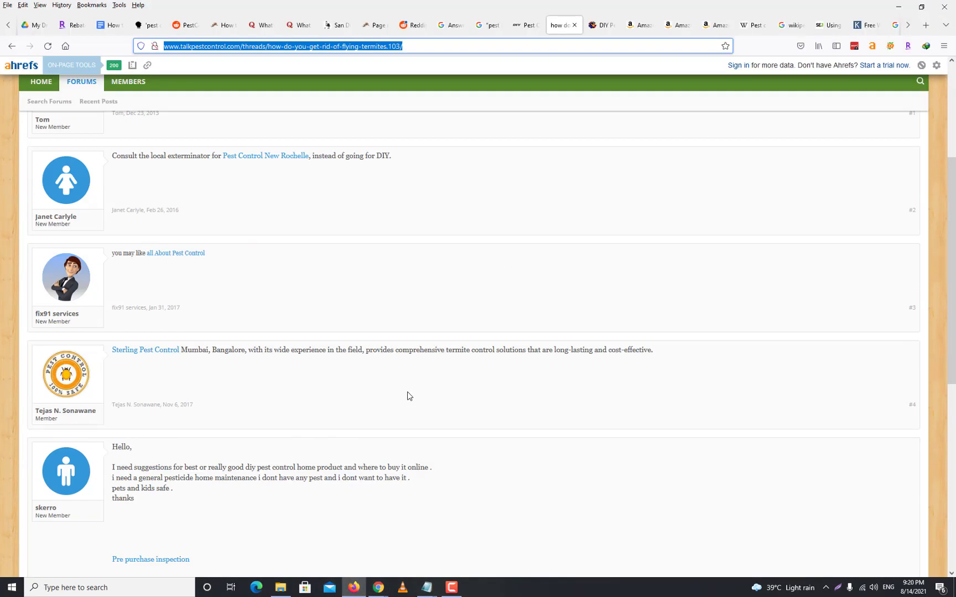
scroll(407, 391, up, 4)
scroll(407, 392, down, 6)
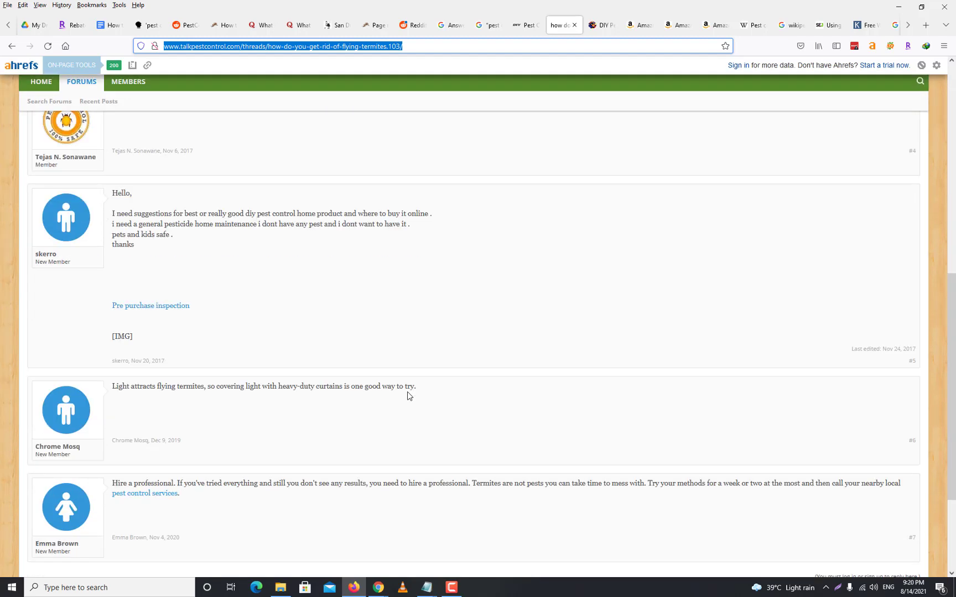
Revisit the DIY Chatroom pest control forum and close the Forums Forums page for the DIY Pest Control Forum.
click(524, 25)
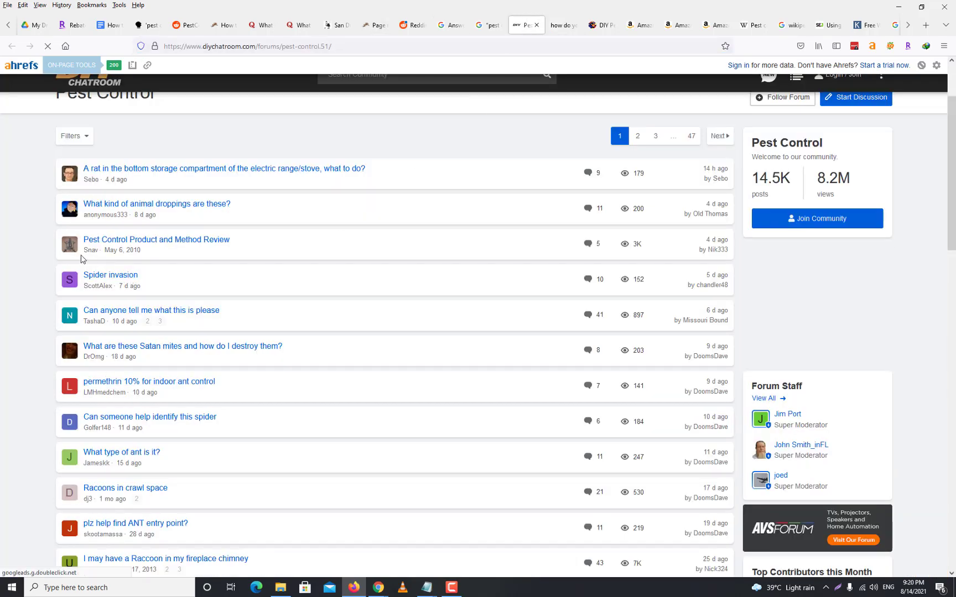
click(563, 25)
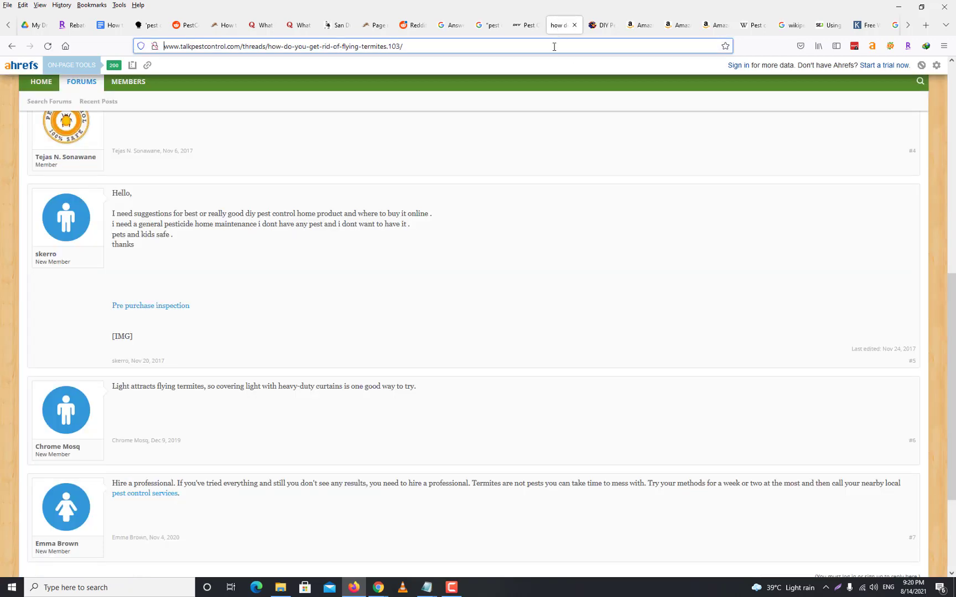
click(595, 26)
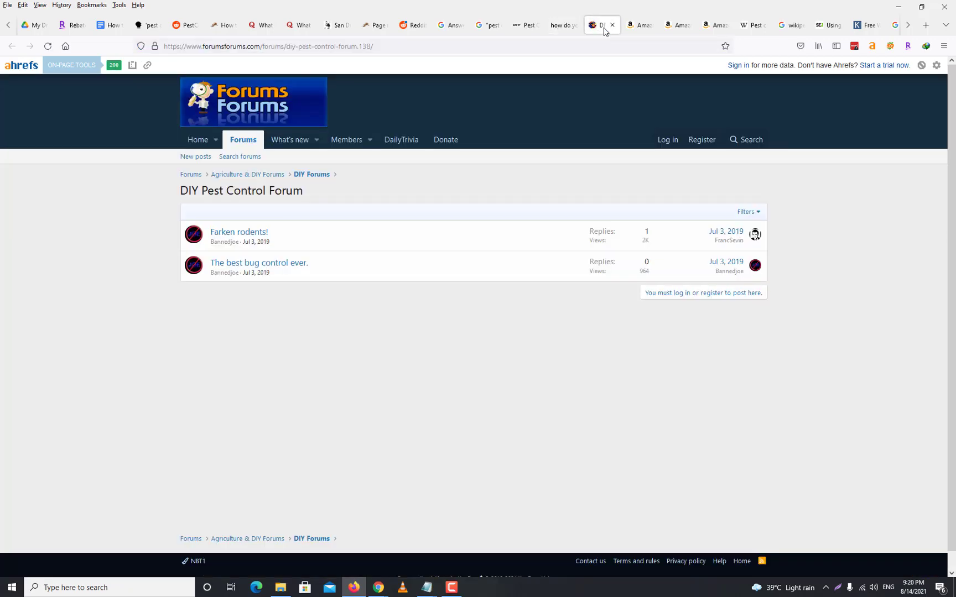
click(614, 25)
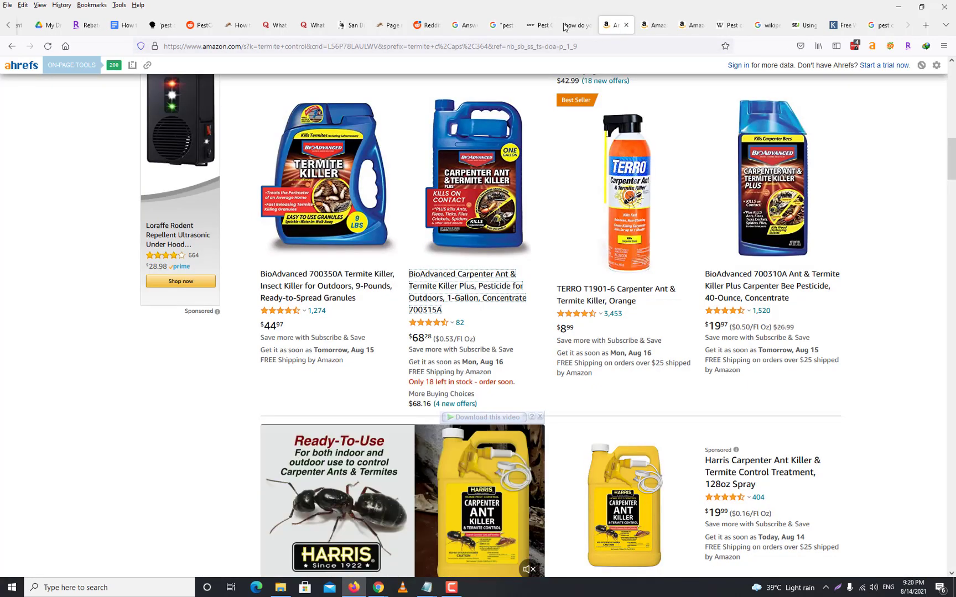
Open the keyword research guide in Google Docs and read its Wikipedia section.
click(123, 25)
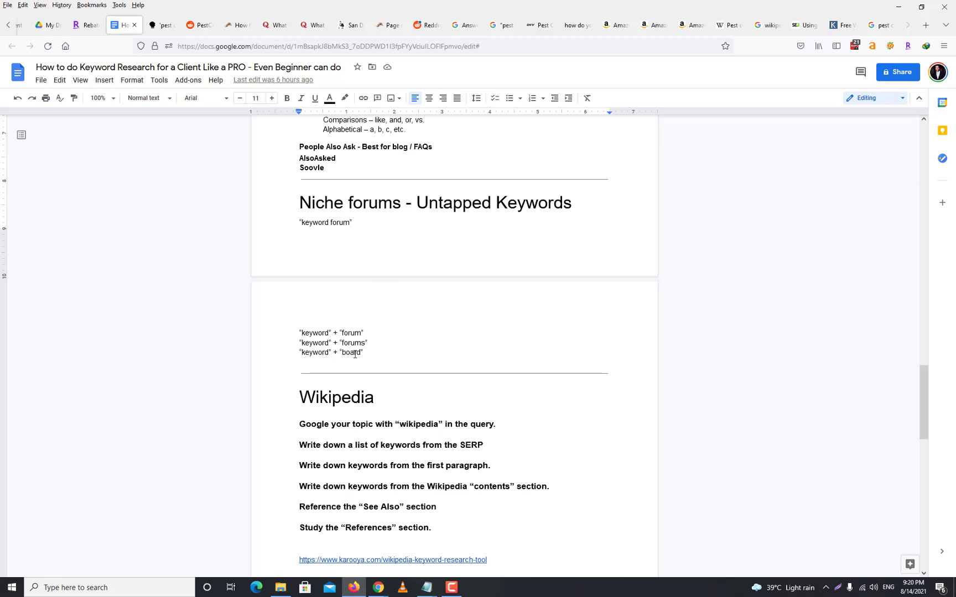
scroll(355, 354, down, 5)
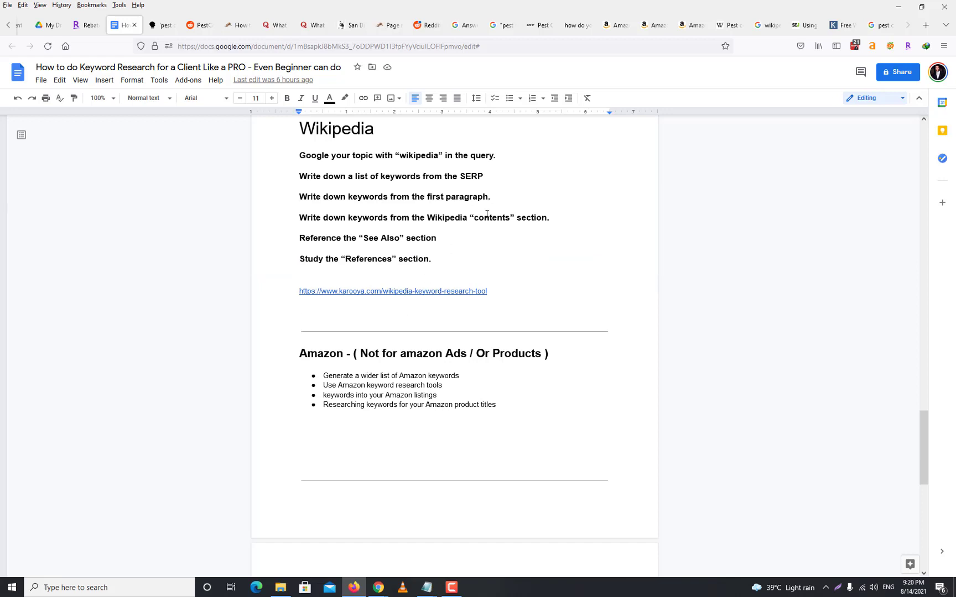
scroll(487, 214, up, 2)
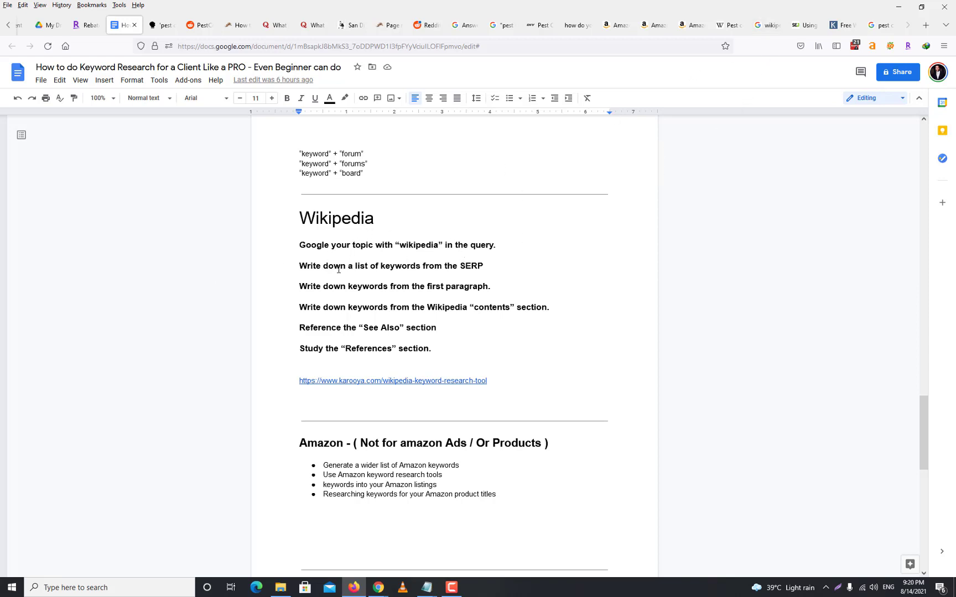
Replace the Google query on Wikipedia keyword research with "wikipedia pest control" and run the search.
click(764, 25)
scroll(195, 126, up, 3)
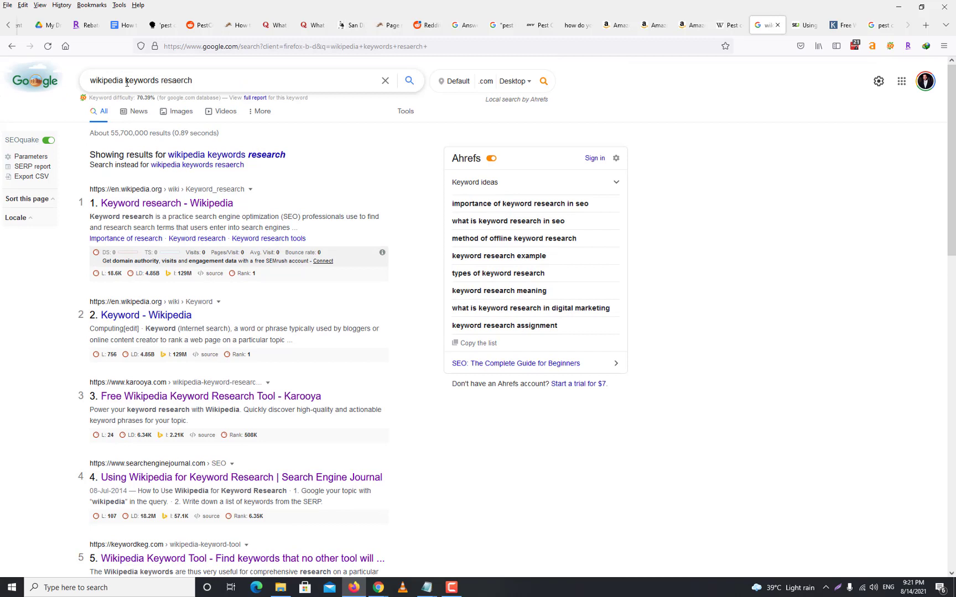
shift+click(241, 79)
key(BackSpace)
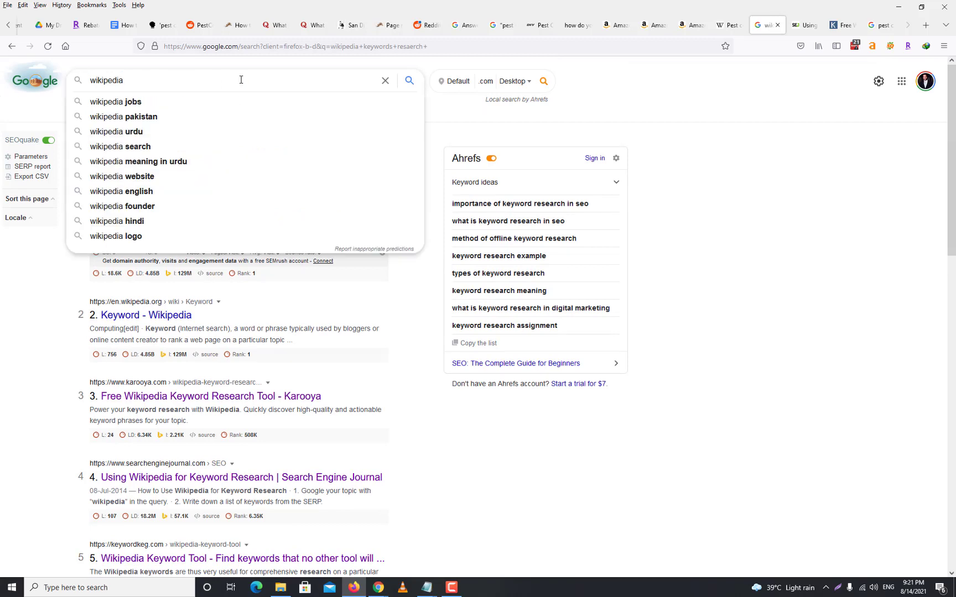
text(pest)
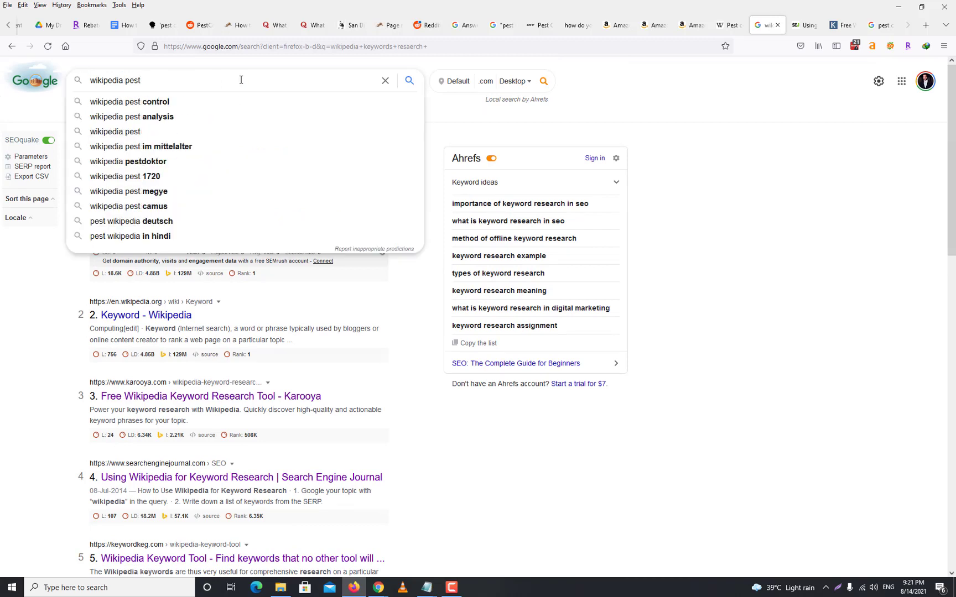
key(Down)
key(Return)
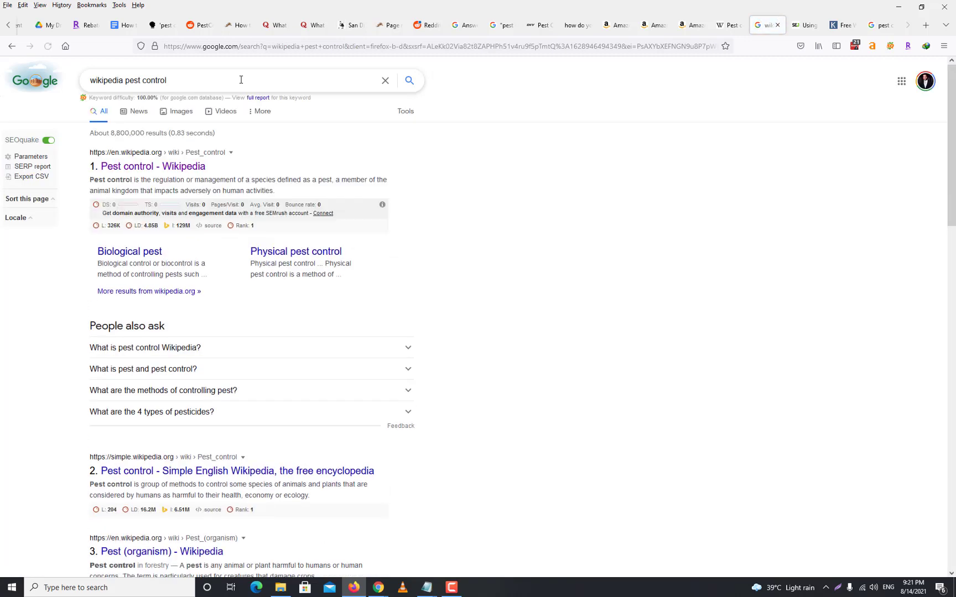
Examine the Simple English Wikipedia result's description, highlighting the phrase "Pest control" as a keyword.
scroll(386, 376, down, 4)
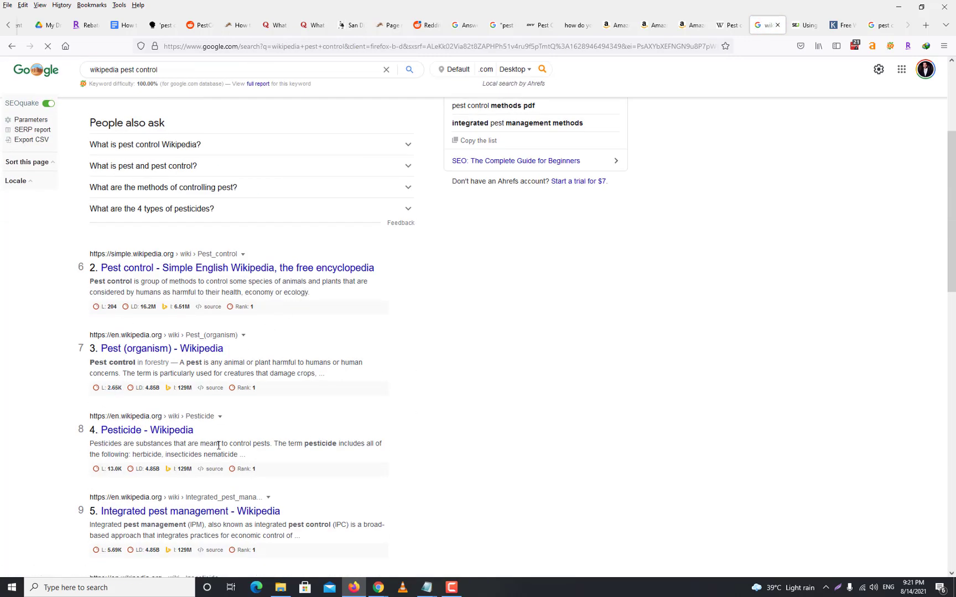
drag(93, 281, 320, 284)
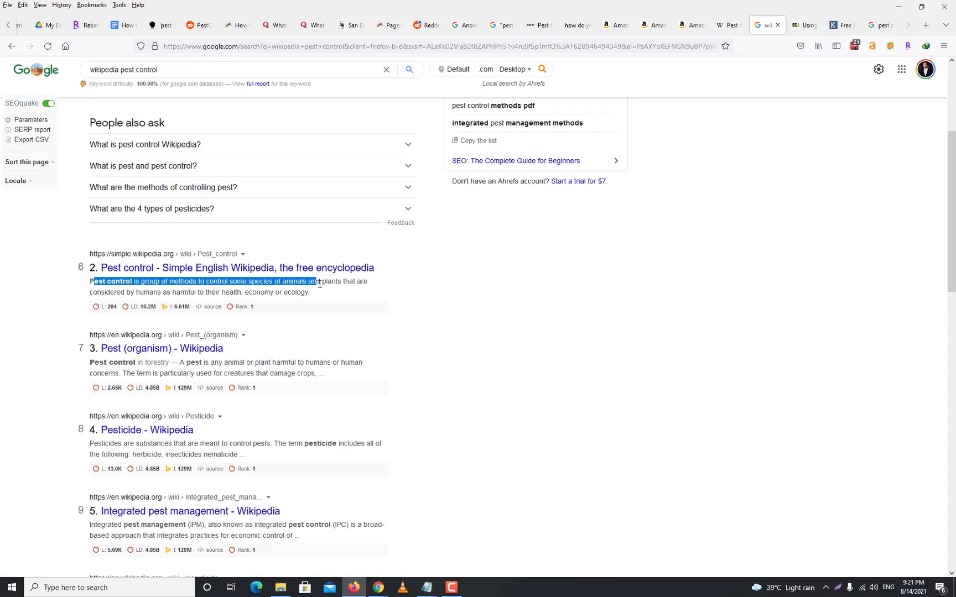
click(311, 300)
triple_click(216, 283)
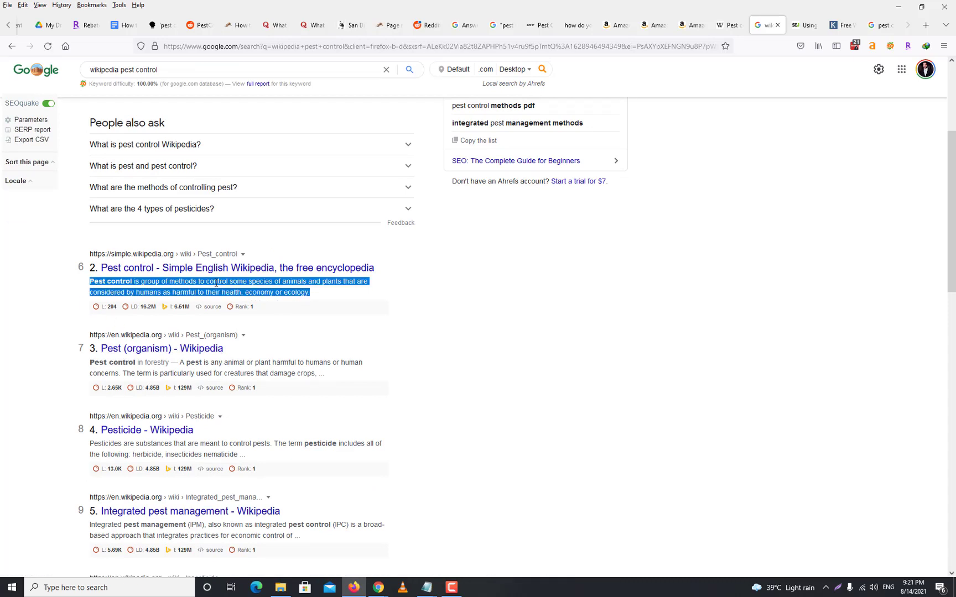
triple_click(216, 283)
double_click(217, 282)
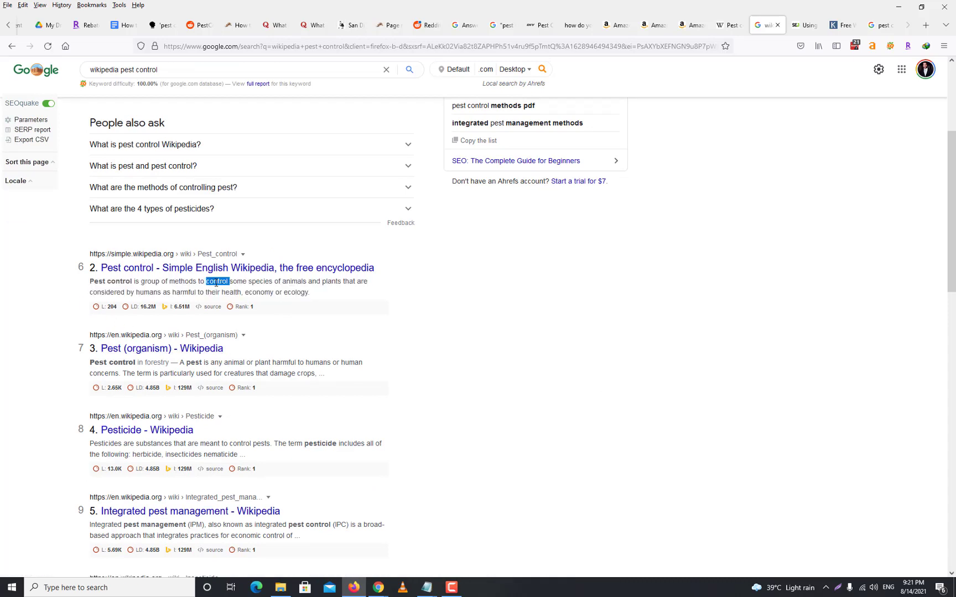
click(272, 284)
drag(90, 282, 139, 289)
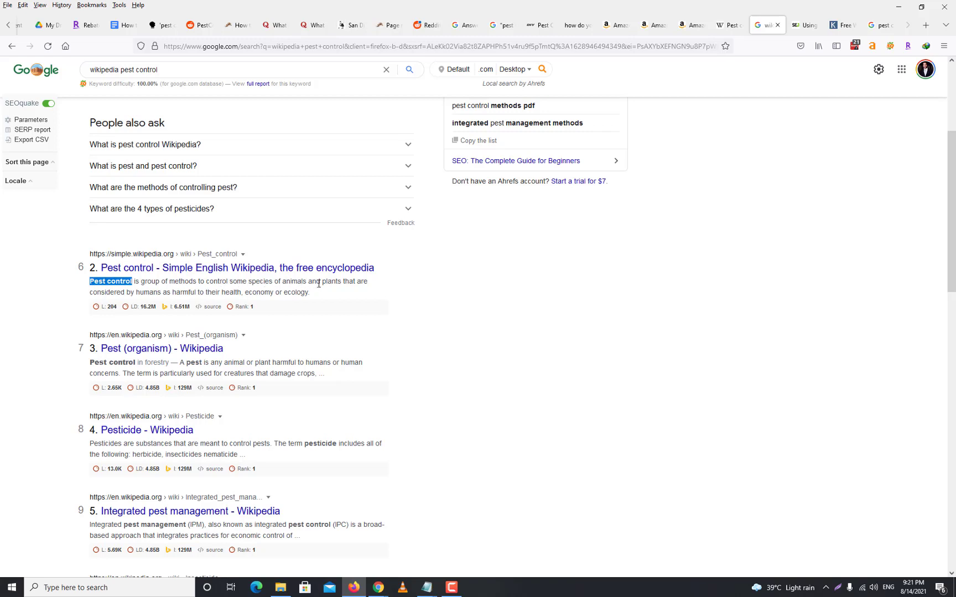
Review the remaining Wikipedia results and related searches for keywords, highlighting "pest management" in the Integrated pest management result.
scroll(222, 357, down, 3)
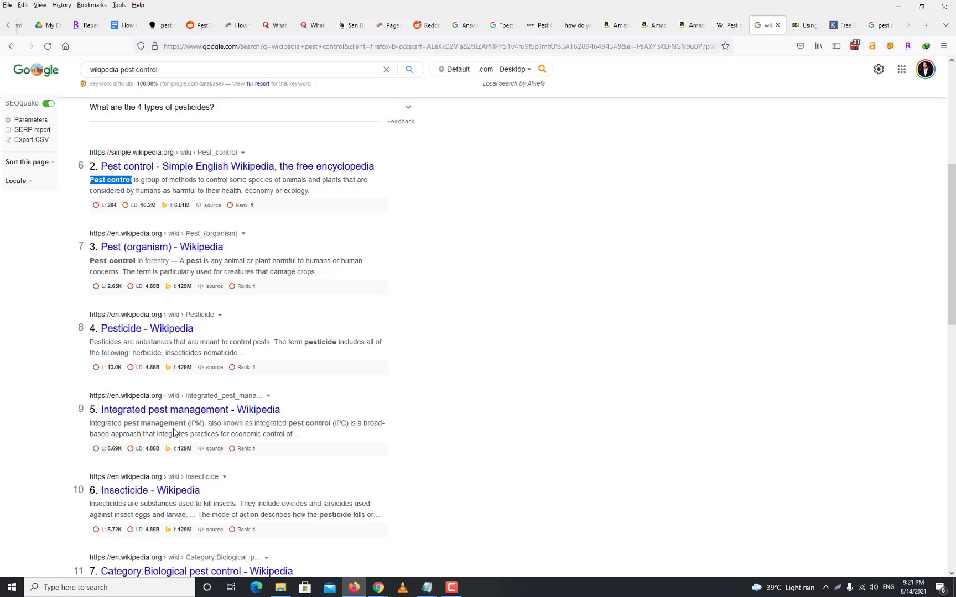
drag(122, 425, 186, 424)
scroll(363, 383, down, 1)
scroll(363, 382, down, 3)
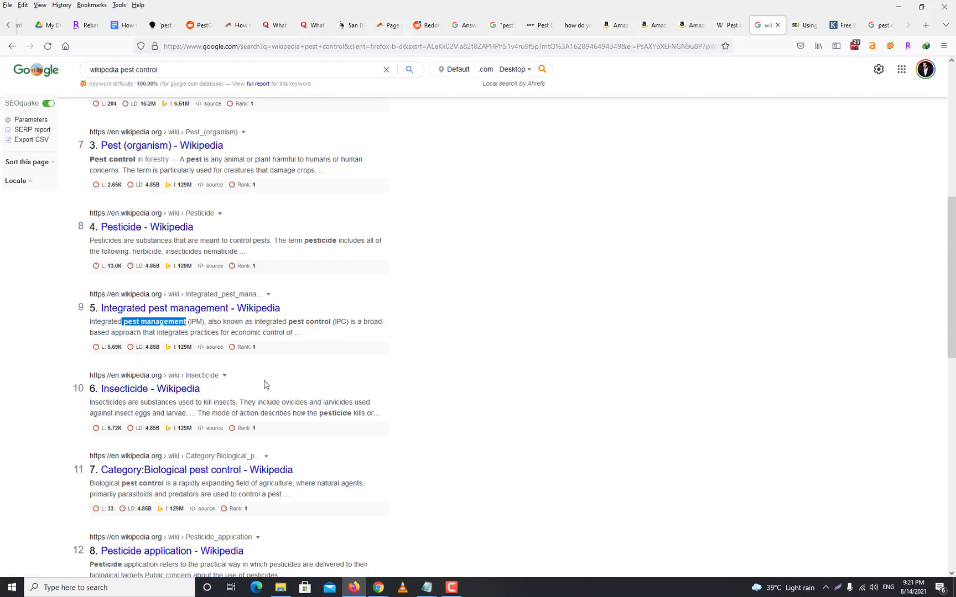
scroll(313, 394, down, 3)
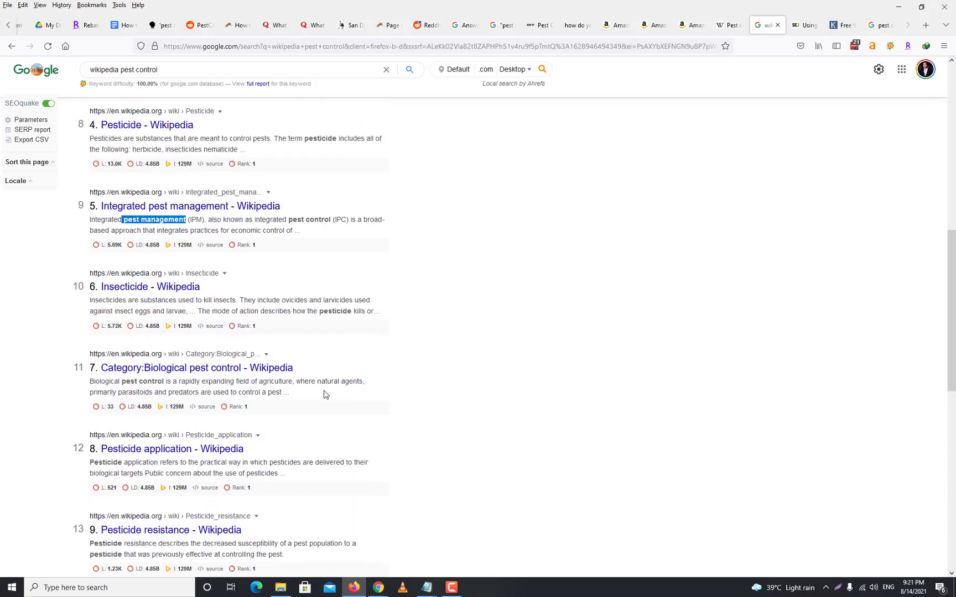
scroll(325, 394, down, 3)
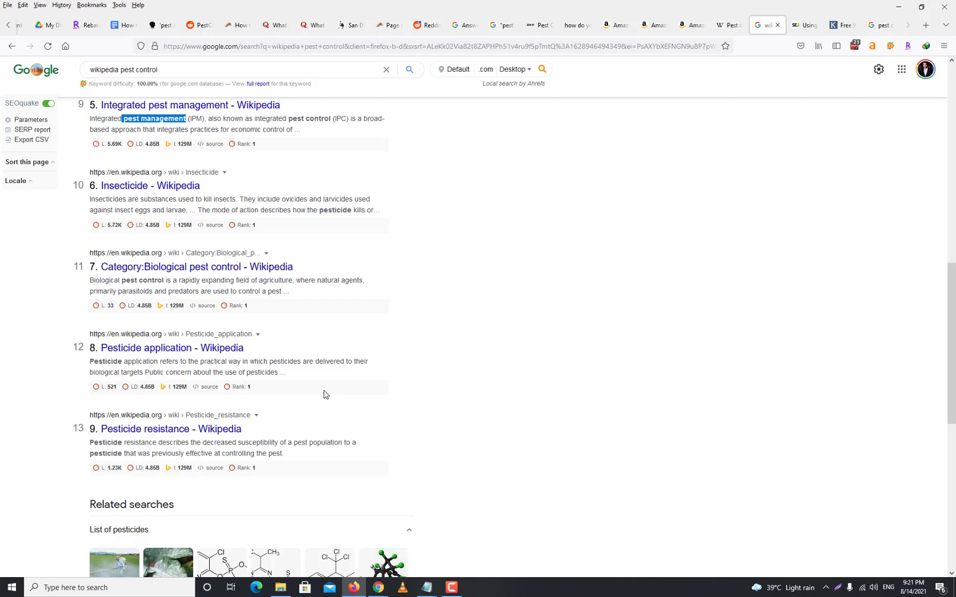
scroll(412, 342, down, 5)
scroll(412, 343, up, 3)
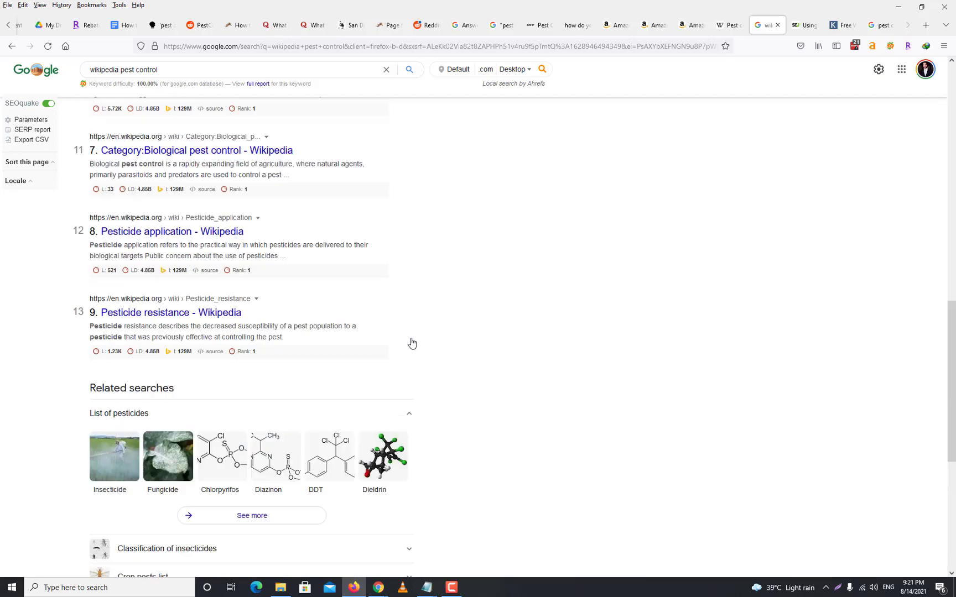
Open the Pest control Wikipedia article from the first search result.
scroll(412, 342, up, 10)
click(199, 167)
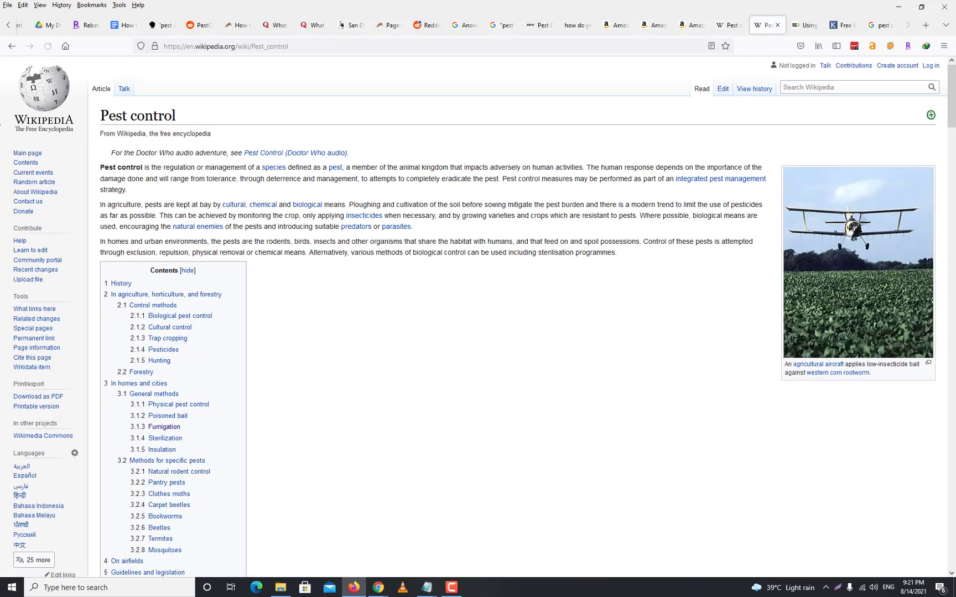
key(alt+Left)
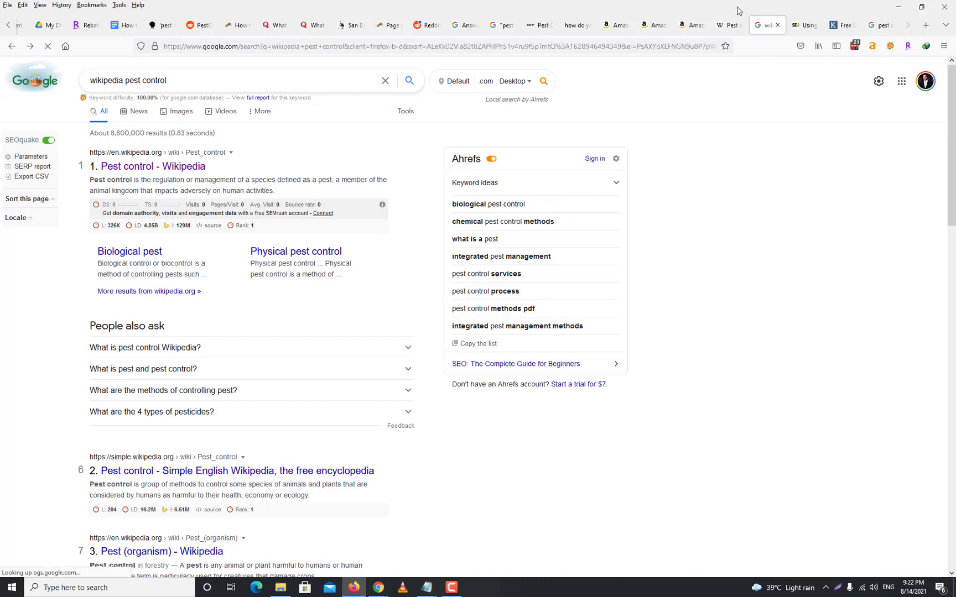
click(155, 169)
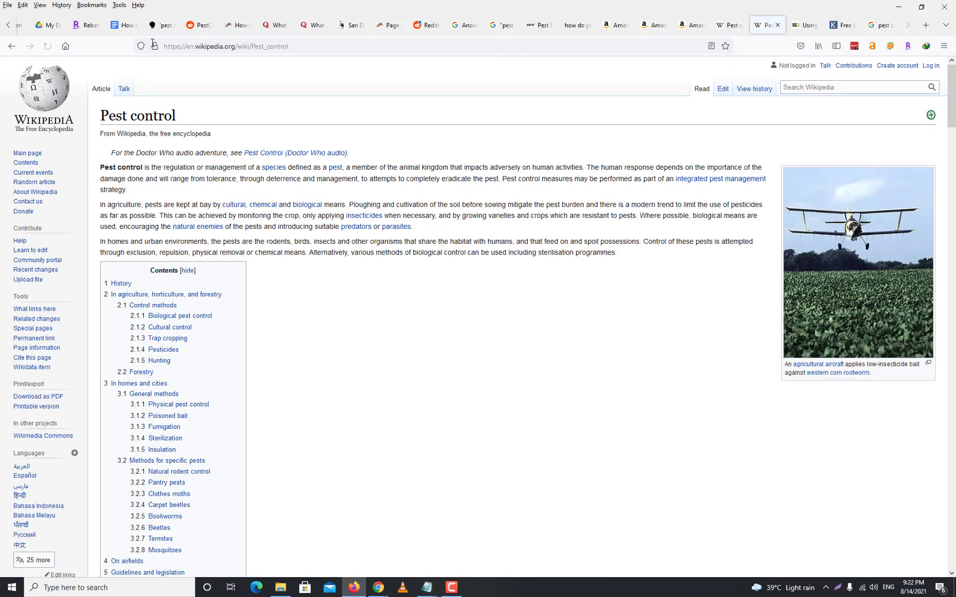
Check the Wikipedia instructions in the keyword research document and view the already open Pest control article's introduction.
click(125, 26)
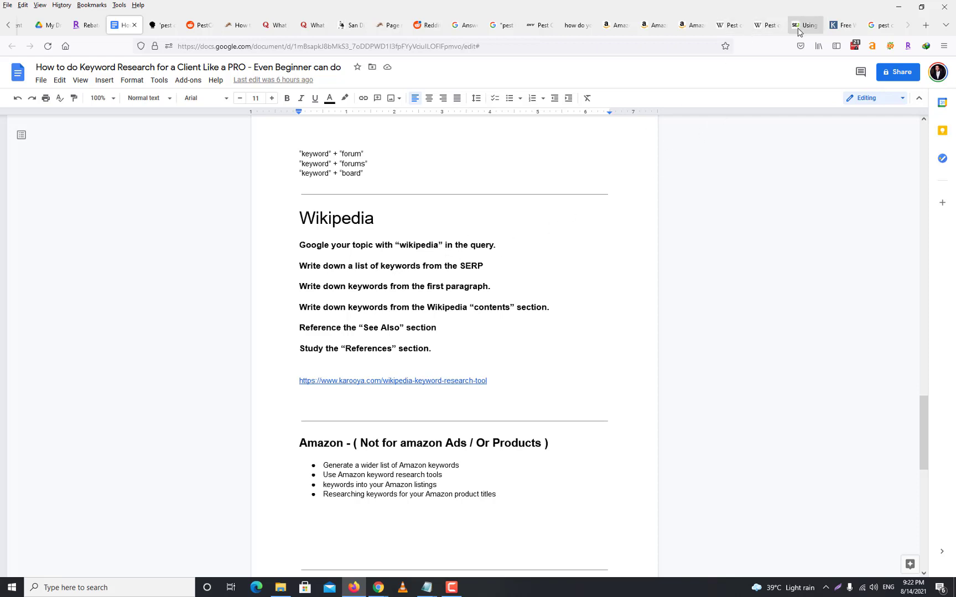
click(550, 46)
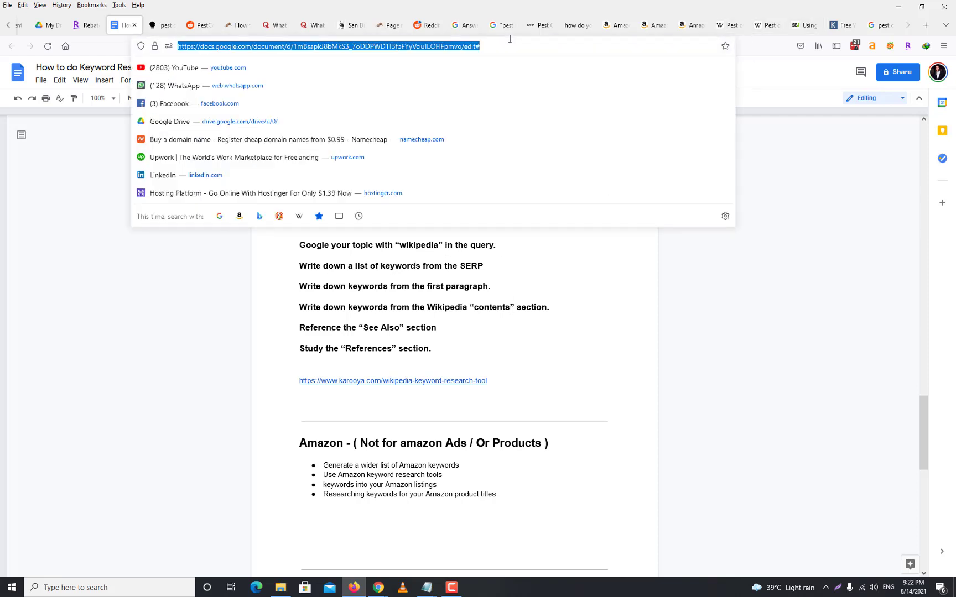
click(502, 25)
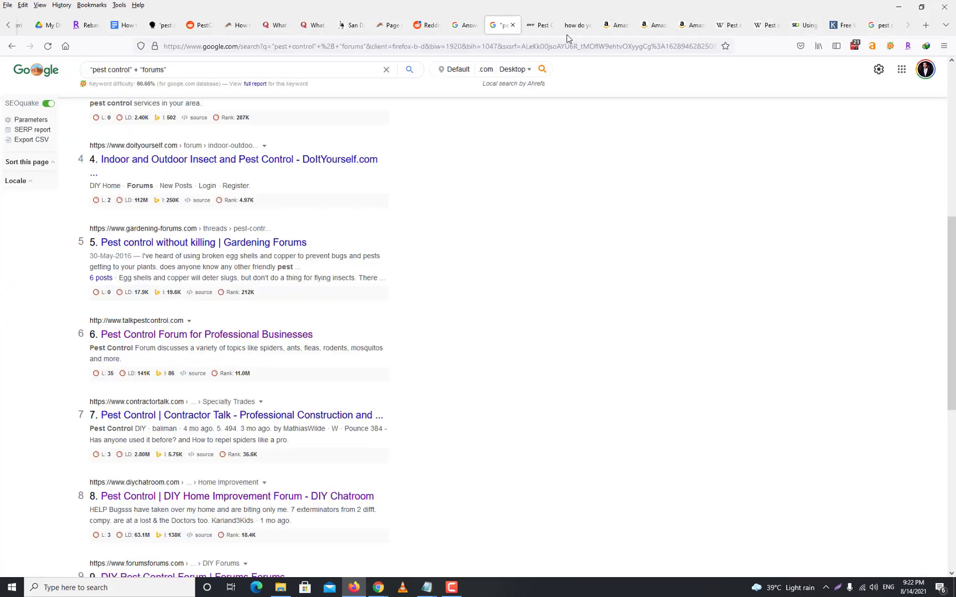
click(720, 26)
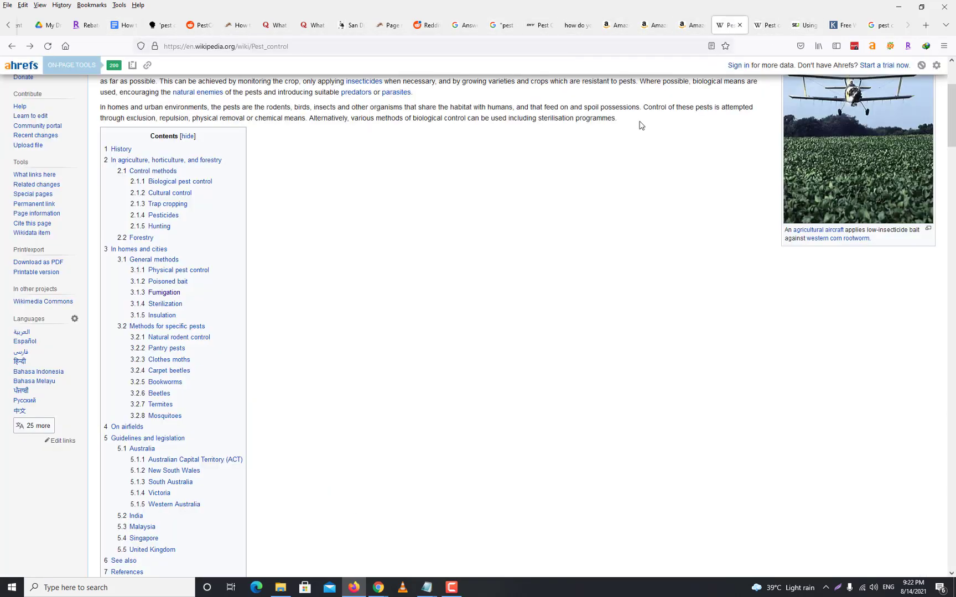
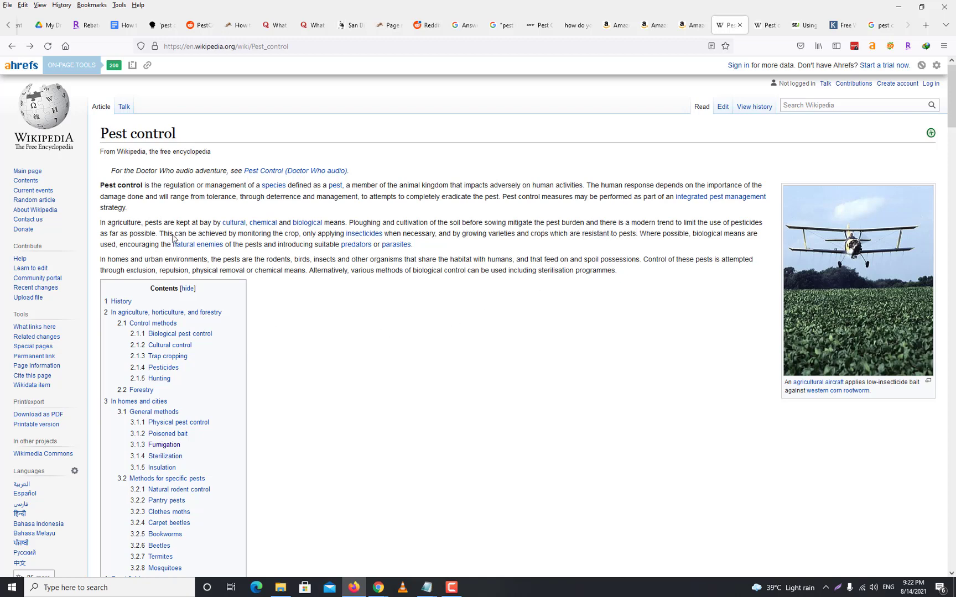
Recheck the document's Wikipedia instructions, dismiss the Windows license notice, and examine the Pest control article's Contents section for keywords.
click(122, 25)
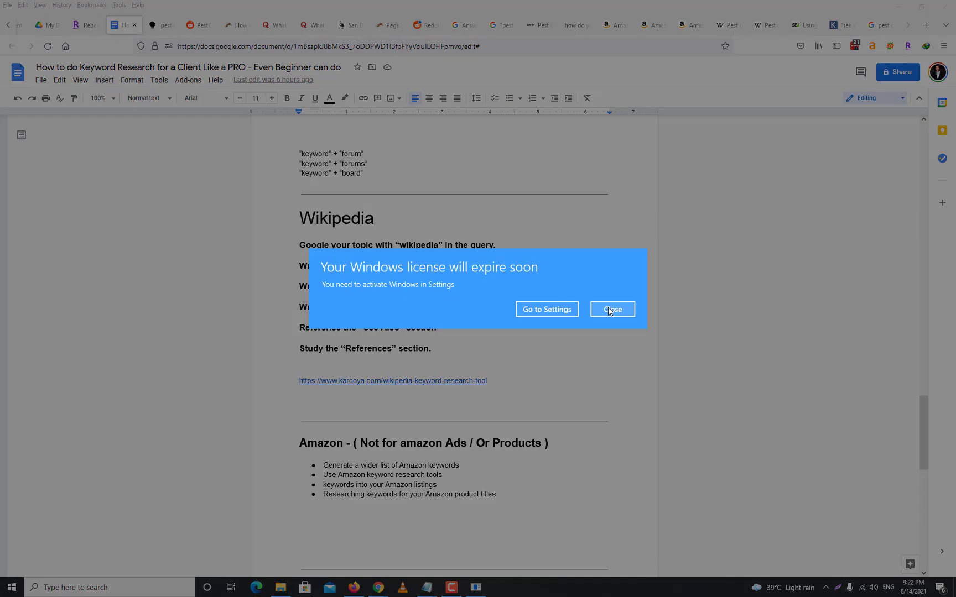
click(613, 309)
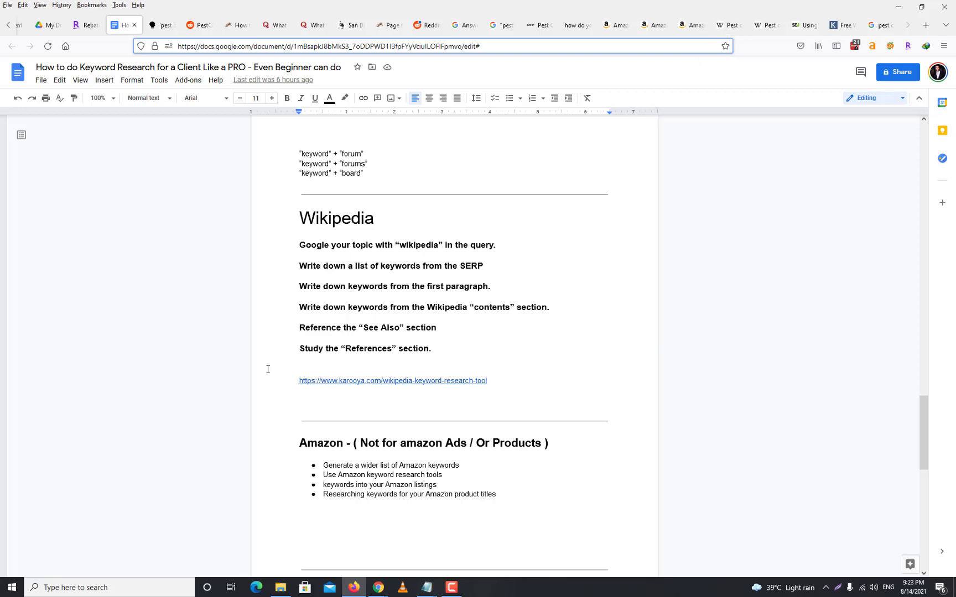
click(730, 27)
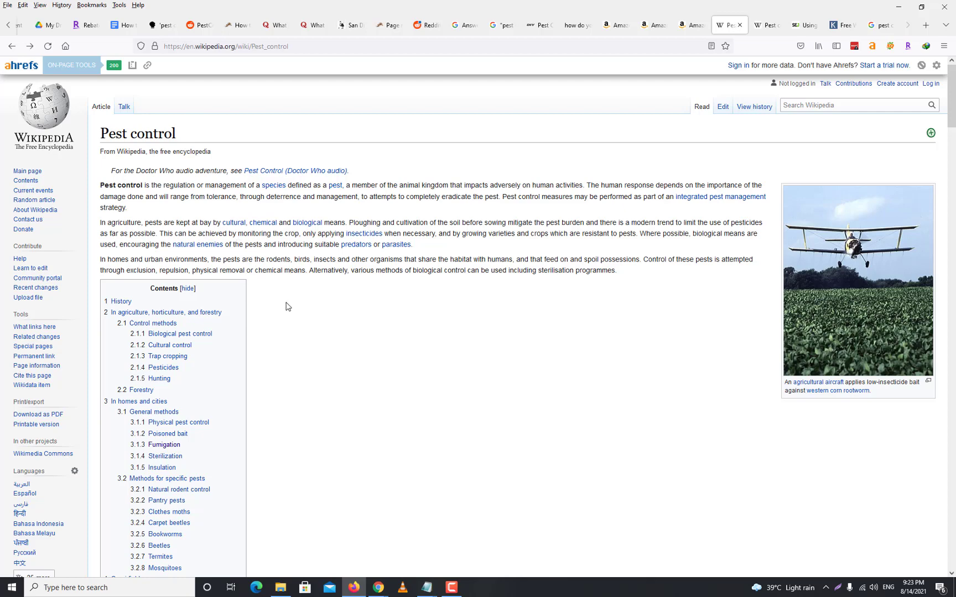
scroll(272, 249, down, 3)
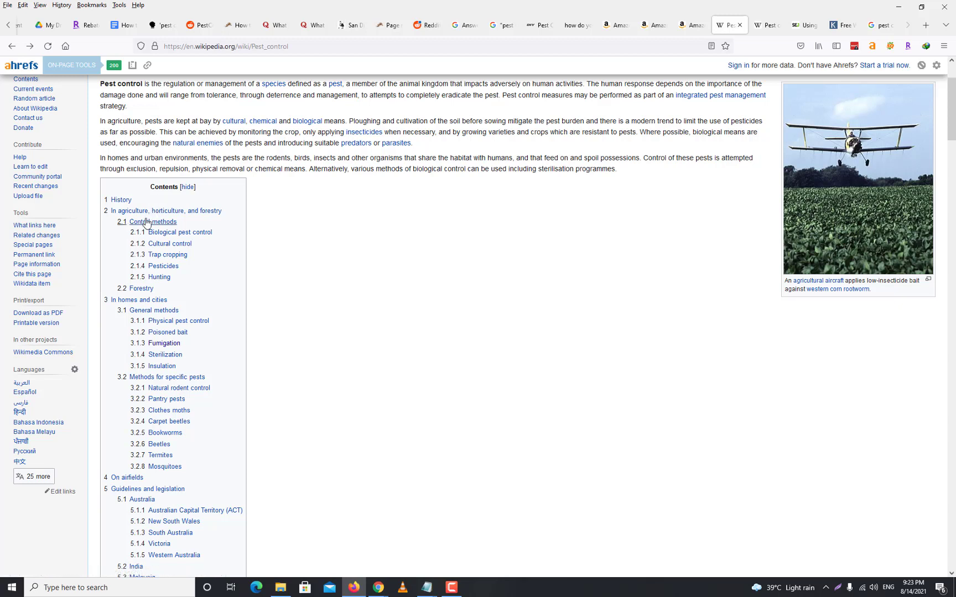
Open the Fumigation, Sterilization and Insulation entries of the Pest control article's Contents in separate new tabs.
right_click(172, 348)
click(188, 357)
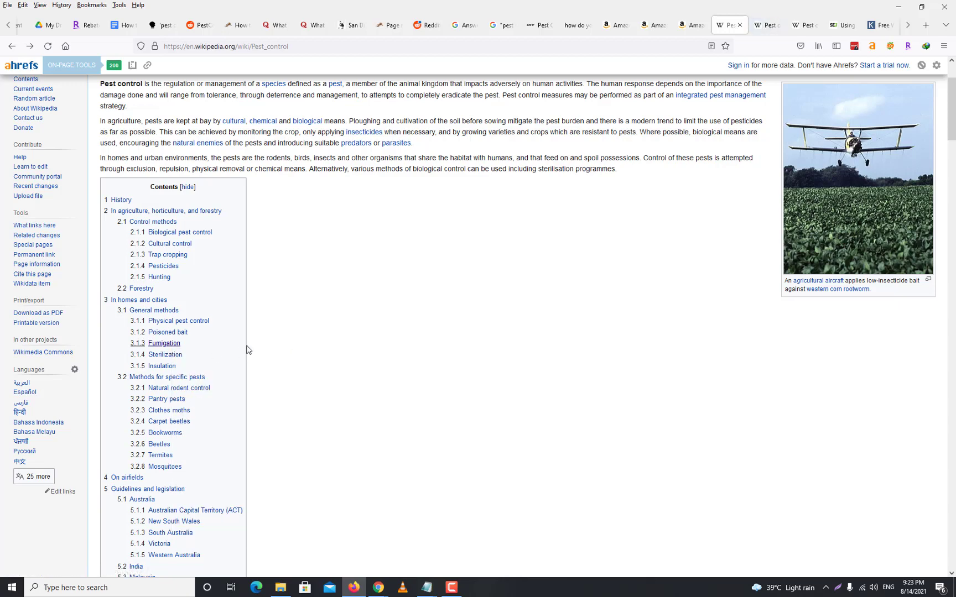
right_click(173, 356)
click(182, 365)
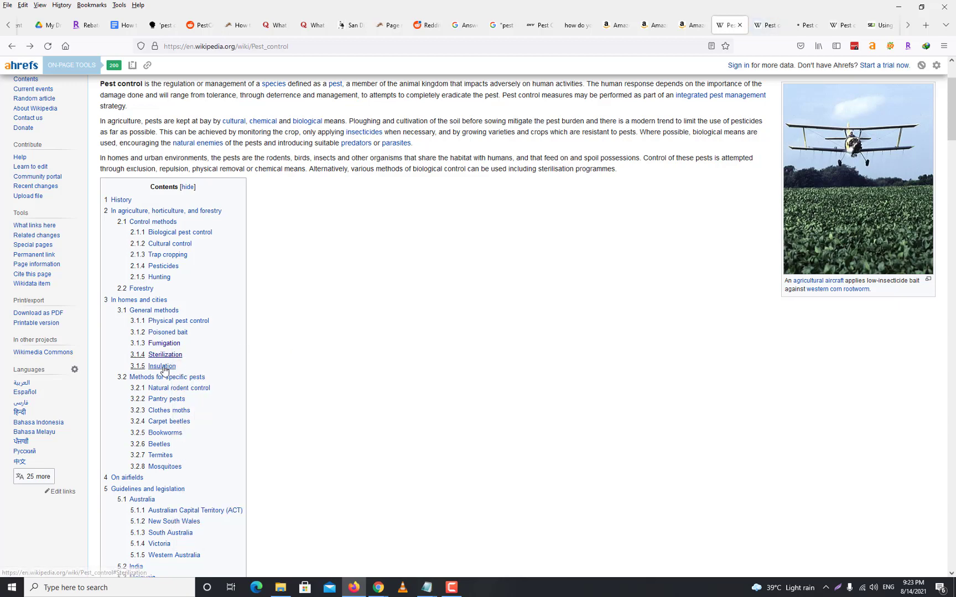
right_click(165, 367)
click(178, 377)
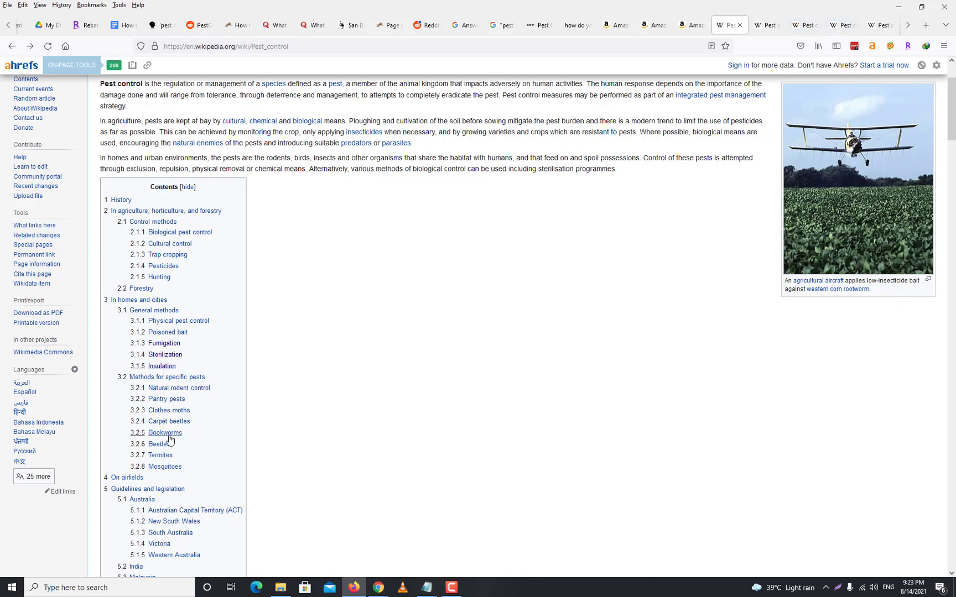
Open the Carpet beetles, Termites and Mosquitoes entries under Methods for specific pests in separate new tabs.
right_click(181, 422)
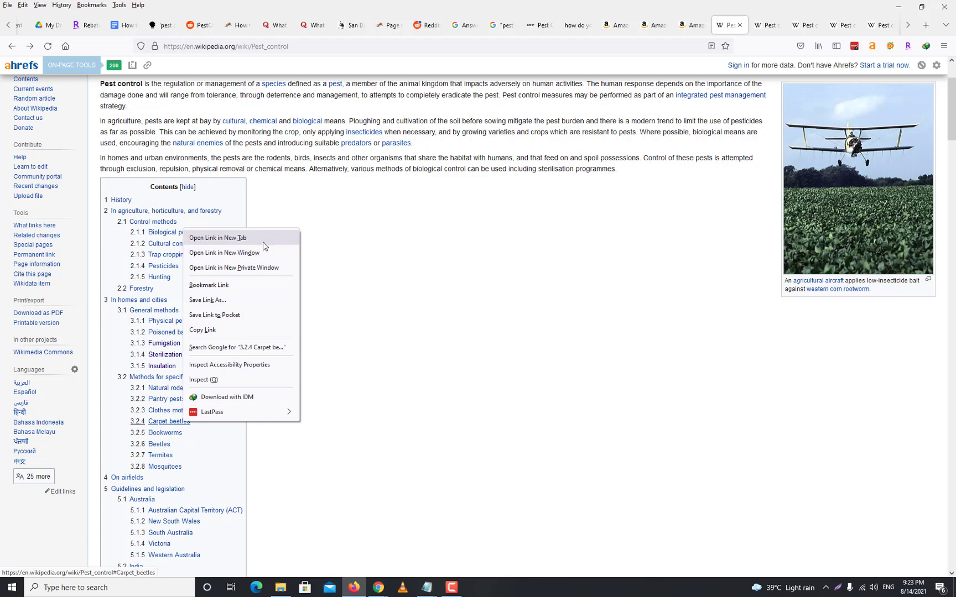
click(262, 239)
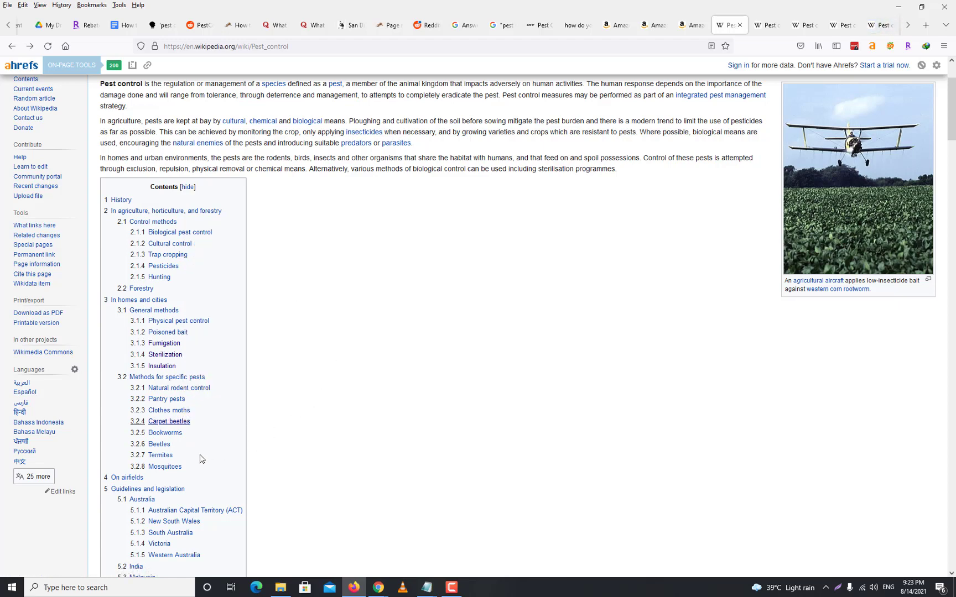
scroll(200, 459, down, 2)
right_click(164, 404)
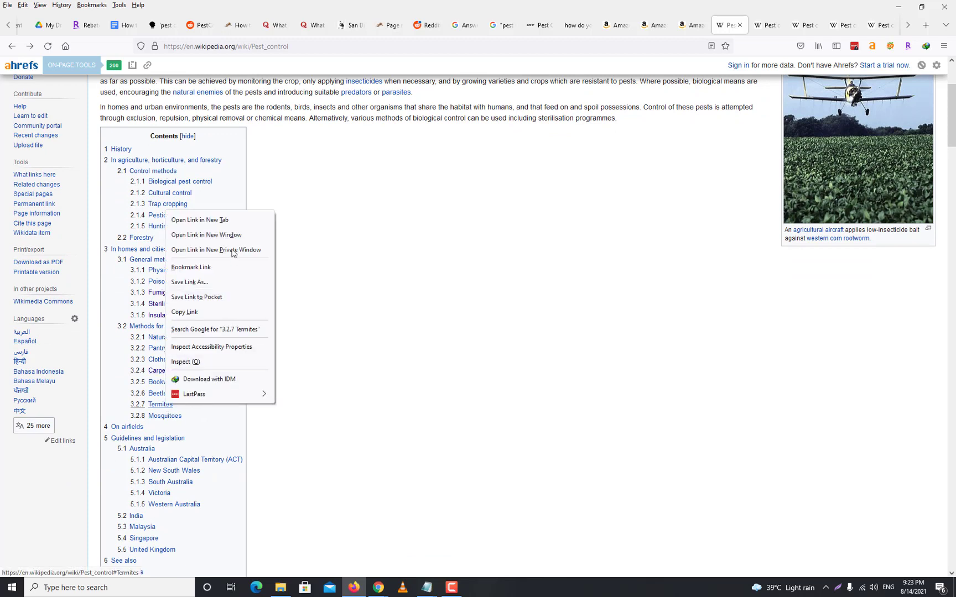
click(228, 220)
right_click(168, 416)
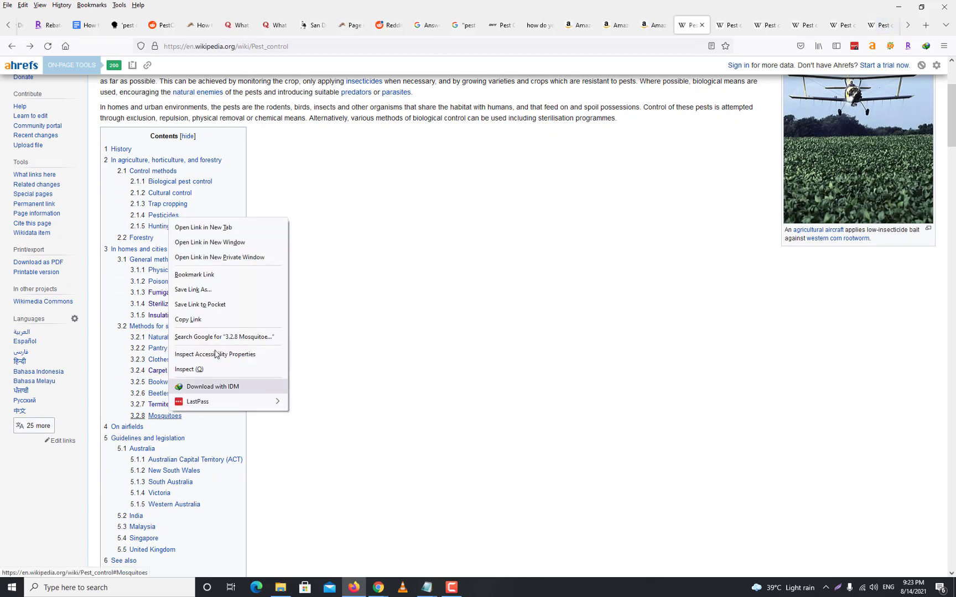
click(367, 416)
right_click(184, 415)
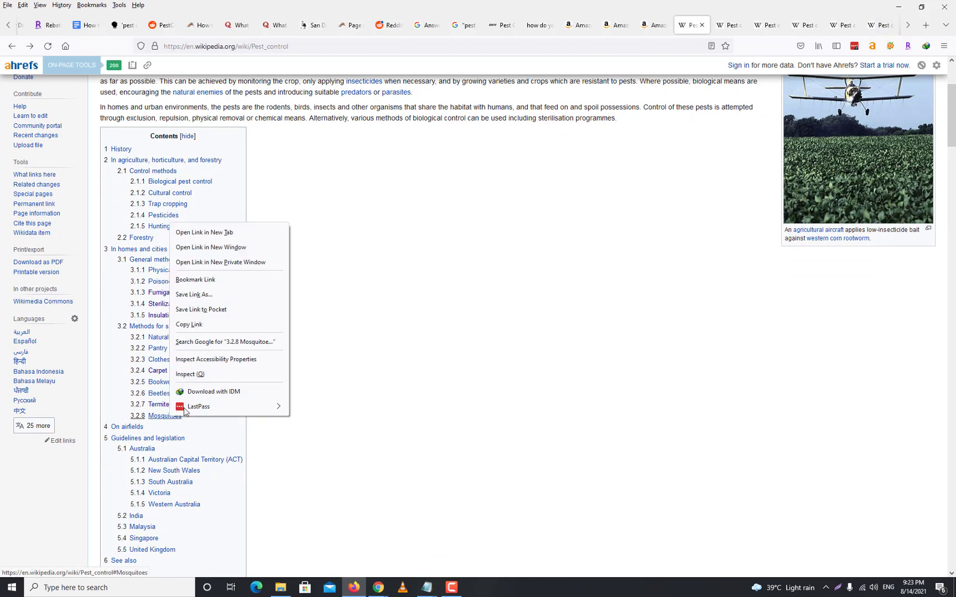
click(233, 232)
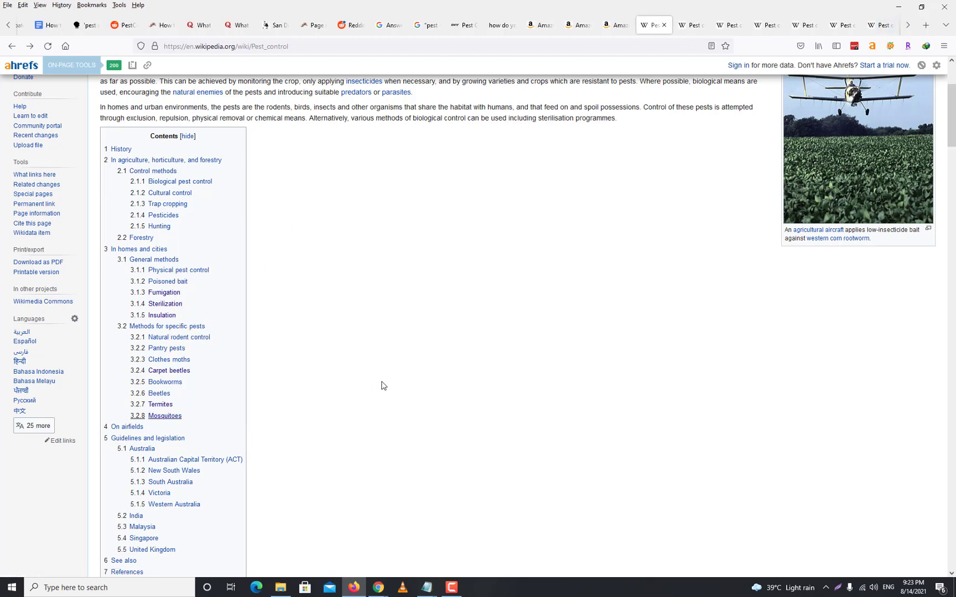
Look over the remaining Contents entries, then examine the Fumigation tab's sections on general methods and specific pests for keyword ideas.
scroll(383, 386, down, 3)
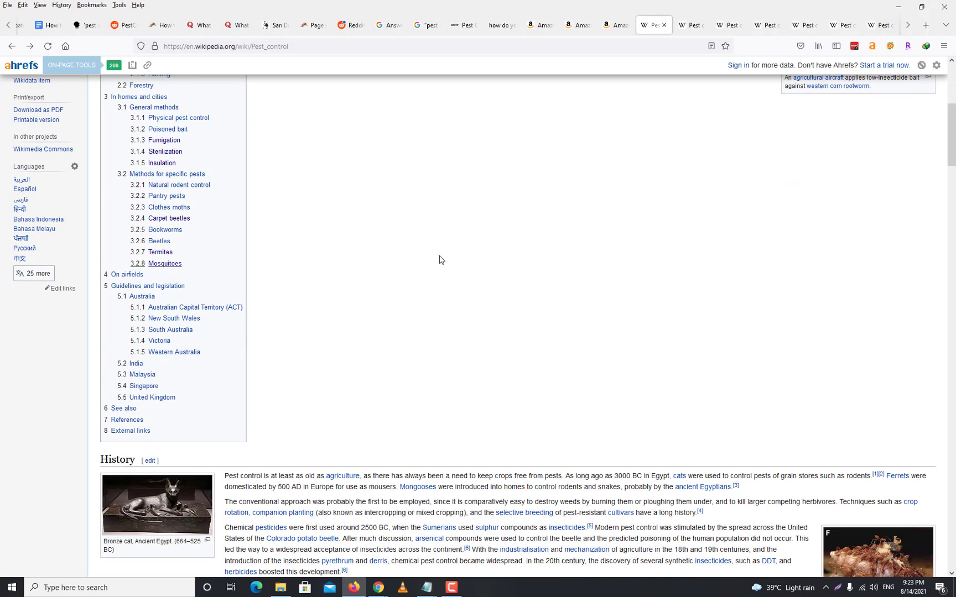
scroll(441, 260, up, 3)
click(688, 25)
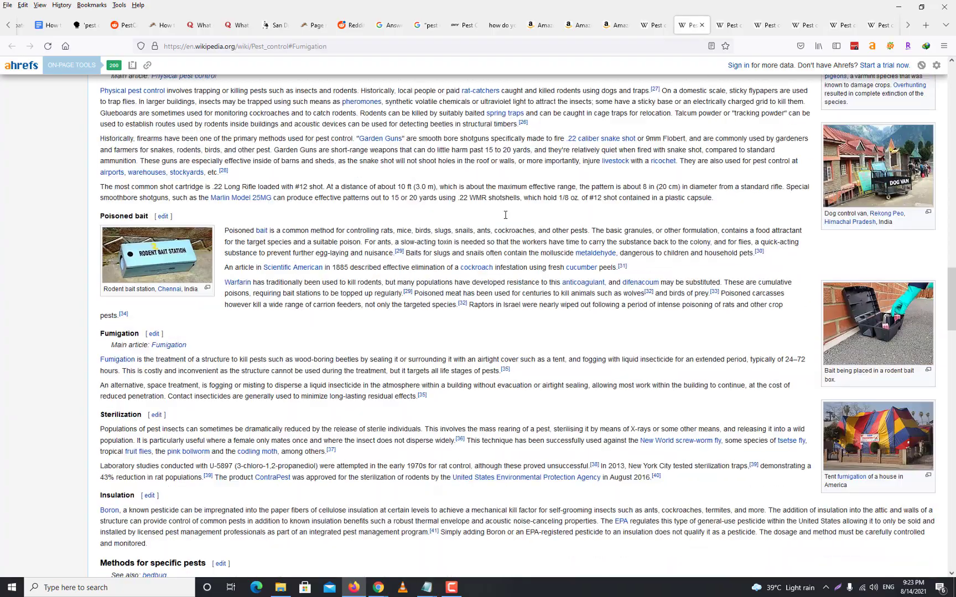
scroll(505, 216, up, 8)
scroll(505, 218, up, 8)
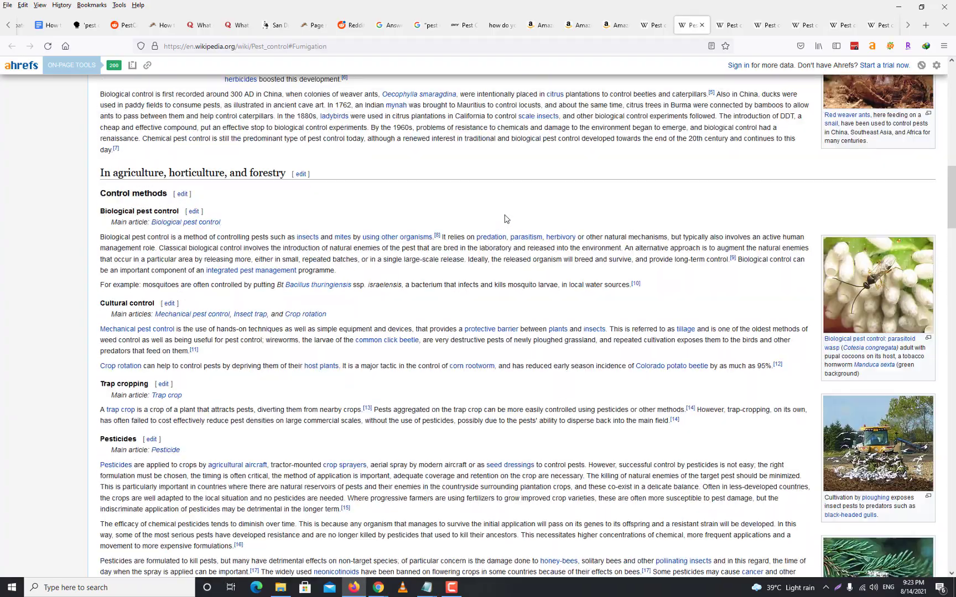
scroll(247, 458, down, 15)
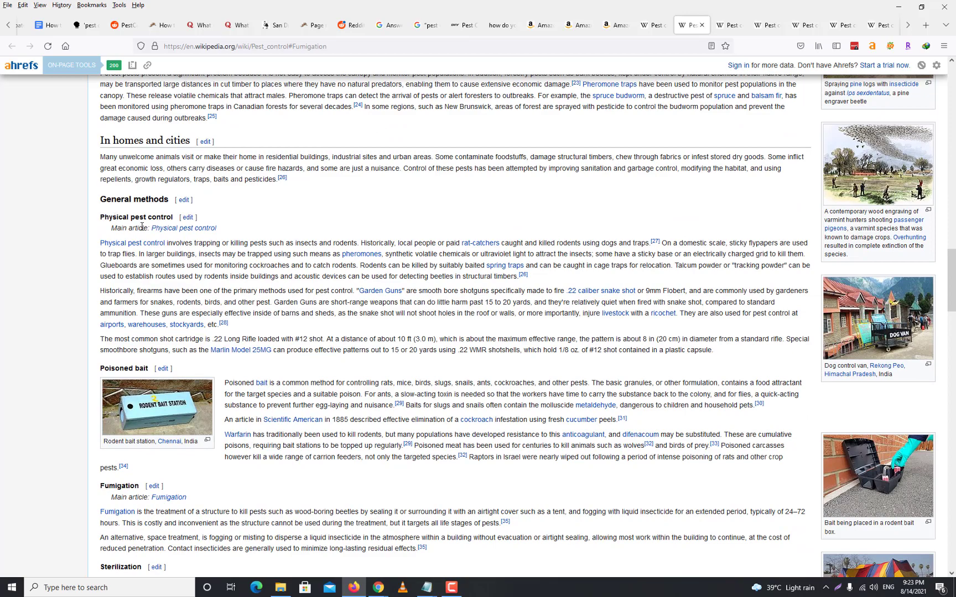
scroll(302, 388, down, 2)
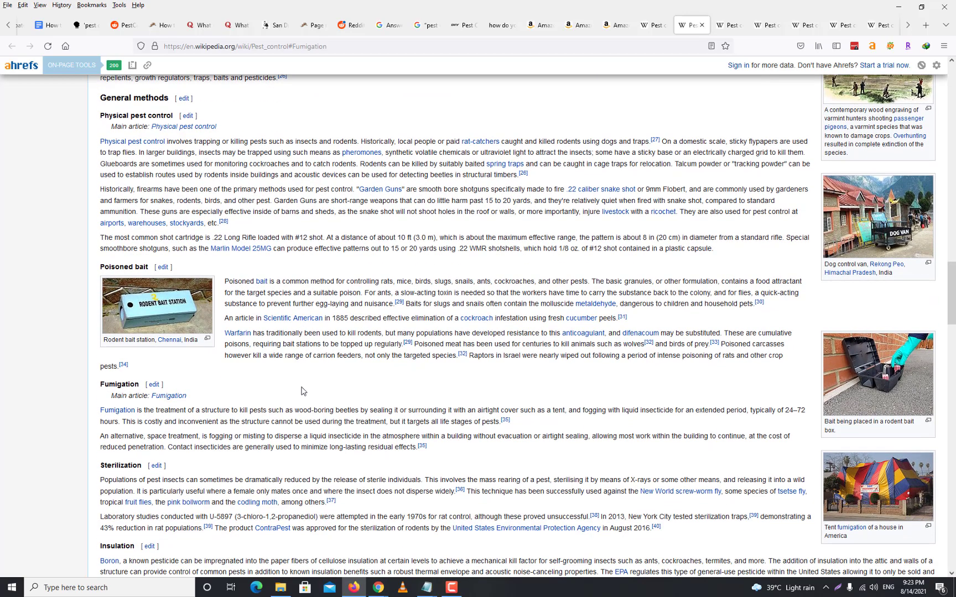
scroll(239, 396, down, 2)
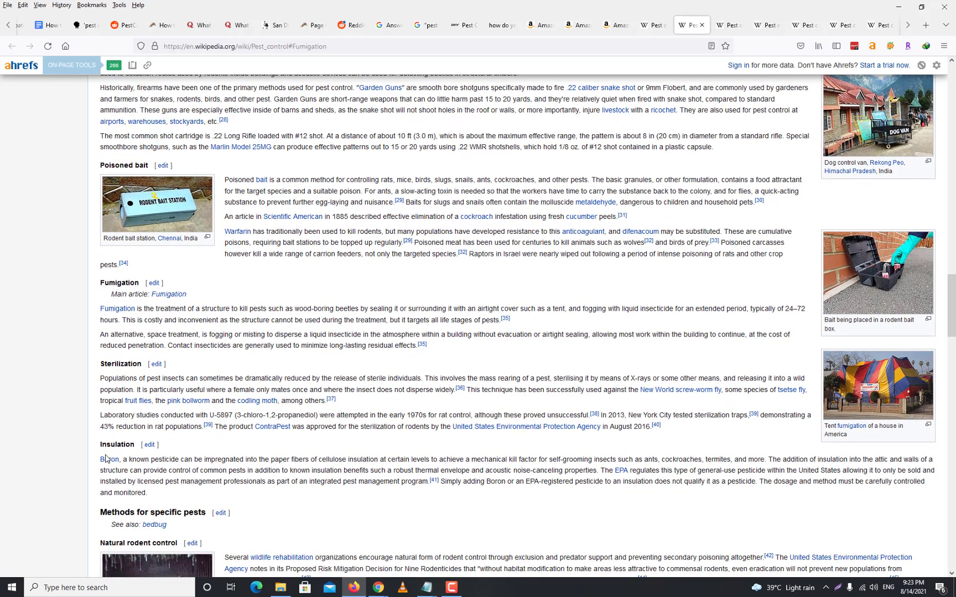
mouse_move(188, 401)
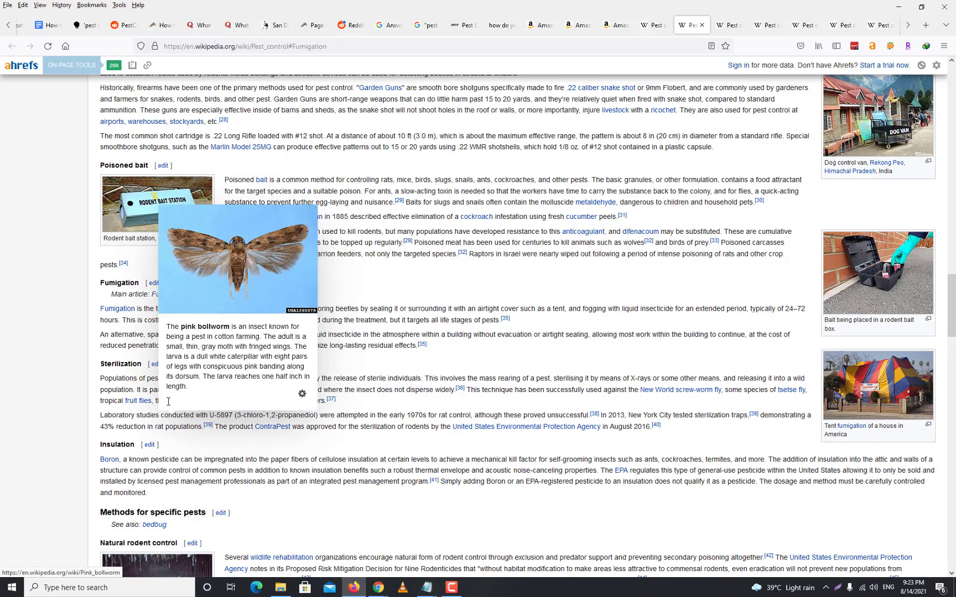
scroll(191, 533, down, 3)
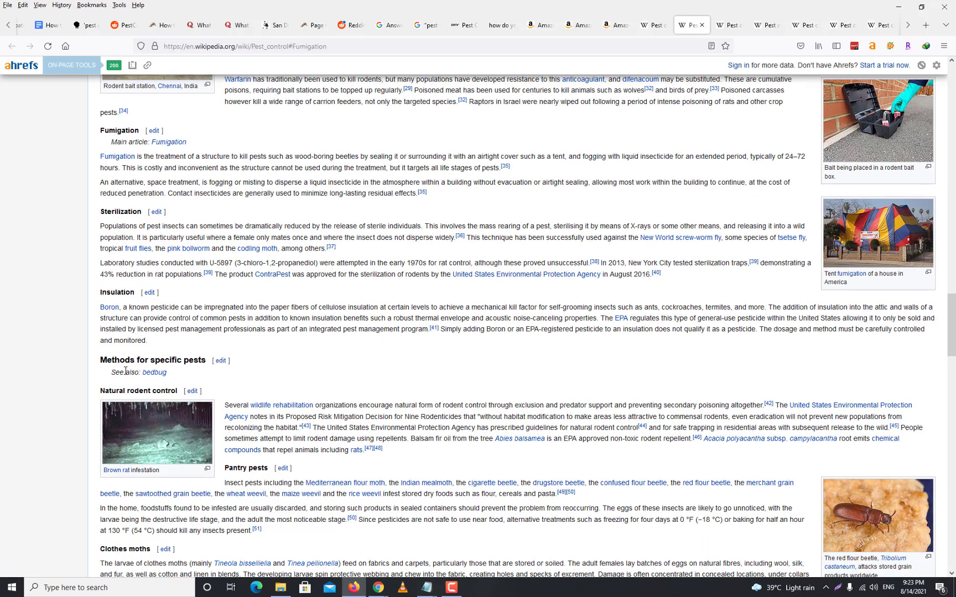
scroll(416, 372, down, 4)
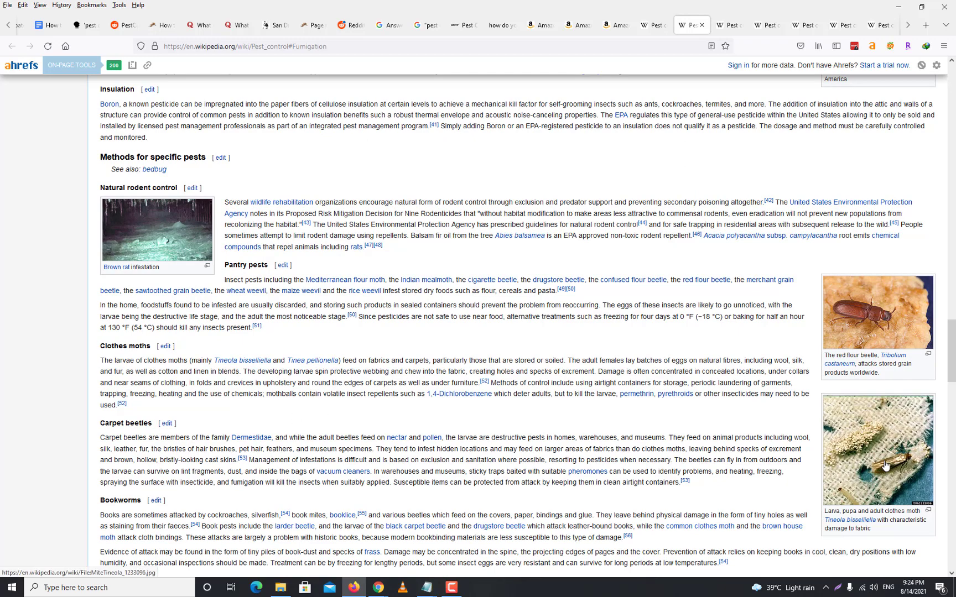
scroll(163, 395, down, 4)
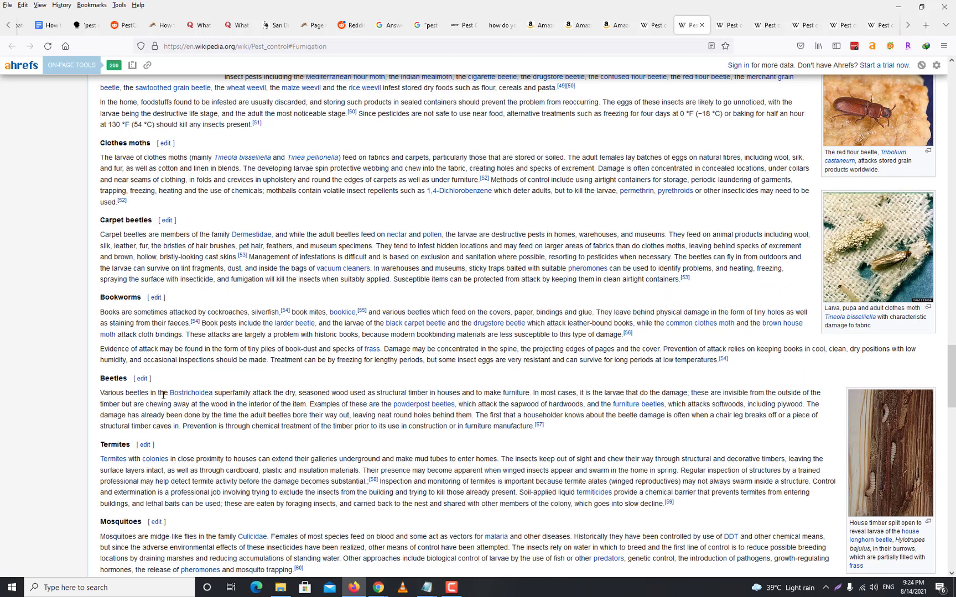
Follow the Termites link in the Termites section and examine the Termite article's introduction and Contents for keywords.
click(113, 459)
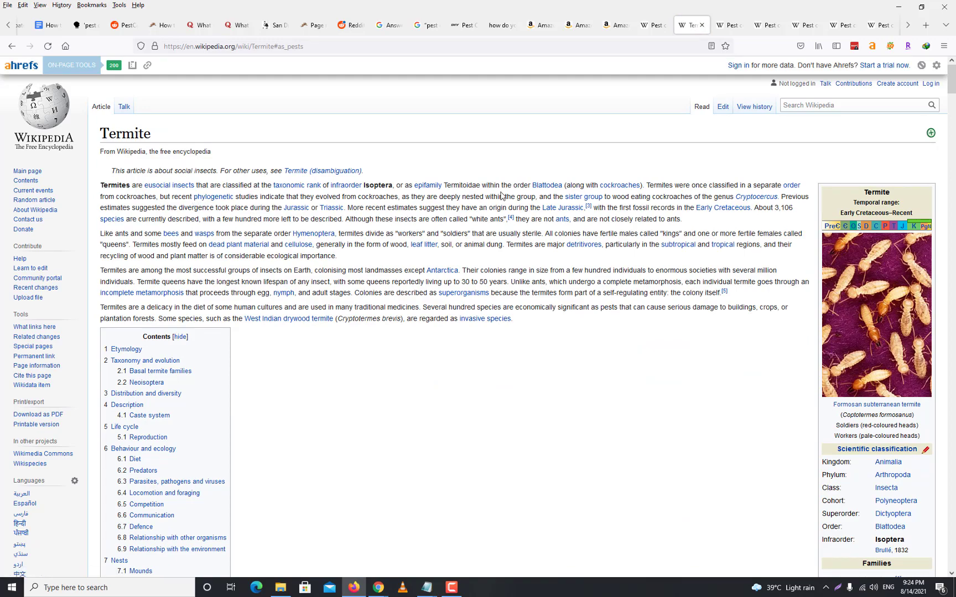
scroll(464, 365, down, 7)
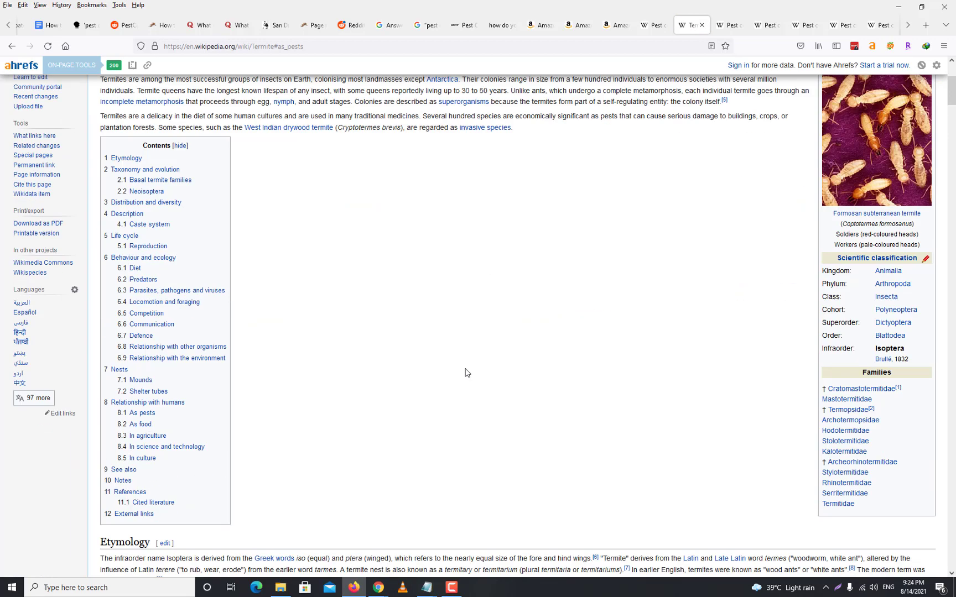
scroll(459, 332, up, 7)
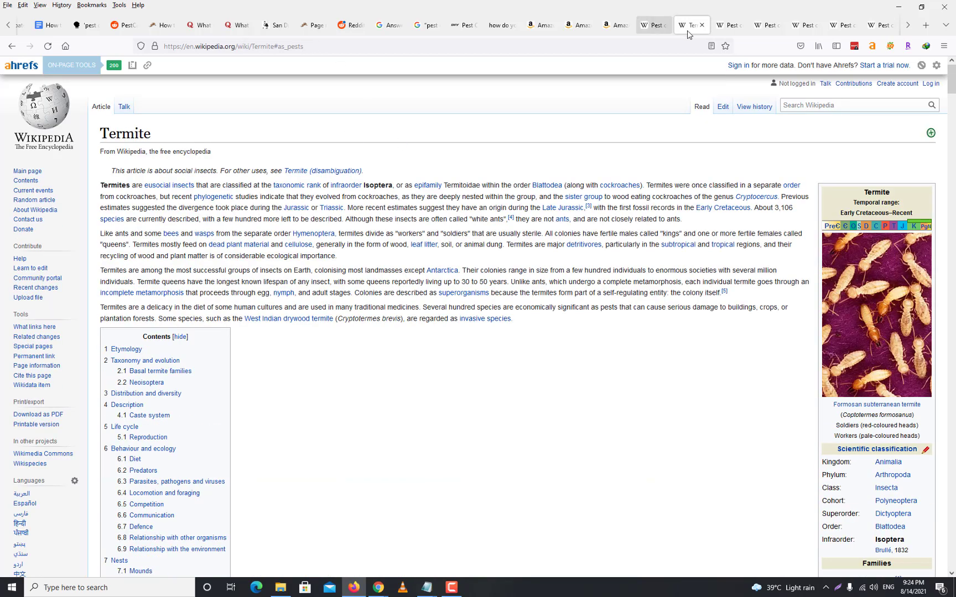
Recheck the Wikipedia instructions in the keyword research document, then view the References section of the Pest control article.
click(51, 24)
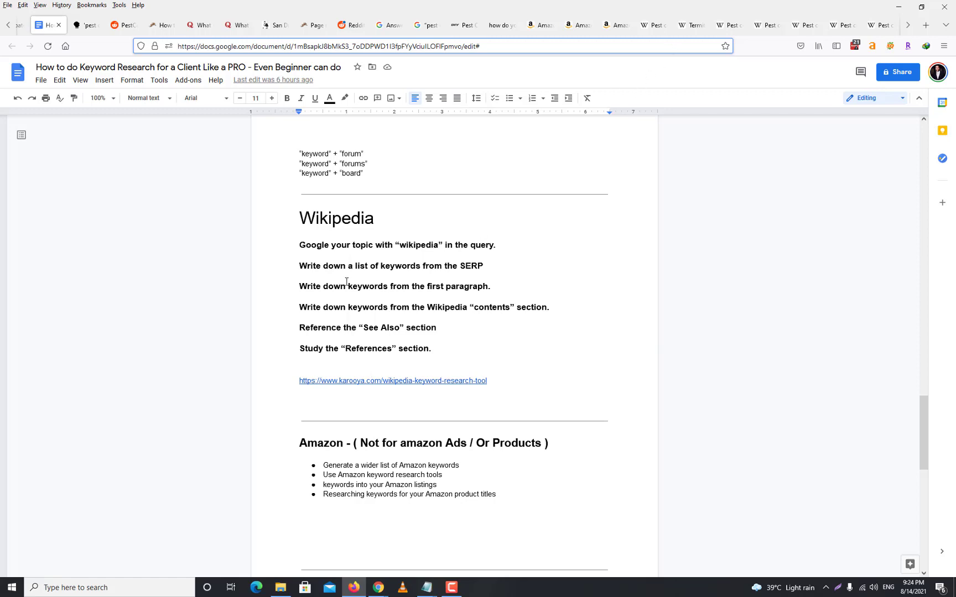
click(652, 25)
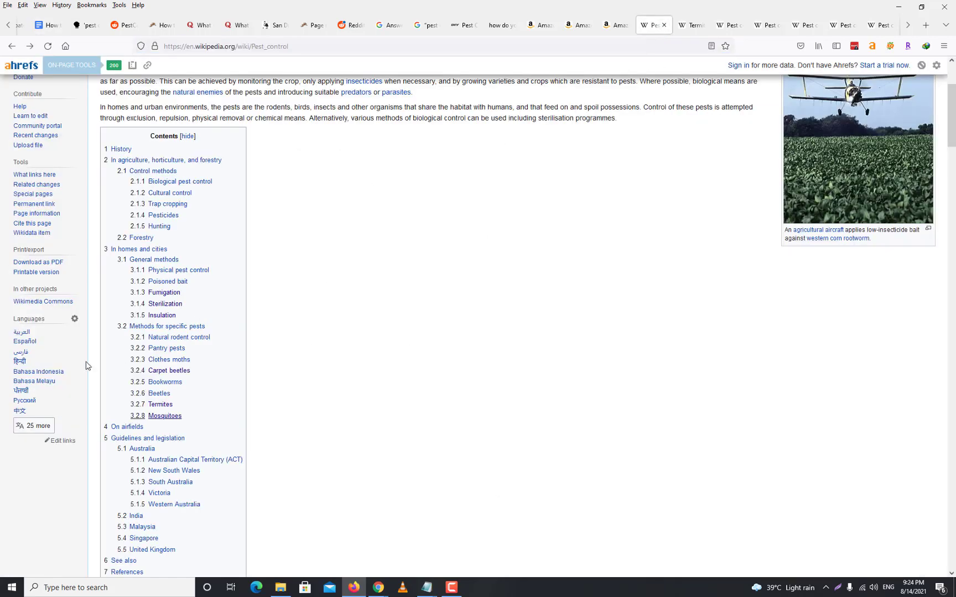
scroll(604, 211, down, 5)
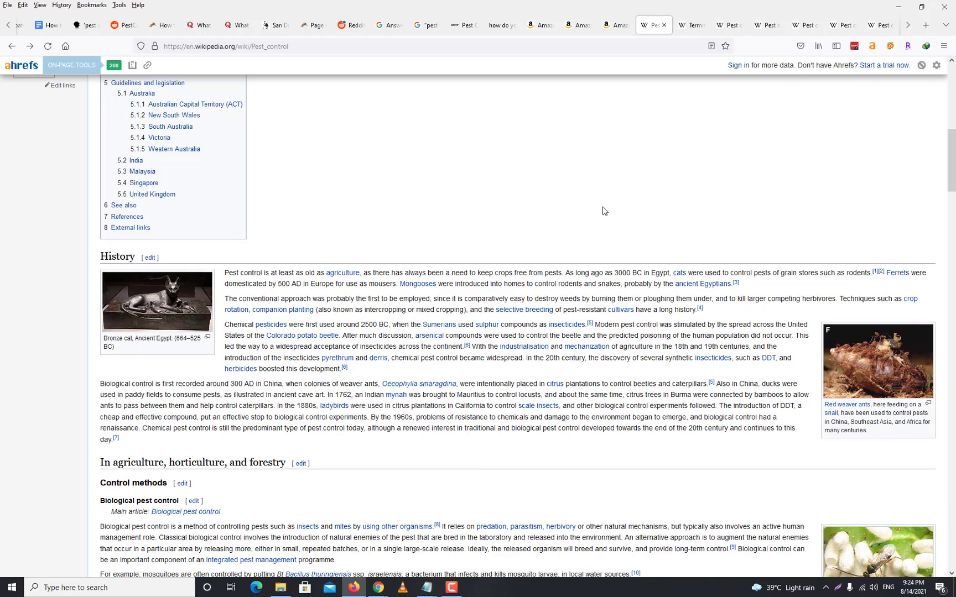
click(118, 217)
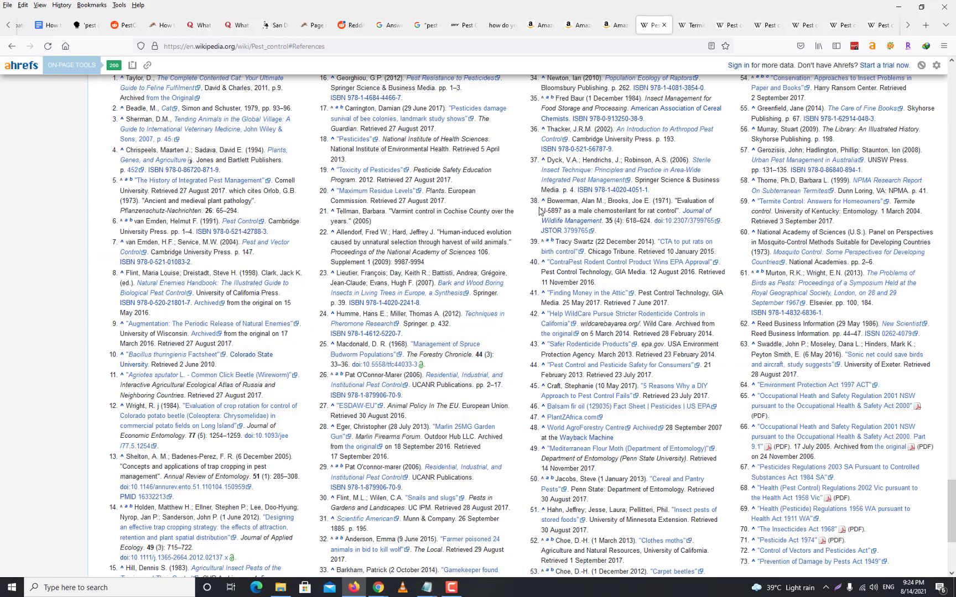
scroll(578, 209, up, 15)
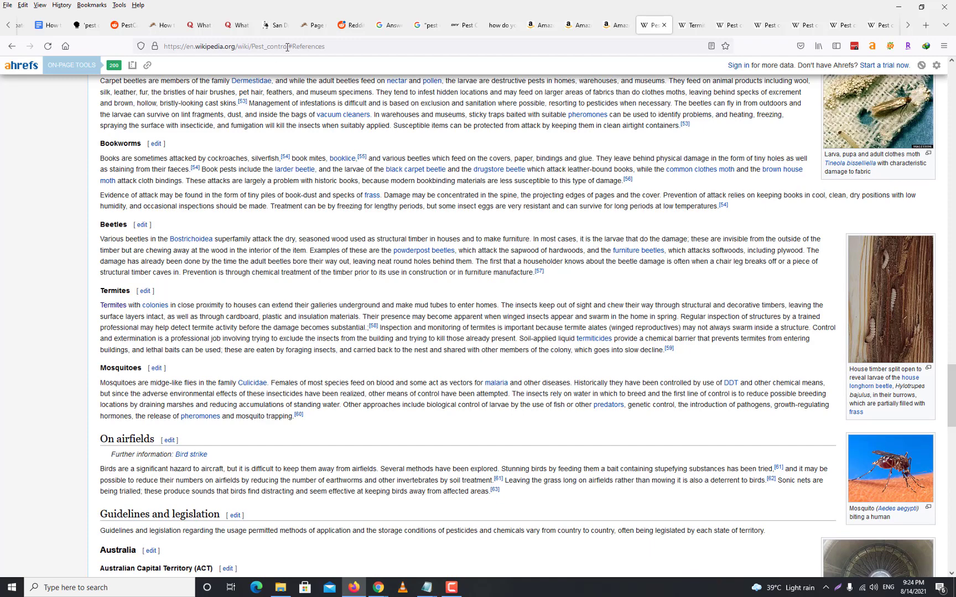
Reload the Pest control article without the #References part of its address and copy the resulting URL.
drag(287, 47, 508, 42)
key(BackSpace)
key(Return)
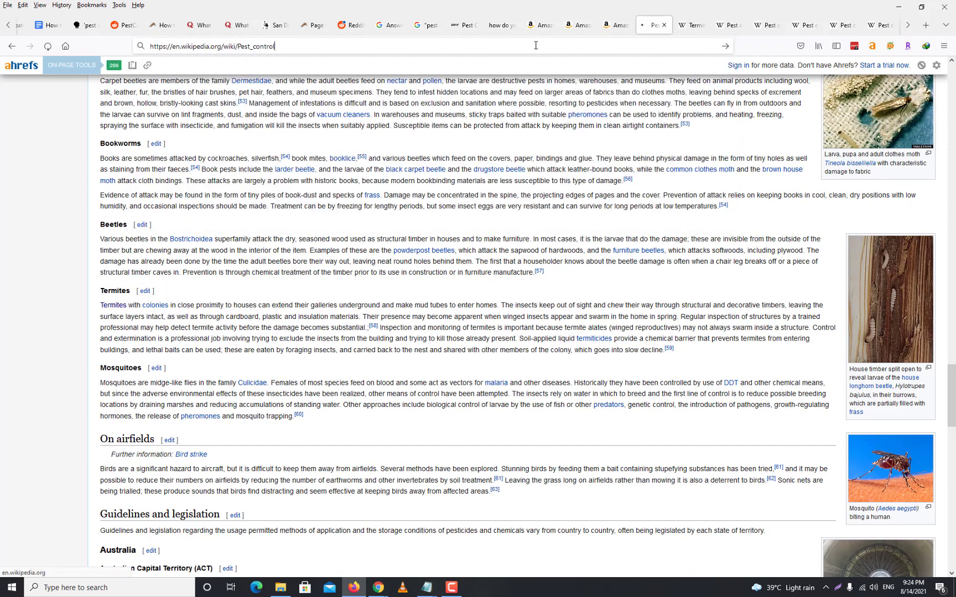
click(536, 46)
key(ctrl+c)
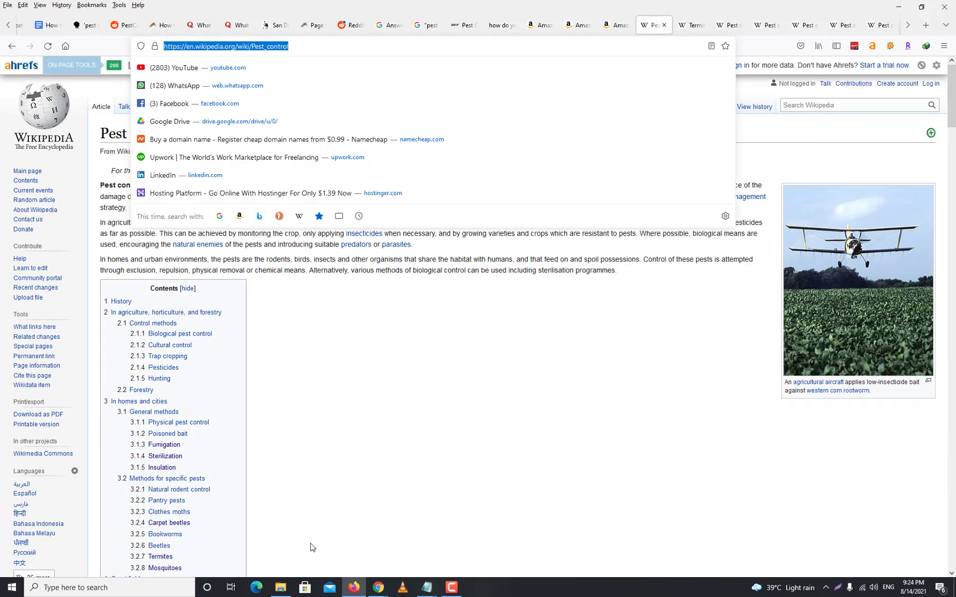
Switch to Ahrefs in Chrome and analyze the copied en.wikipedia.org/wiki/Pest_control address in Site Explorer.
click(378, 587)
click(318, 531)
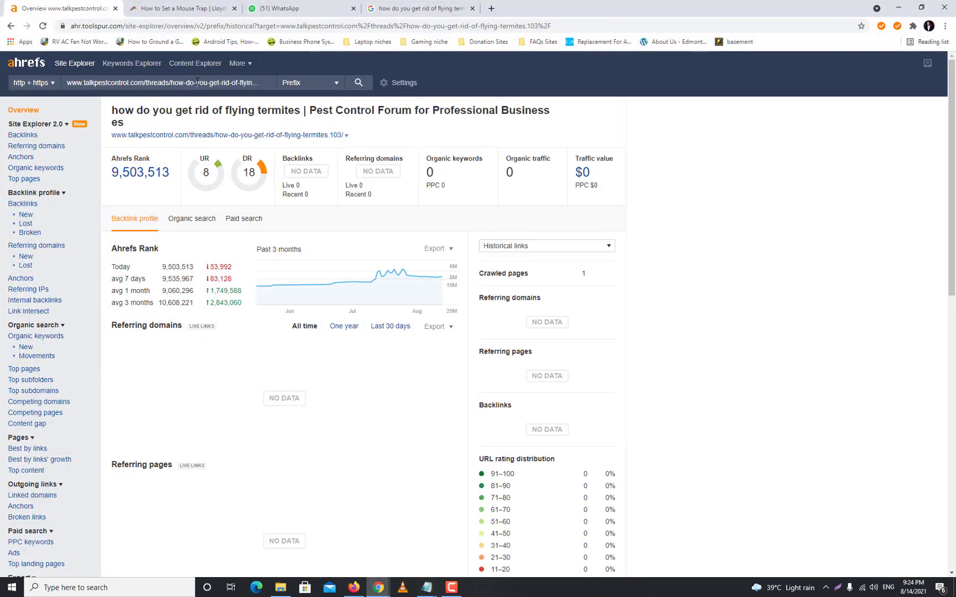
key(ctrl+v)
key(Return)
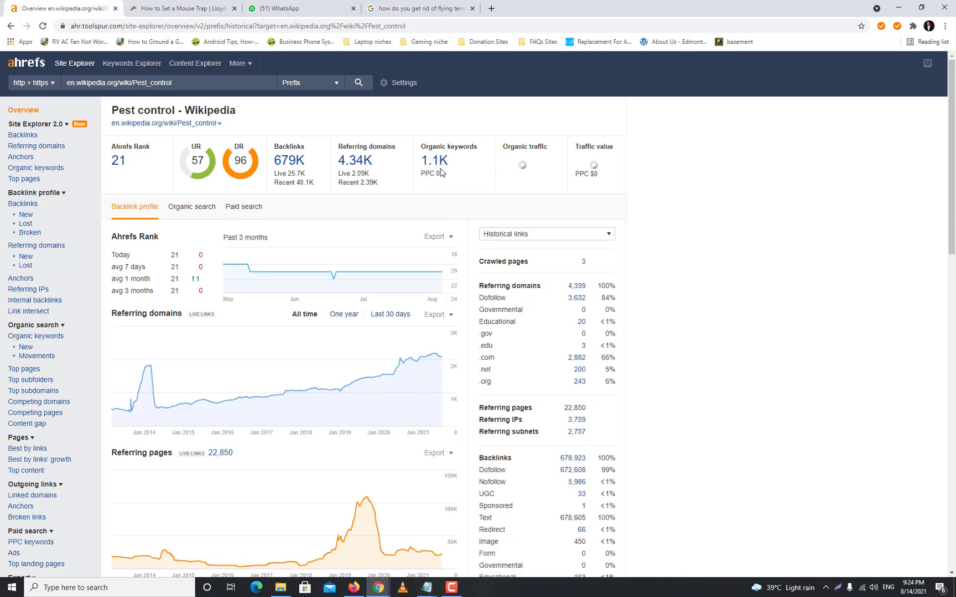
Open the Organic Keywords report for the Pest control Wikipedia page and review its listed keywords and their metrics.
click(440, 164)
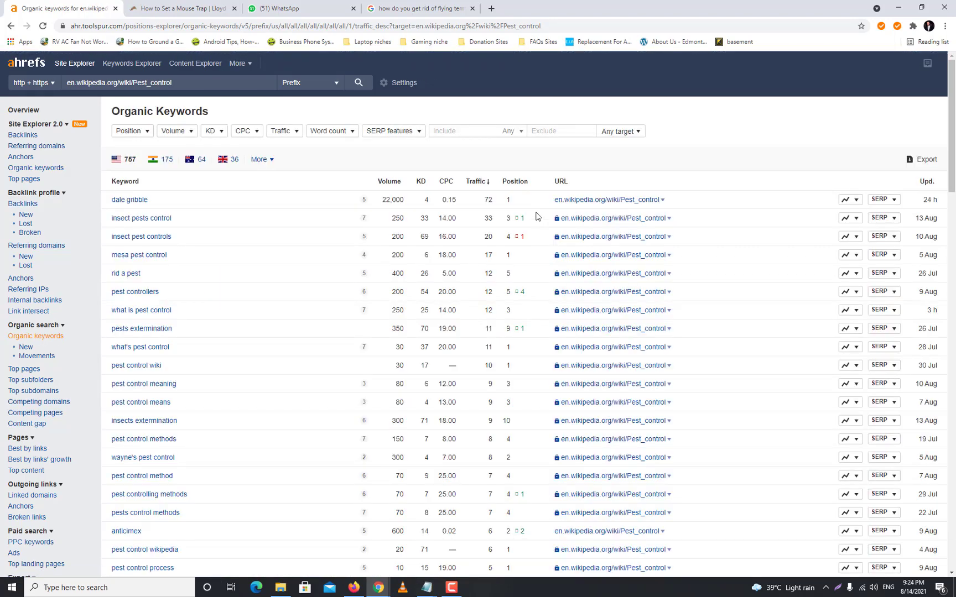
scroll(220, 350, down, 3)
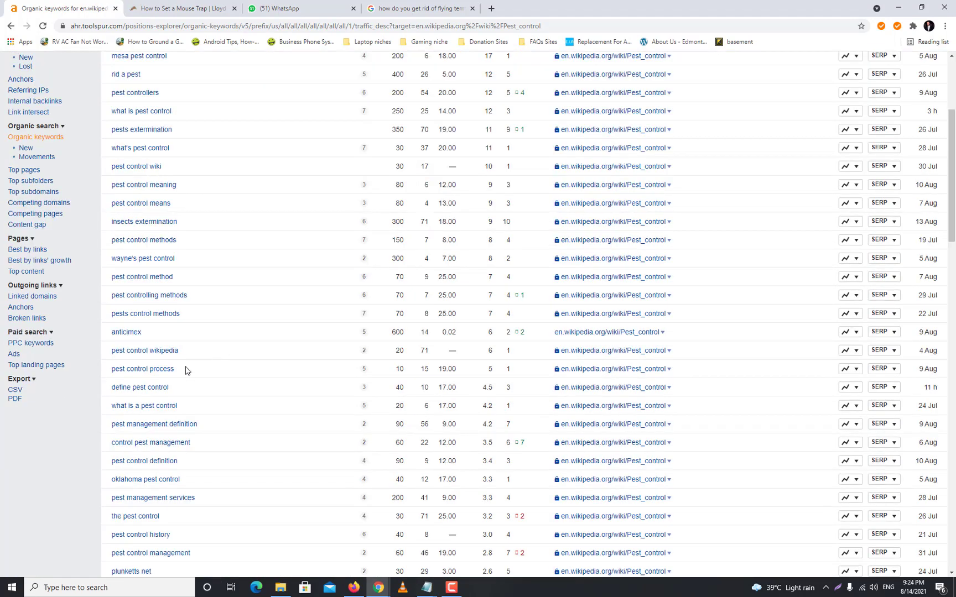
click(604, 287)
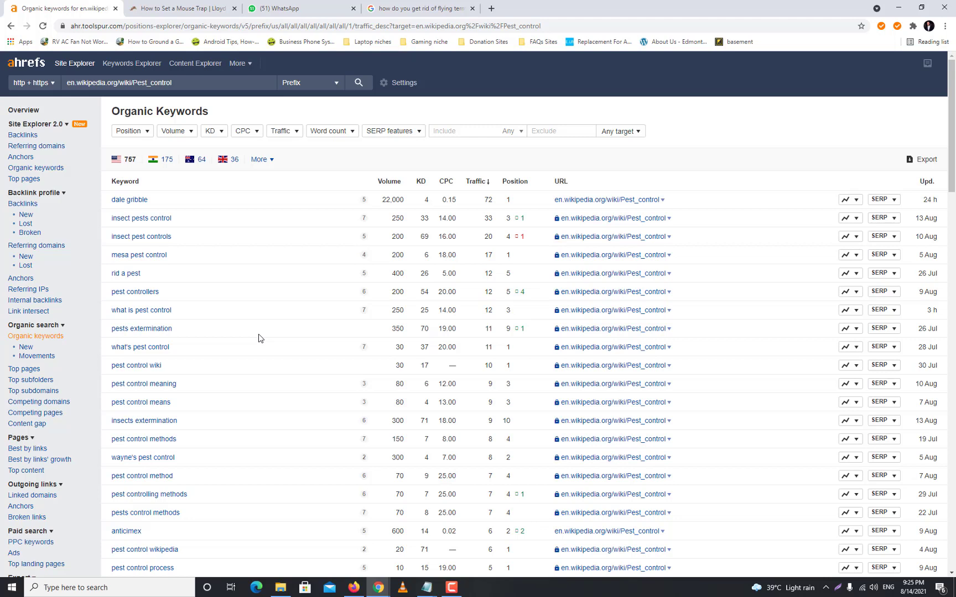
scroll(256, 339, down, 1)
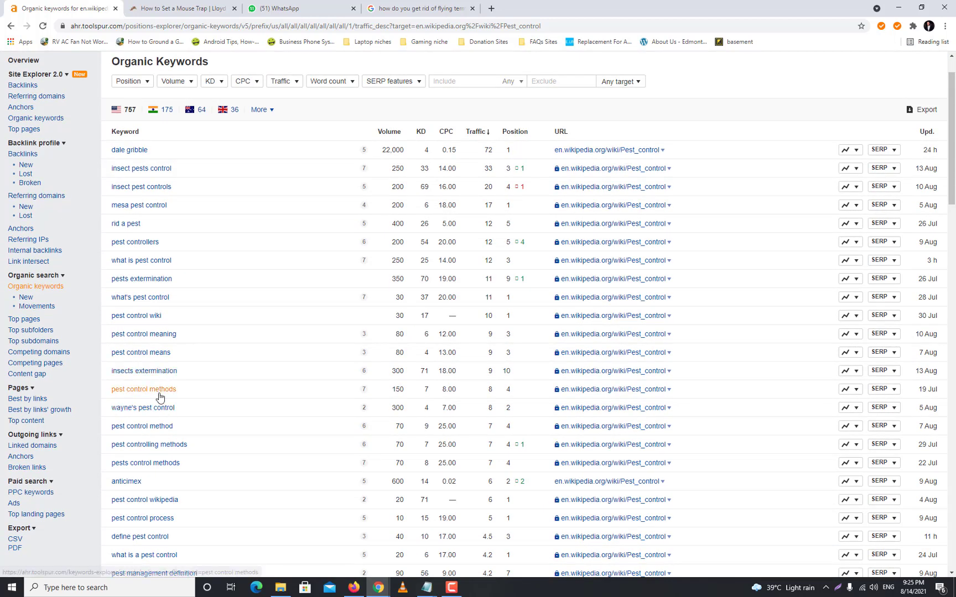
Read further through the Organic Keywords list for the Pest control Wikipedia page, looking for usable pest control keyword ideas.
scroll(158, 408, down, 3)
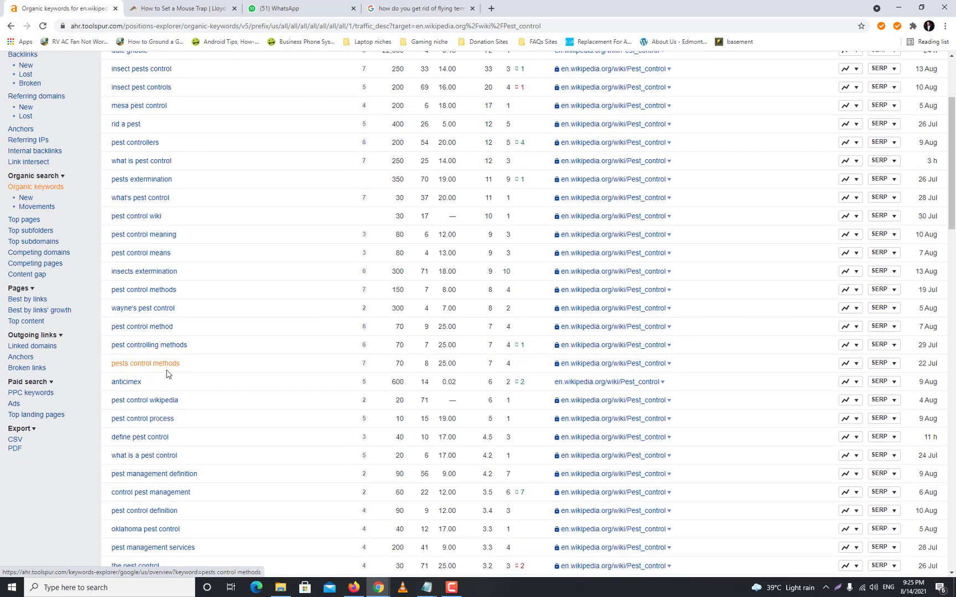
scroll(150, 381, down, 1)
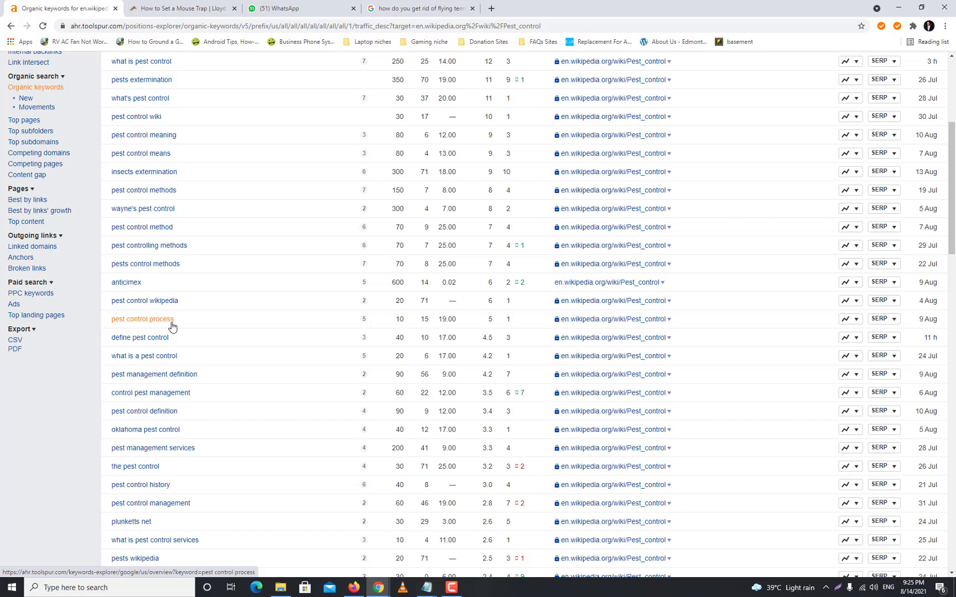
scroll(220, 425, down, 2)
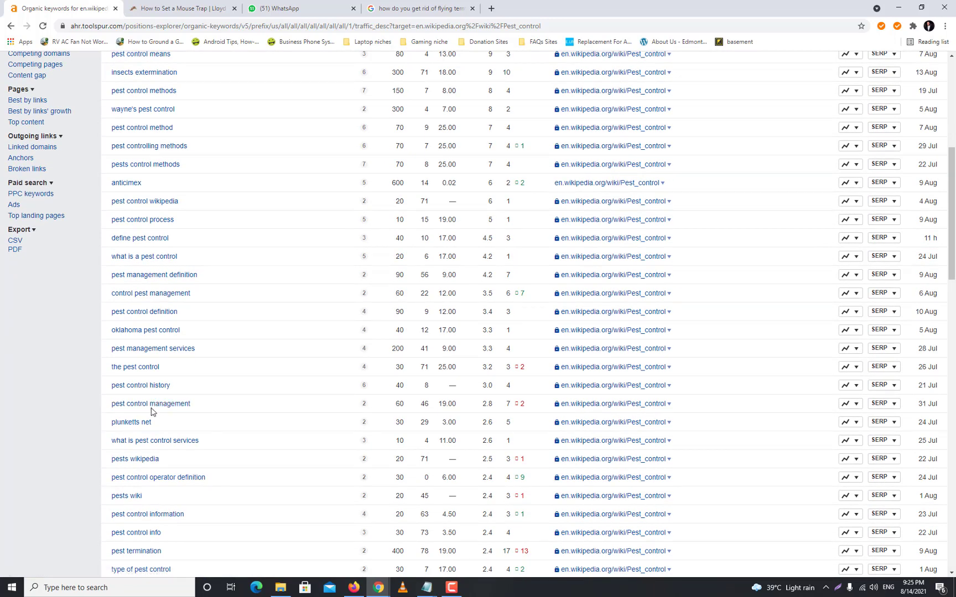
scroll(208, 466, down, 1)
scroll(208, 466, down, 1)
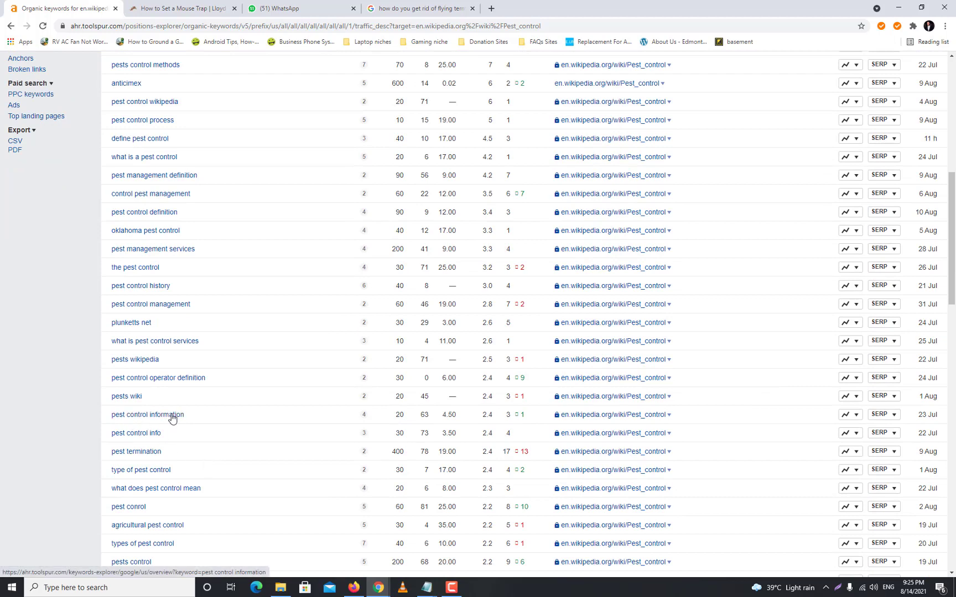
scroll(206, 446, down, 3)
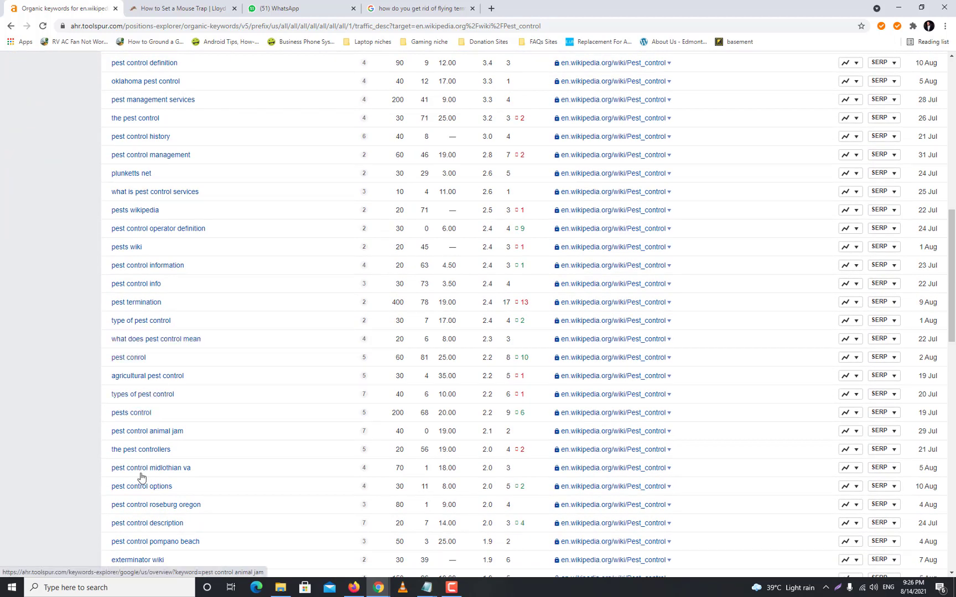
scroll(227, 510, down, 4)
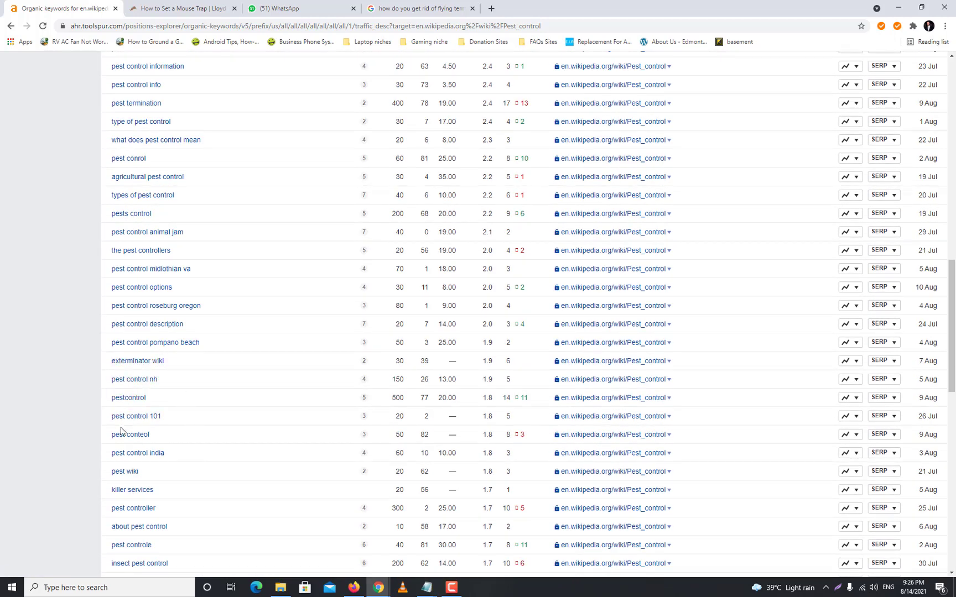
scroll(256, 138, up, 9)
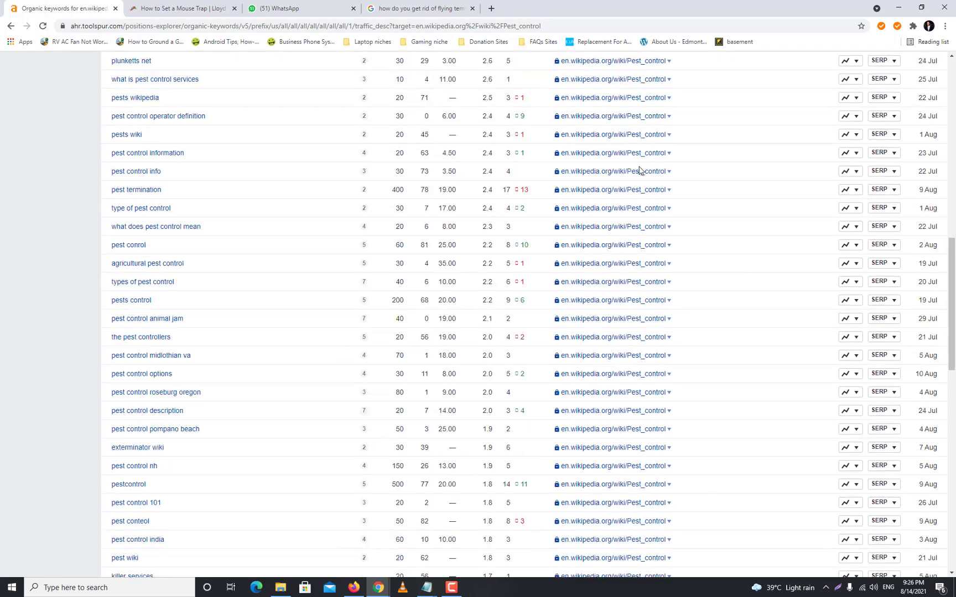
scroll(256, 137, up, 7)
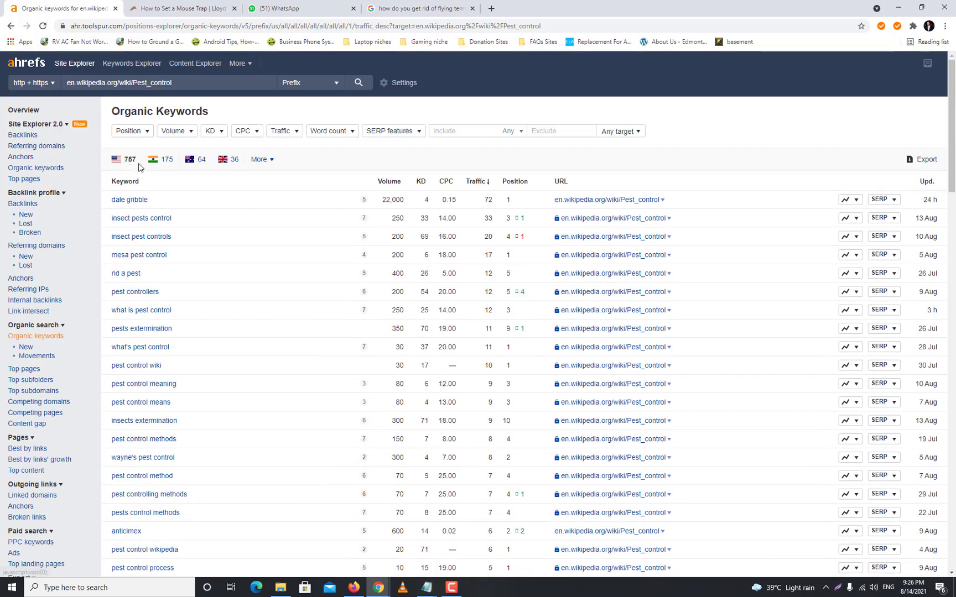
Switch back to the Pest control Wikipedia article in Firefox and jump to its Termites section from the table of contents.
click(908, 6)
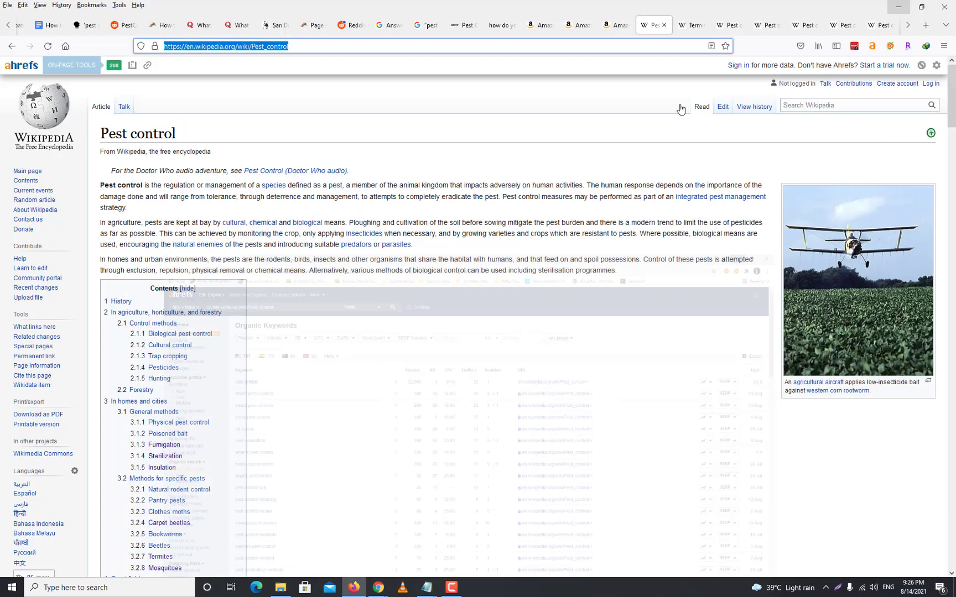
scroll(273, 264, down, 3)
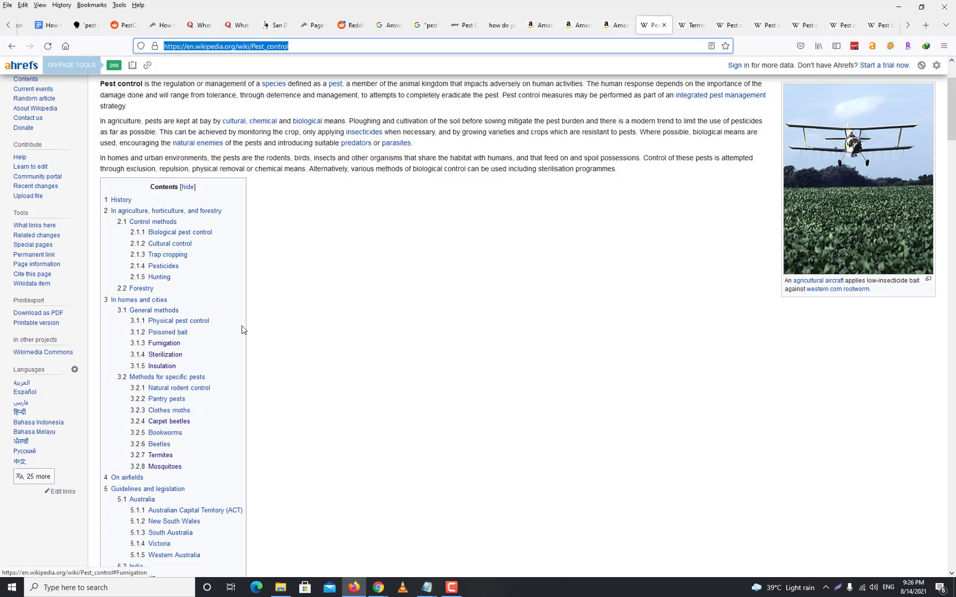
scroll(183, 416, down, 6)
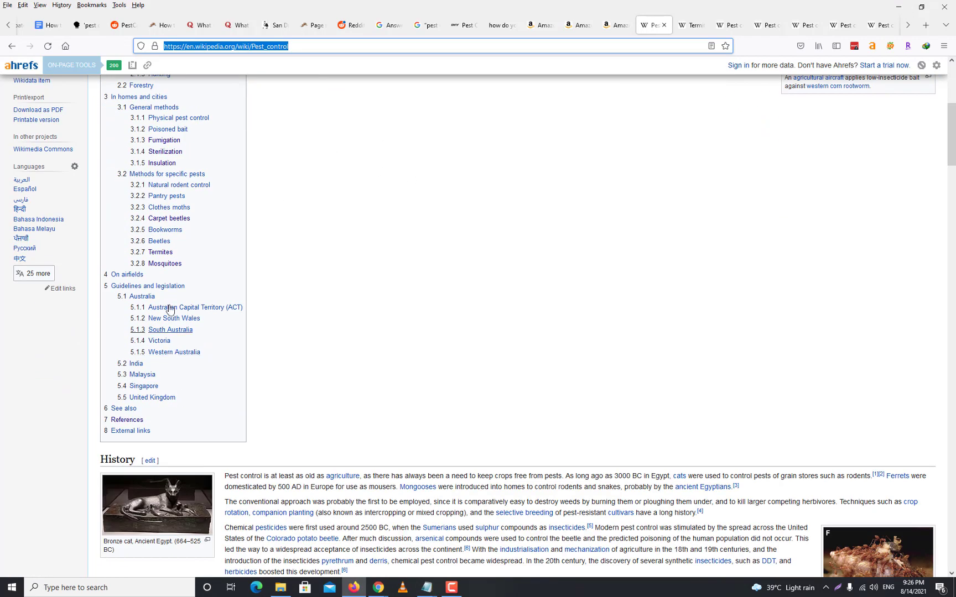
click(160, 253)
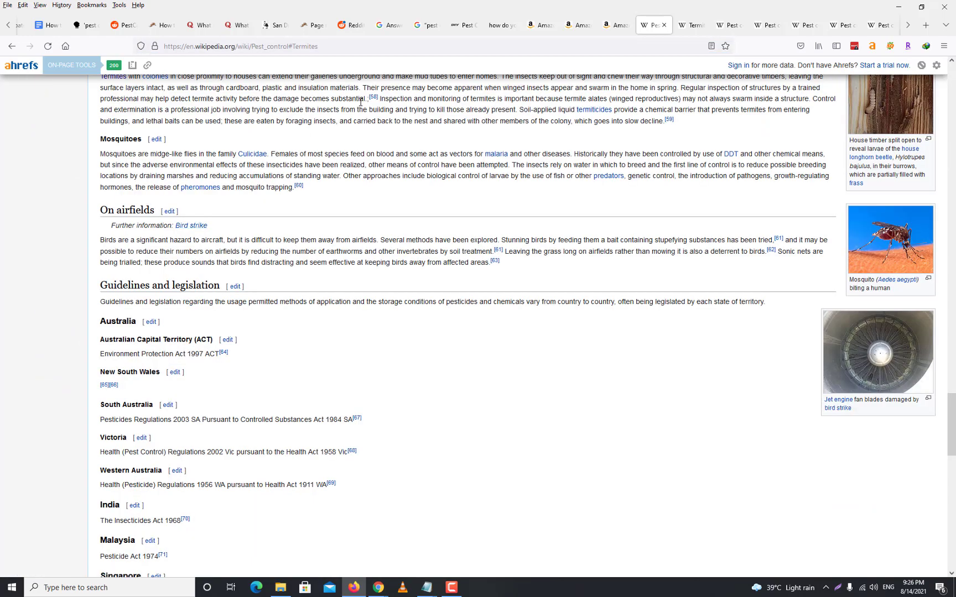
Examine the article's References, See also, legislation and specific-pest sections for further keyword ideas.
scroll(376, 288, down, 13)
scroll(328, 327, down, 6)
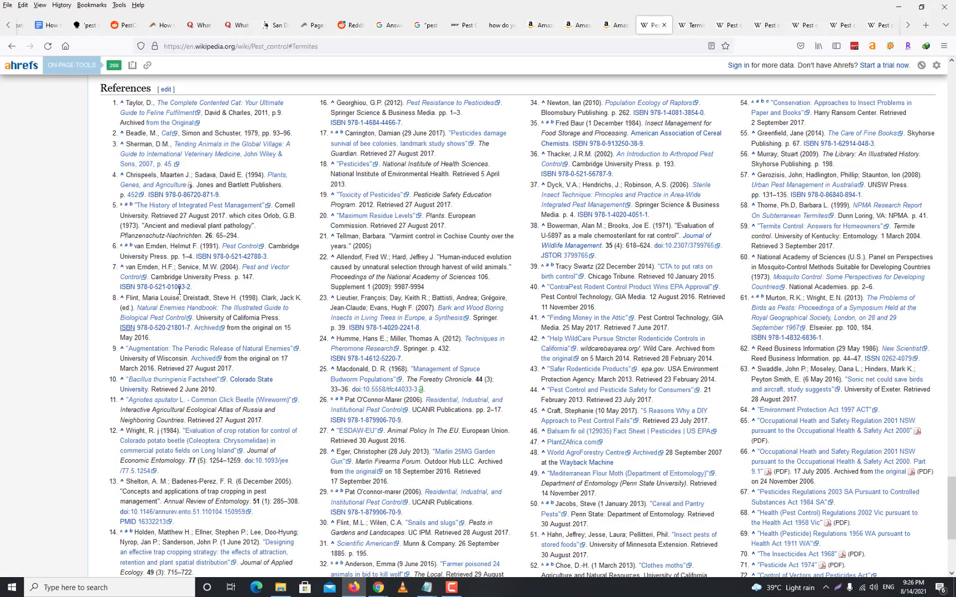
scroll(731, 321, down, 7)
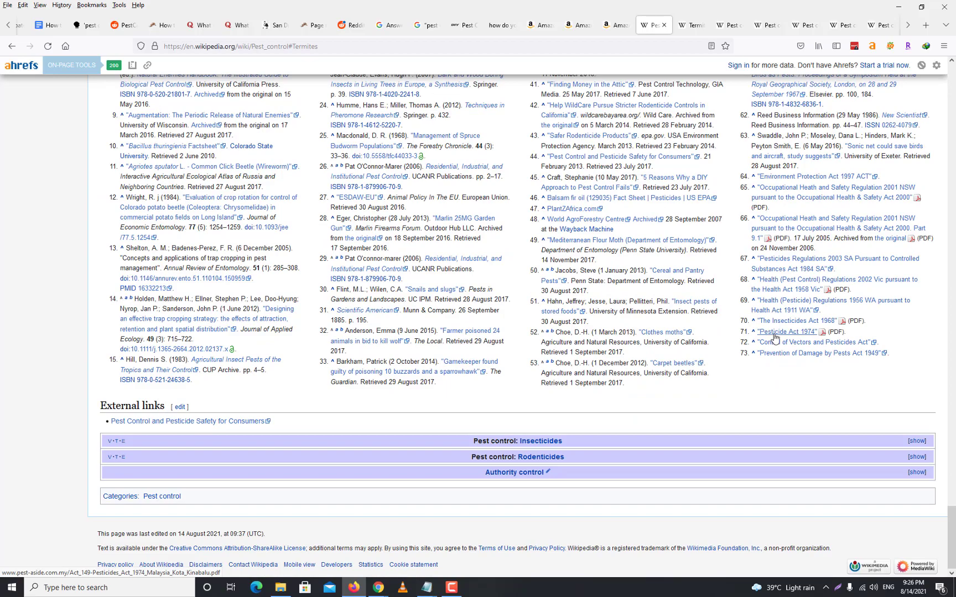
scroll(775, 338, up, 11)
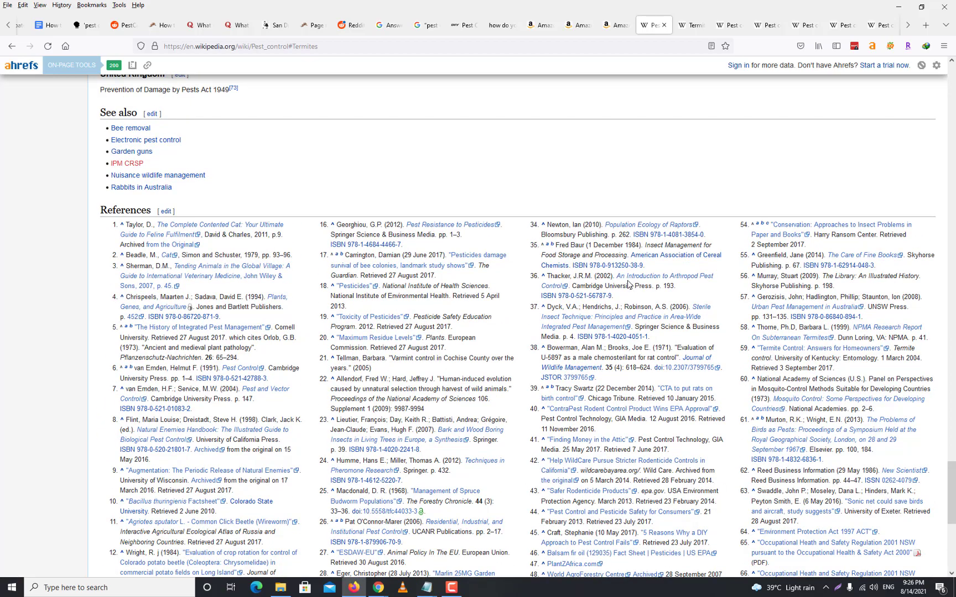
scroll(400, 149, up, 10)
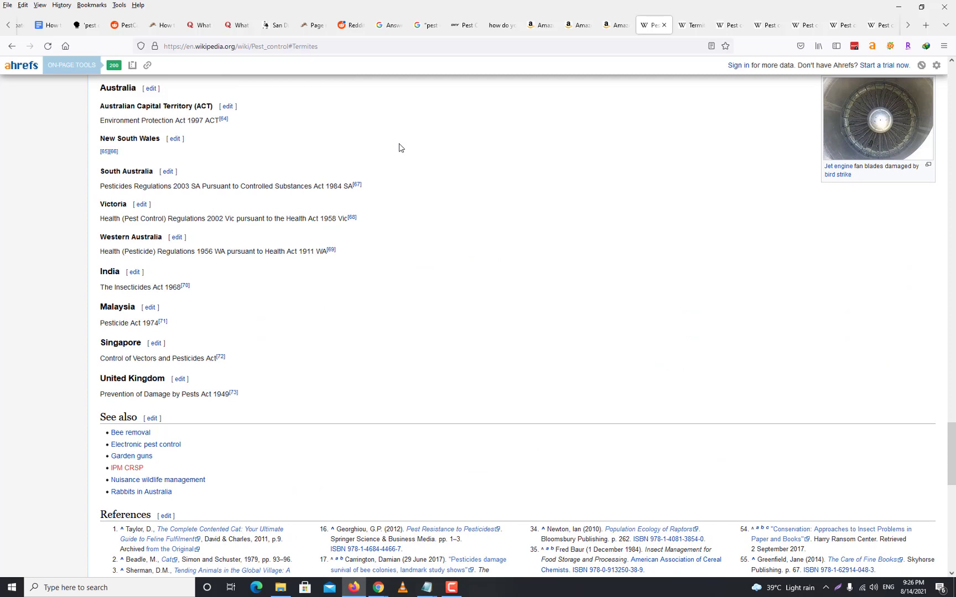
scroll(399, 148, up, 8)
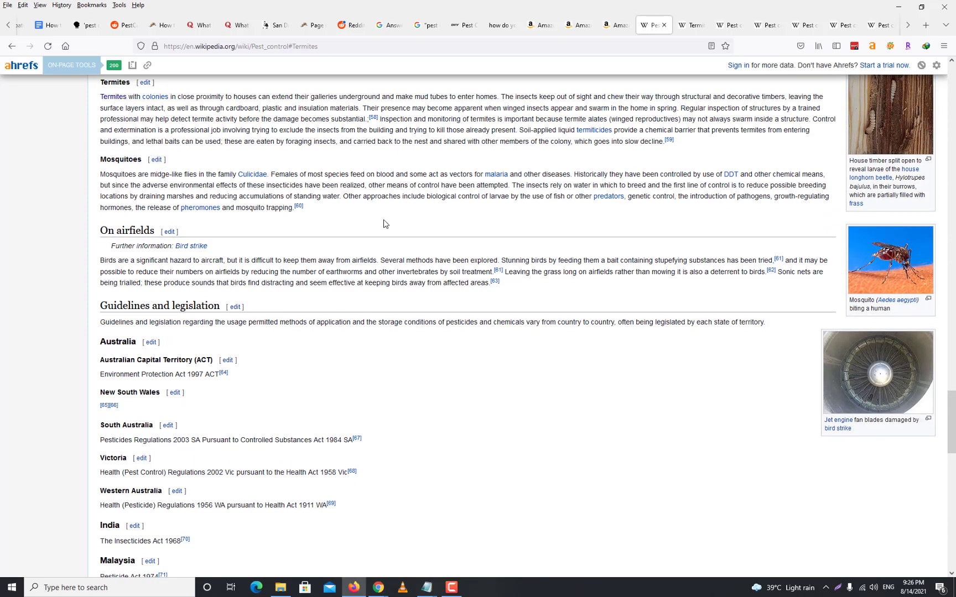
scroll(385, 223, up, 14)
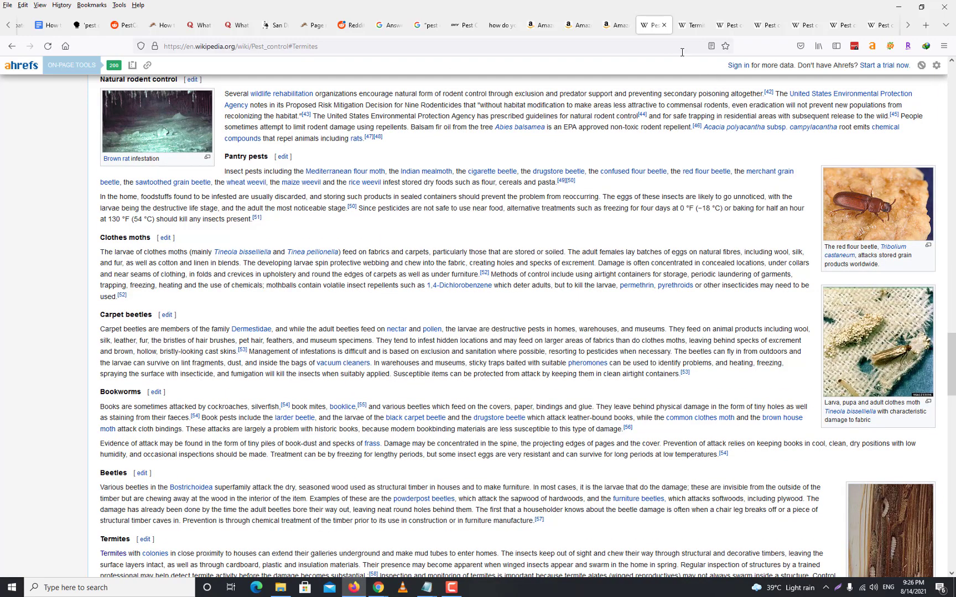
Open the Karooya Wikipedia Keyword Research Tool from the link in the keyword research document's Wikipedia section.
click(49, 25)
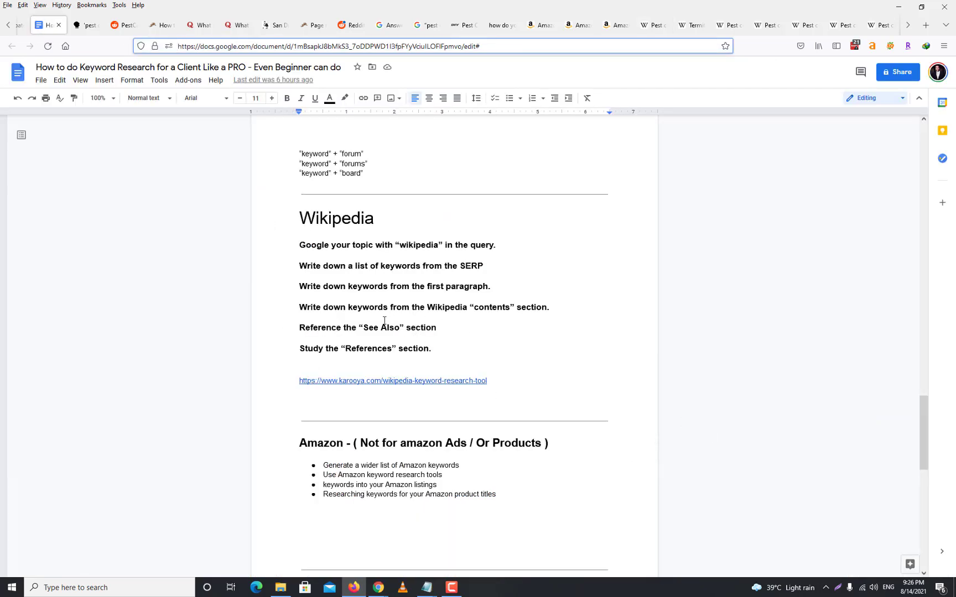
click(434, 381)
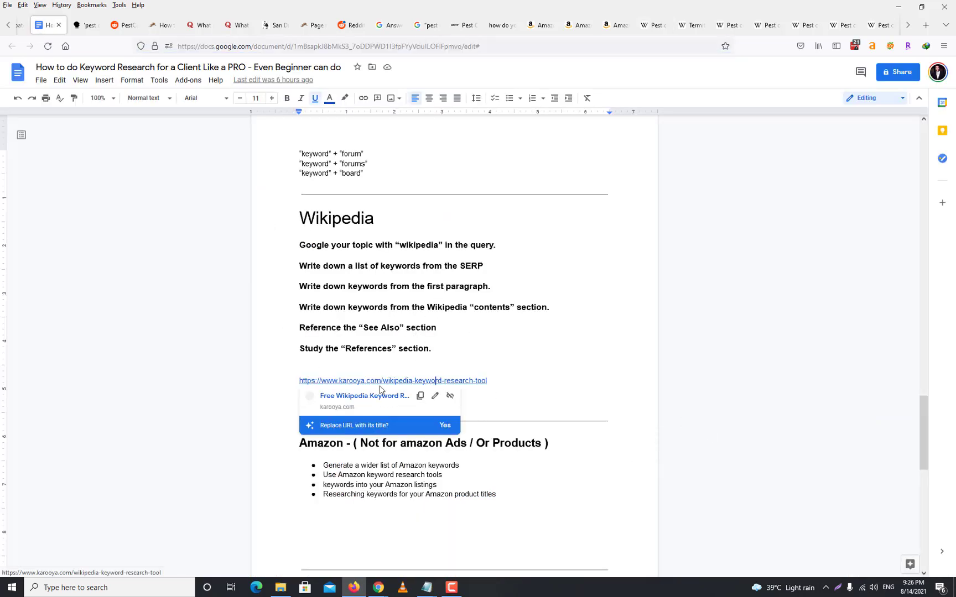
click(365, 395)
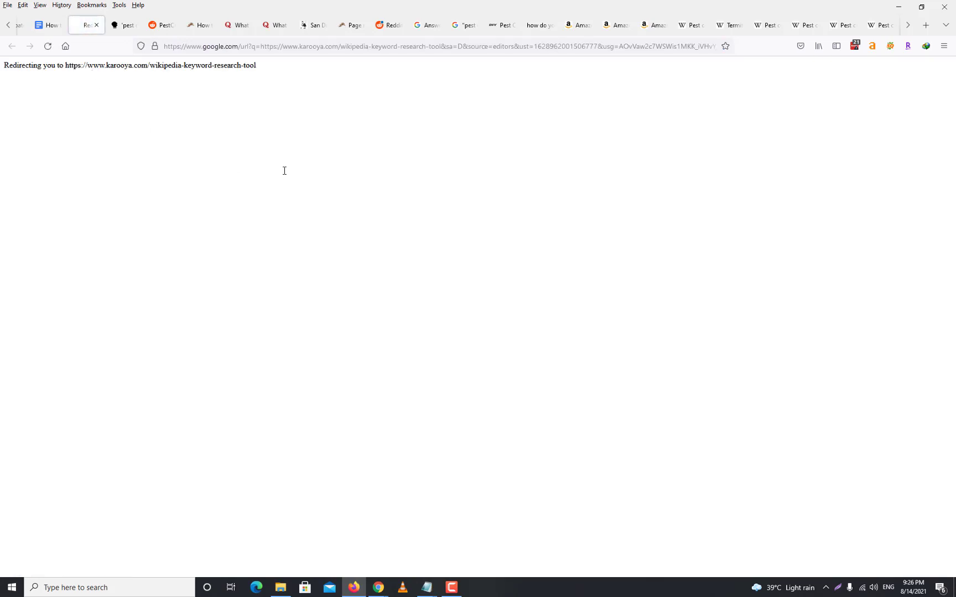
click(368, 274)
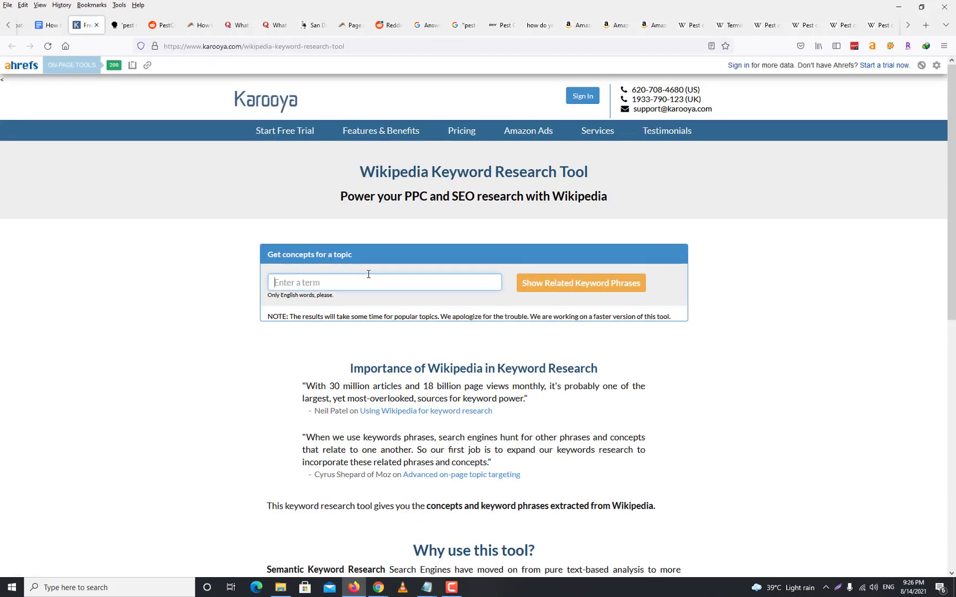
Copy the title "Termite" from the Termite Wikipedia article and request its related keyword phrases in the Karooya tool.
click(501, 25)
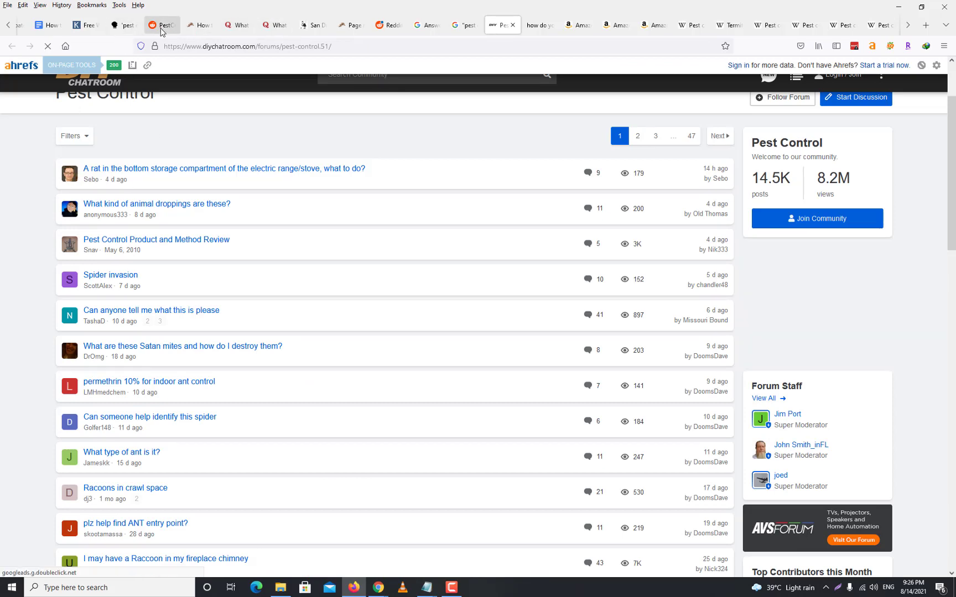
click(729, 25)
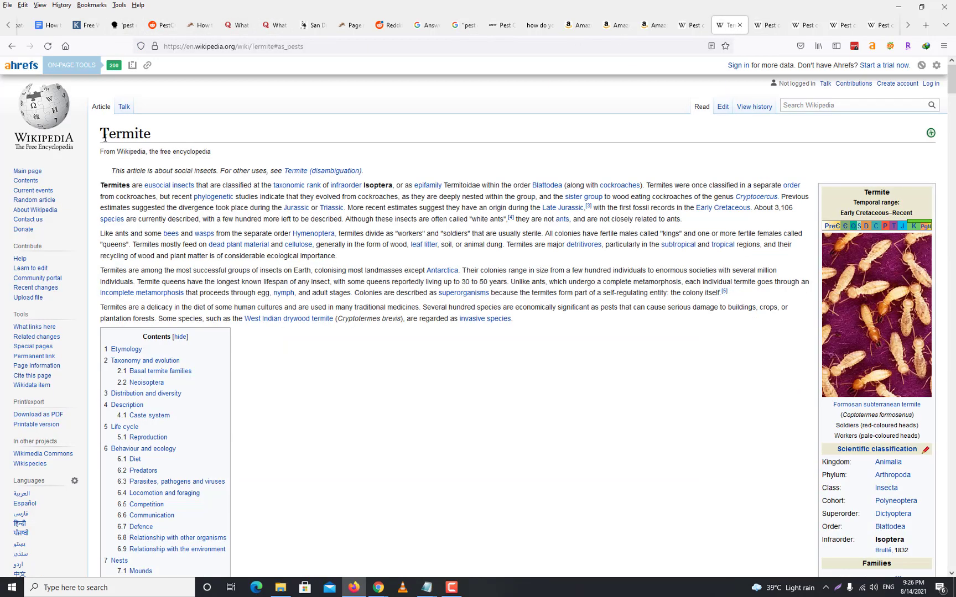
drag(104, 136, 187, 138)
key(ctrl+c)
click(88, 26)
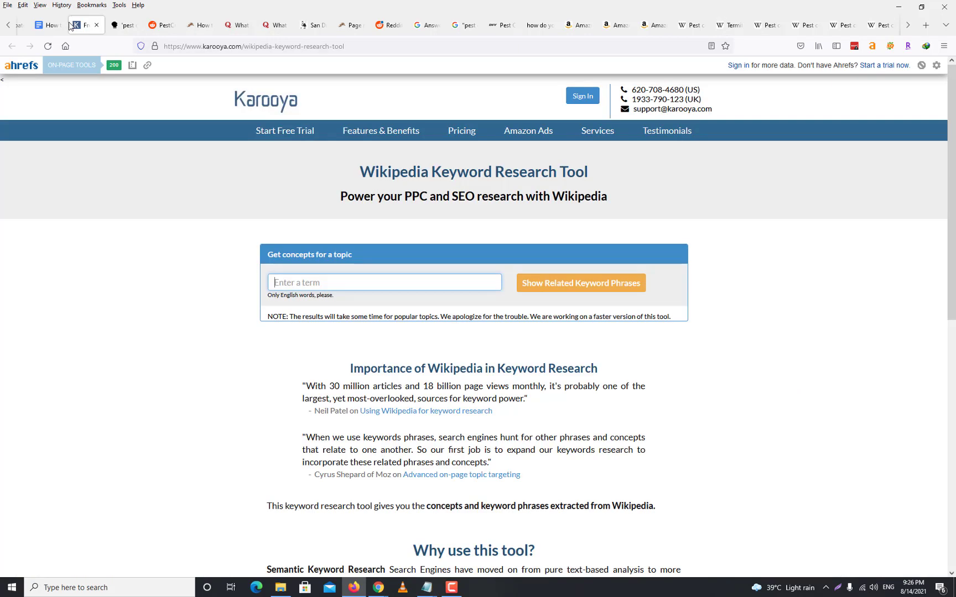
key(ctrl+v)
click(636, 283)
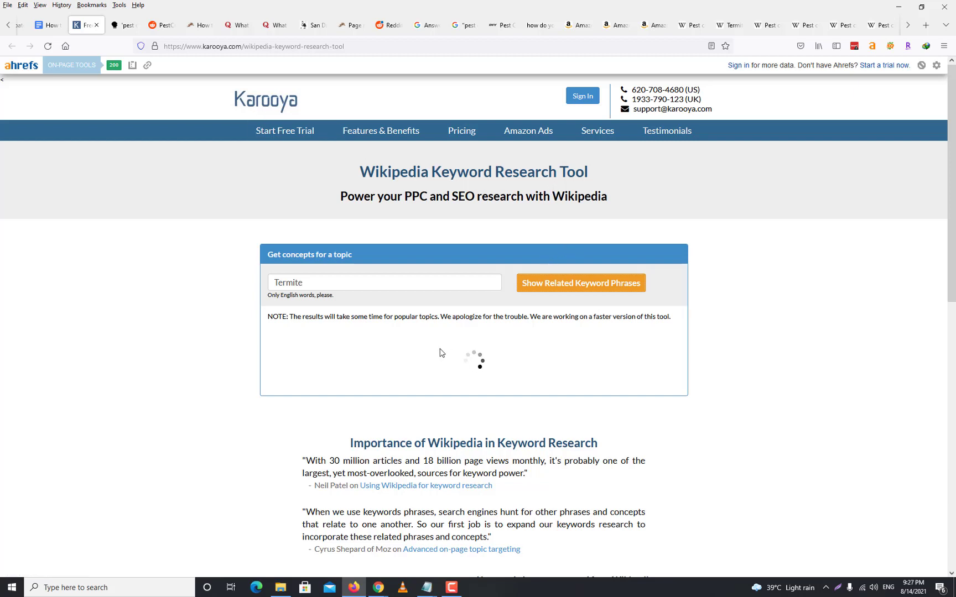
scroll(441, 353, down, 3)
scroll(532, 210, up, 2)
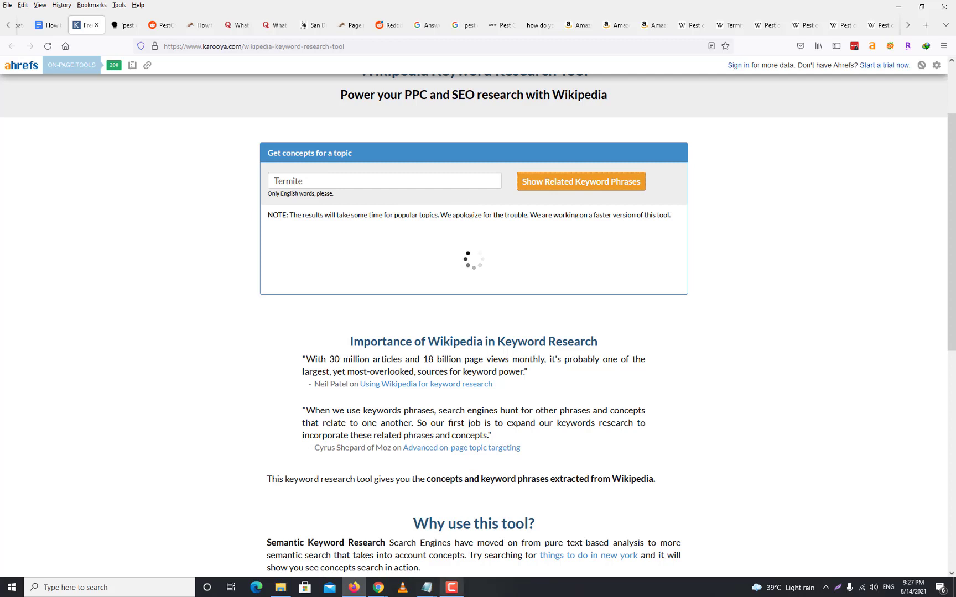
click(452, 587)
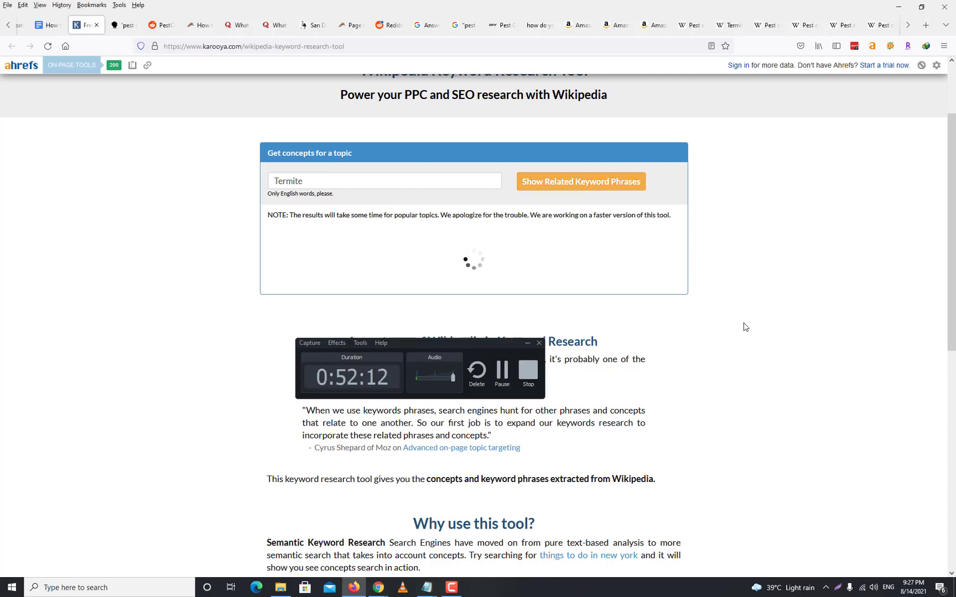
click(527, 343)
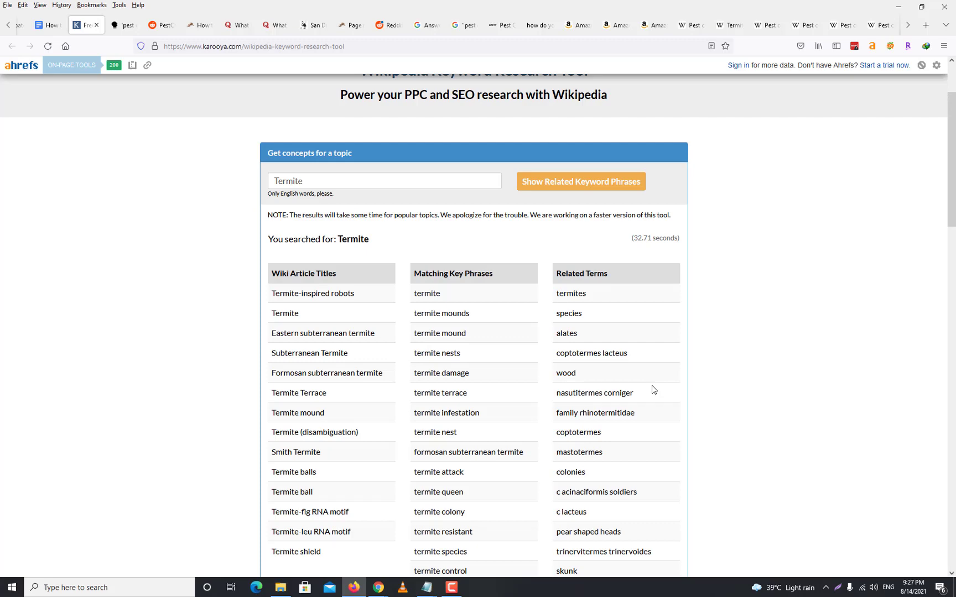
Examine the Wiki Article Titles, Matching Key Phrases and Related Terms listed for Termite.
scroll(620, 354, down, 2)
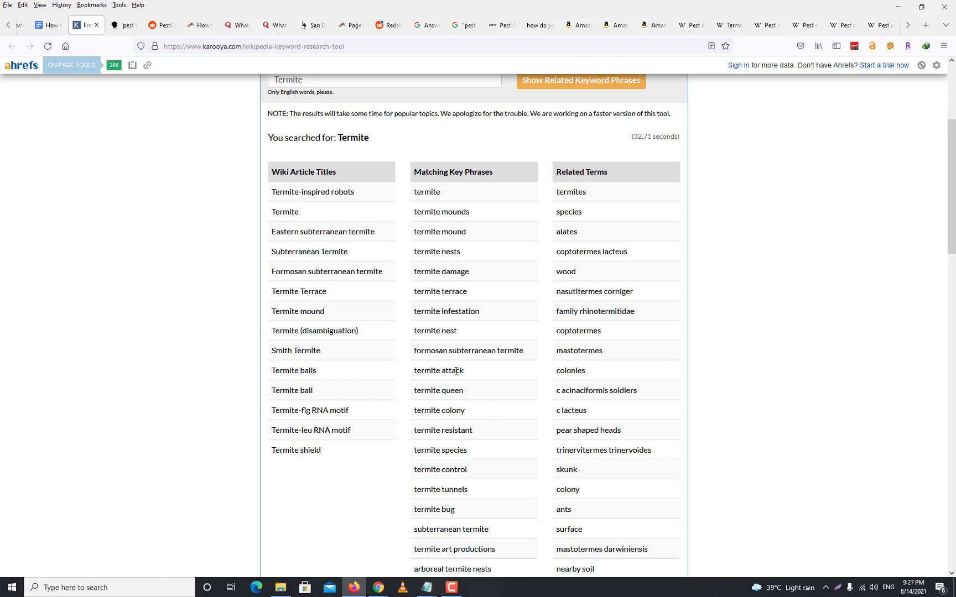
scroll(455, 370, down, 2)
scroll(469, 393, down, 1)
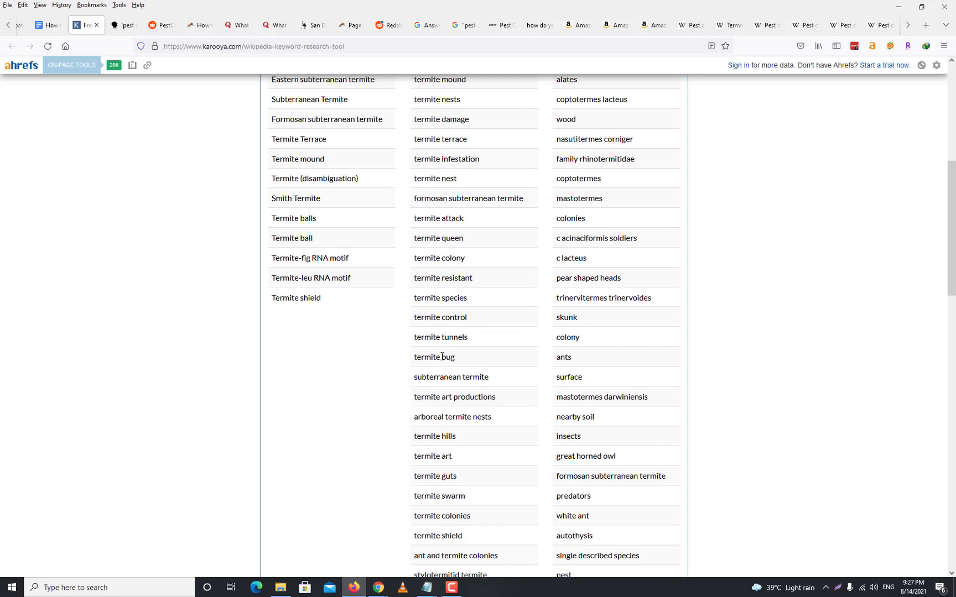
scroll(491, 453, down, 1)
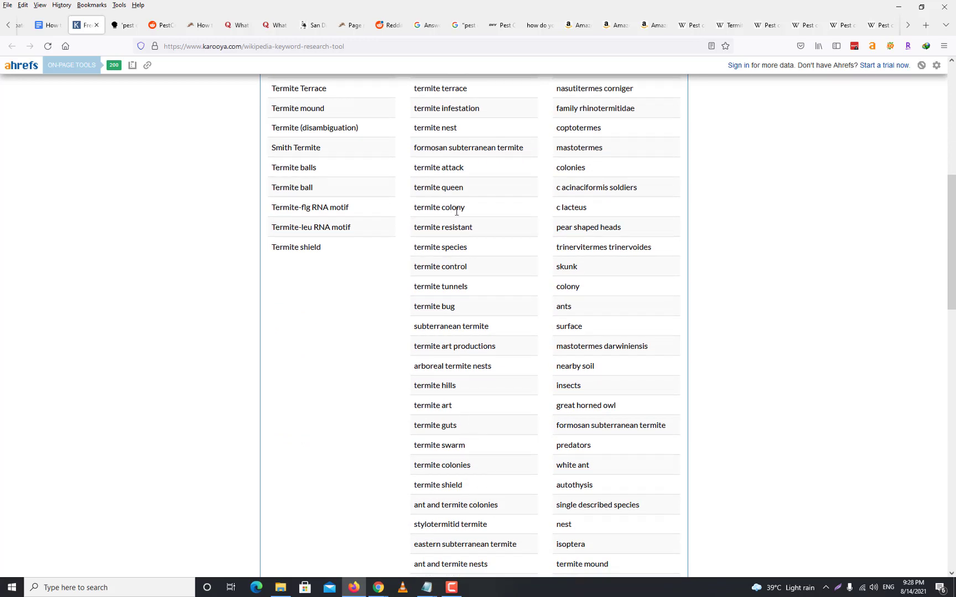
scroll(470, 276, down, 3)
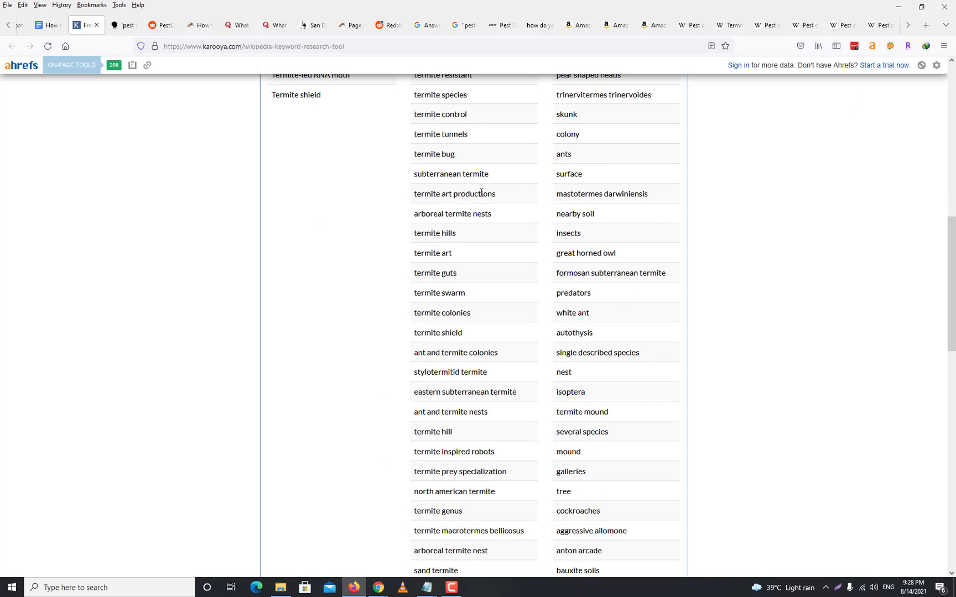
scroll(575, 376, down, 4)
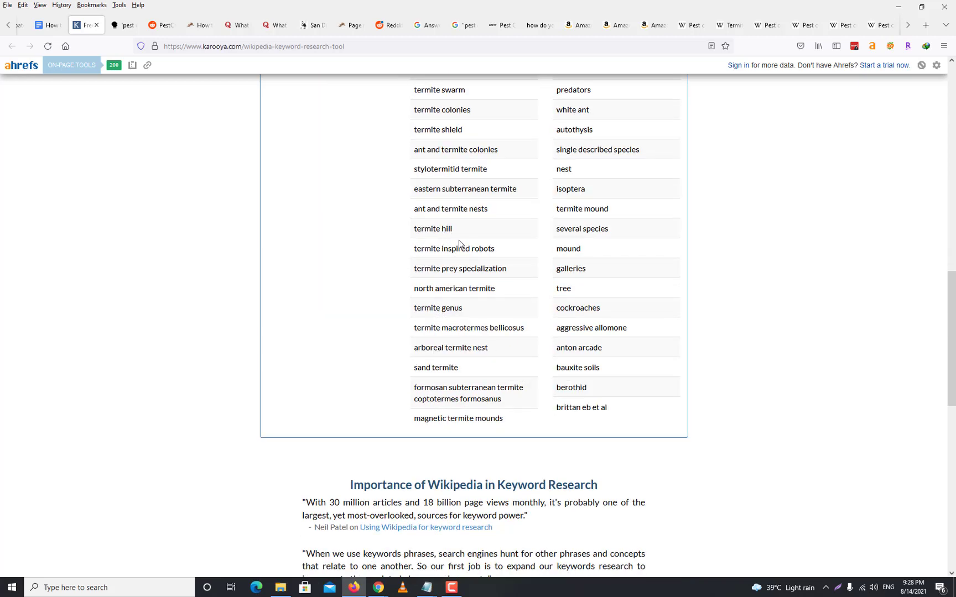
scroll(644, 342, up, 8)
scroll(636, 310, up, 5)
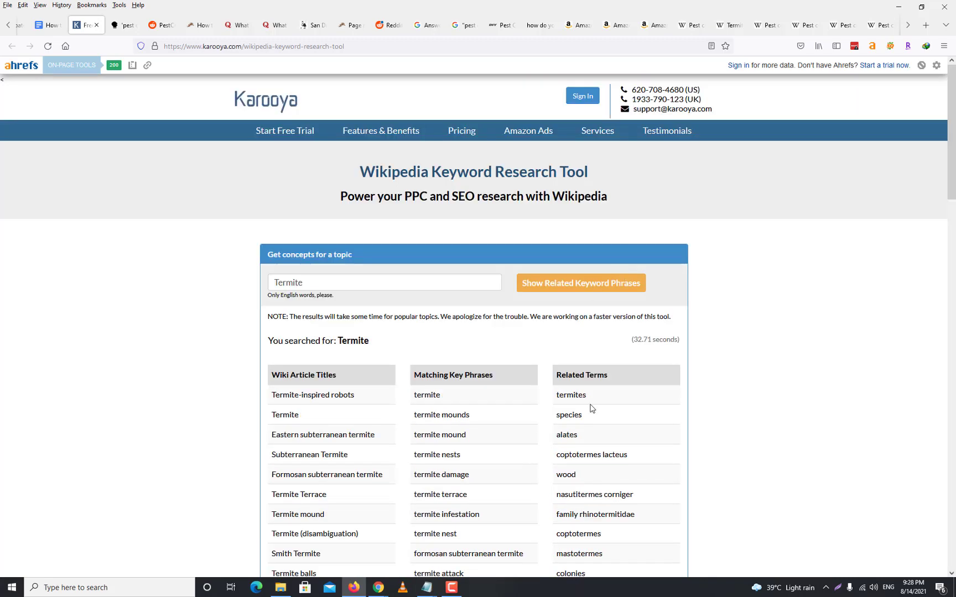
Read further down the Matching Key Phrases and Related Terms columns of the Termite results for more keyword ideas.
scroll(599, 382, down, 4)
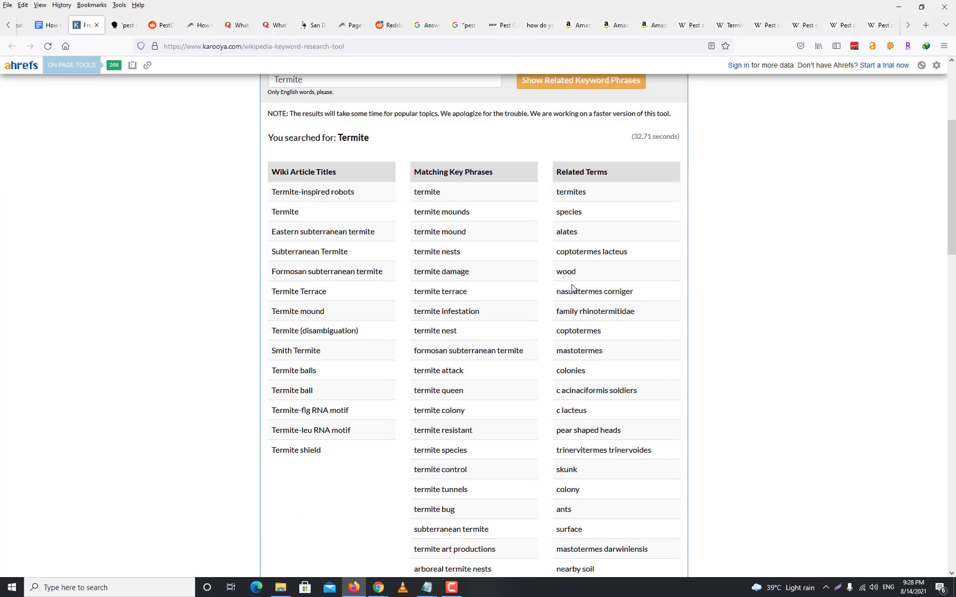
scroll(581, 354, down, 3)
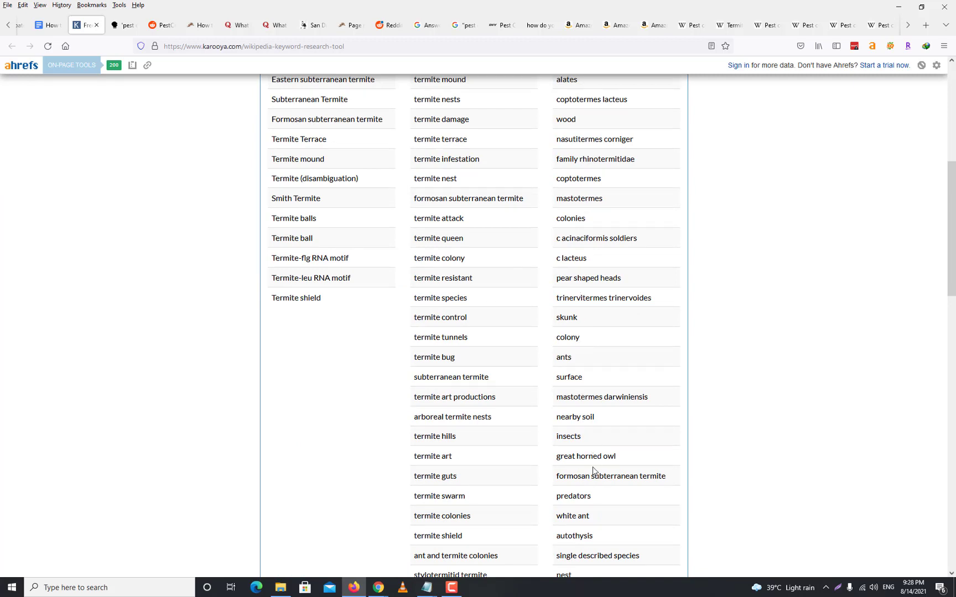
scroll(595, 459, down, 3)
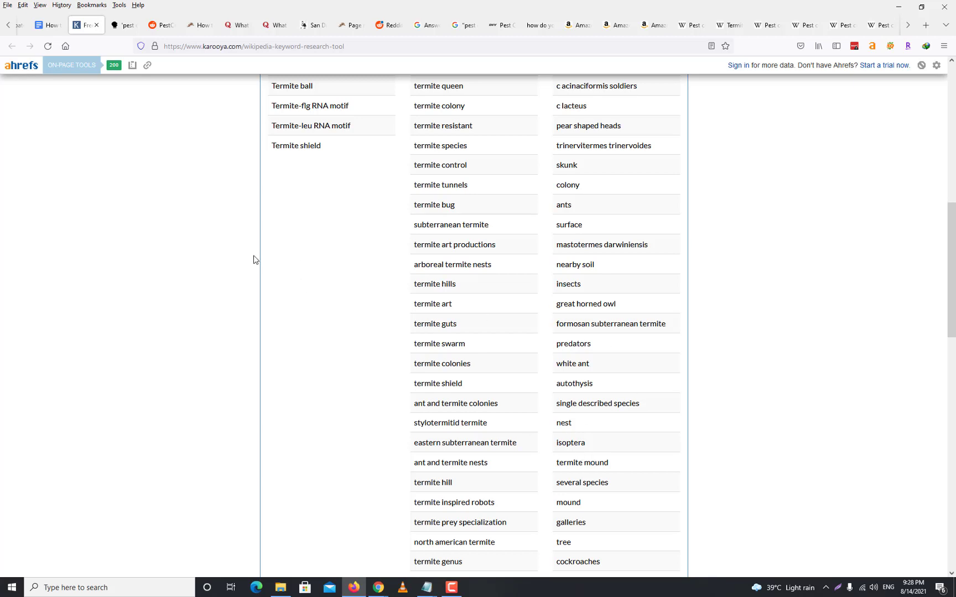
scroll(412, 285, up, 6)
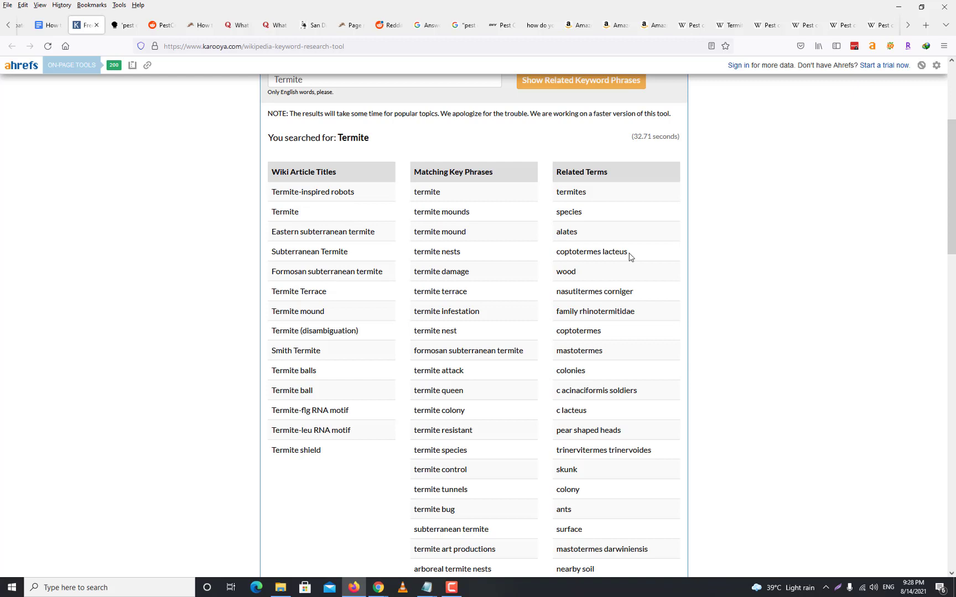
Review the Amazon section of the keyword research document, just below the Wikipedia section.
click(48, 35)
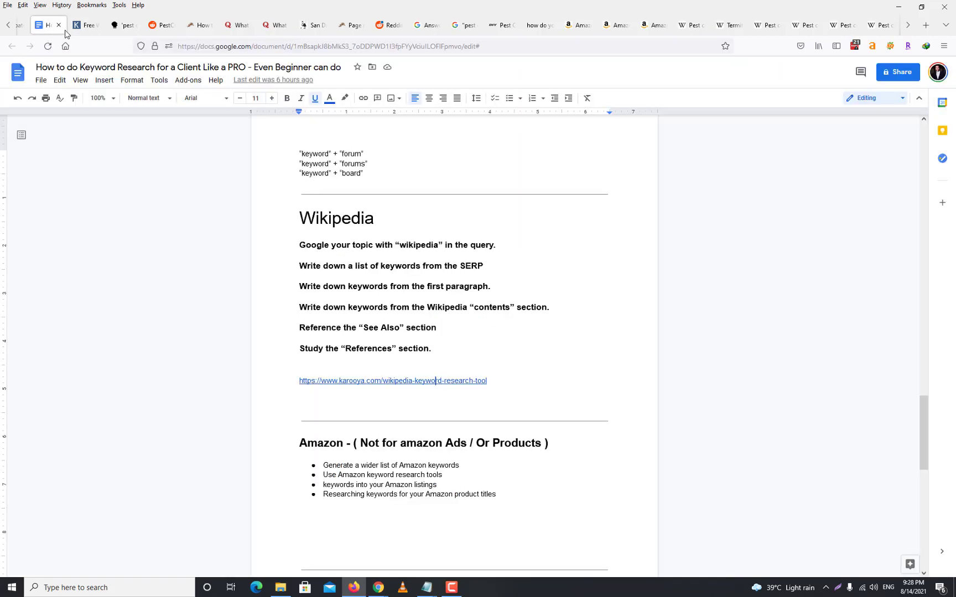
scroll(463, 250, down, 3)
scroll(447, 188, up, 2)
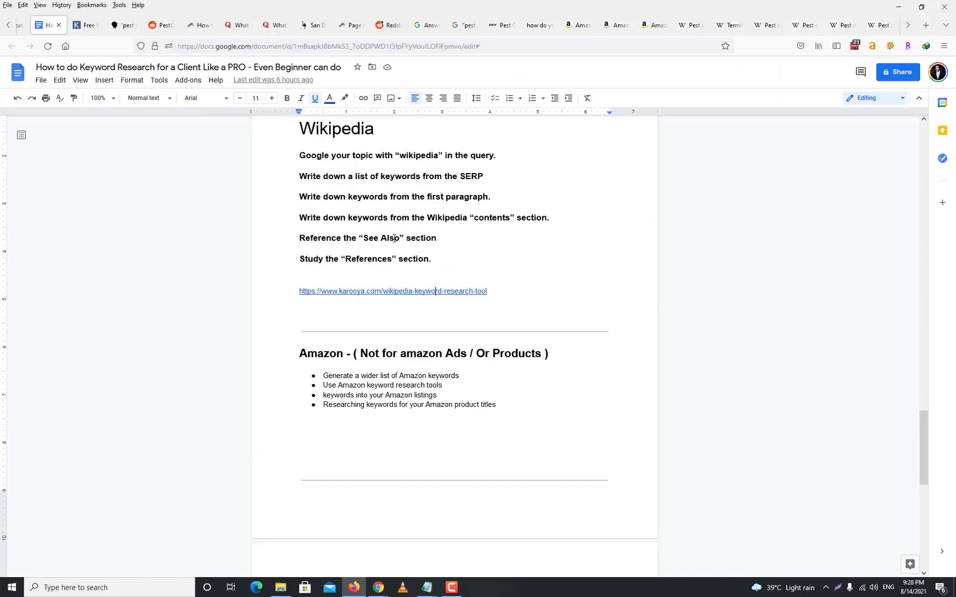
scroll(498, 277, down, 3)
scroll(531, 346, up, 2)
scroll(531, 346, up, 1)
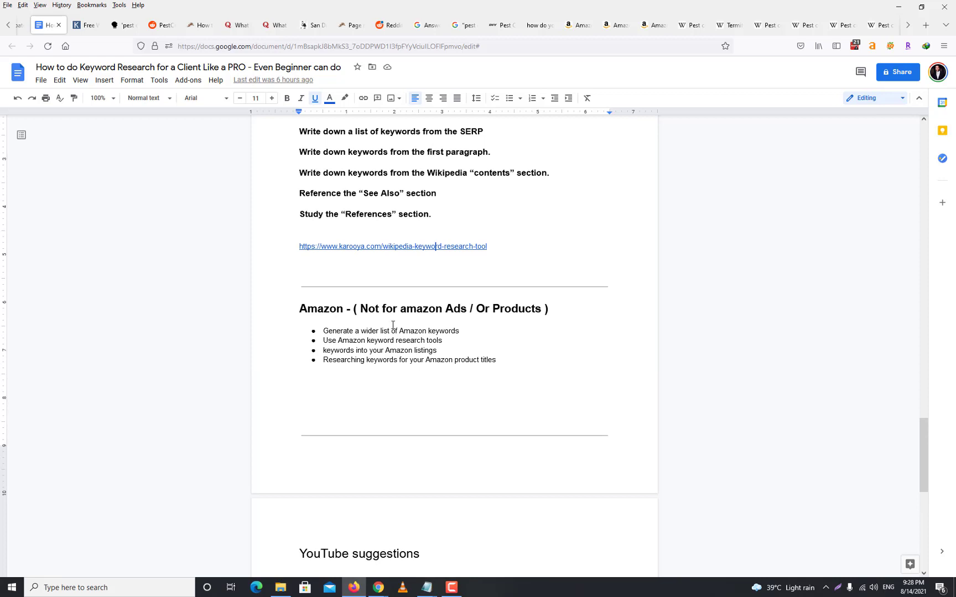
Examine the Amazon results for "termite control" and the Spectracide Terminate HG-96410 product page for keyword ideas.
mouse_move(656, 128)
click(592, 25)
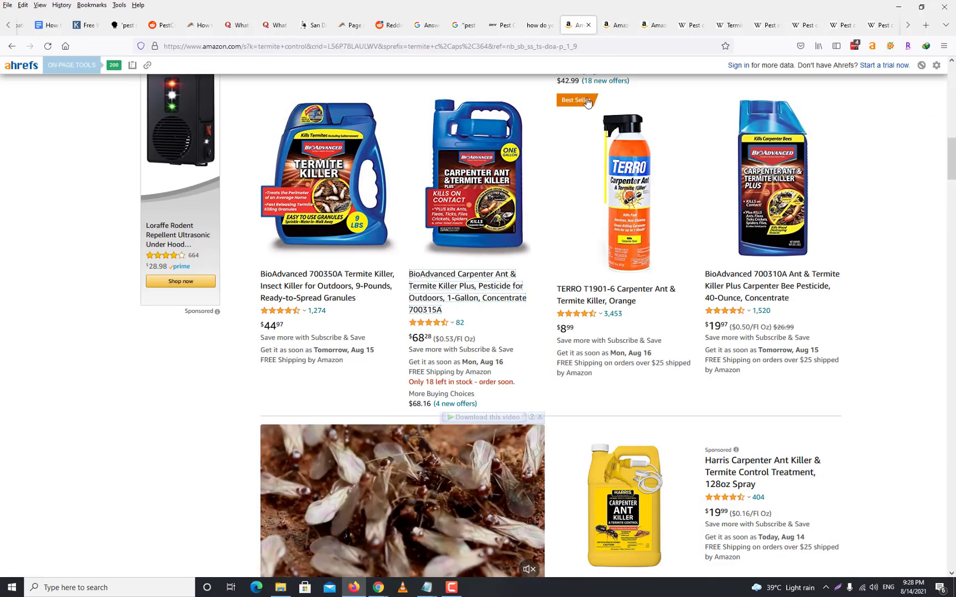
scroll(296, 218, up, 10)
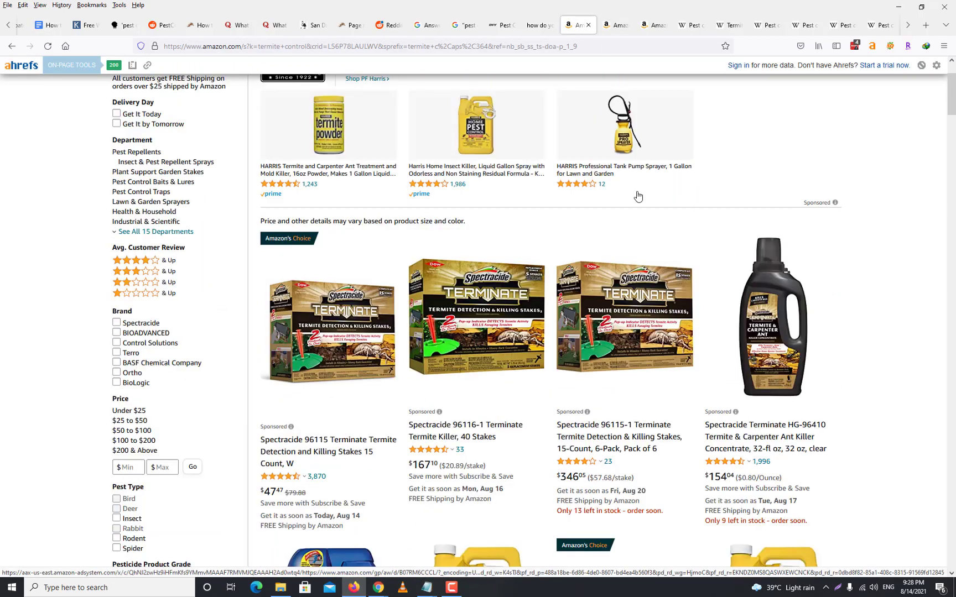
scroll(562, 196, up, 2)
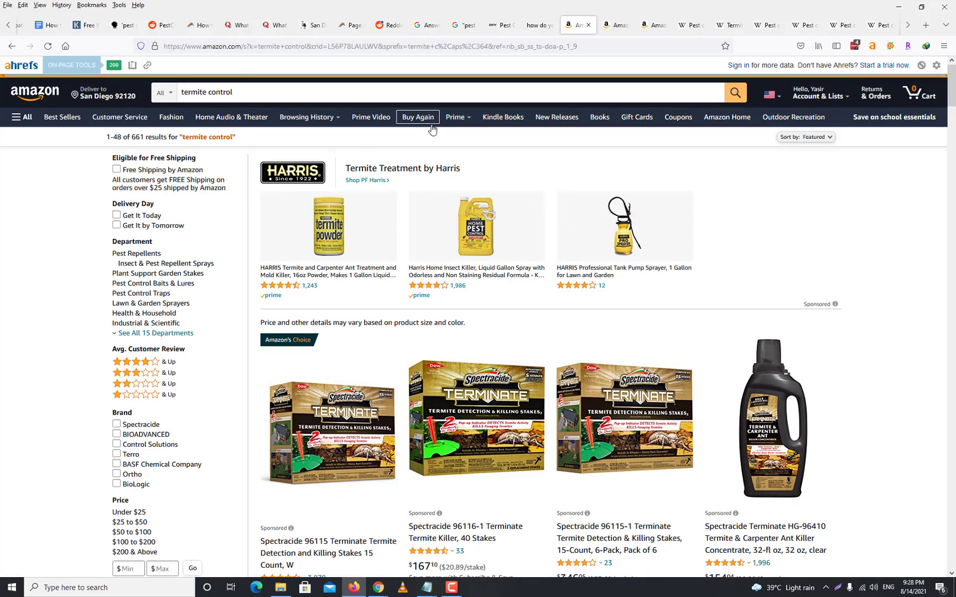
click(613, 25)
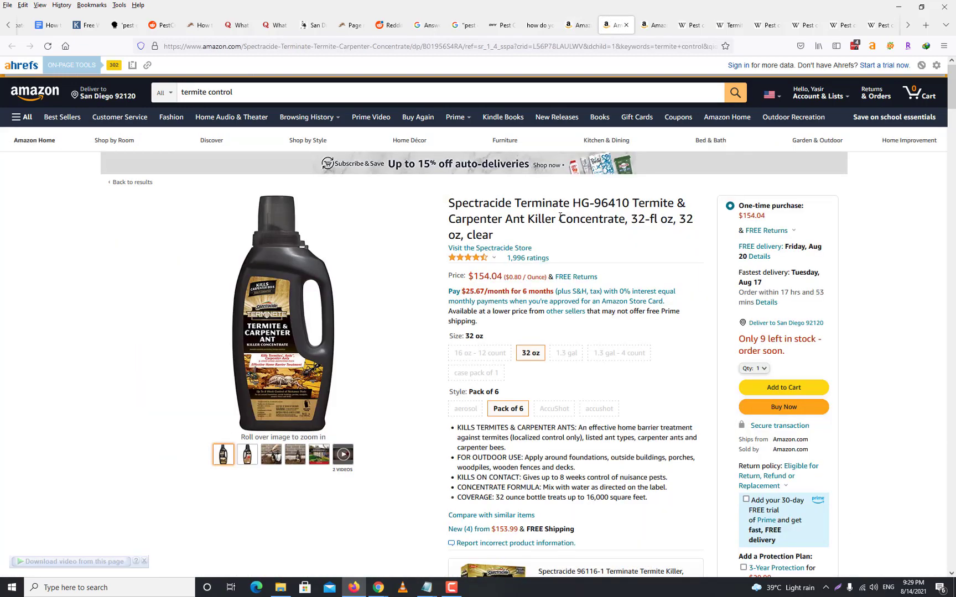
scroll(869, 309, down, 5)
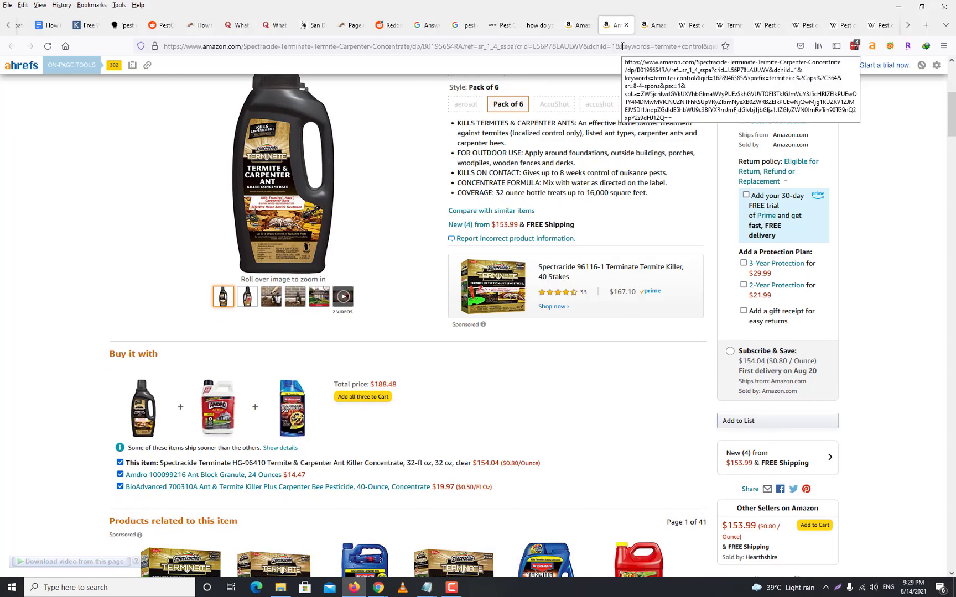
Examine the BioAdvanced Carpenter Ant & Termite Killer Plus page's title, related products, manufacturer content, comparison table and product description for keywords.
click(653, 25)
scroll(578, 251, up, 4)
scroll(578, 251, up, 15)
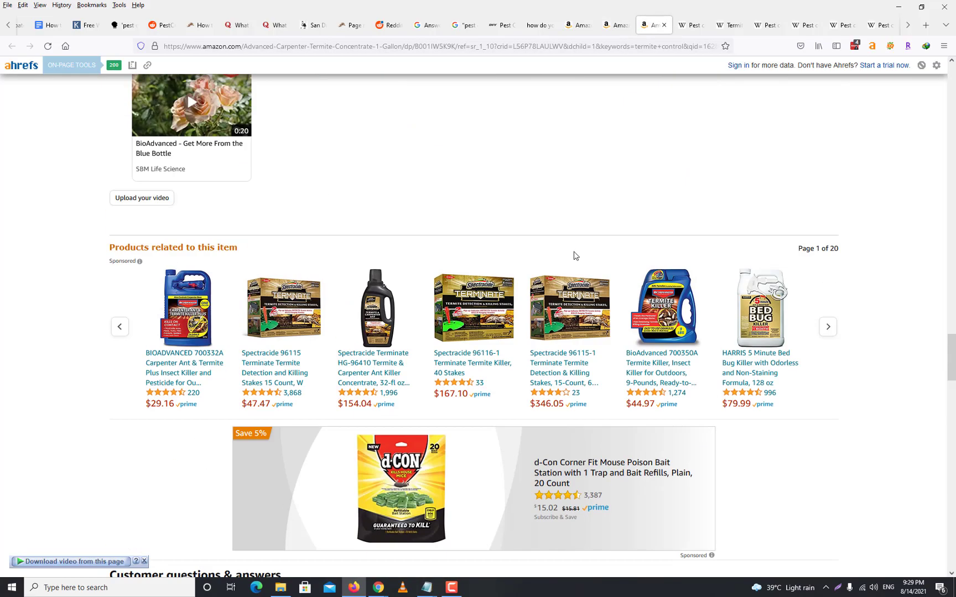
scroll(574, 255, up, 10)
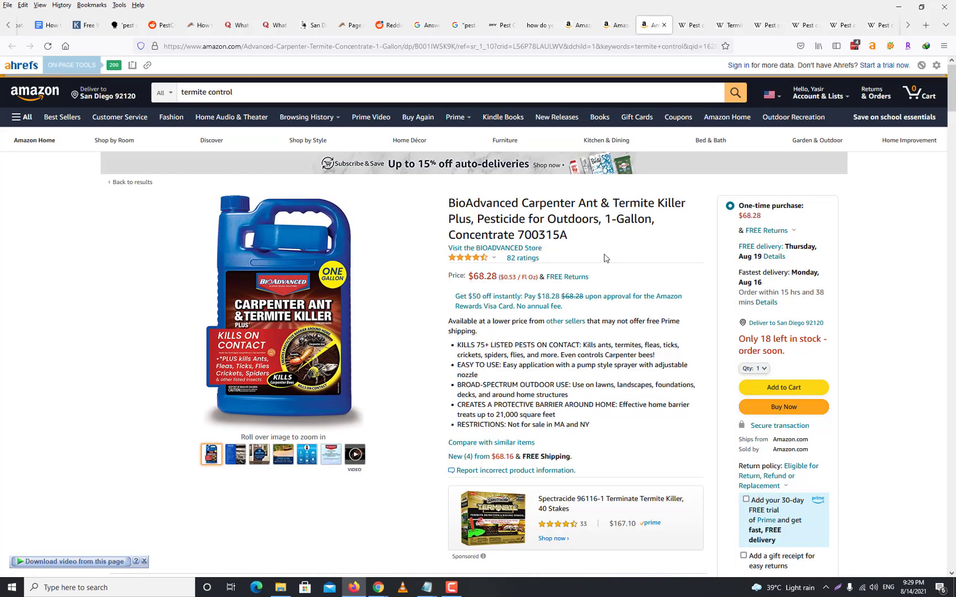
scroll(513, 357, down, 2)
scroll(512, 364, down, 8)
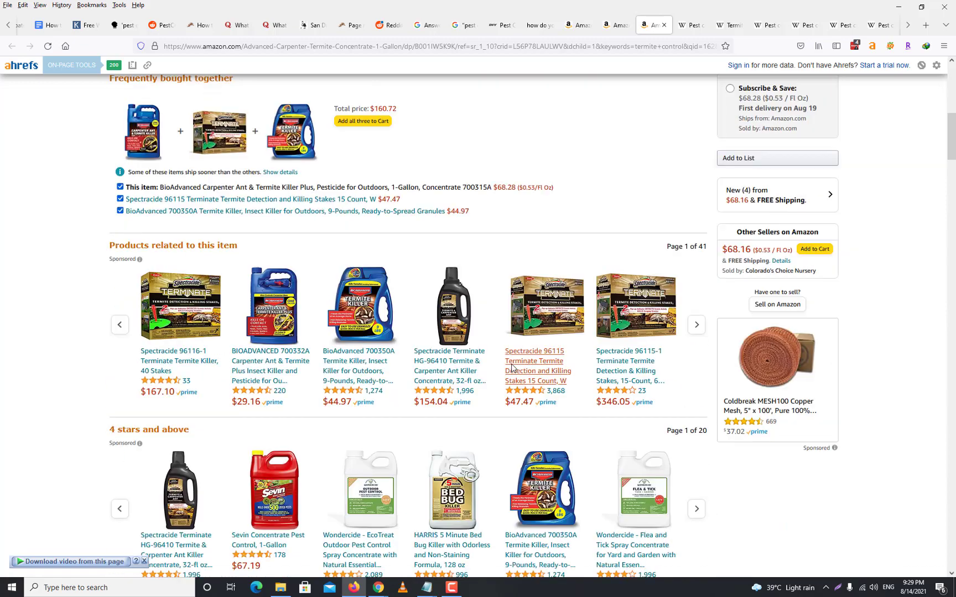
scroll(401, 332, down, 8)
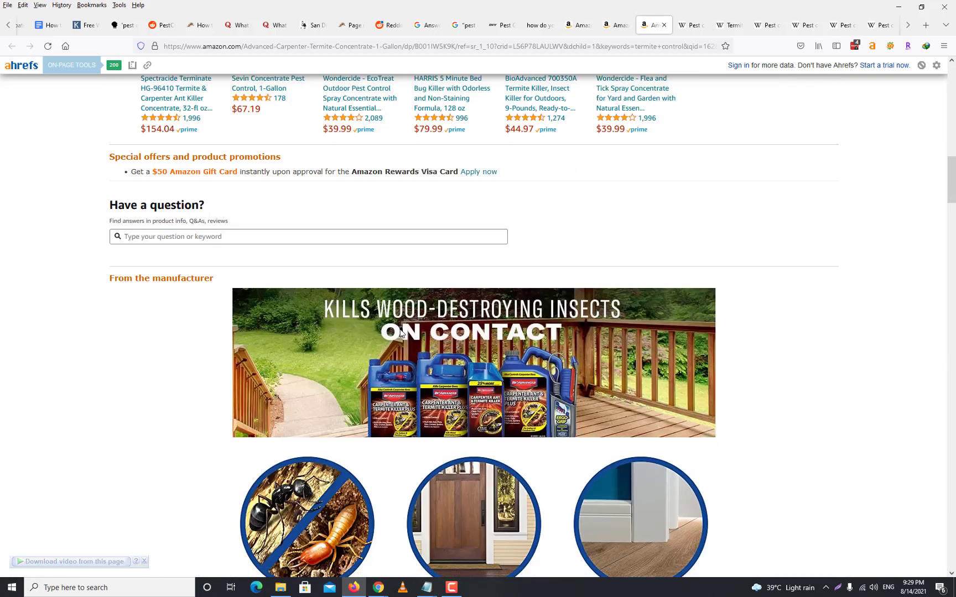
scroll(400, 332, down, 8)
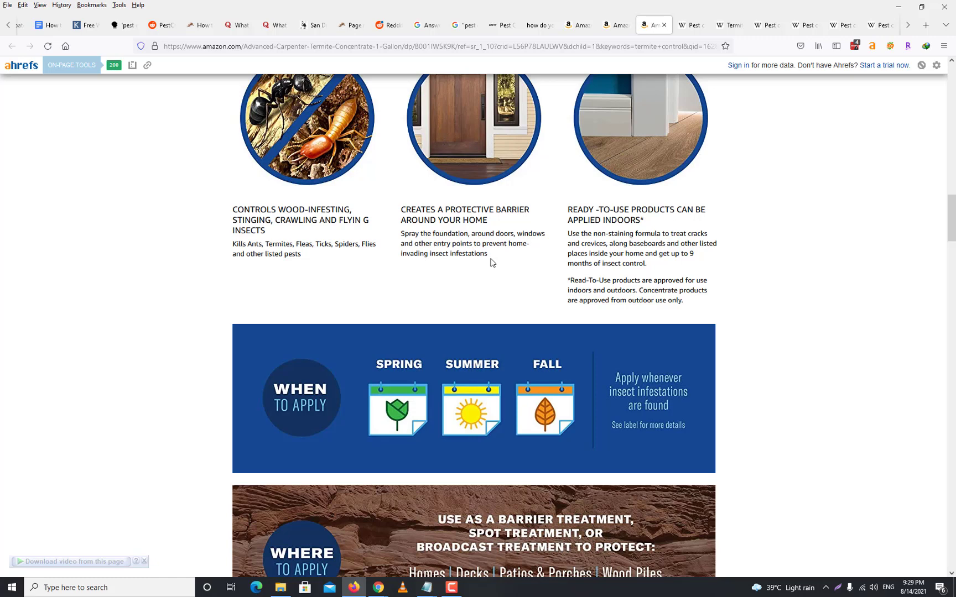
scroll(780, 369, down, 3)
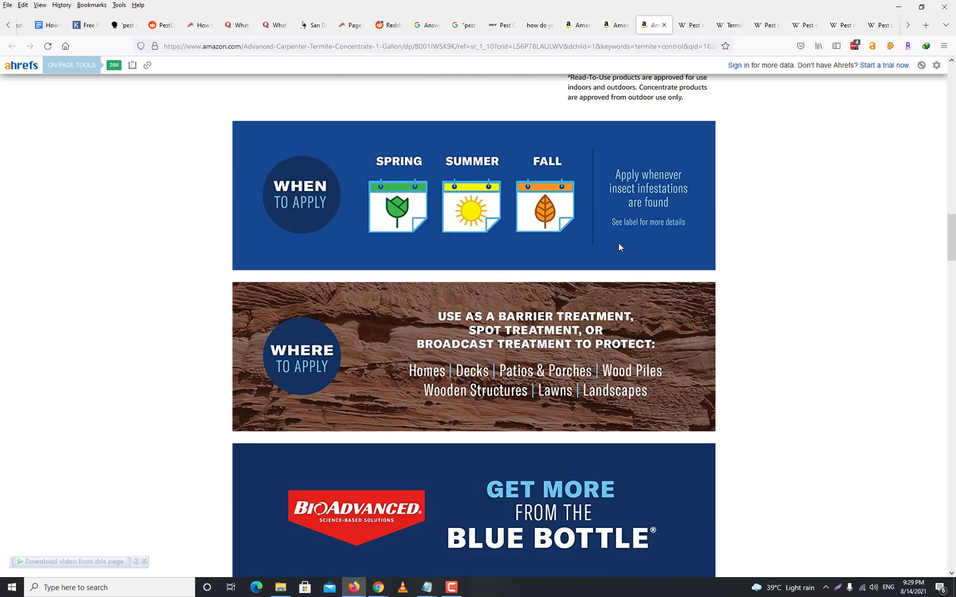
scroll(498, 398, down, 5)
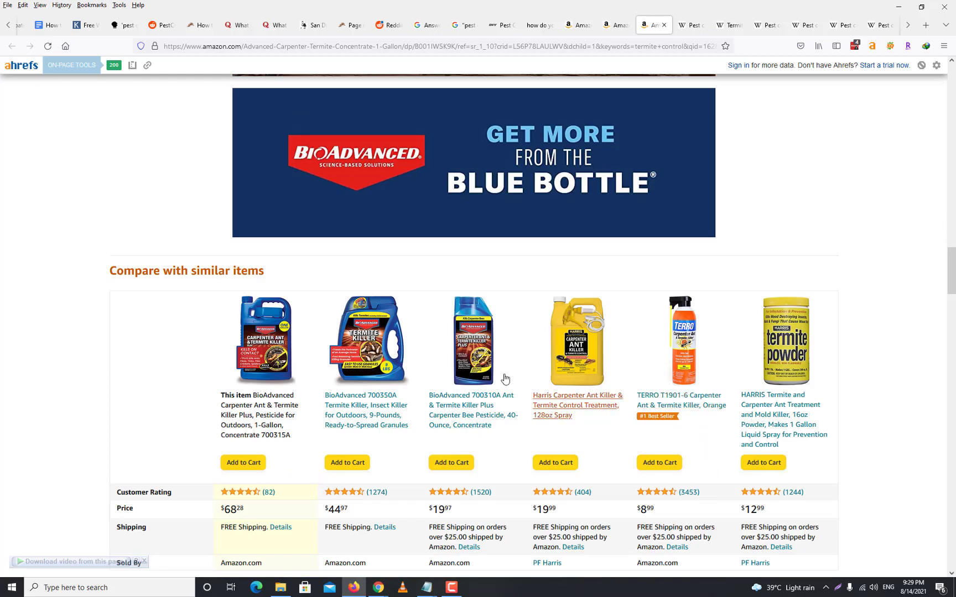
scroll(565, 440, down, 3)
scroll(231, 354, down, 3)
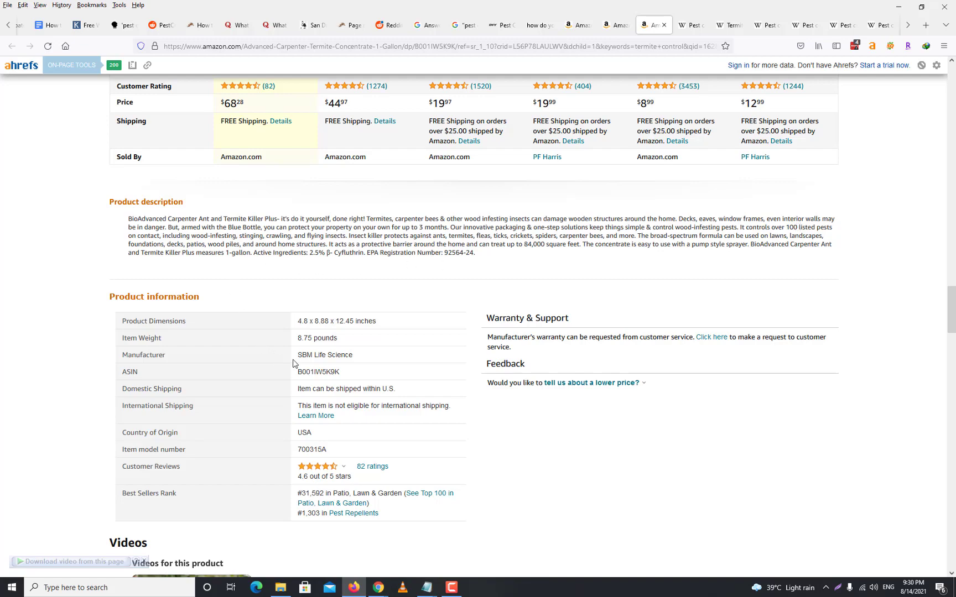
Read the BioAdvanced product's customer questions and answers and its top customer reviews for keyword ideas.
scroll(293, 363, down, 5)
scroll(293, 363, down, 9)
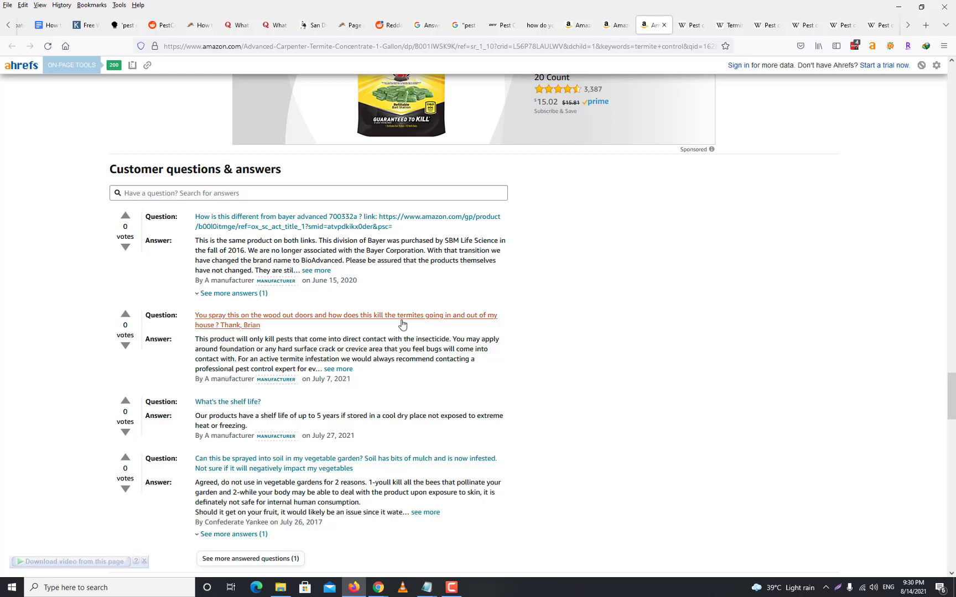
scroll(410, 324, down, 6)
scroll(413, 323, up, 6)
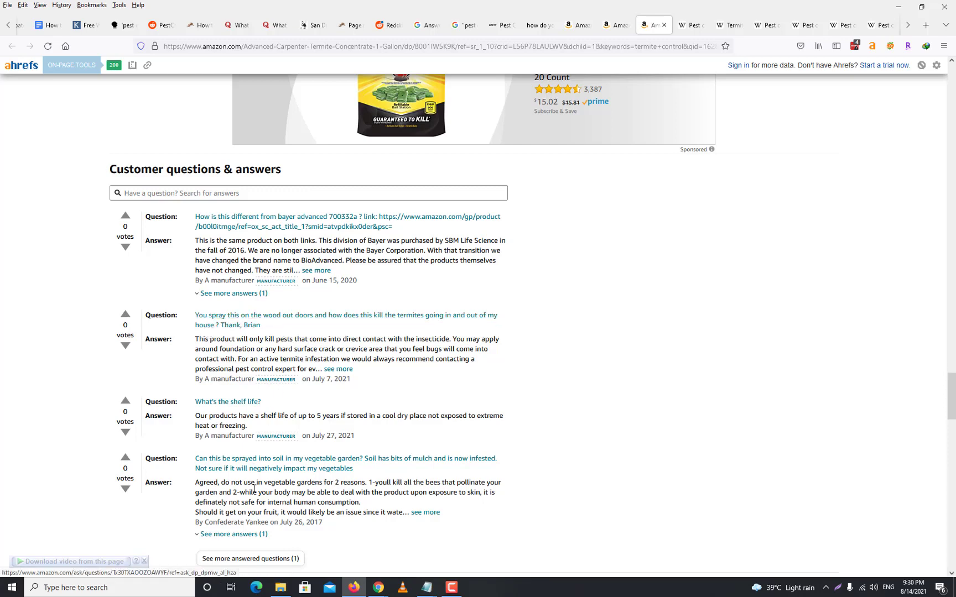
scroll(282, 462, down, 1)
scroll(578, 420, down, 5)
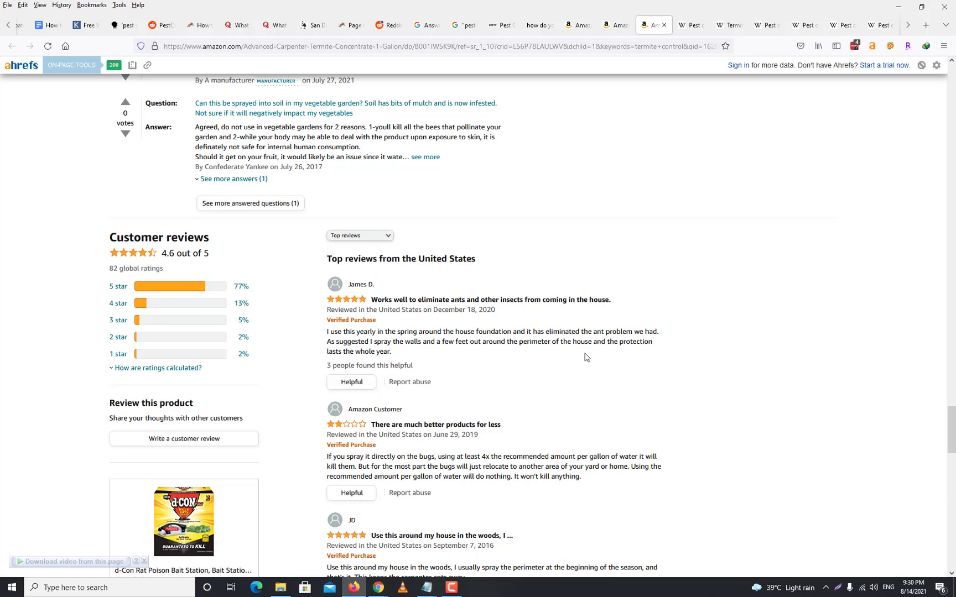
scroll(506, 342, down, 4)
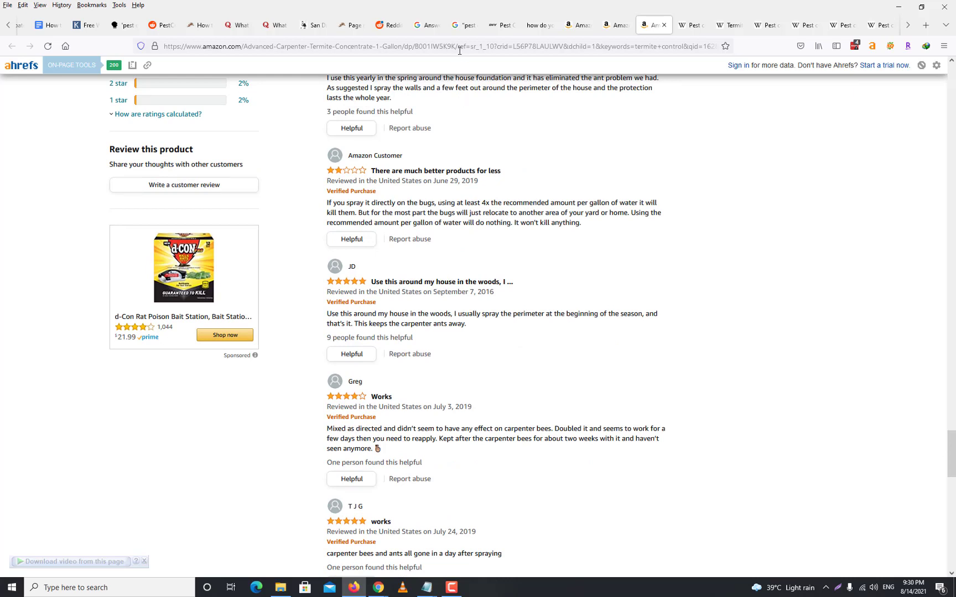
Trim the BioAdvanced product URL to end at its product ID, copy it, and look up its organic keywords in Ahrefs in Chrome.
drag(458, 47, 768, 55)
key(BackSpace)
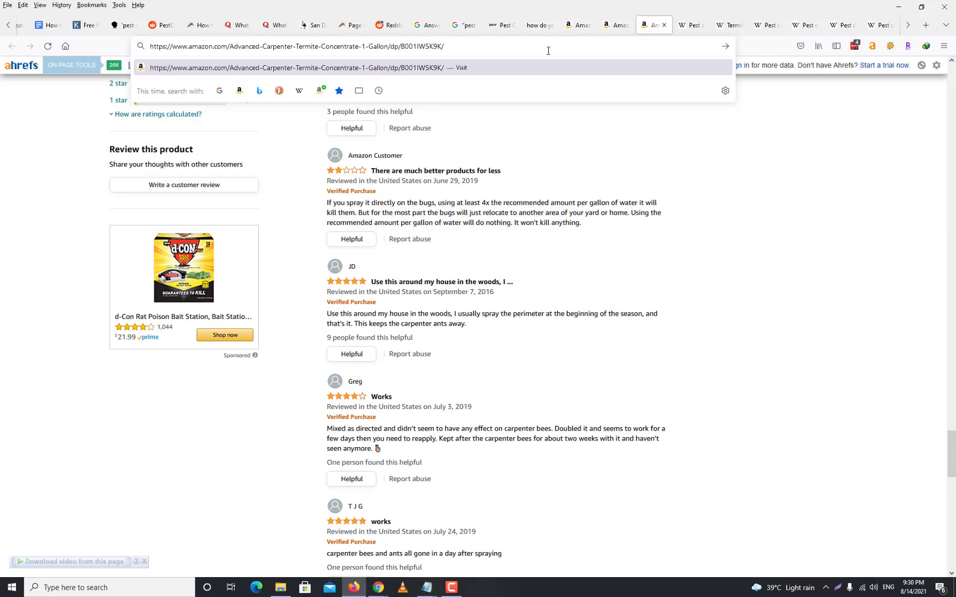
key(ctrl+a)
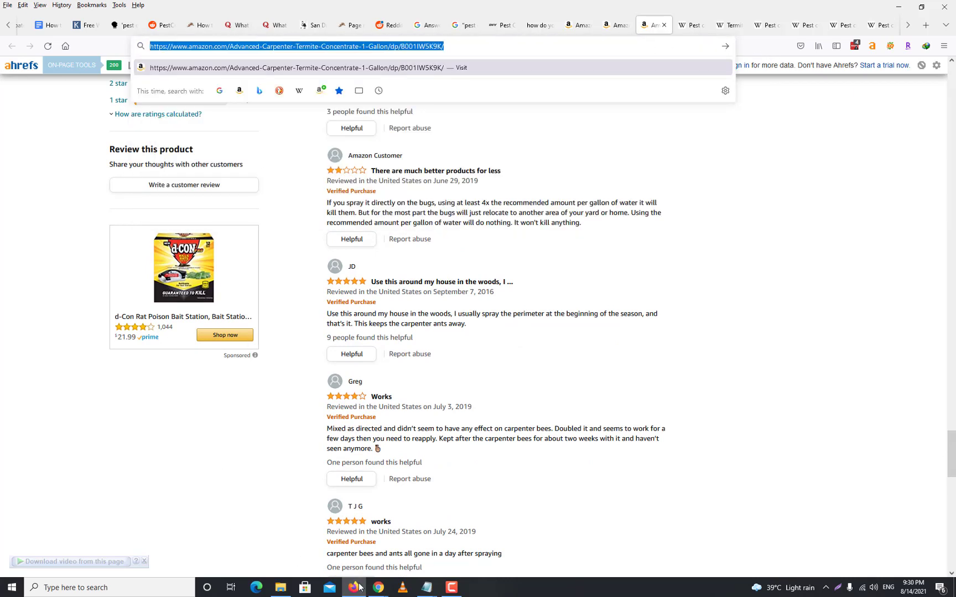
click(379, 588)
click(339, 545)
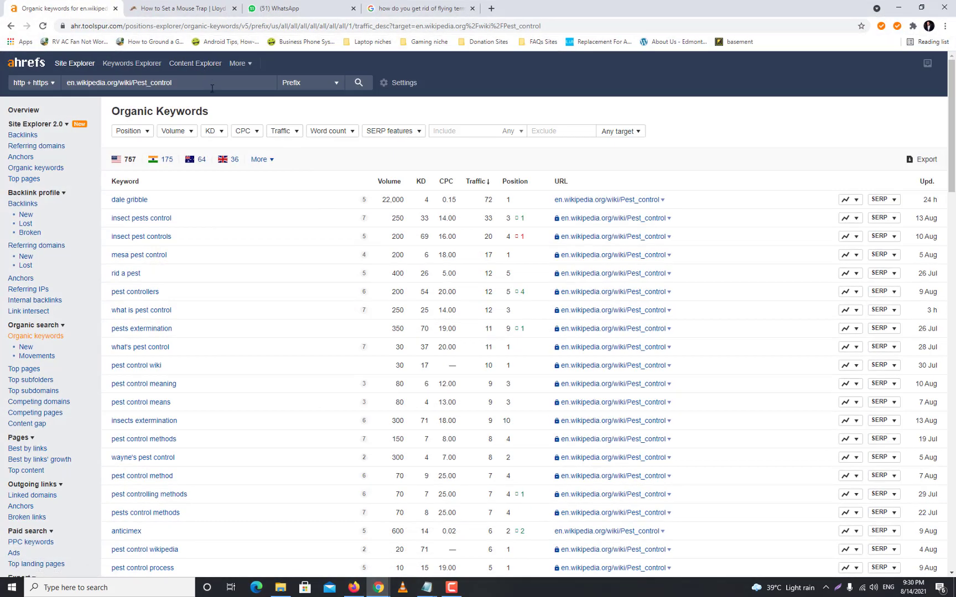
key(ctrl+v)
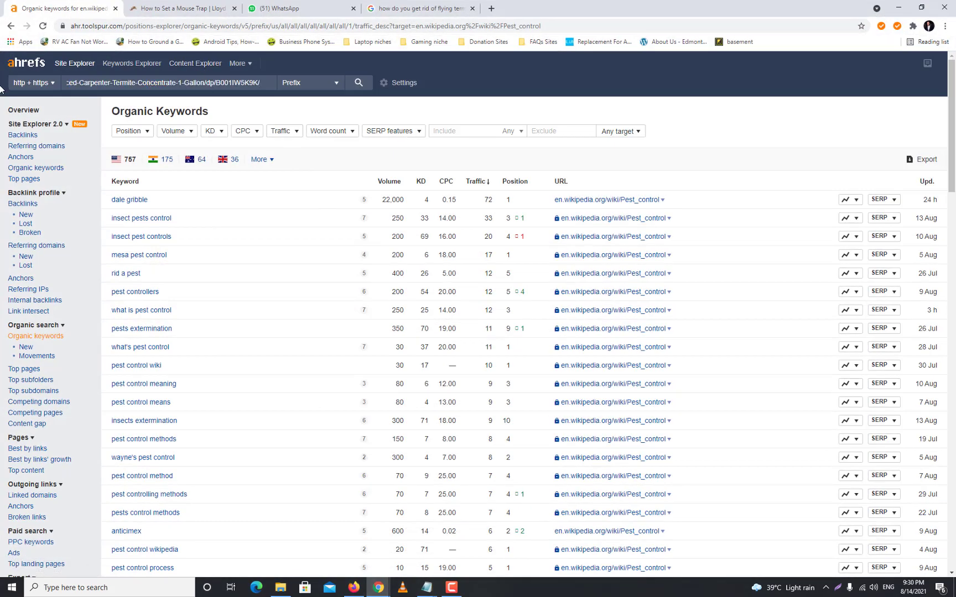
key(Return)
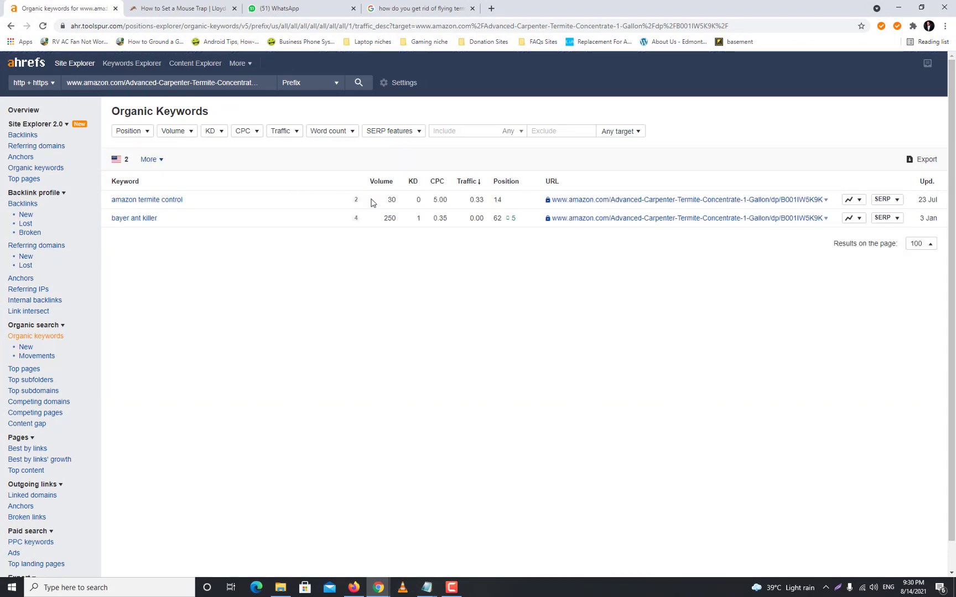
Return to the Spectracide product page in Firefox and check Amazon's search suggestions for "termite control", "termite control for" and "termite control k".
key(alt+Tab)
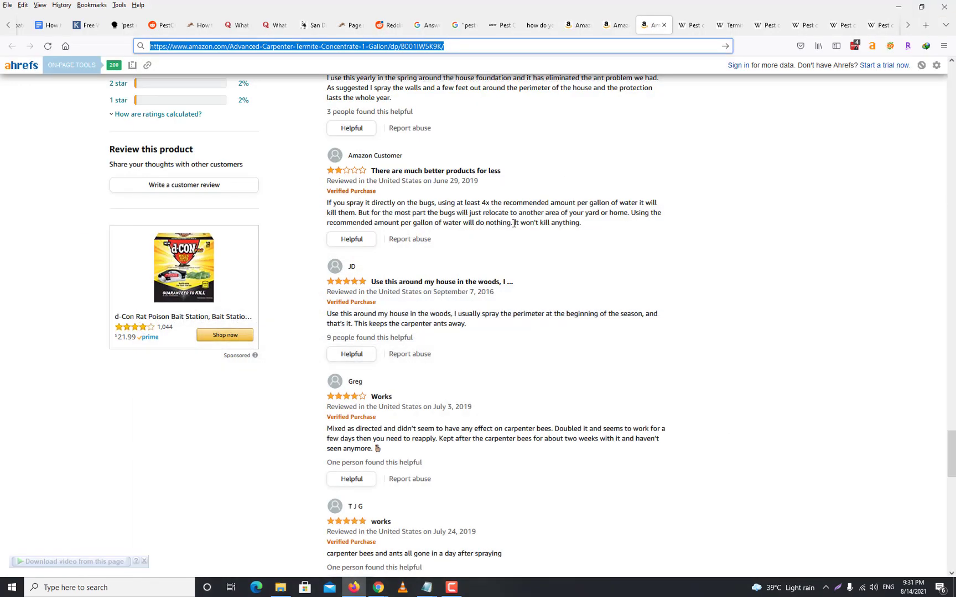
click(47, 26)
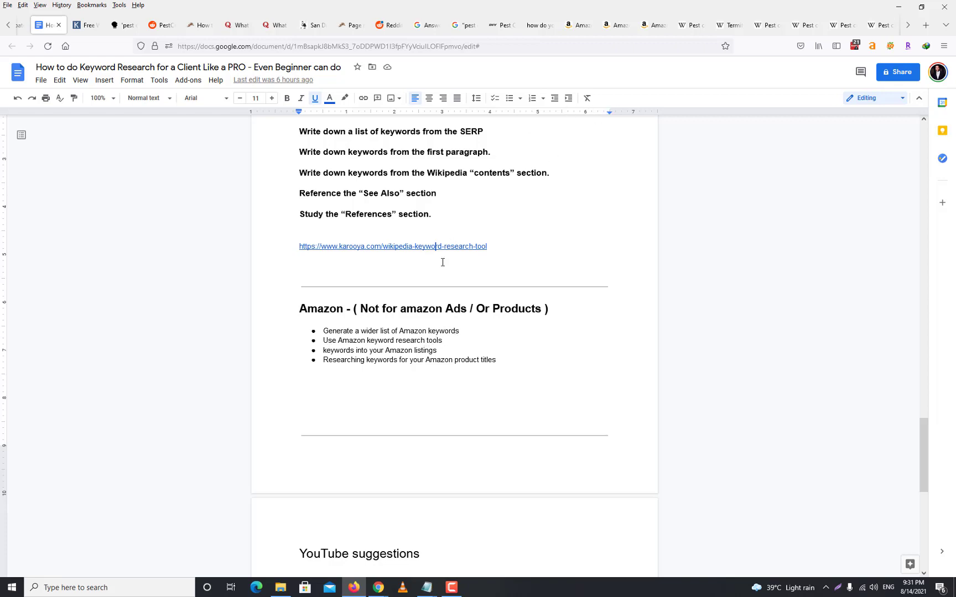
click(614, 25)
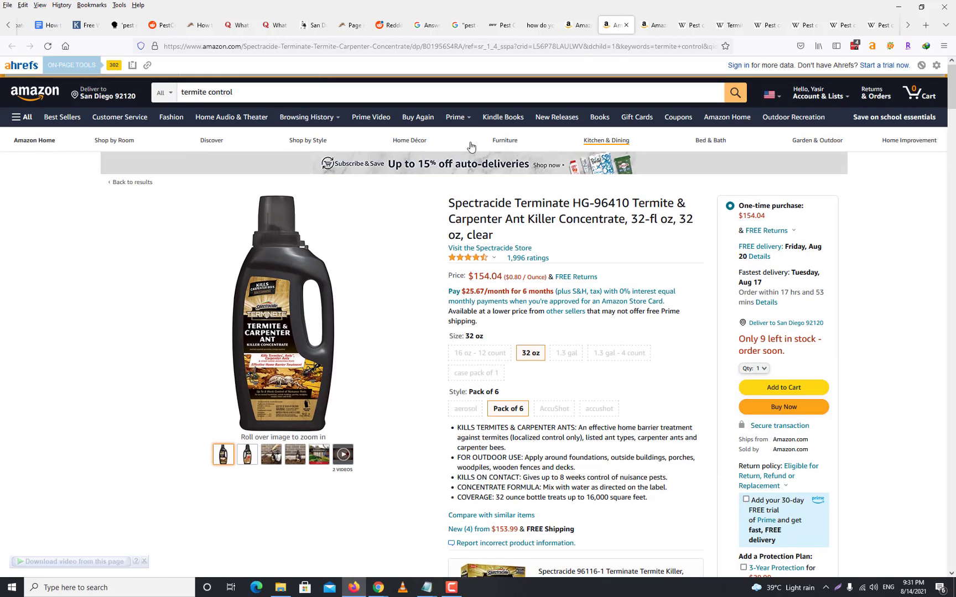
click(265, 89)
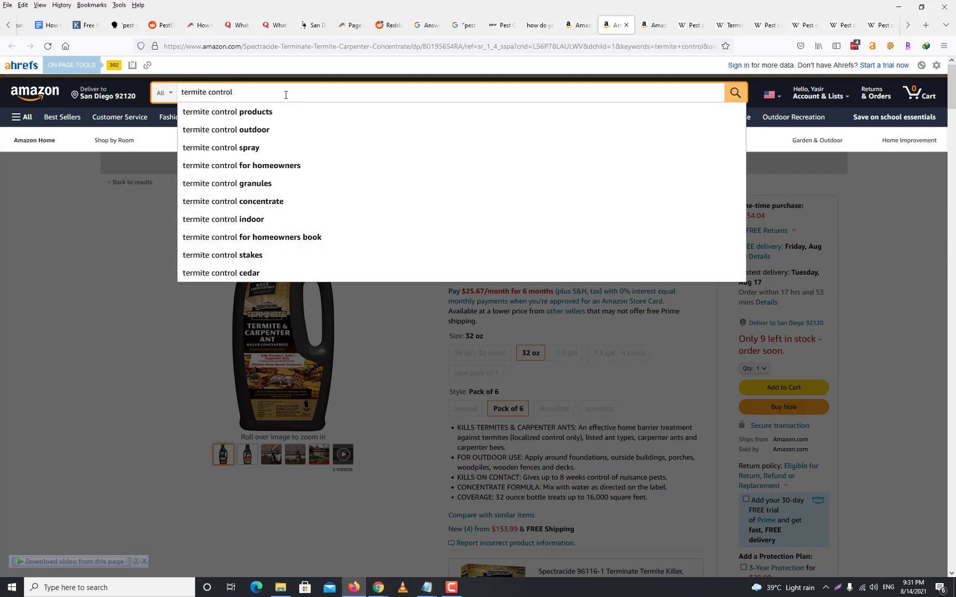
text(for)
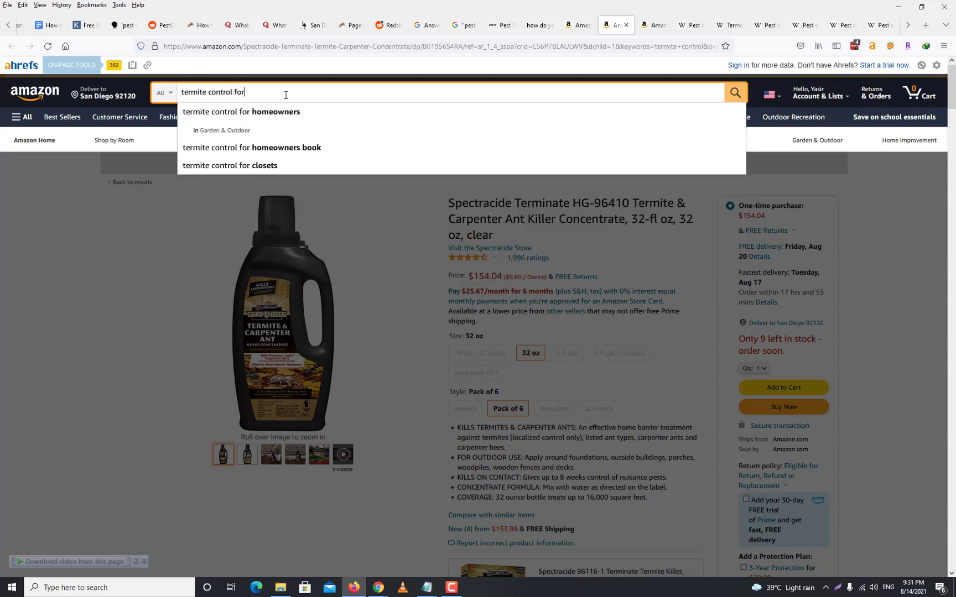
key(BackSpace)
key(BackSpace)
key(BackSpace)
text(k)
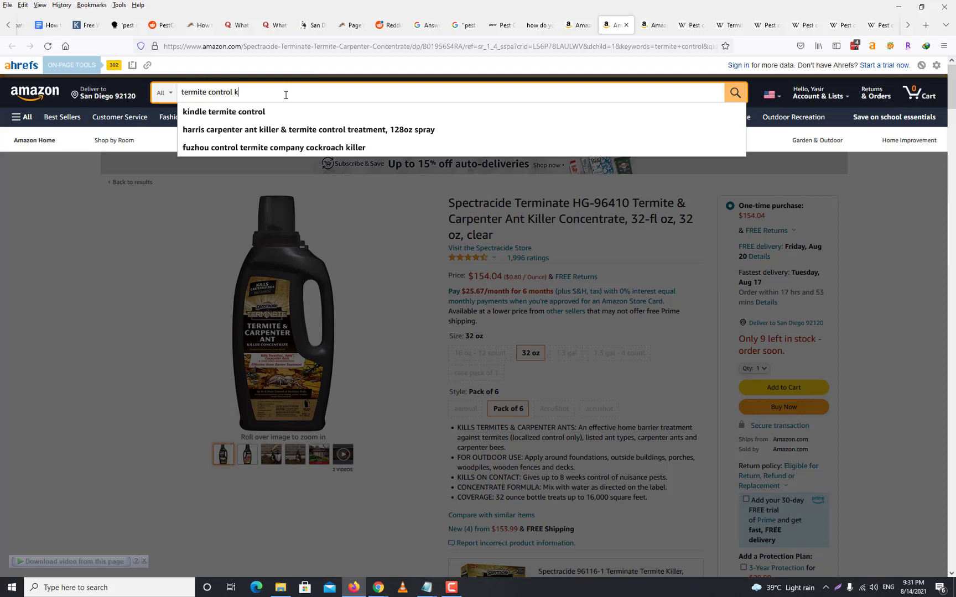
Check Amazon's search suggestions for "termite control s", "termite control q" and "termite control" without an added letter.
key(BackSpace)
text(s)
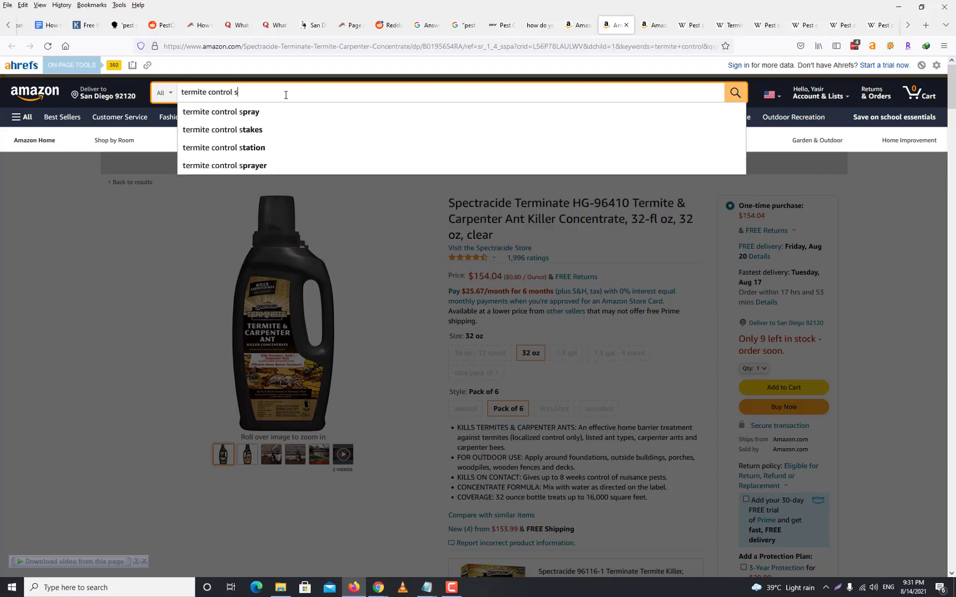
text(q)
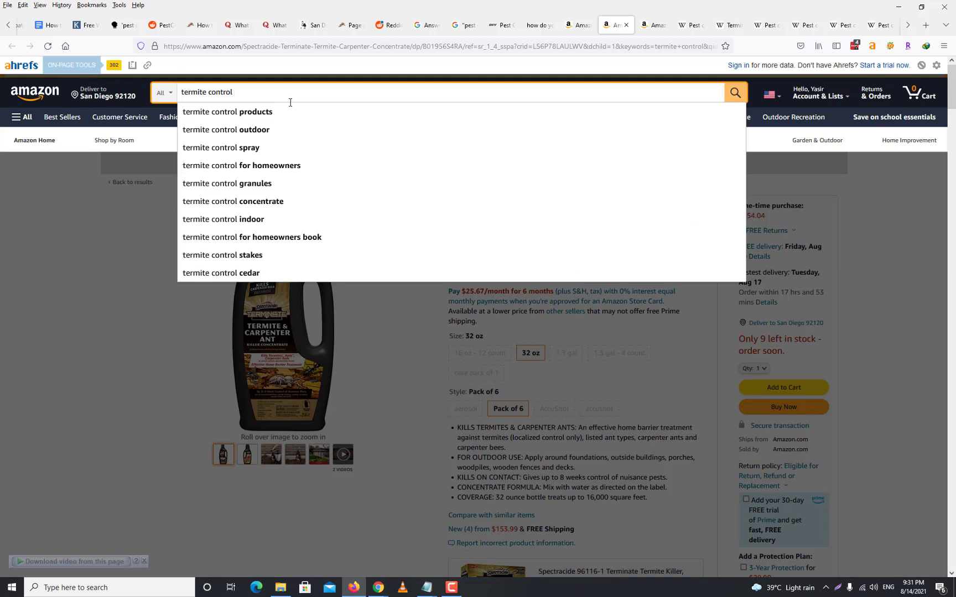
Return to the keyword research guide, highlight the "YouTube suggestions" heading, and review the Chrome Extensions - Keyword Research list.
click(47, 31)
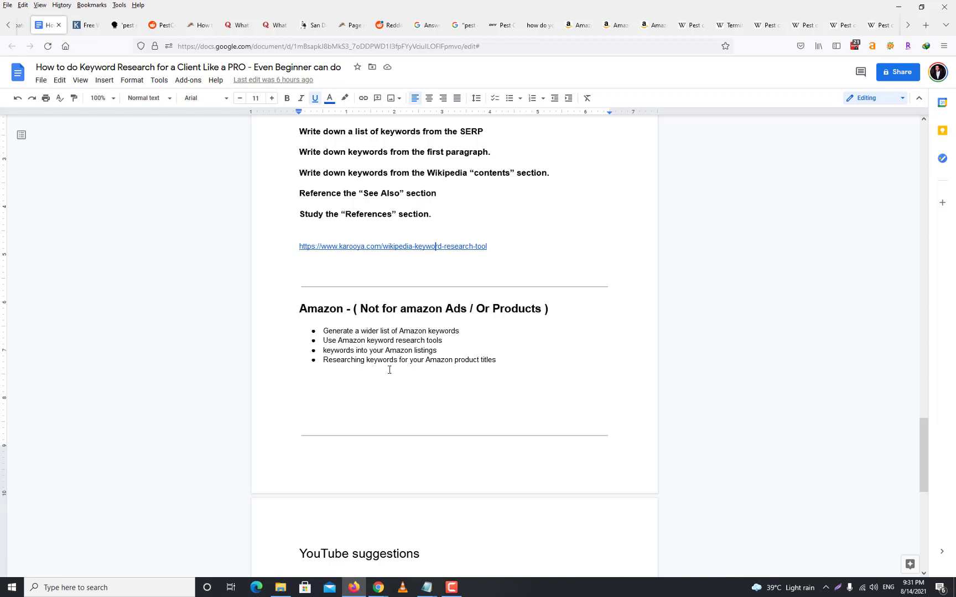
scroll(493, 310, down, 3)
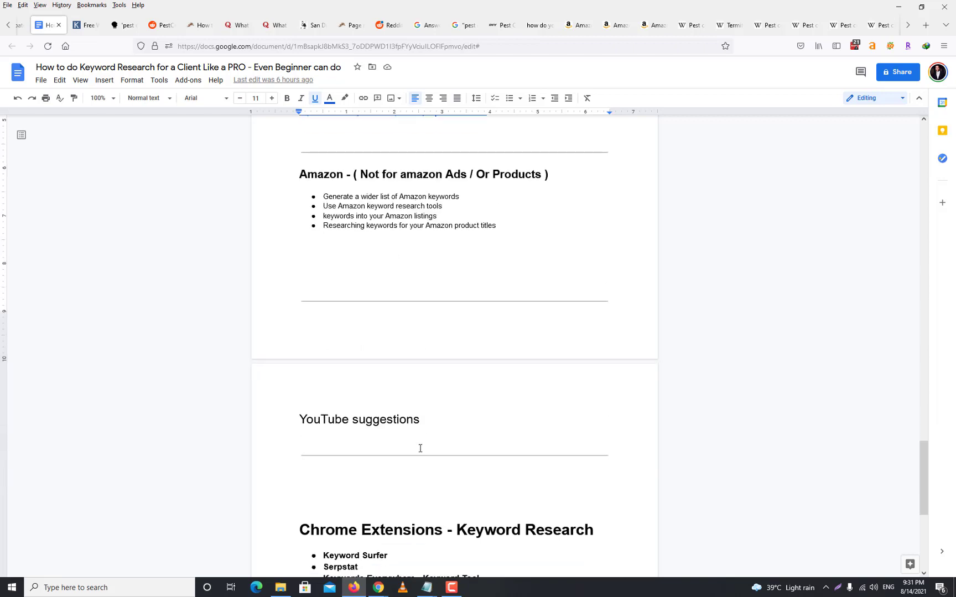
scroll(420, 448, down, 2)
drag(300, 331, 502, 332)
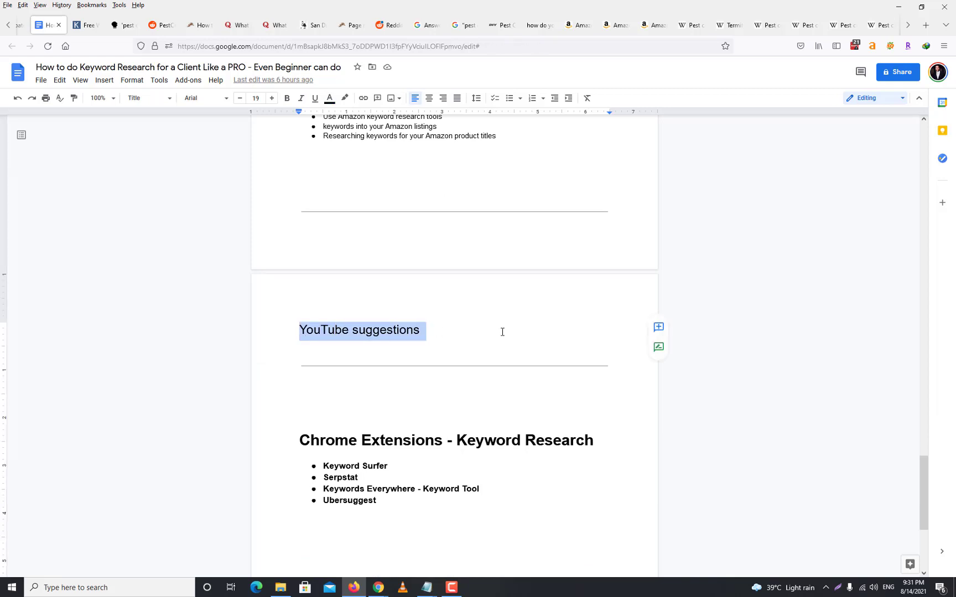
scroll(502, 332, down, 3)
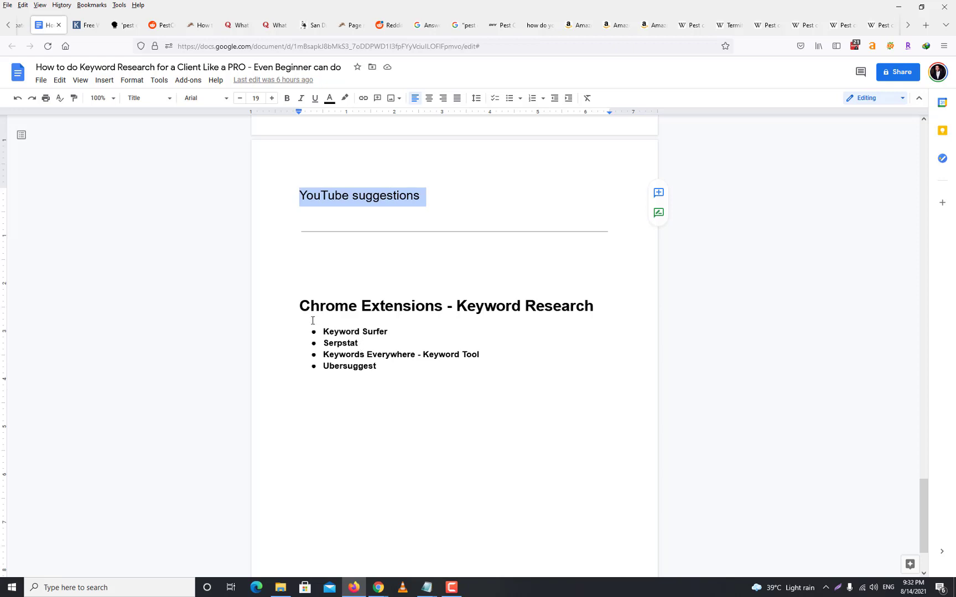
click(451, 589)
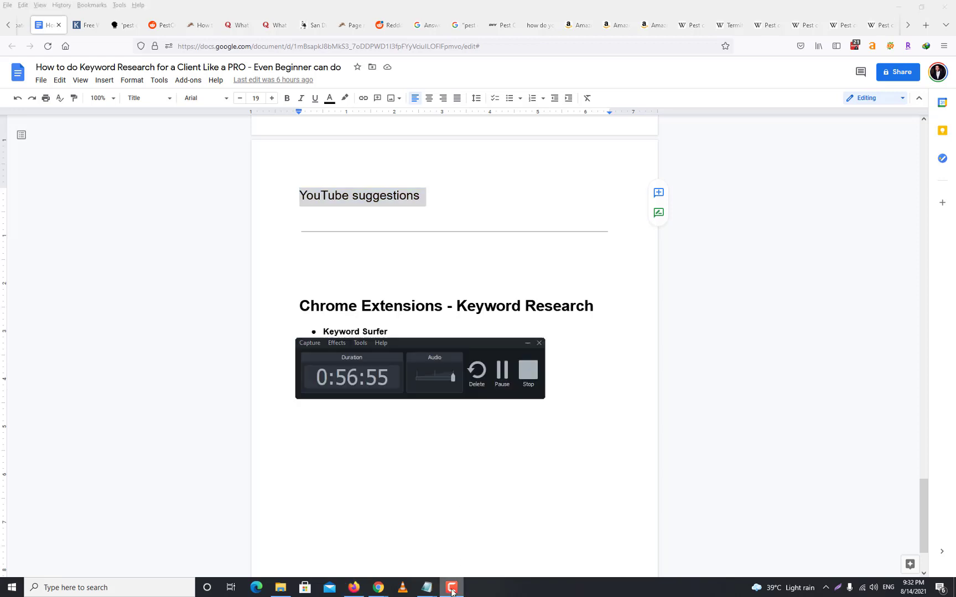
click(527, 343)
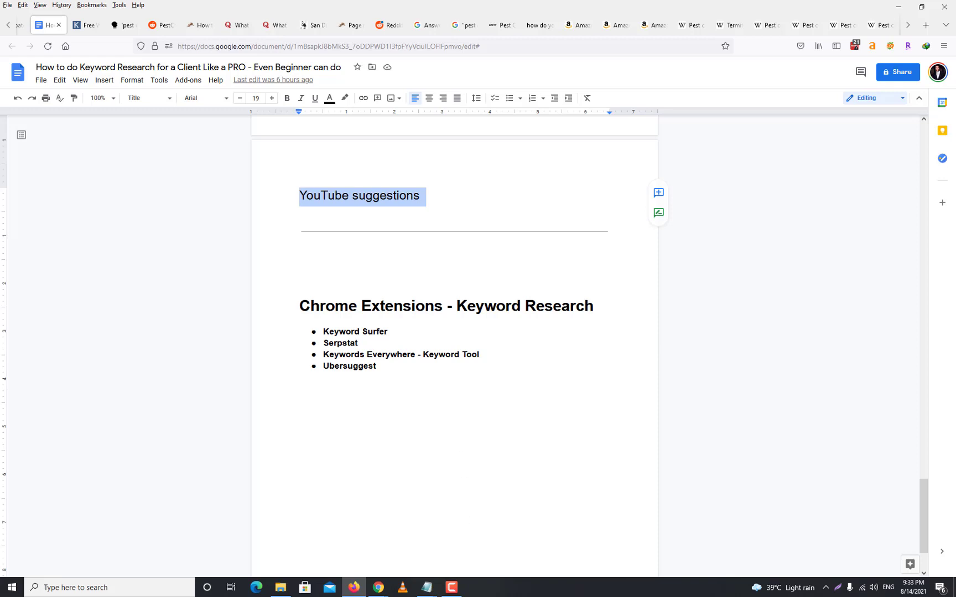
mouse_move(452, 589)
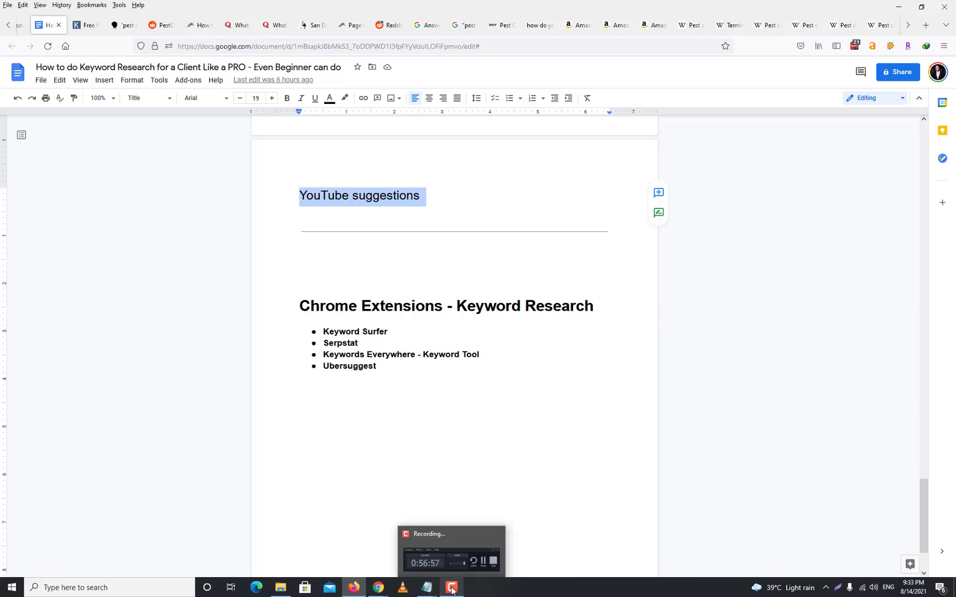